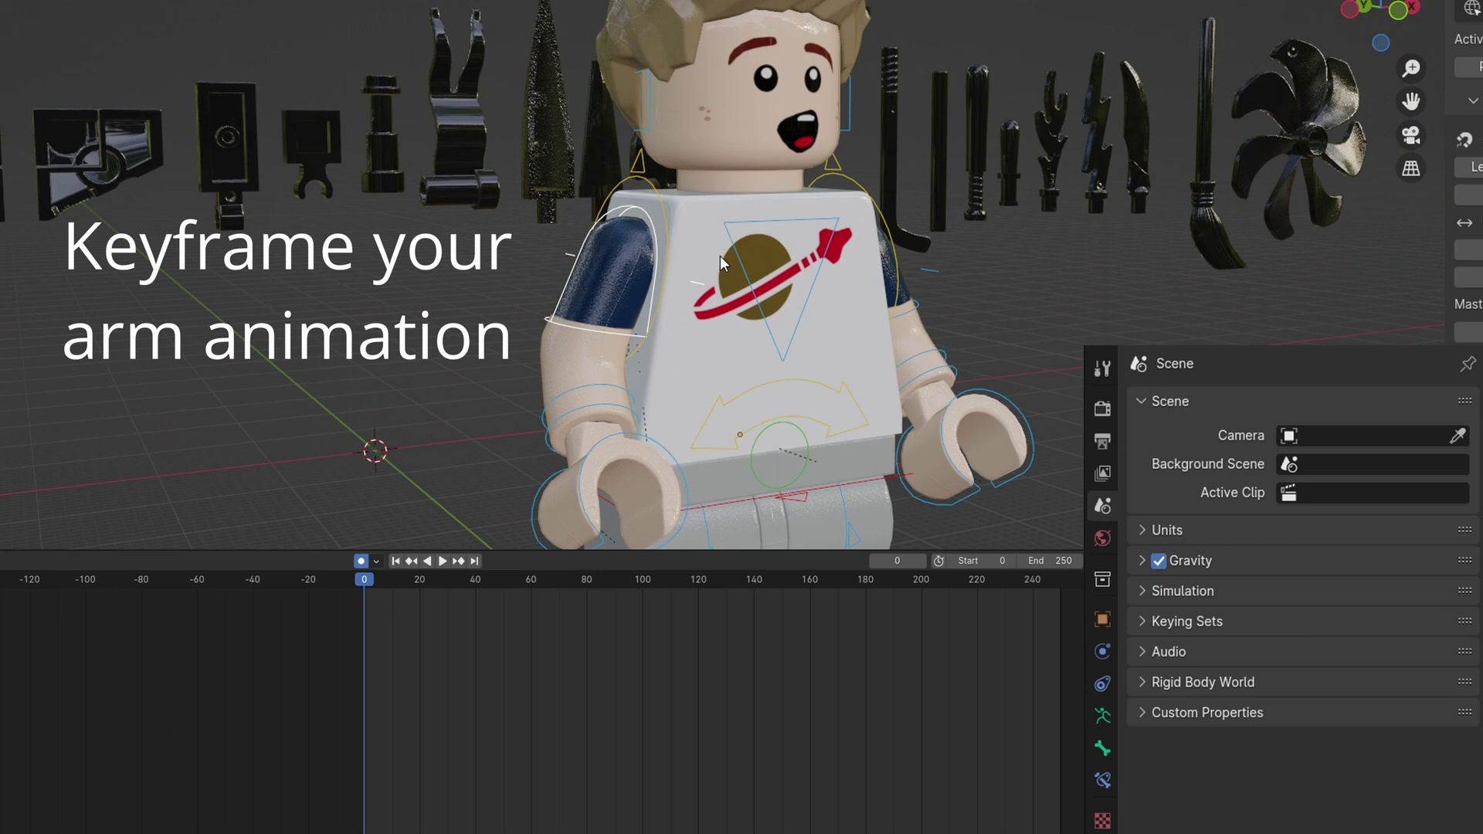
# - Key the arm's frame-0 rotation, then swing the arm upward with the Stop-Mo step controls shown
pyautogui.press('i')
pyautogui.click(661, 354)
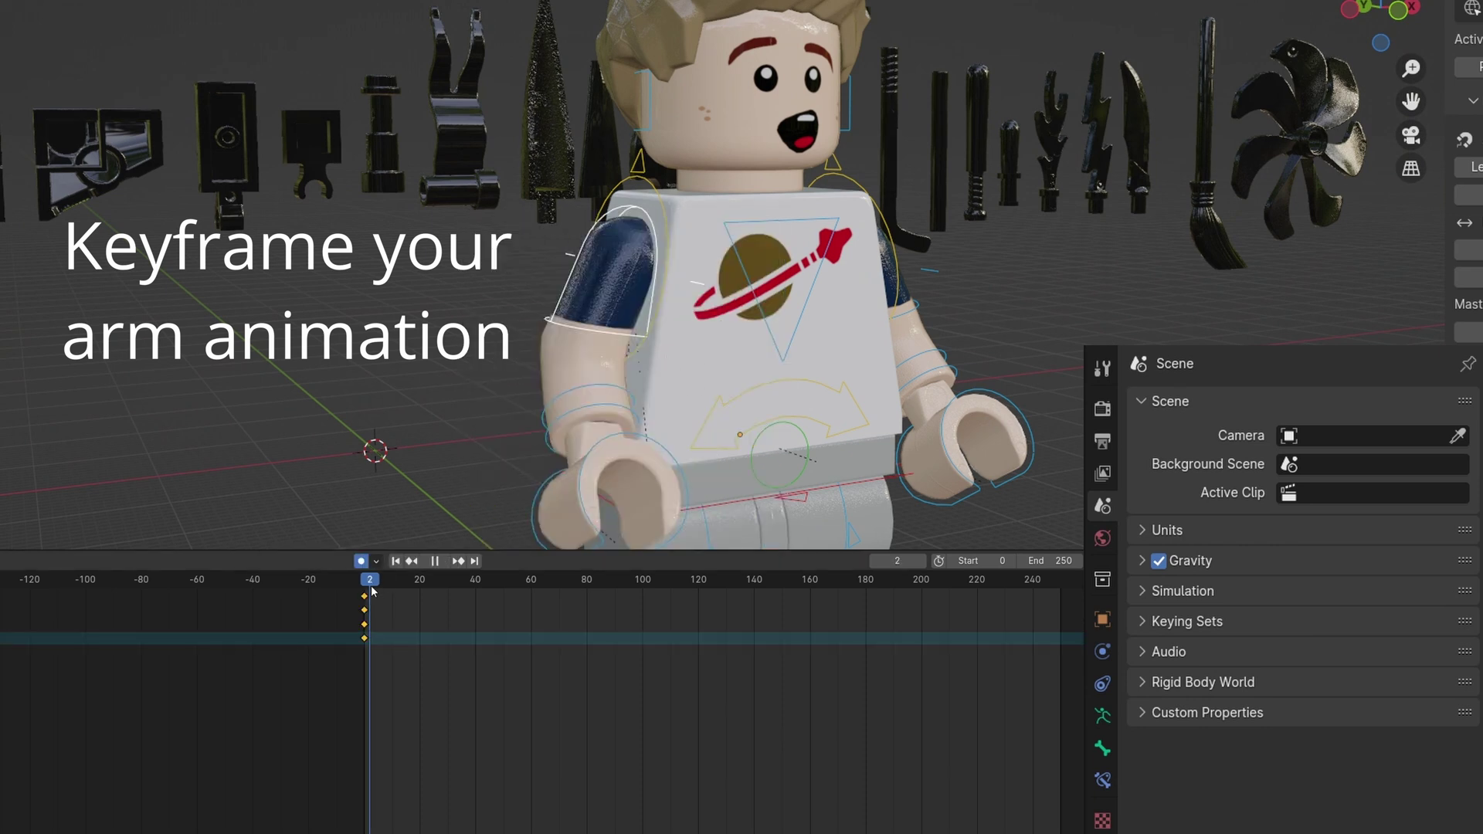
pyautogui.press('r')
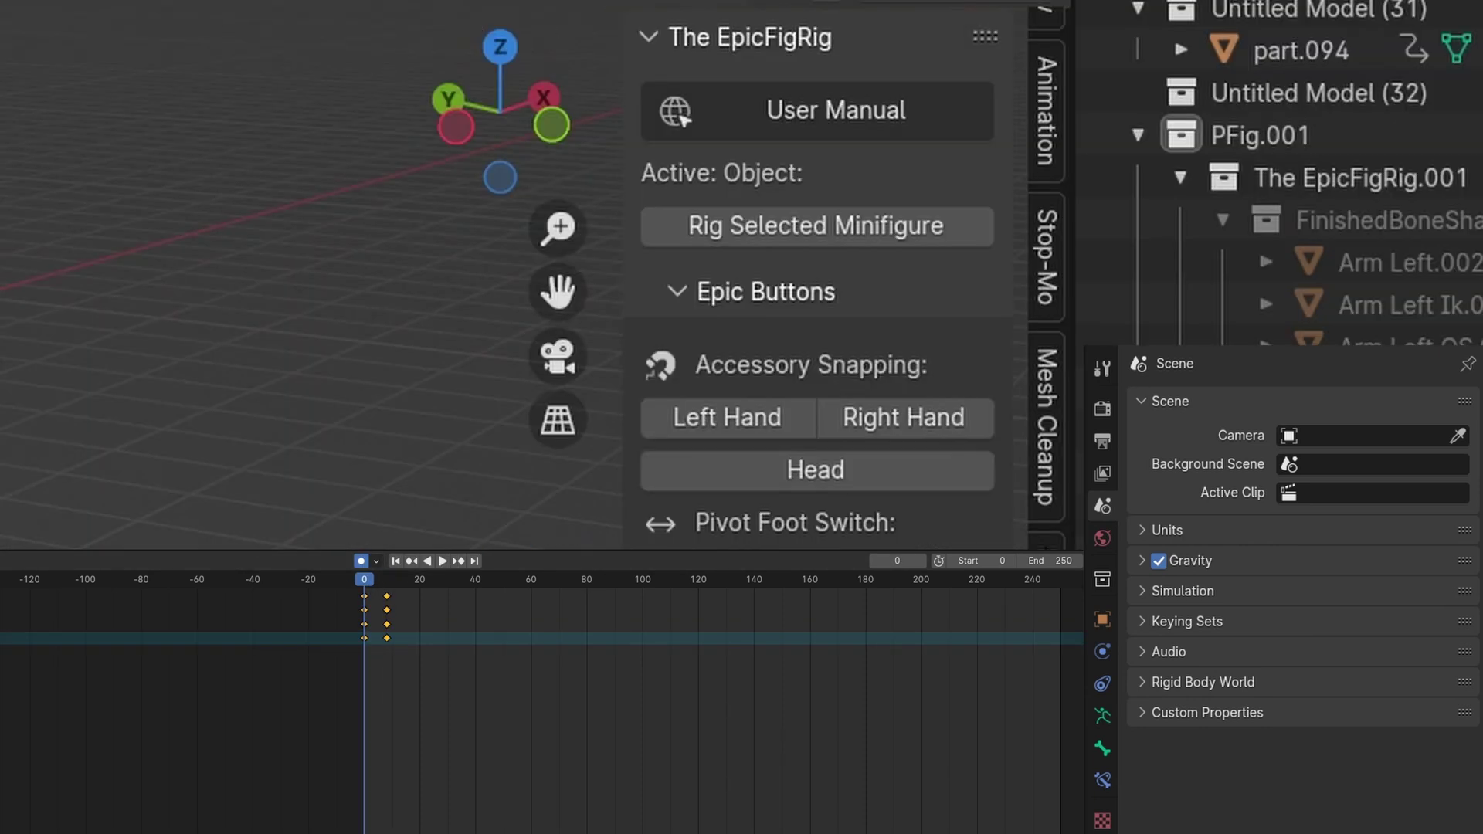
pyautogui.click(1050, 332)
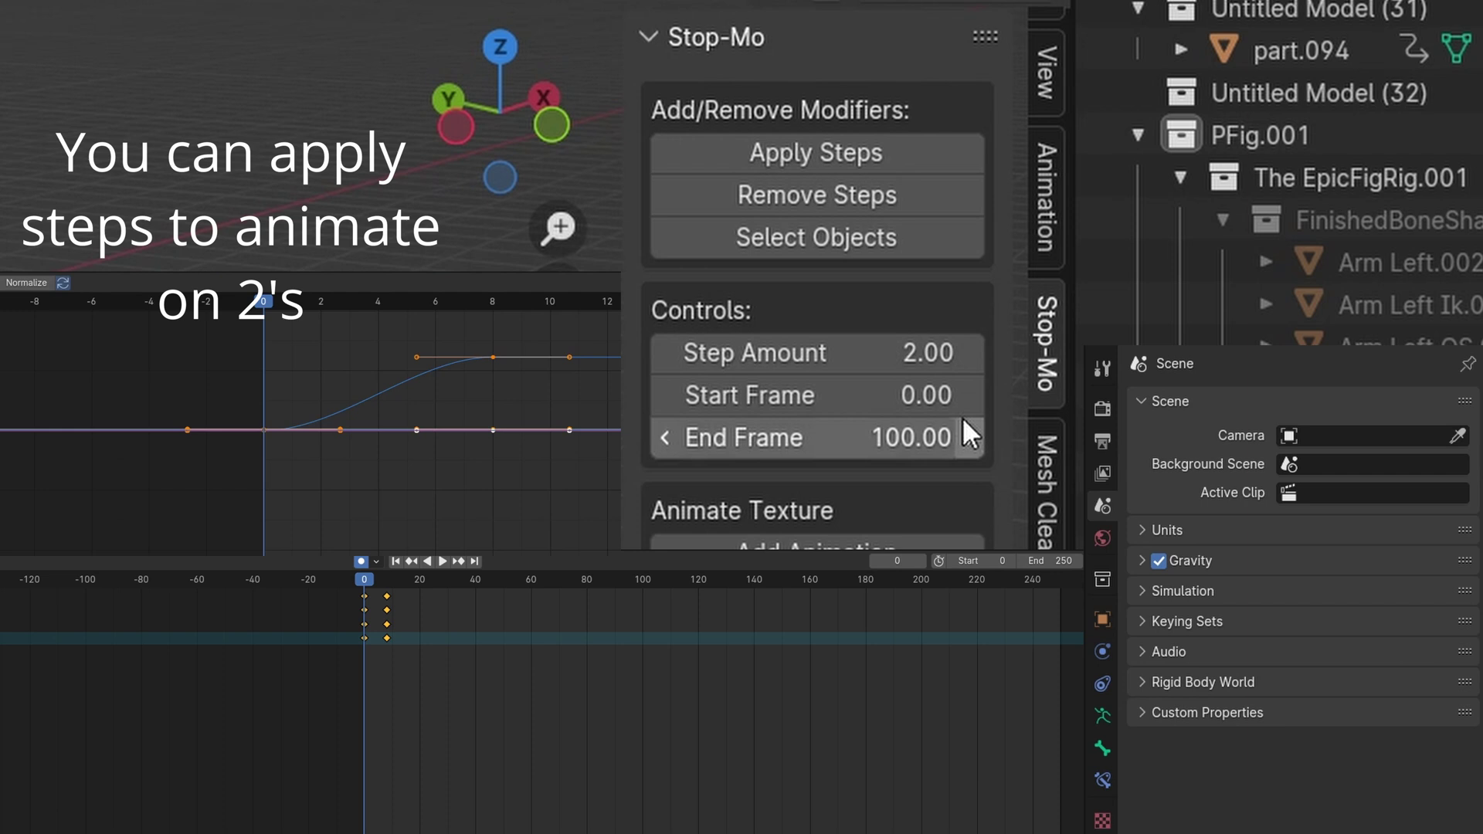
# - Step the animation on 2's and snap the black smear piece onto the hand
pyautogui.click(869, 139)
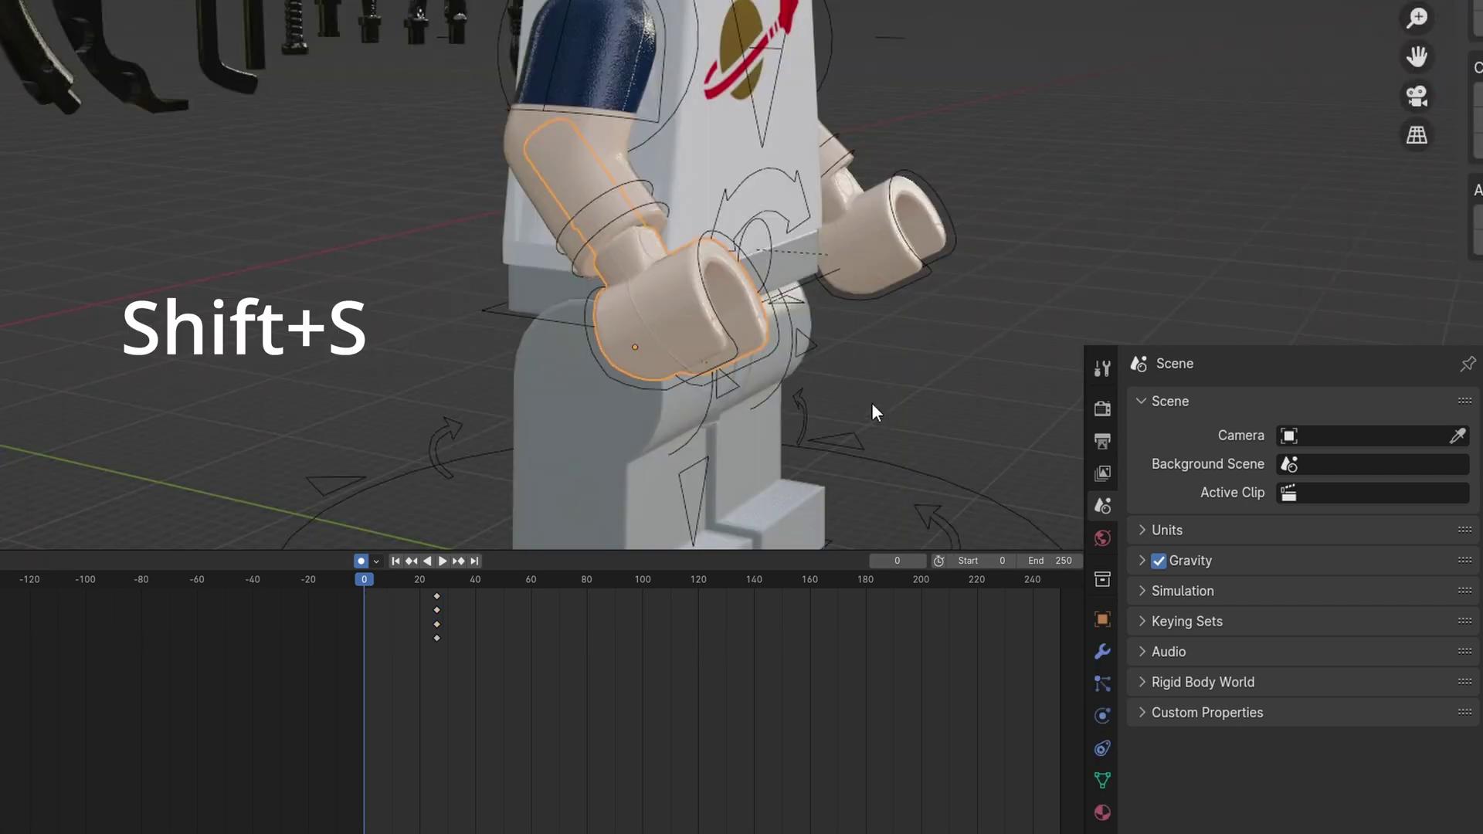
pyautogui.hotkey('shift', 's')
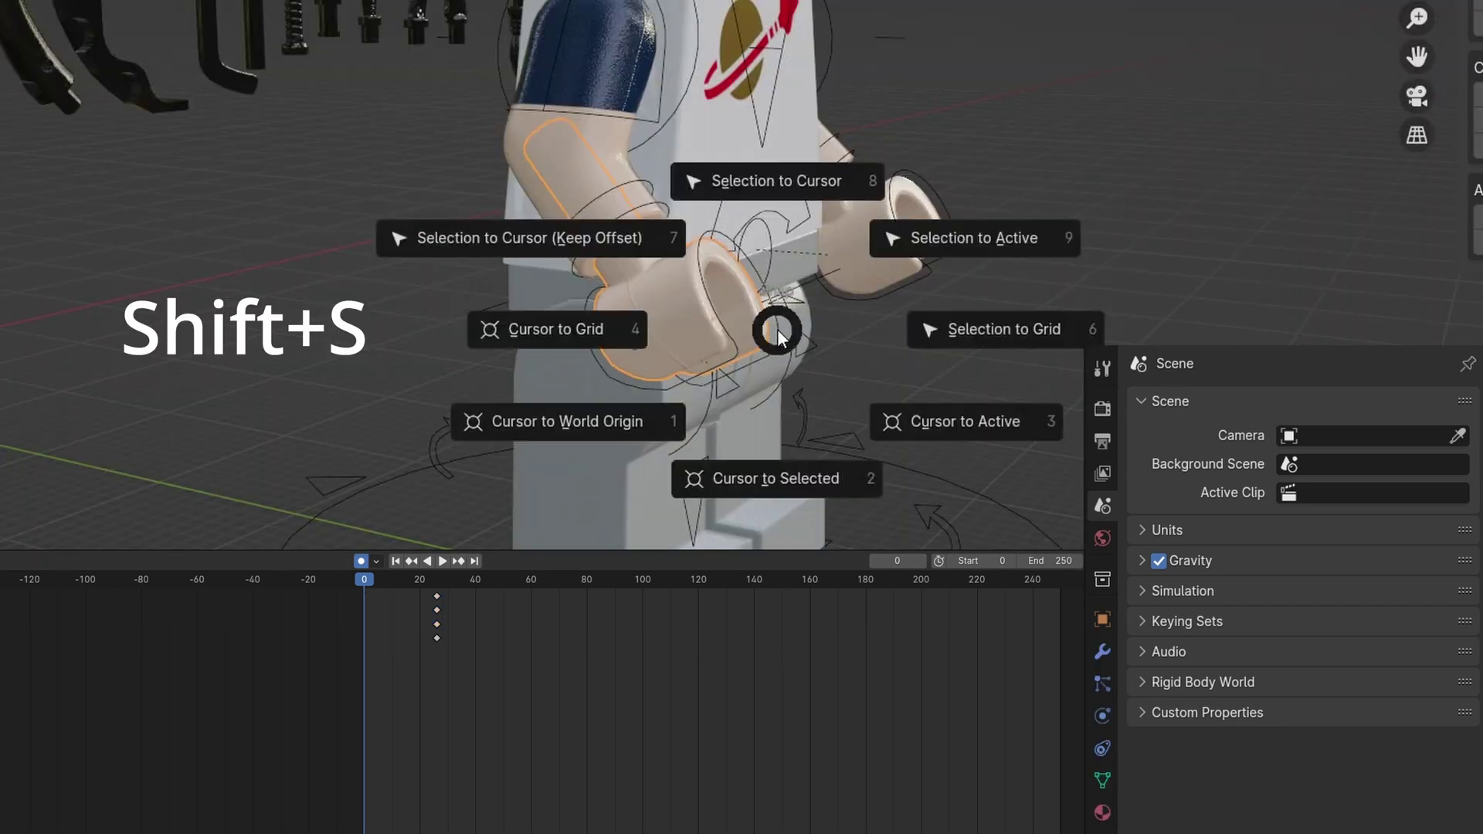
pyautogui.click(943, 429)
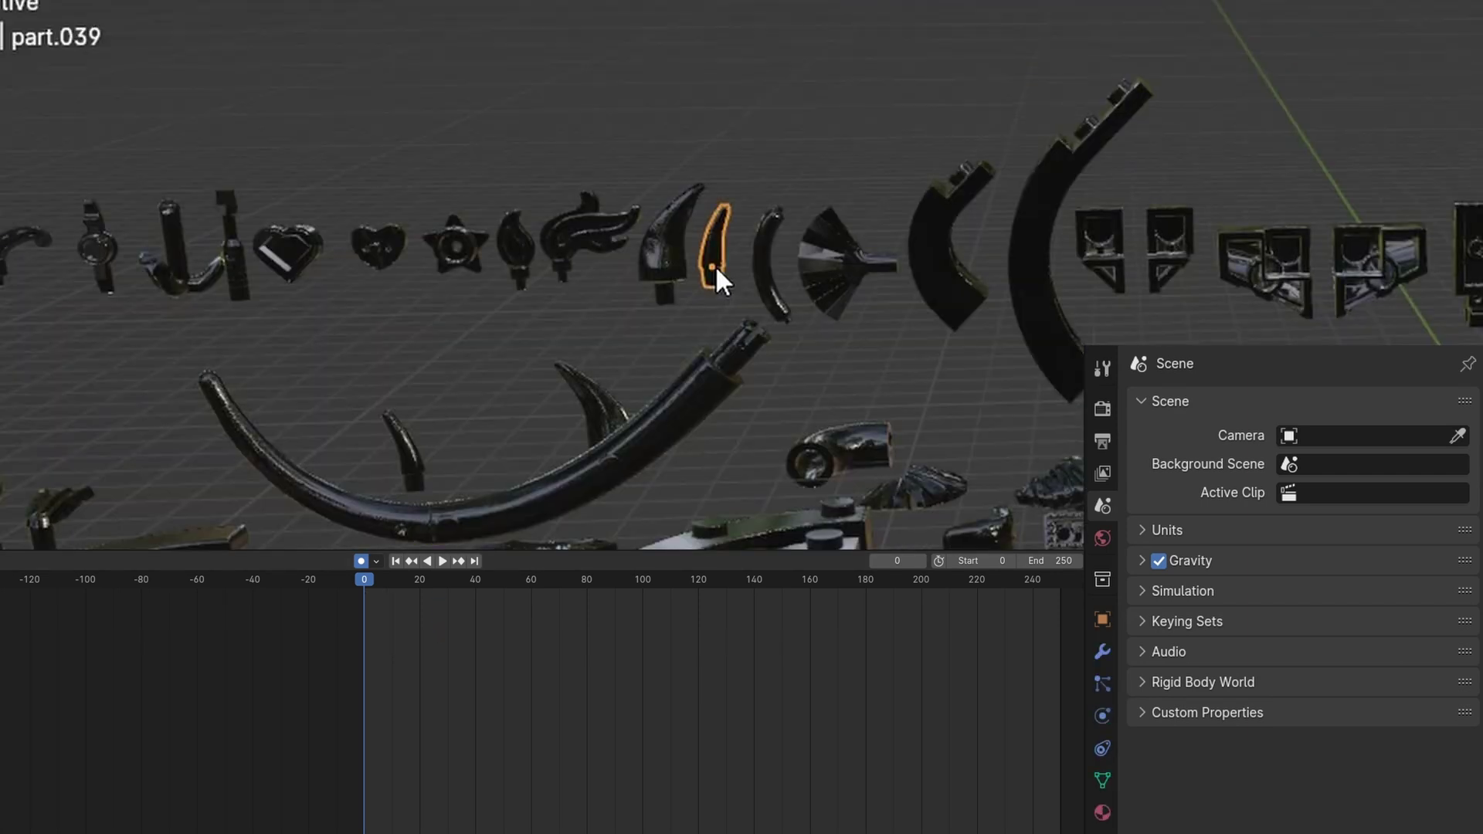
pyautogui.hotkey('shift', 's')
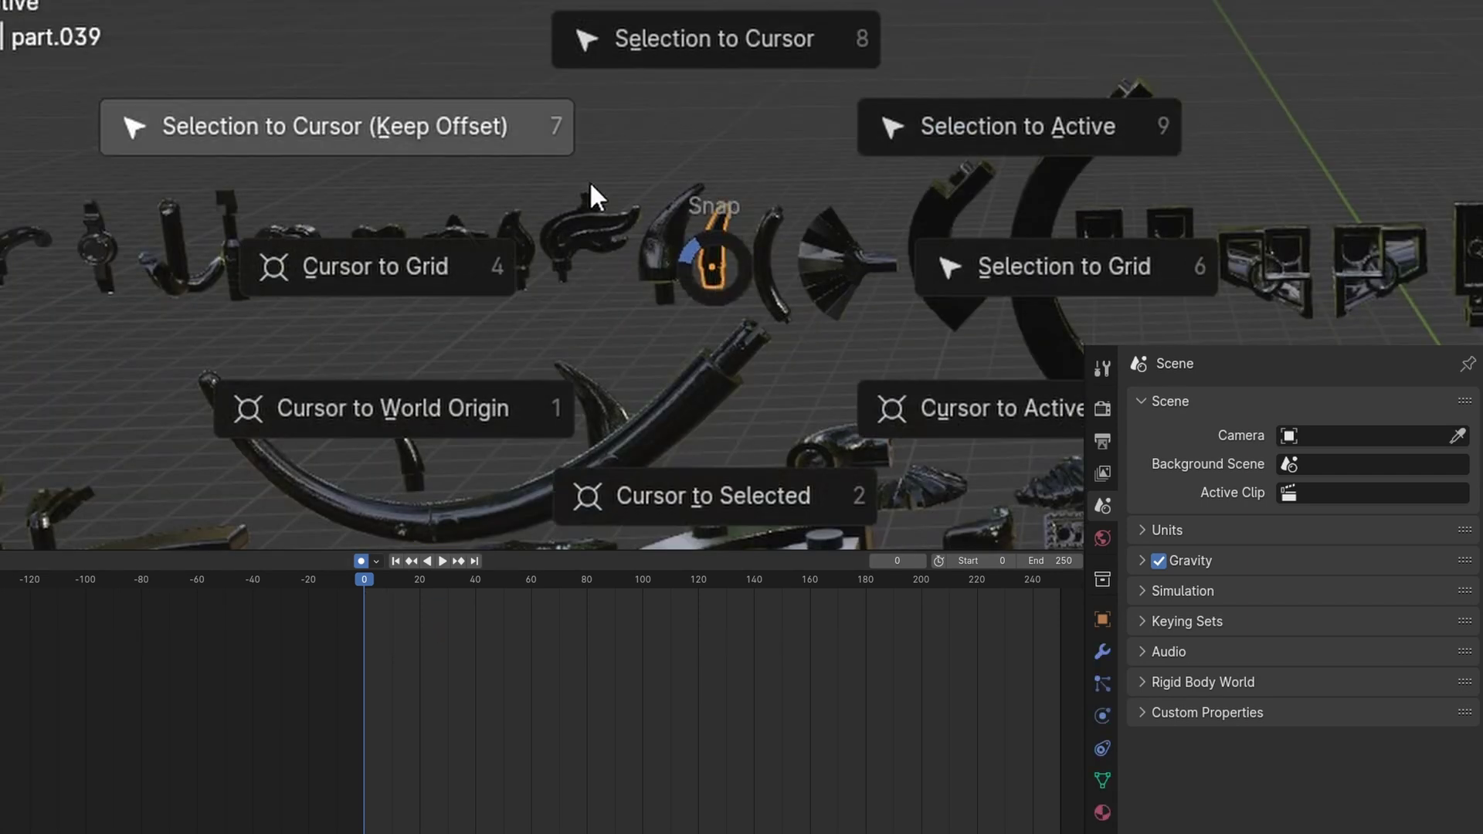
pyautogui.click(585, 178)
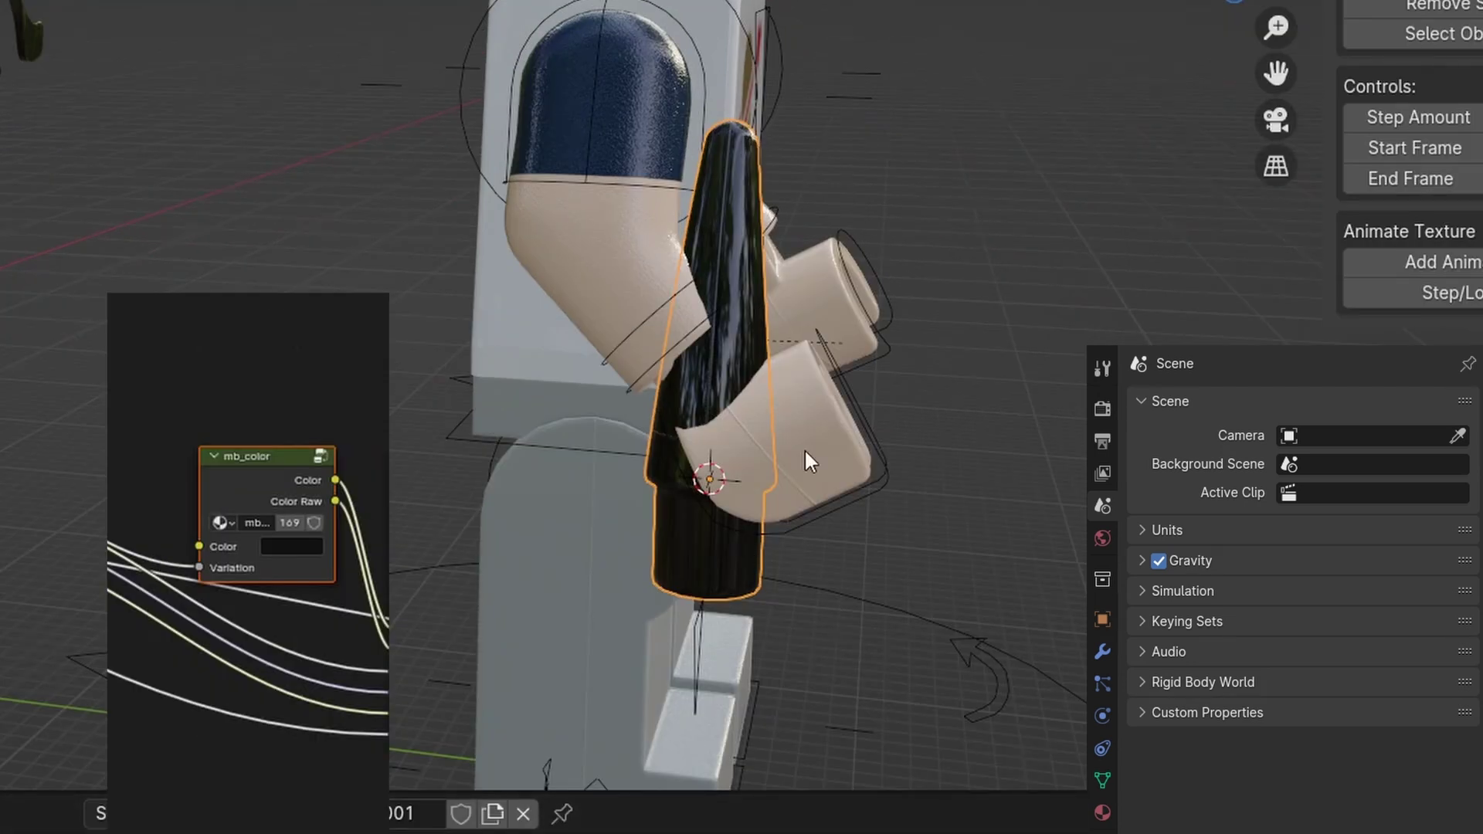
# - Copy the arm's FAD1B1 hex colour onto the smear piece and snap the cursor to the hand's origin
pyautogui.click(805, 453)
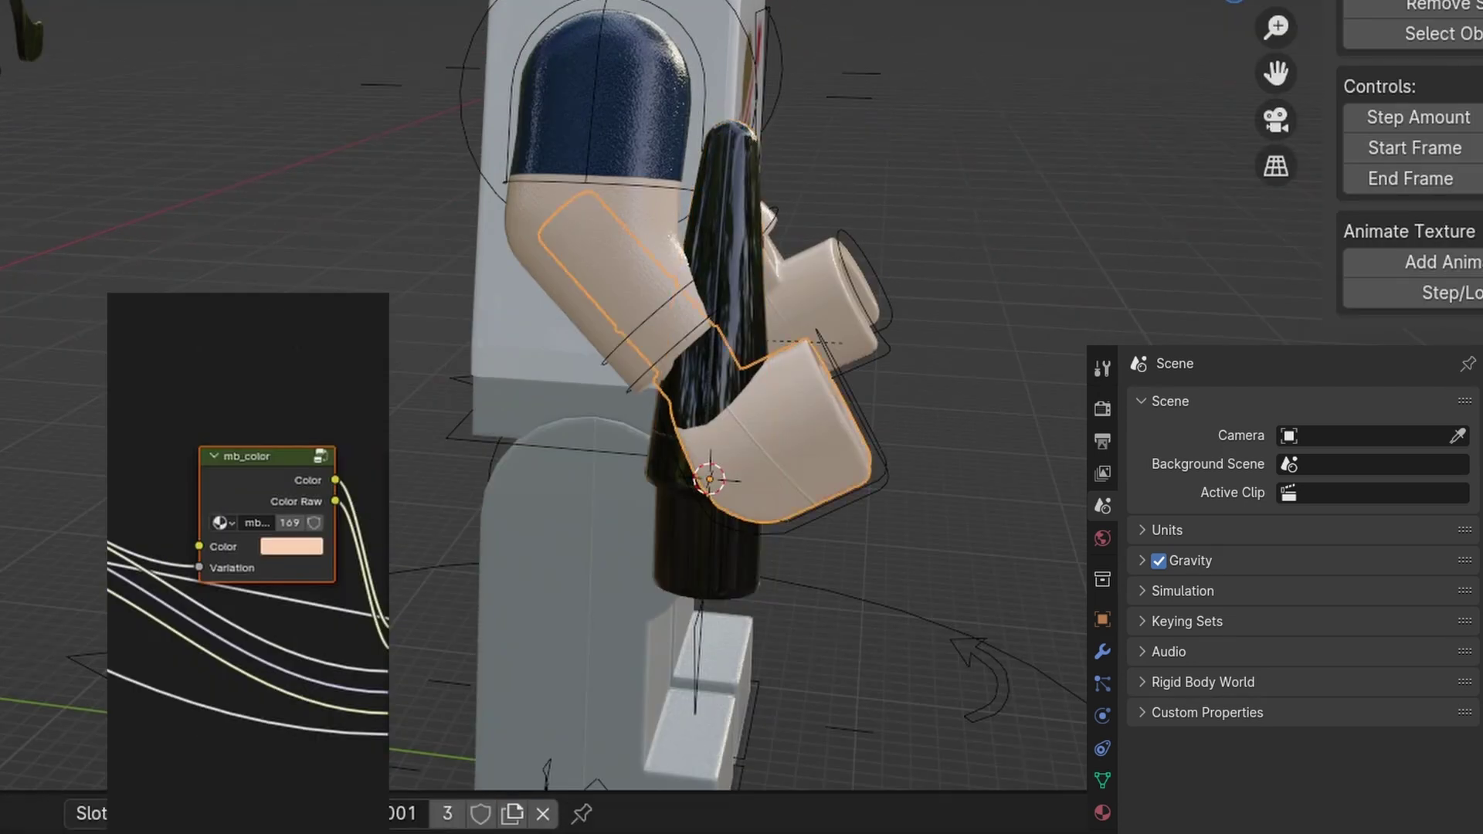
pyautogui.click(278, 546)
pyautogui.click(430, 430)
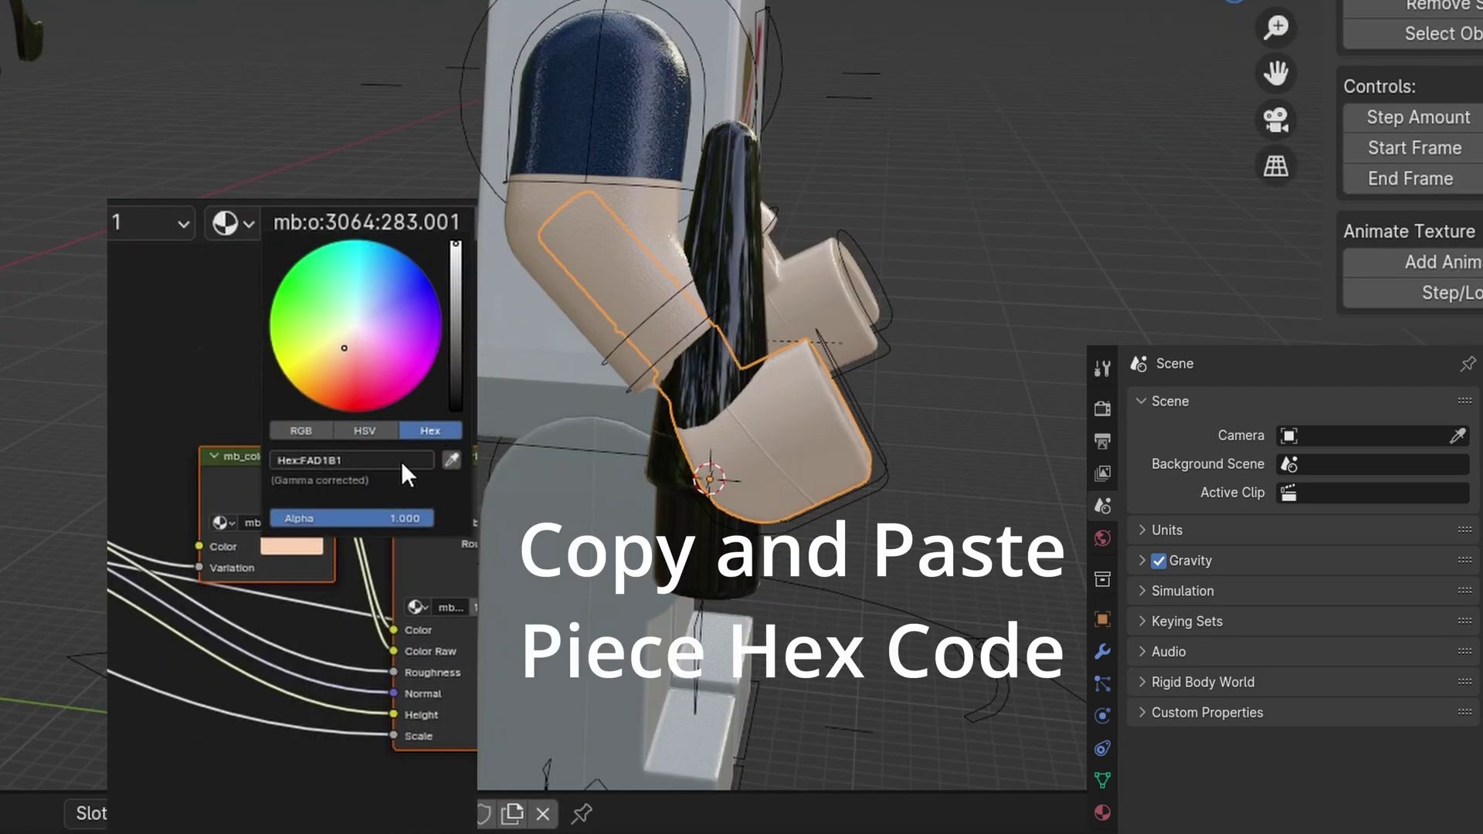
pyautogui.click(401, 460)
pyautogui.hotkey('ctrl', 'c')
pyautogui.press('Return')
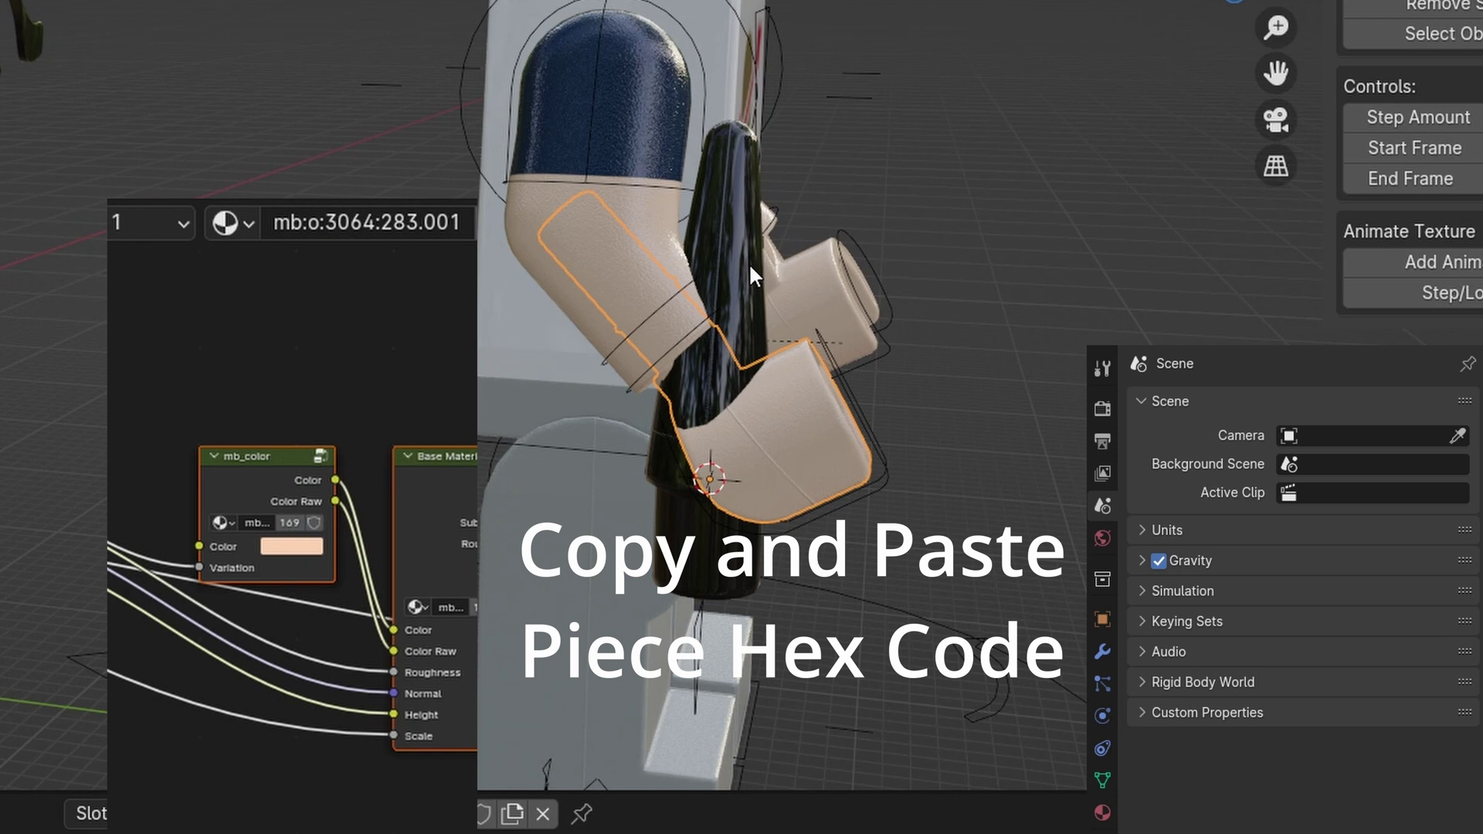
pyautogui.click(728, 312)
pyautogui.click(261, 546)
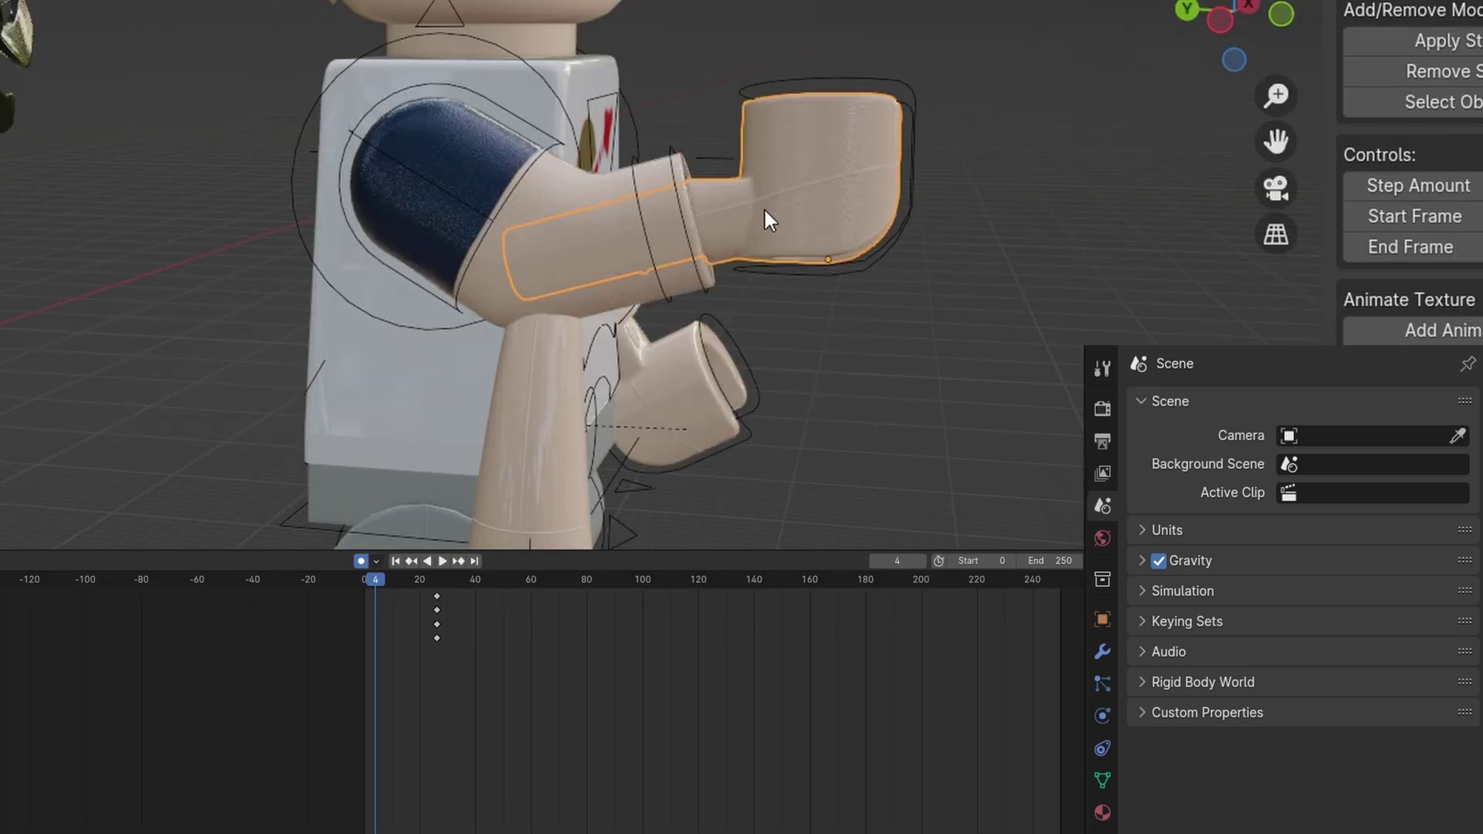
pyautogui.hotkey('shift', 's')
pyautogui.click(911, 290)
# - Snap the smear piece to the cursor and rotate it to follow the arm's swing
pyautogui.hotkey('shift', 's')
pyautogui.click(486, 437)
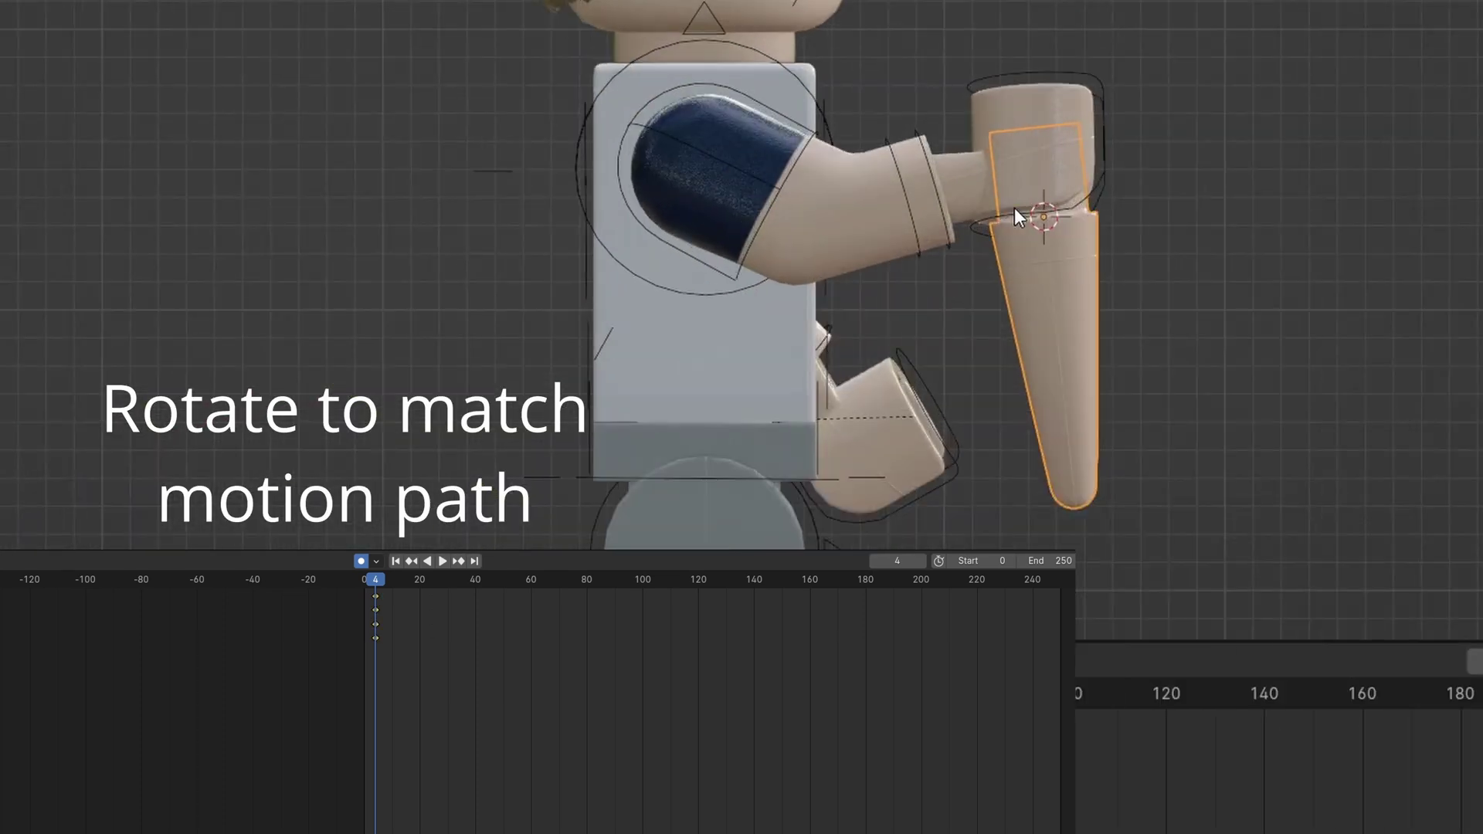
pyautogui.press('r')
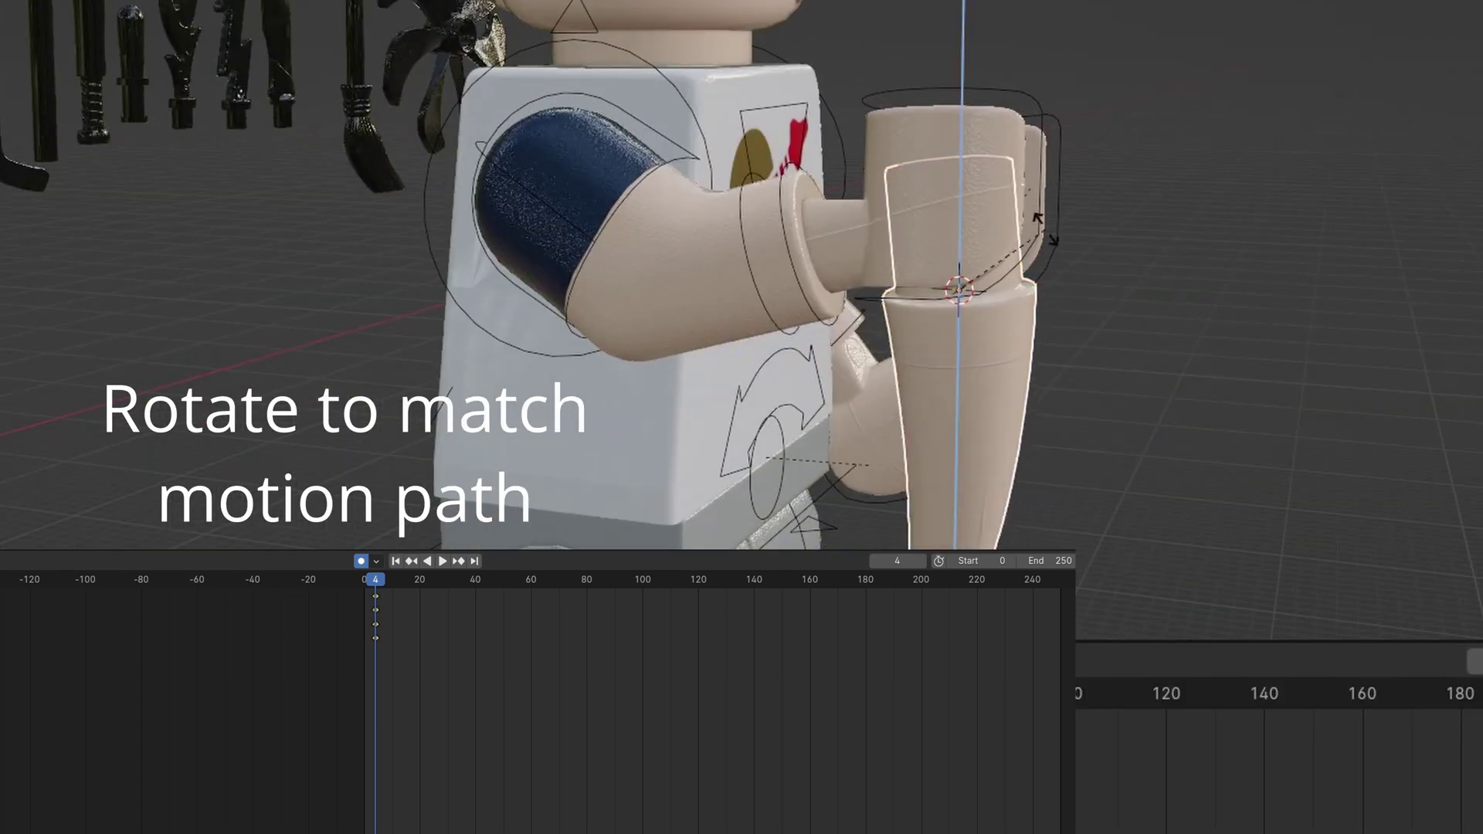
pyautogui.press('r')
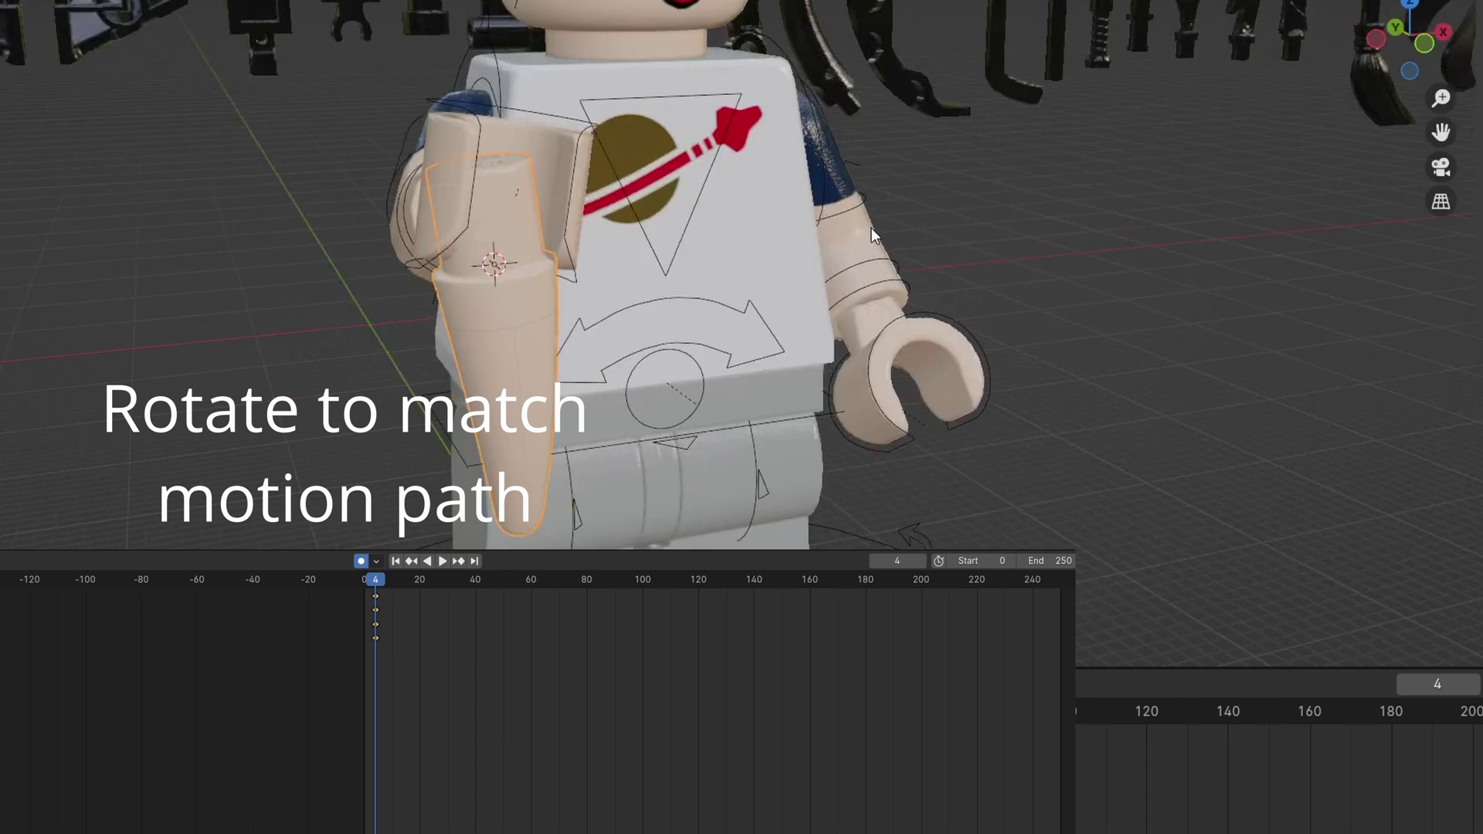
pyautogui.click(1019, 387)
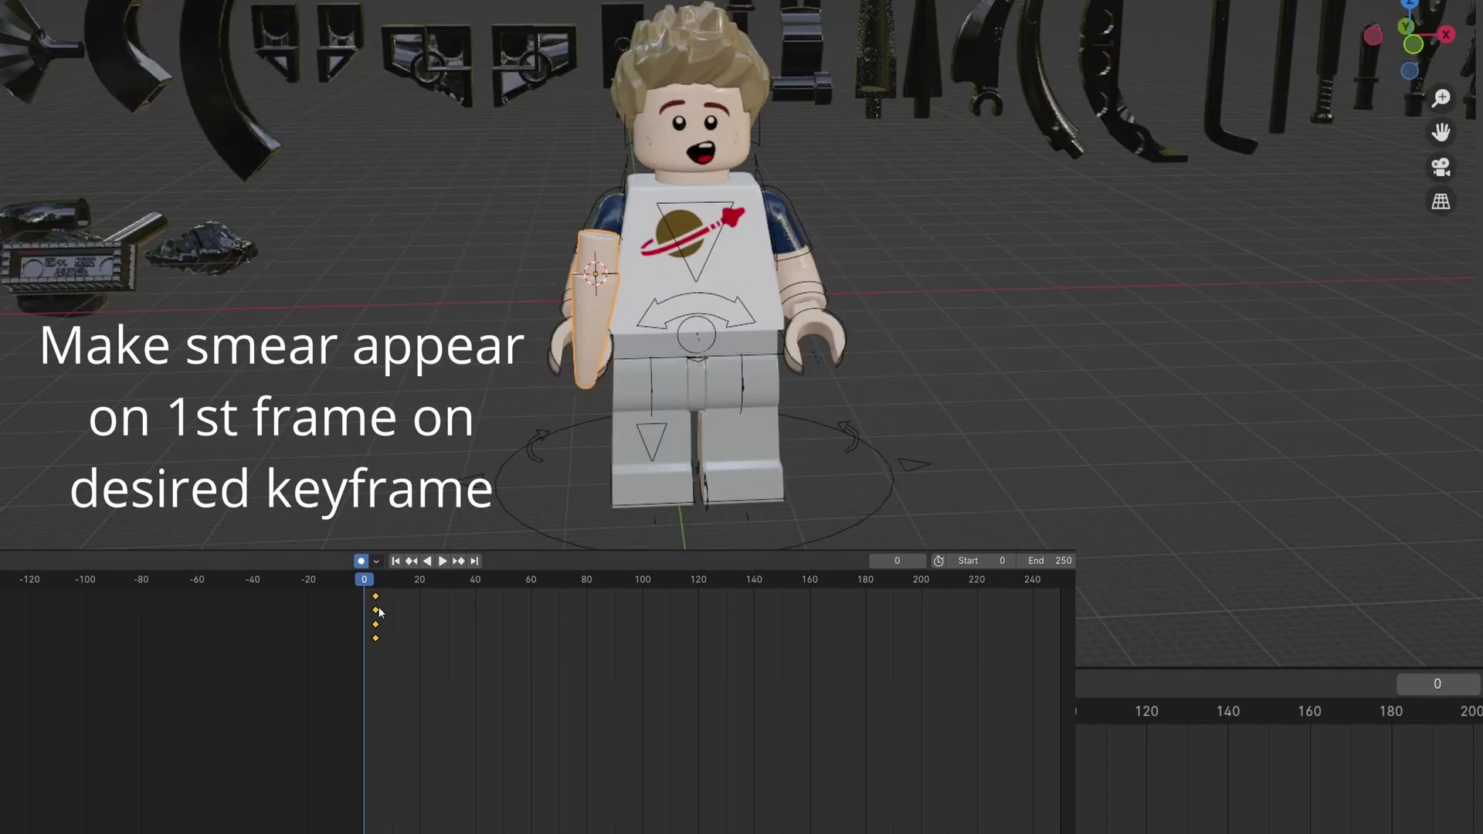
# - Key the smear's scale 0/1/0 across frames 3–5 so it flashes for one frame, then preview
pyautogui.scroll(2, 378, 611)
pyautogui.press('Right')
pyautogui.press('Right')
pyautogui.press('Right')
pyautogui.press('Right')
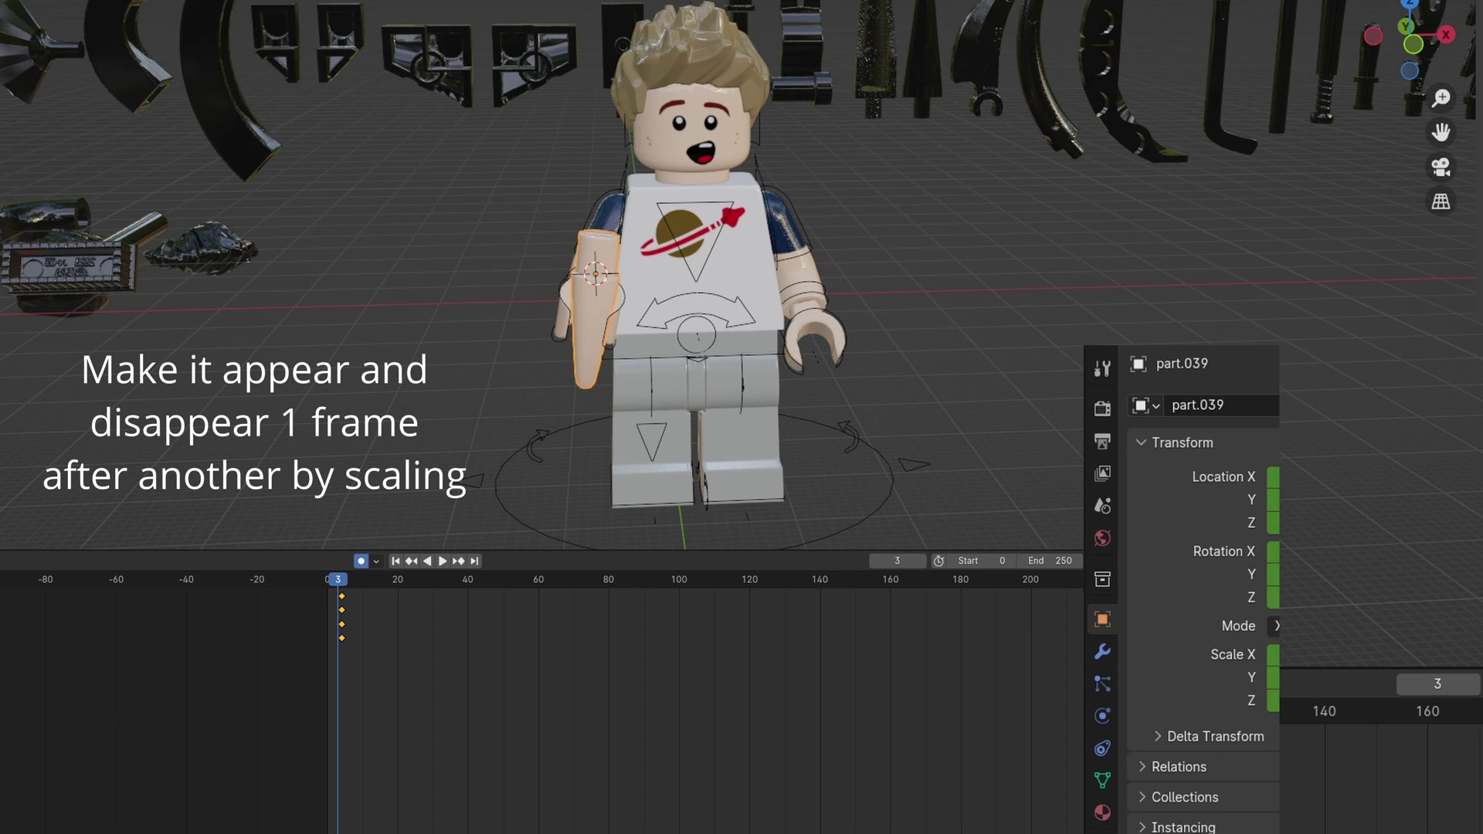
pyautogui.moveTo(1343, 654); pyautogui.dragTo(1344, 701)
pyautogui.write('0')
pyautogui.press('Return')
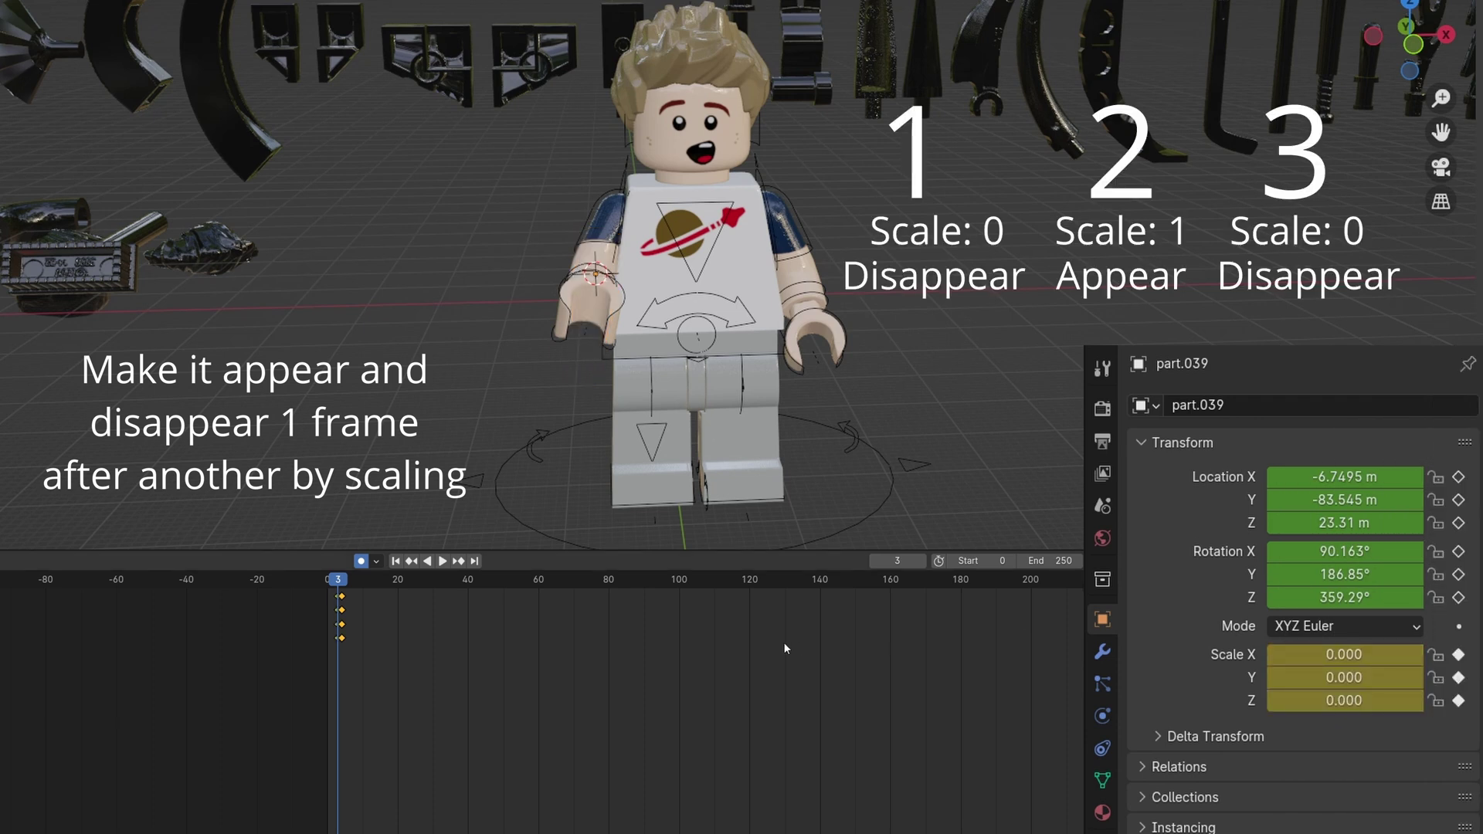
pyautogui.press('Right')
pyautogui.moveTo(1311, 645); pyautogui.dragTo(1311, 699)
pyautogui.write('0')
pyautogui.press('Return')
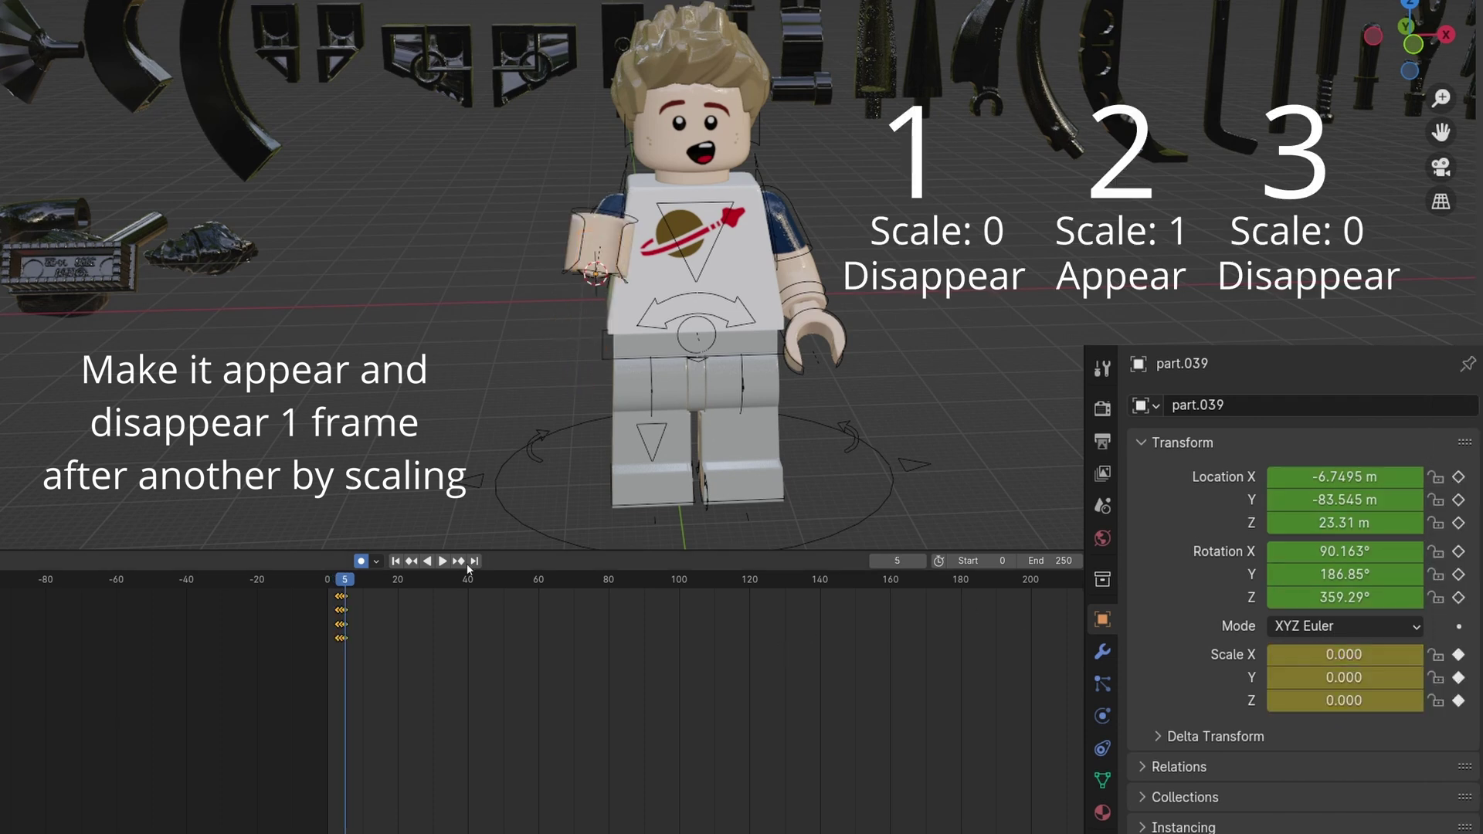
pyautogui.scroll(5, 470, 575)
pyautogui.hotkey('shift', 'Left')
pyautogui.press('space')
pyautogui.hotkey('shift', 'Left')
pyautogui.press('space')
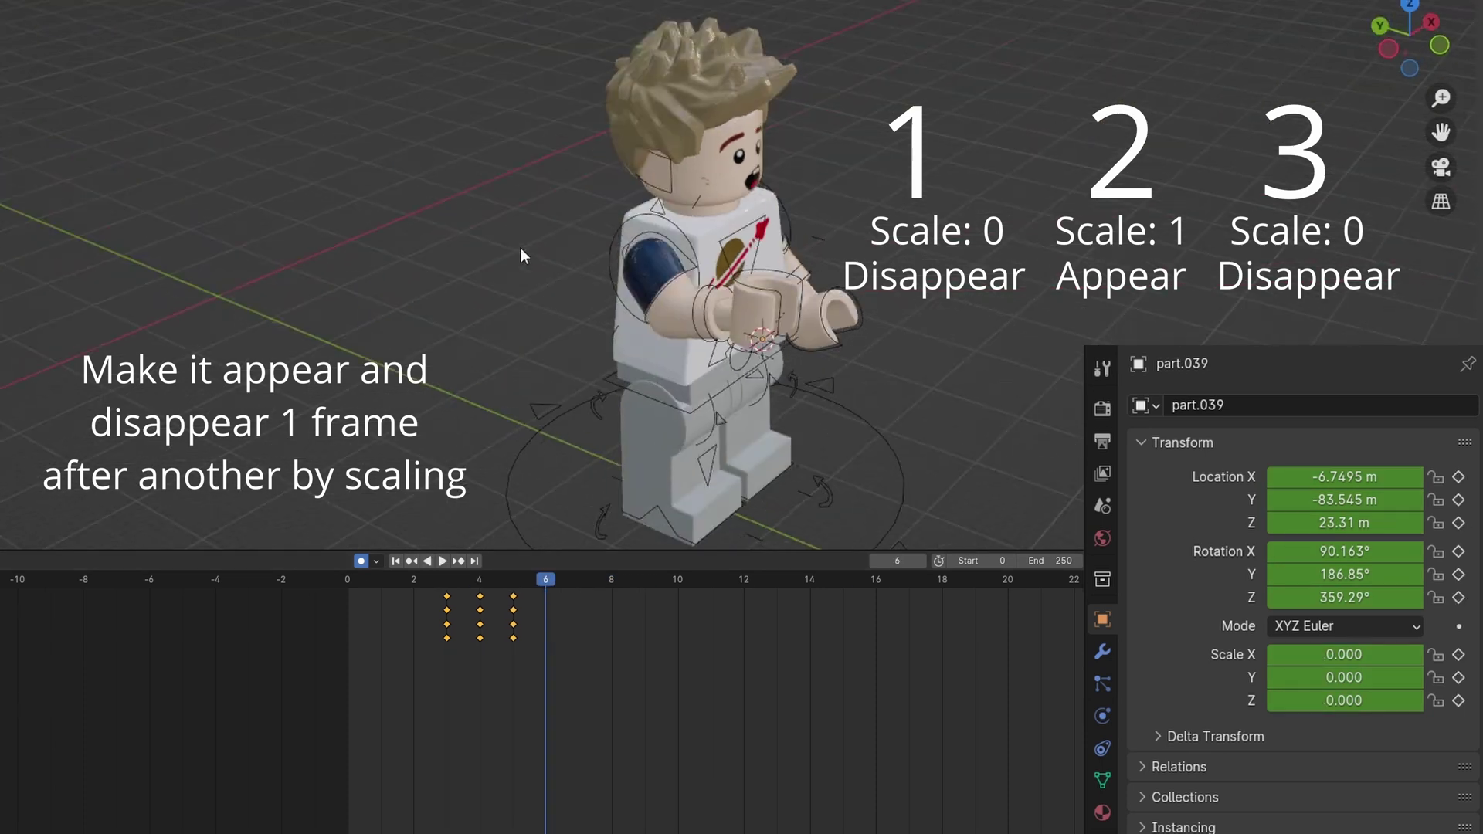
# - Select the rig and key a new raised-arm pose at frame 6
pyautogui.click(638, 281)
pyautogui.press('r')
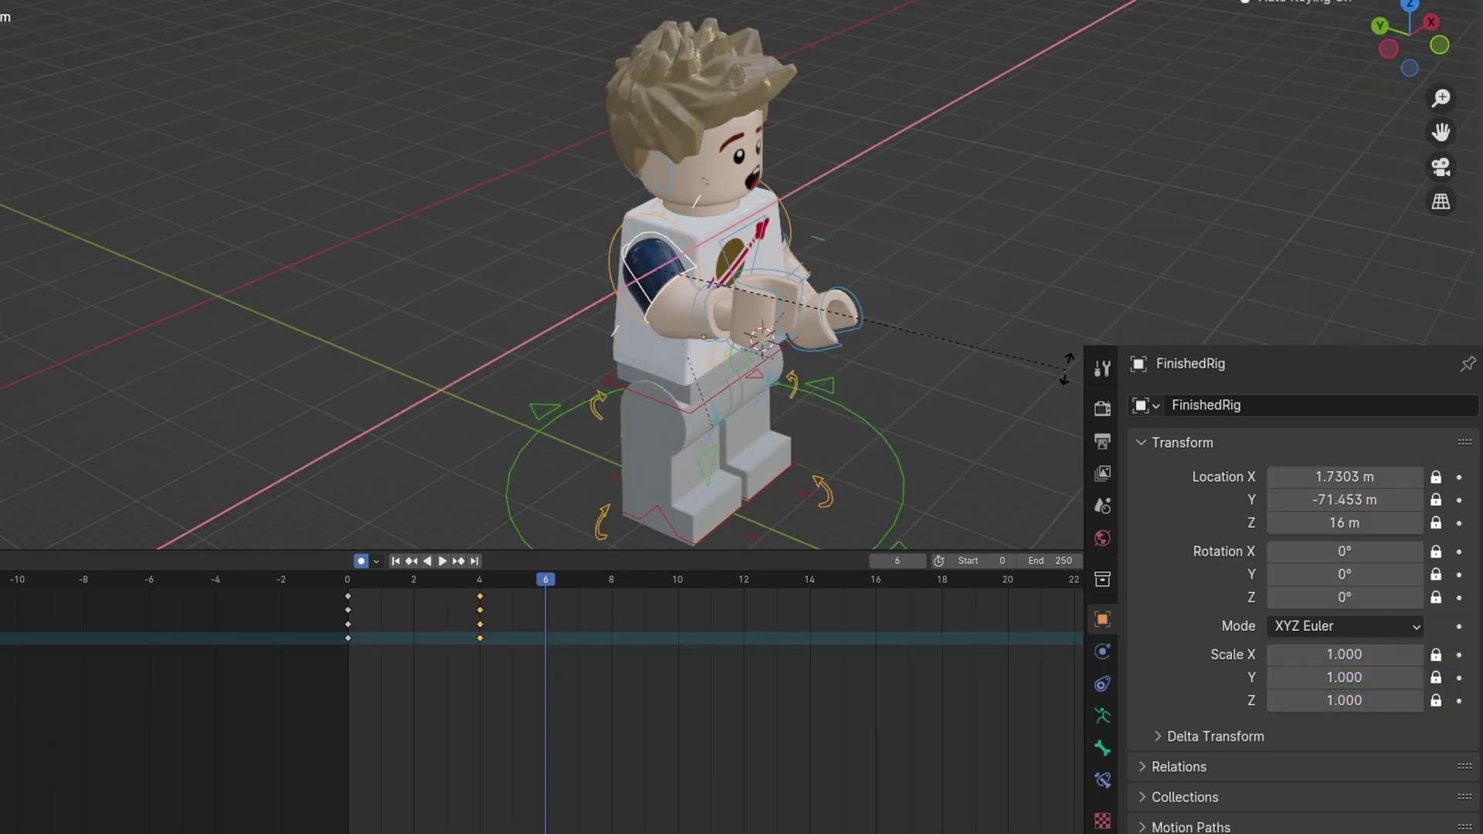
pyautogui.click(773, 402)
pyautogui.press('i')
pyautogui.moveTo(495, 581); pyautogui.dragTo(348, 580)
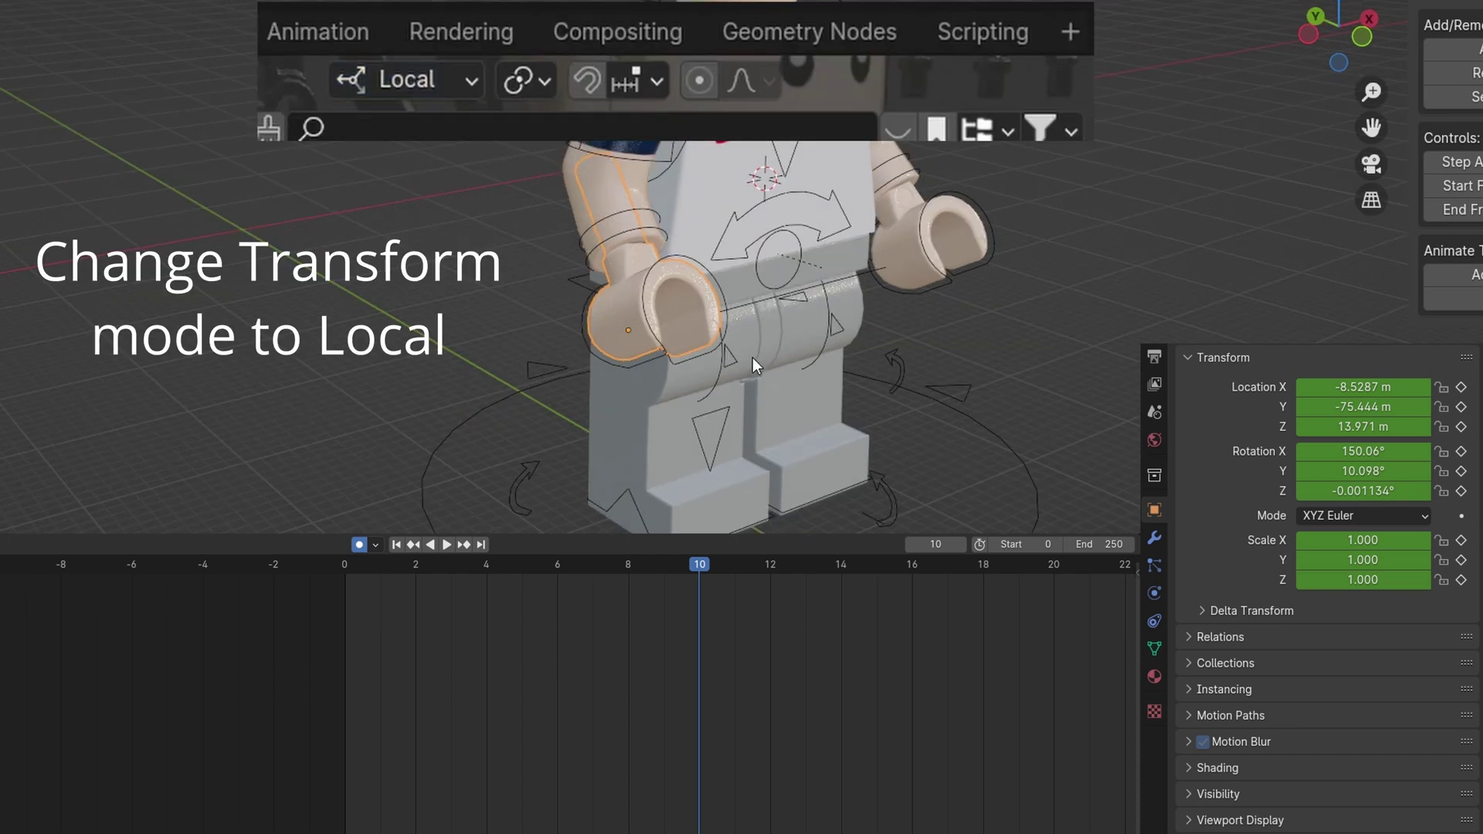
# - Move the duplicate hand along Y, key it at frame 10, and key scale 0 at frames 9 and 11
pyautogui.press('g')
pyautogui.press('y')
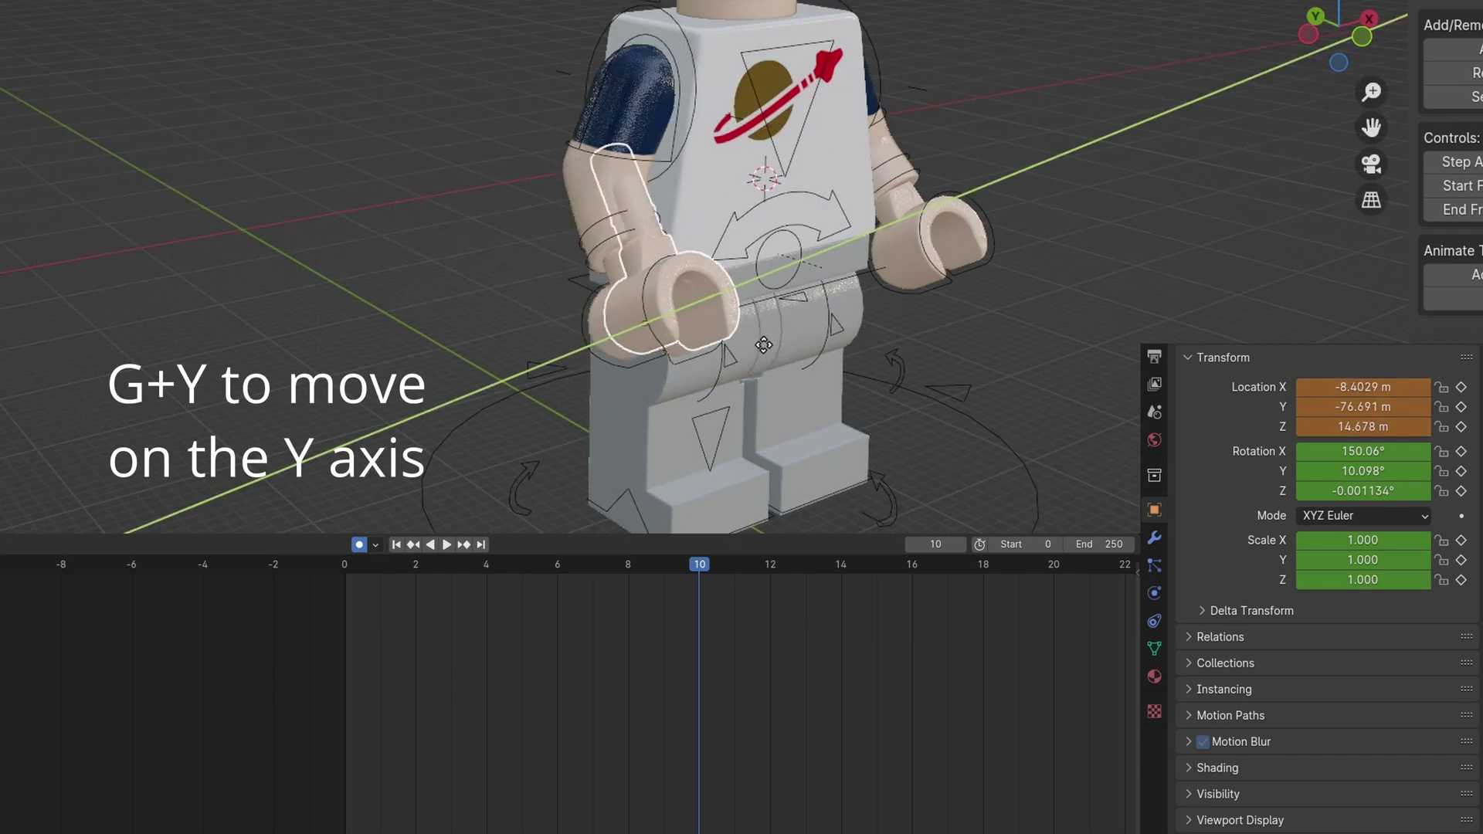
pyautogui.click(815, 344)
pyautogui.press('i')
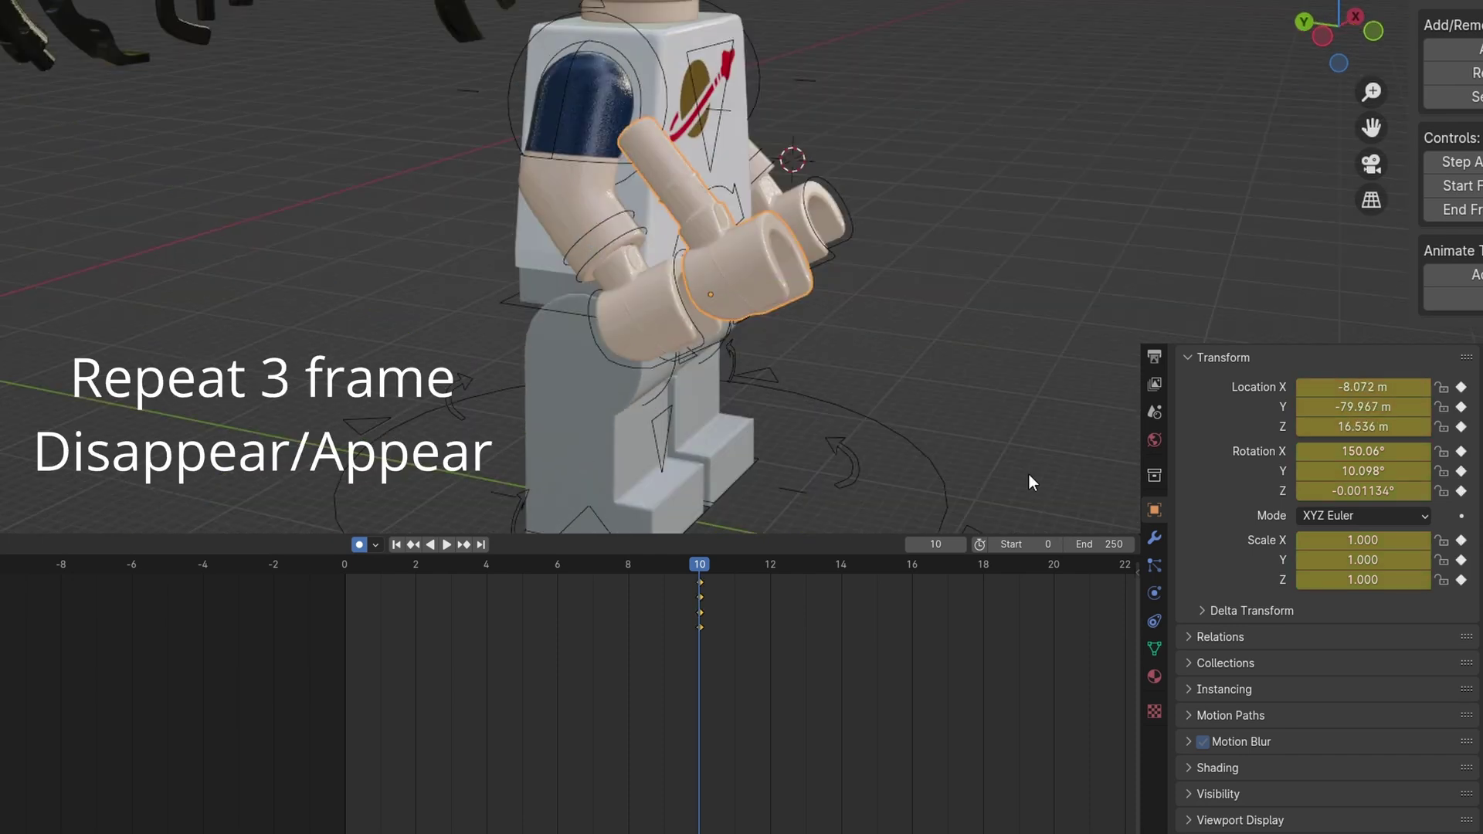
pyautogui.press('Left')
pyautogui.press('i')
pyautogui.press('Right')
pyautogui.press('Right')
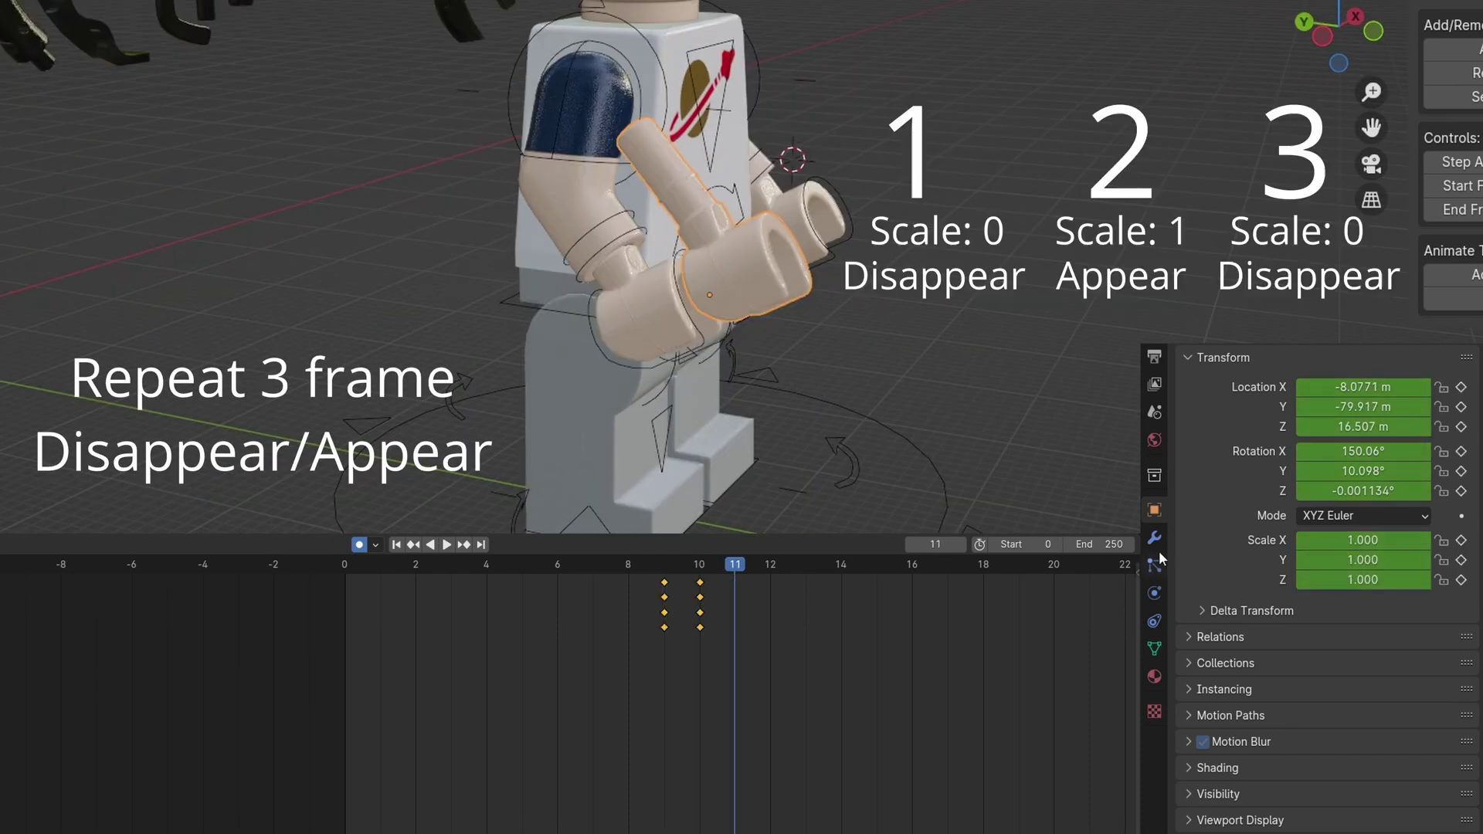
pyautogui.moveTo(1348, 543); pyautogui.dragTo(1348, 579)
pyautogui.write('0')
pyautogui.press('Return')
pyautogui.hotkey('shift', 'Left')
pyautogui.press('space')
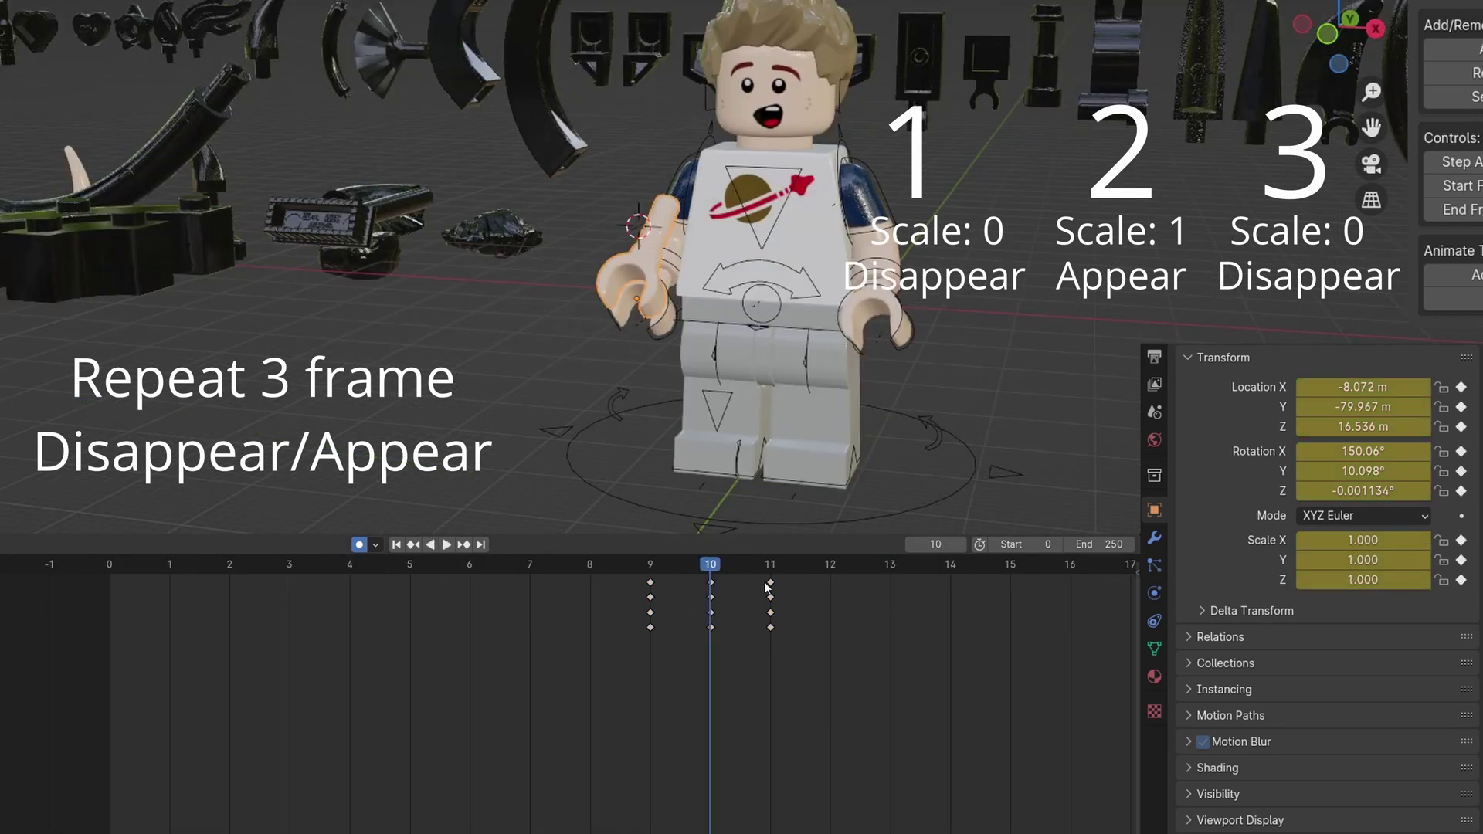
# - Shift the last smear keys later and copy the frame-10 keys onto frame 11, then preview
pyautogui.moveTo(767, 585); pyautogui.dragTo(830, 584)
pyautogui.hotkey('shift', 'd')
pyautogui.click(770, 584)
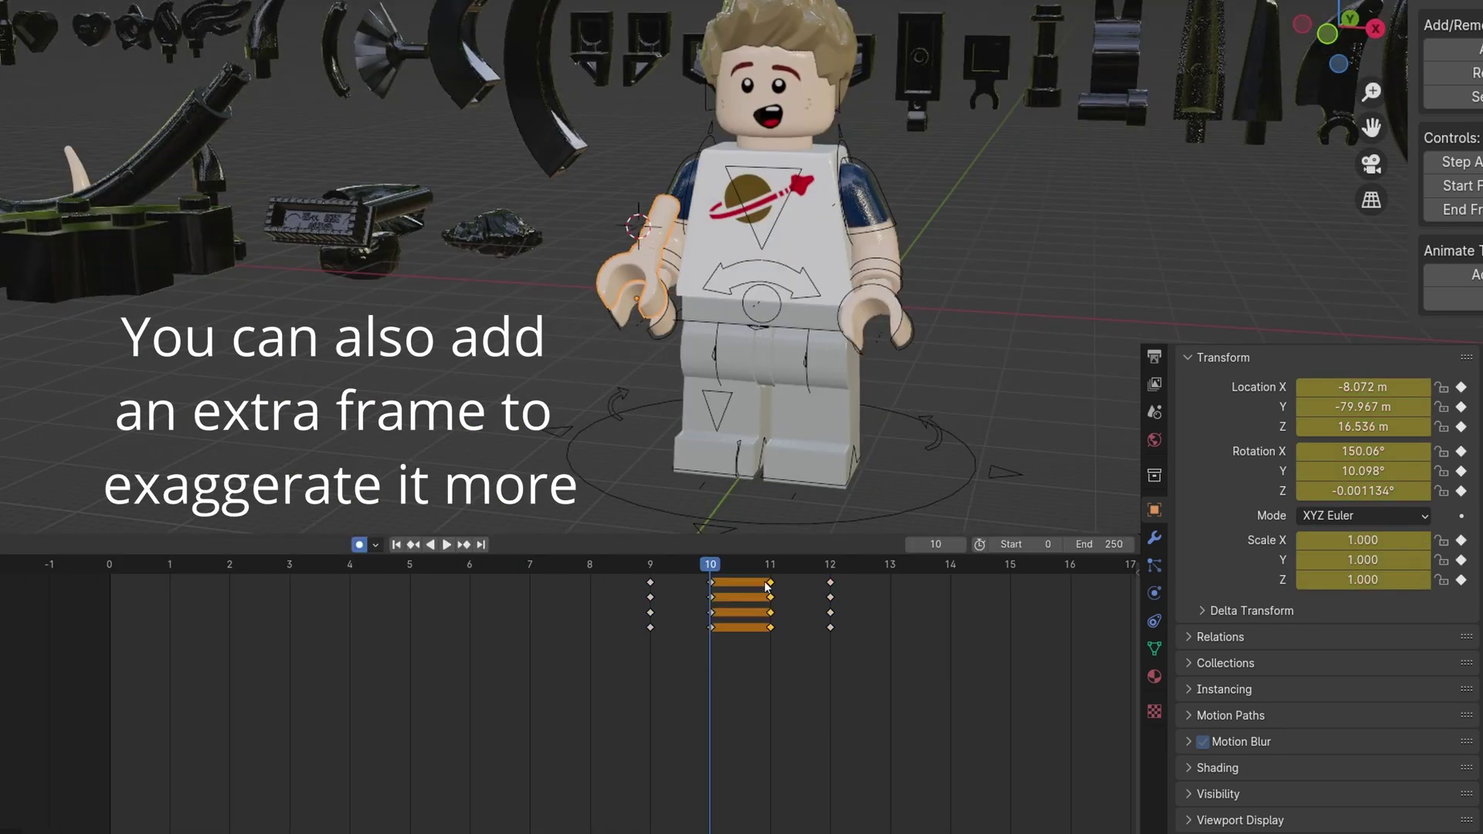
pyautogui.hotkey('shift', 'Left')
pyautogui.press('space')
pyautogui.press('Escape')
pyautogui.hotkey('shift', 'Left')
pyautogui.press('space')
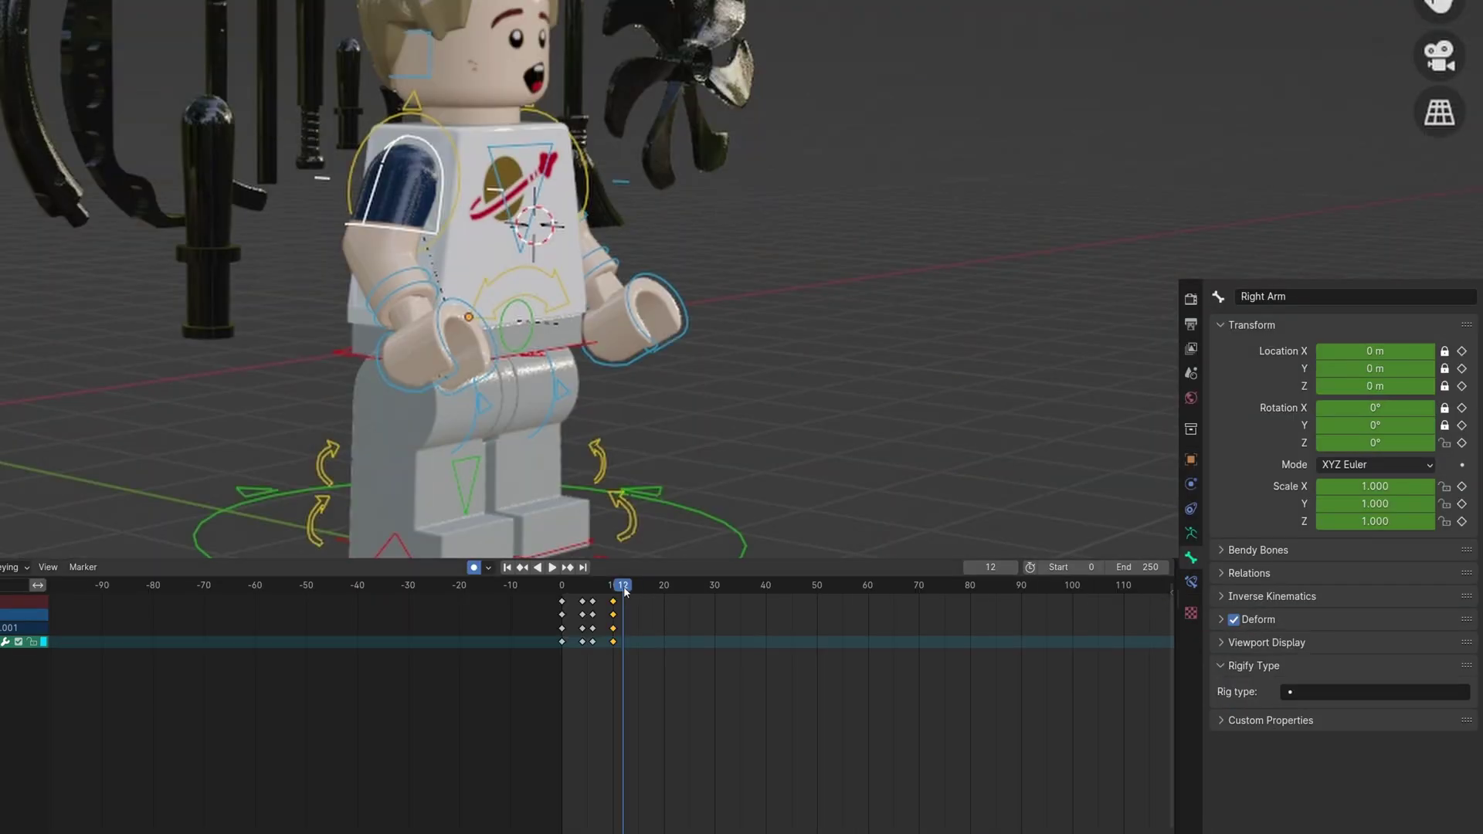
# - At frame 14, key the right arm rotated -54° on Z and the left arm -54° on X
pyautogui.moveTo(624, 586); pyautogui.dragTo(633, 586)
pyautogui.write('rz-54')
pyautogui.press('Return')
pyautogui.press('Right')
pyautogui.press('Right')
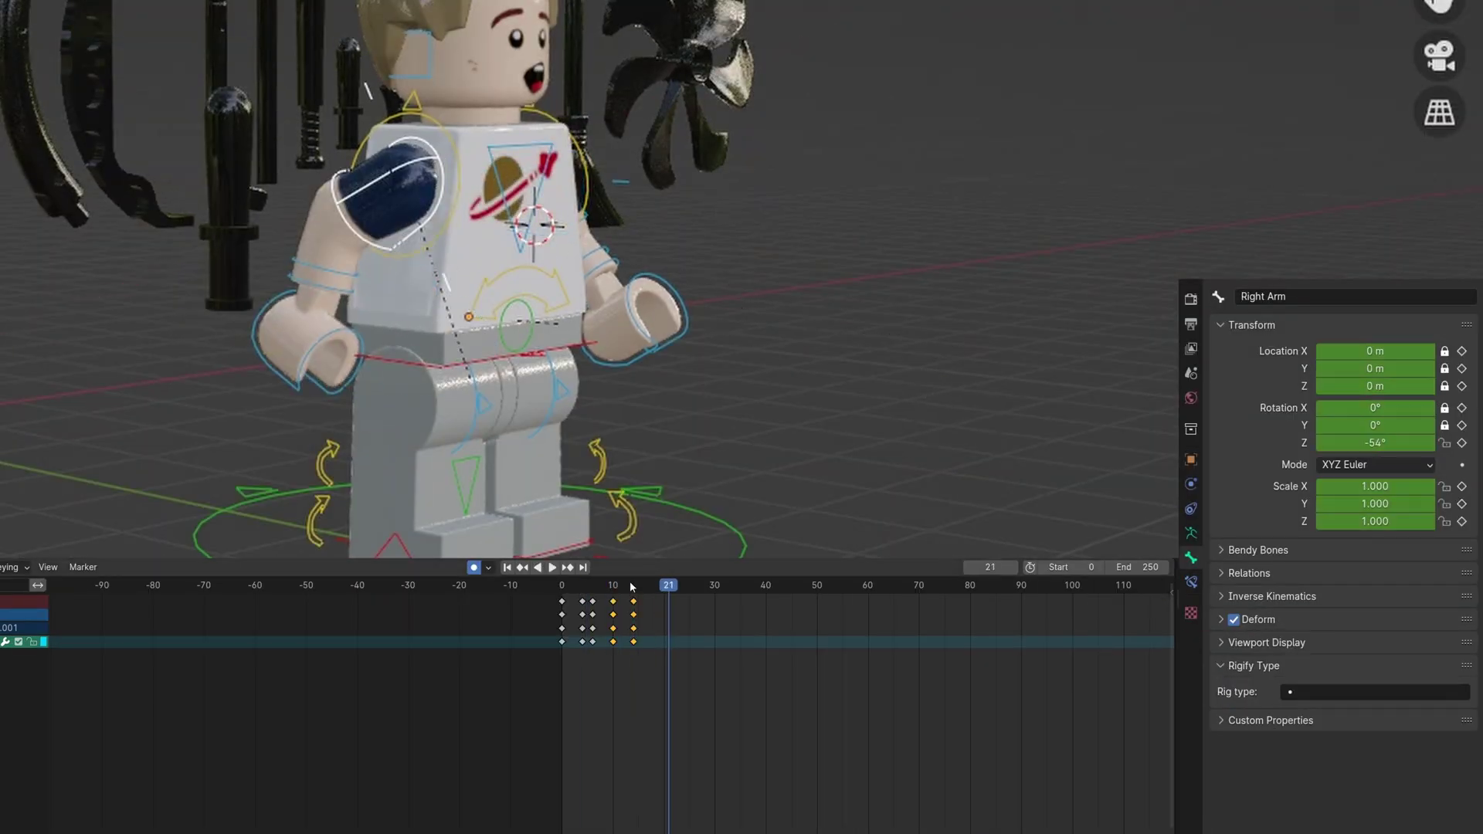
pyautogui.press('i')
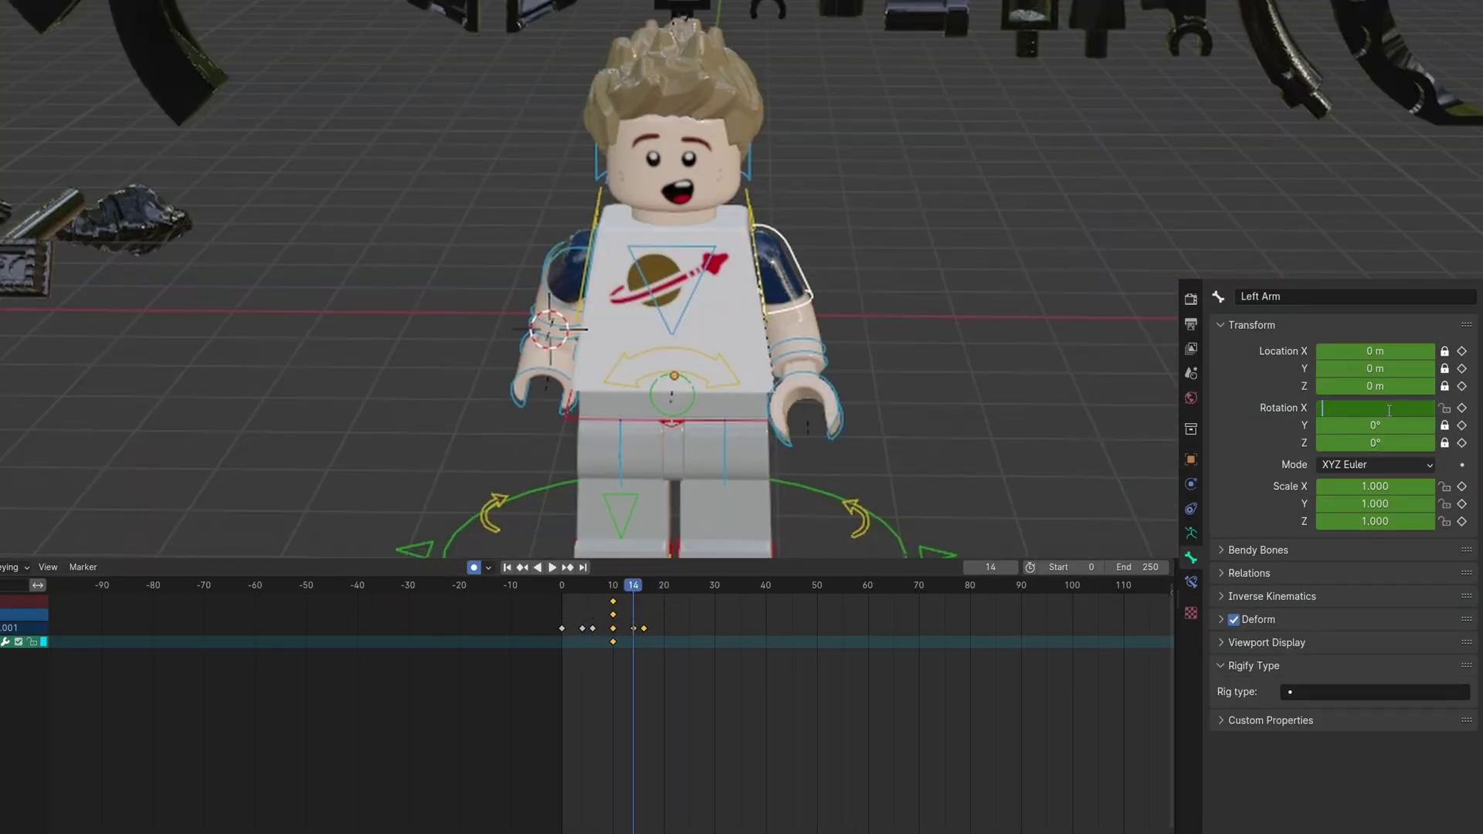
pyautogui.click(1388, 410)
pyautogui.write('-54')
pyautogui.press('Return')
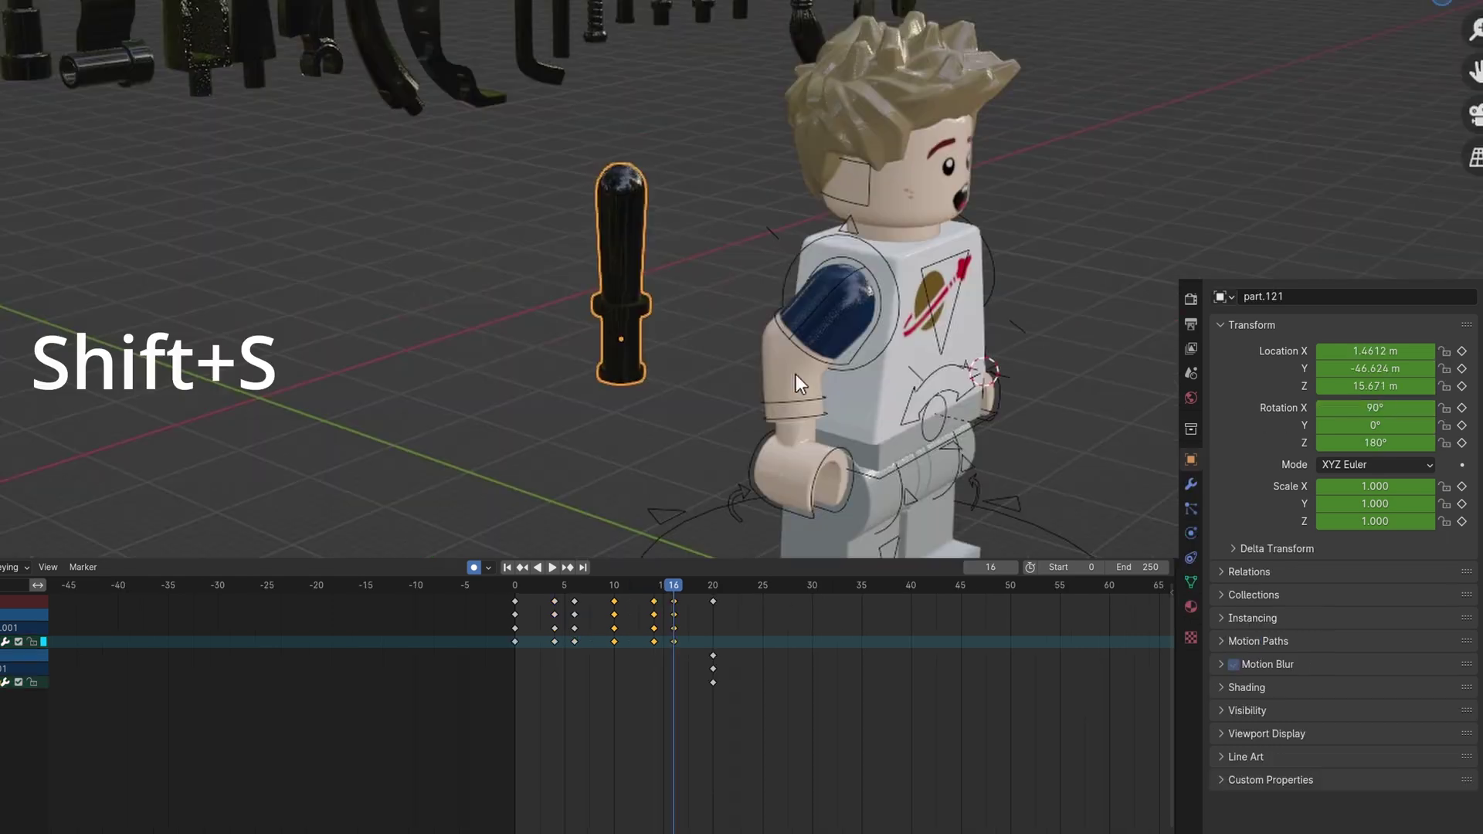
pyautogui.hotkey('shift', 's')
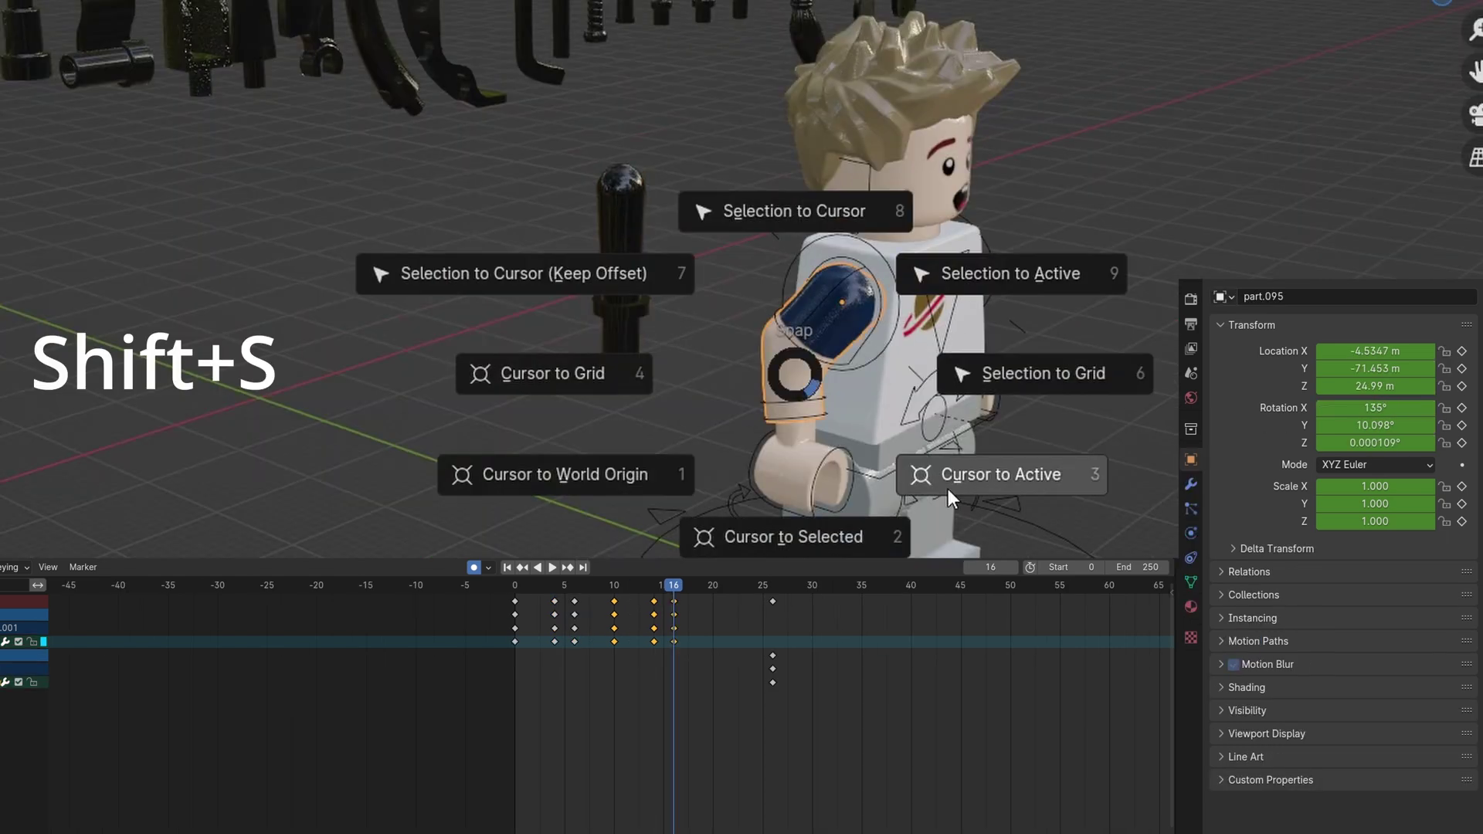
# - Snap the black smear piece onto the arm, keeping its offset, and lower it along Z
pyautogui.click(948, 473)
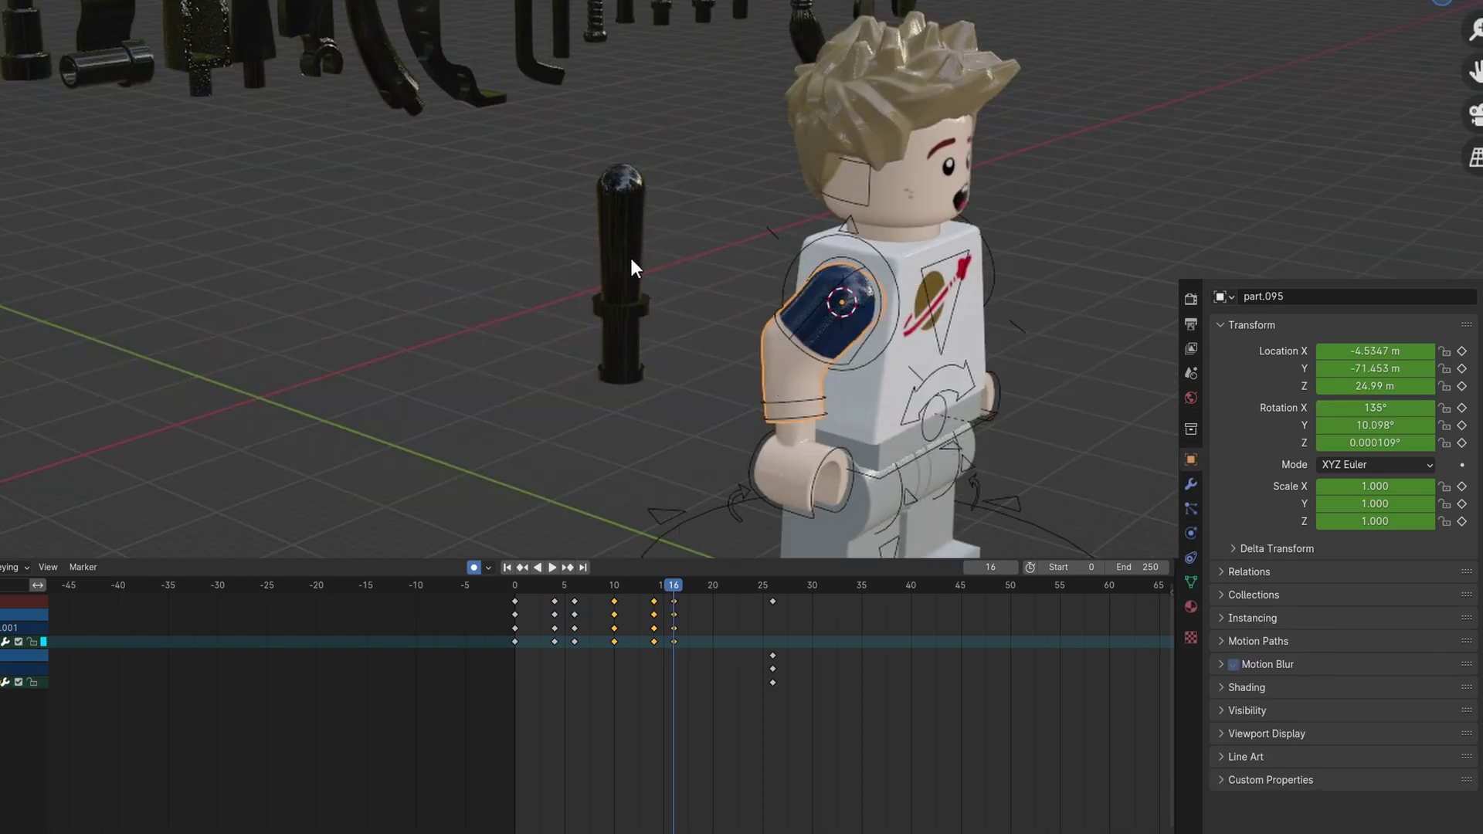
pyautogui.click(631, 266)
pyautogui.hotkey('shift', 's')
pyautogui.click(424, 154)
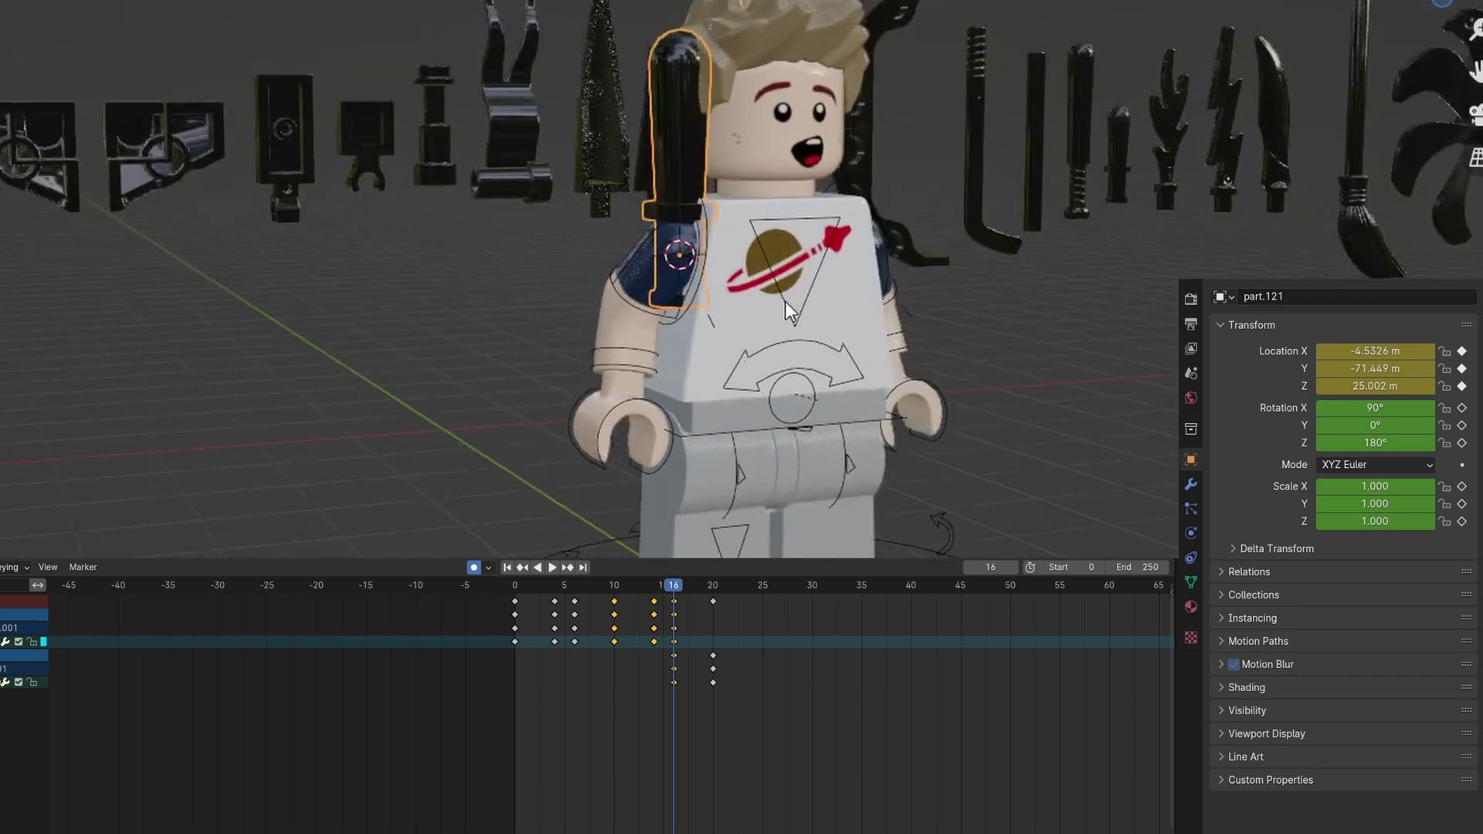
pyautogui.press('g')
pyautogui.press('z')
pyautogui.click(836, 440)
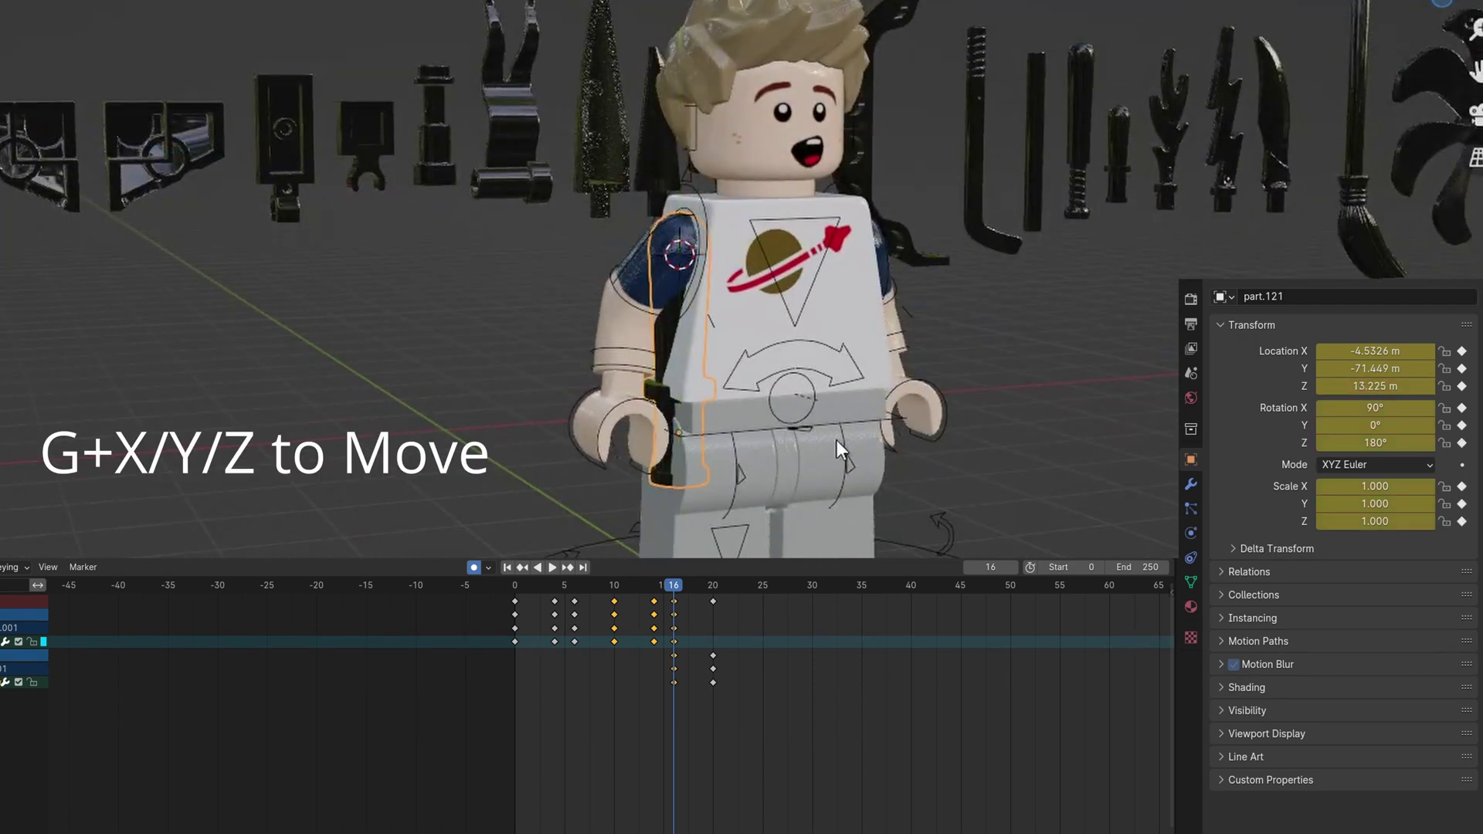
# - Shift the smear piece along X, tilt it on Y, and stretch it to 1.28 along Y
pyautogui.press('g')
pyautogui.press('x')
pyautogui.click(870, 418)
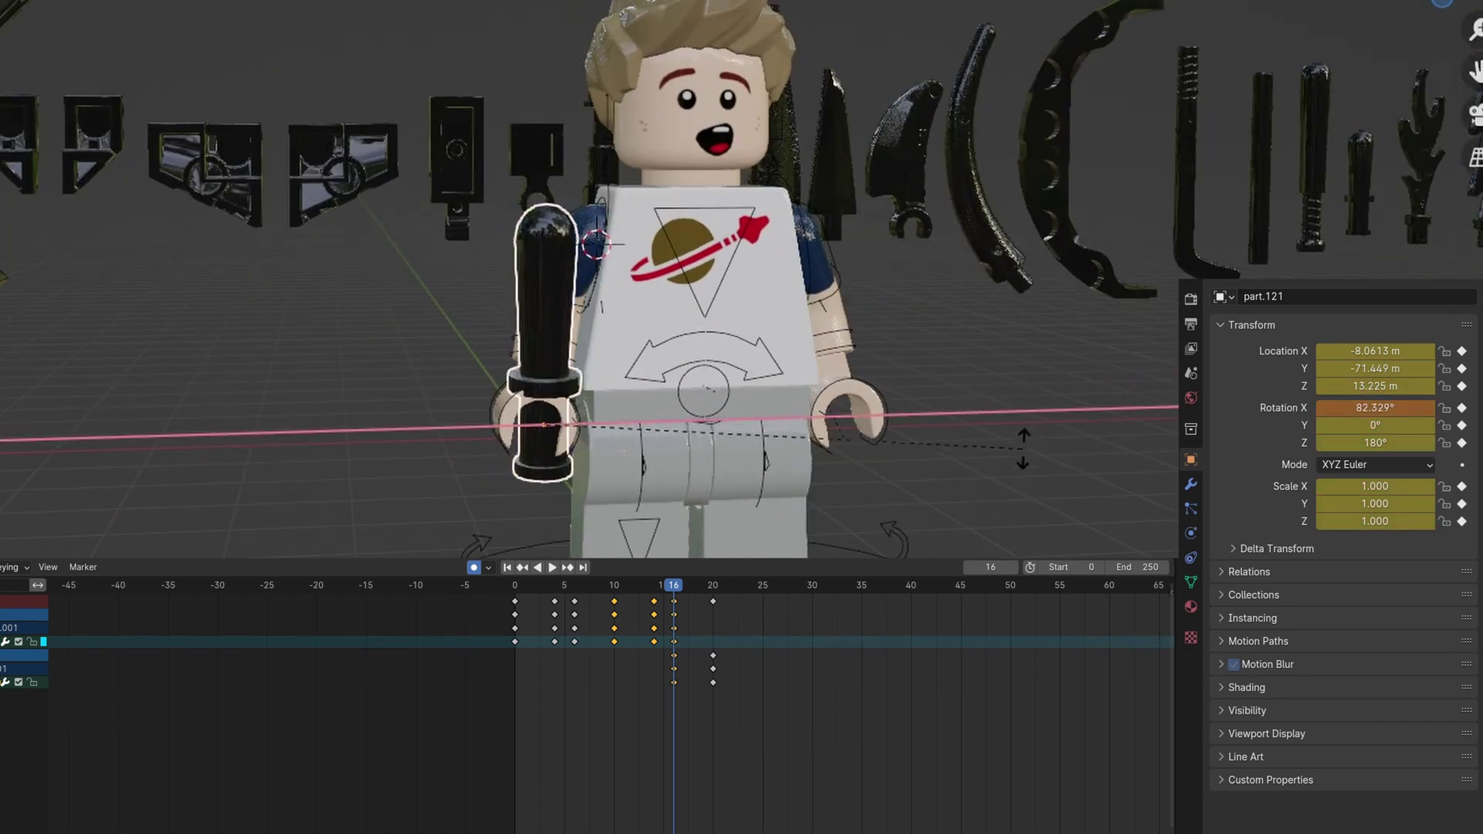
pyautogui.press('r')
pyautogui.press('y')
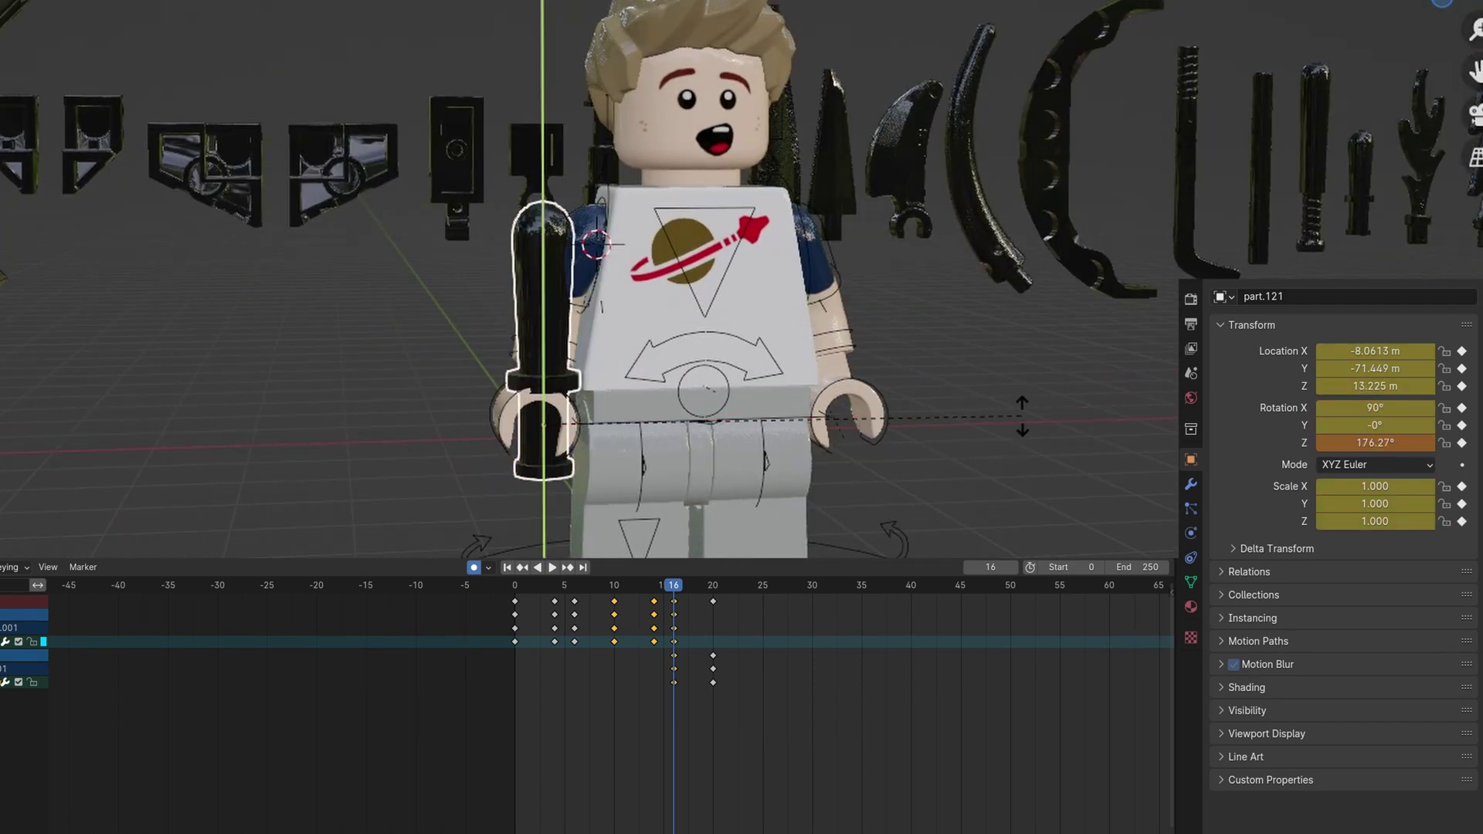
pyautogui.click(834, 421)
pyautogui.moveTo(834, 420); pyautogui.dragTo(871, 438, button='middle')
pyautogui.press('s')
pyautogui.press('x')
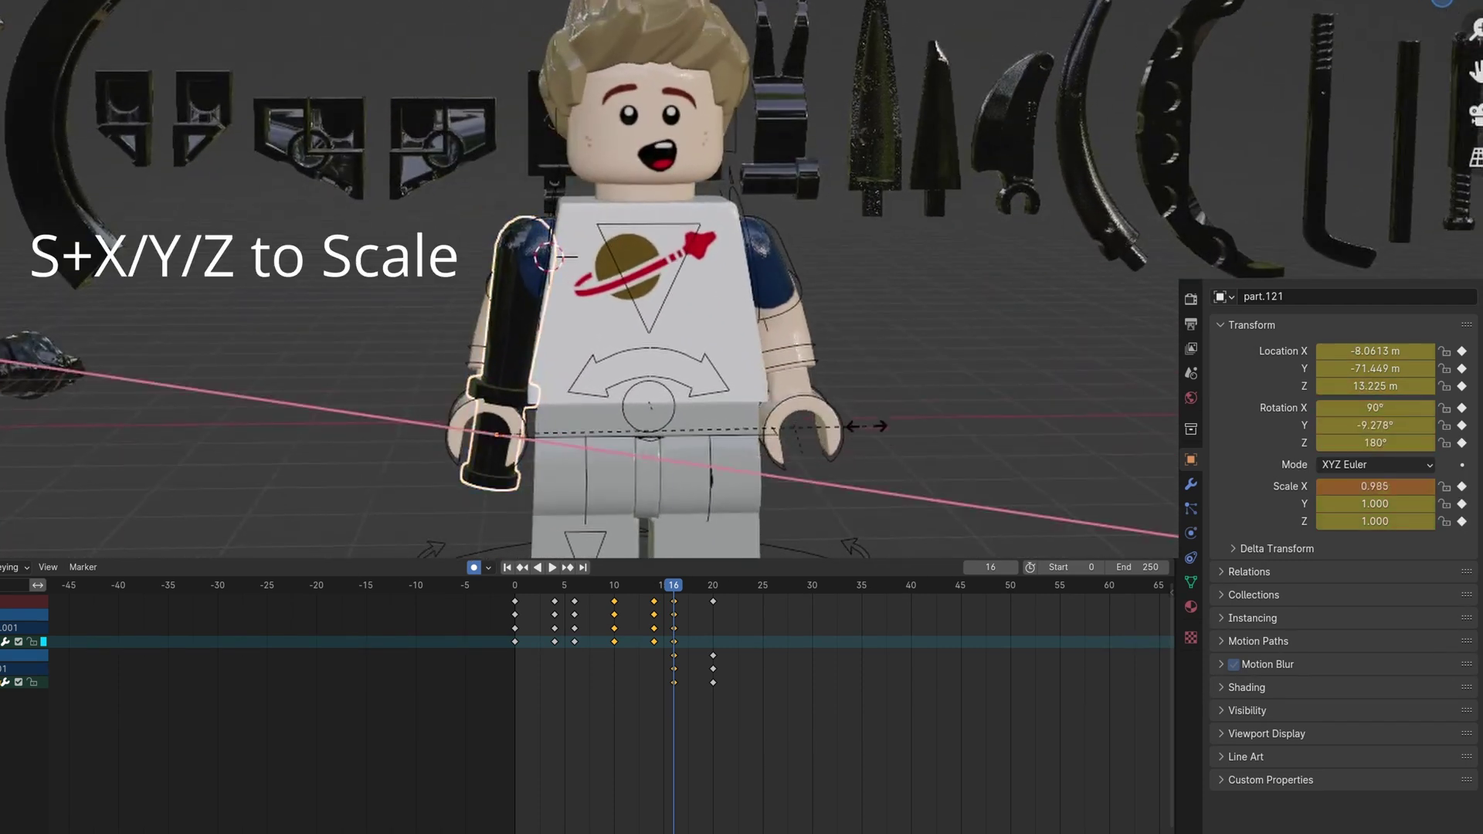
pyautogui.press('y')
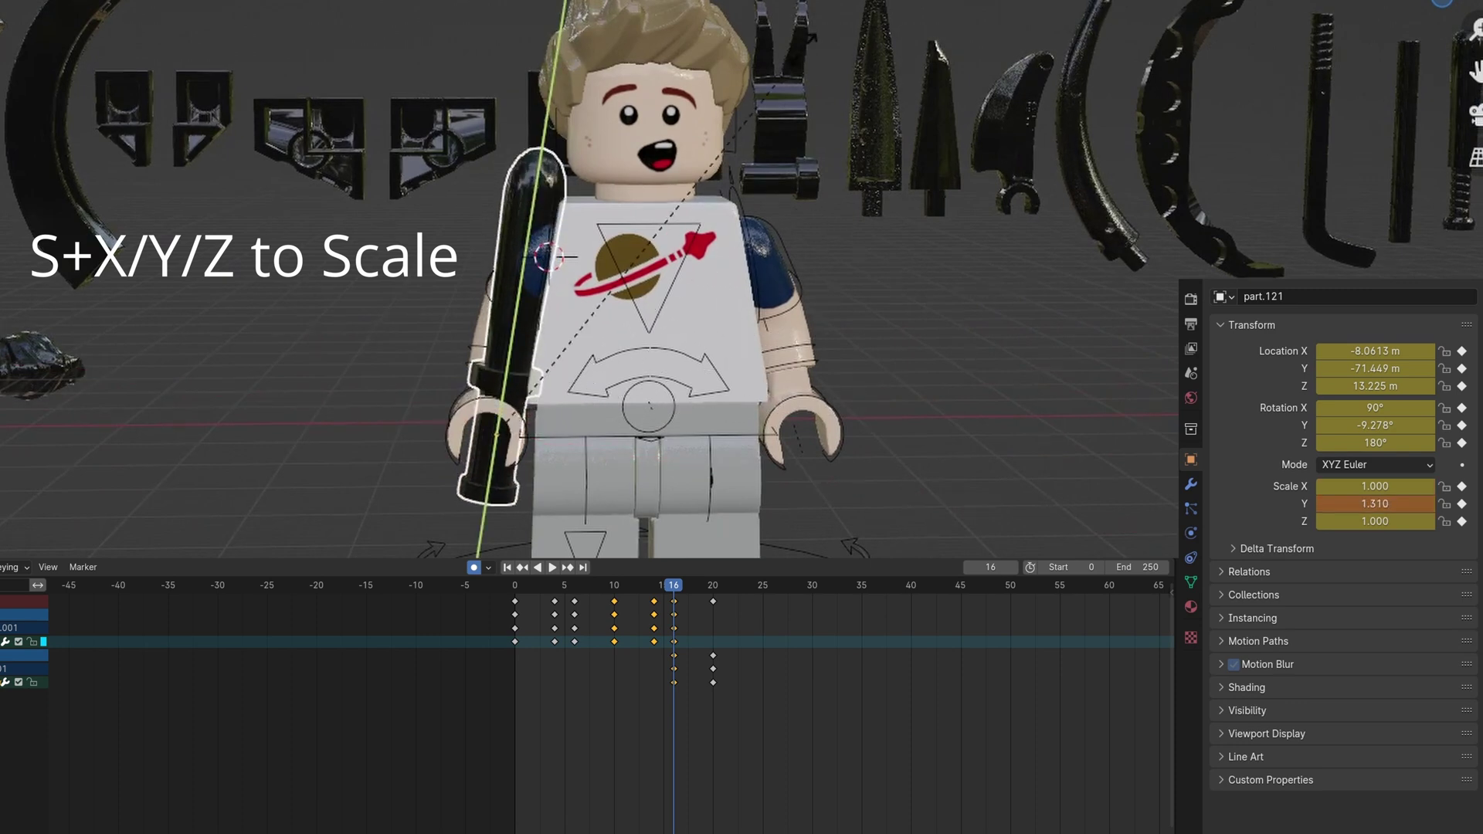
pyautogui.click(799, 68)
pyautogui.press('g')
pyautogui.press('y')
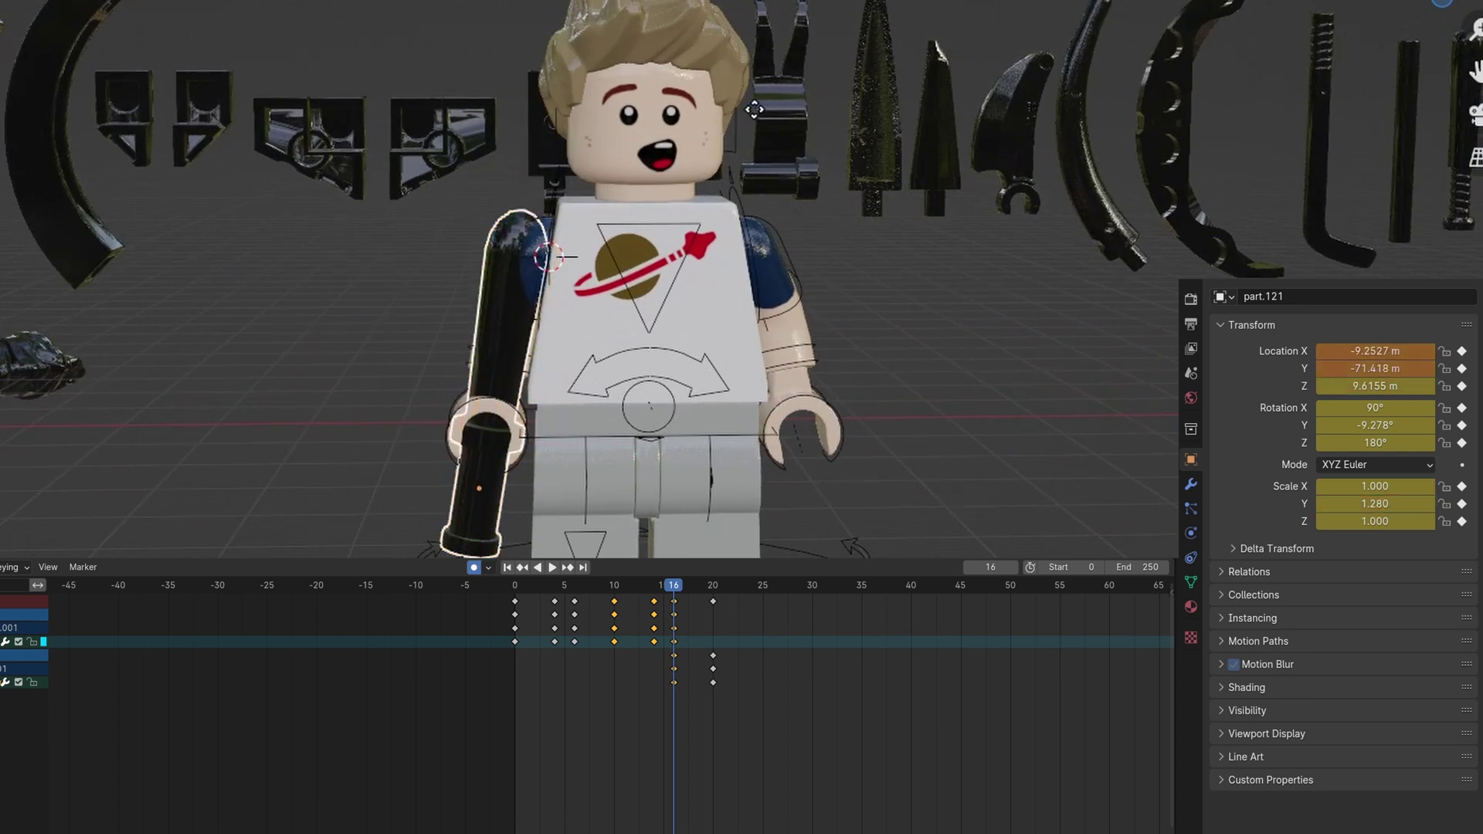
pyautogui.press('x')
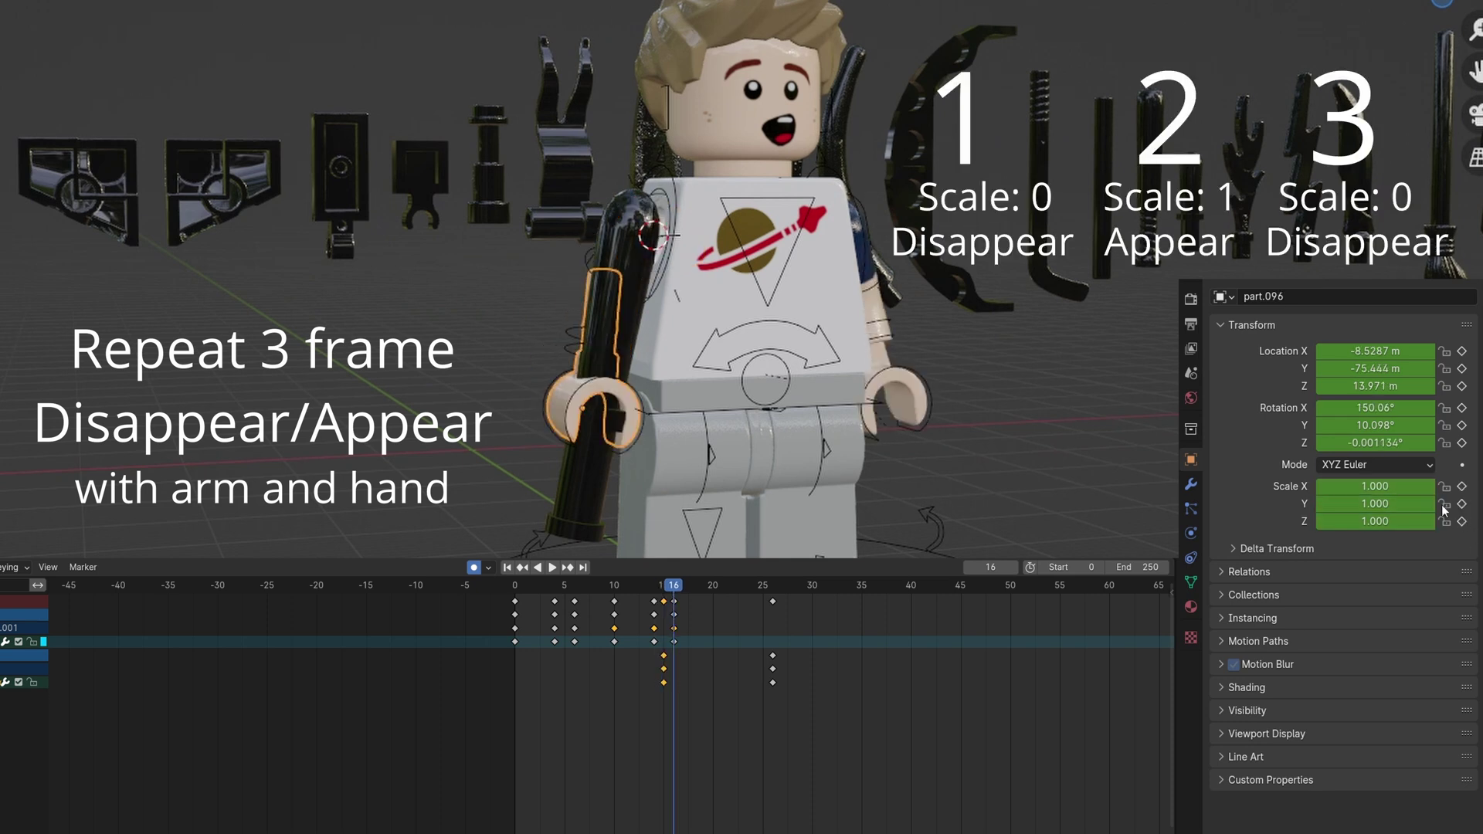
# - Key the hand at zero scale, then select the smear piece at frame 15
pyautogui.press('Return')
pyautogui.click(613, 341)
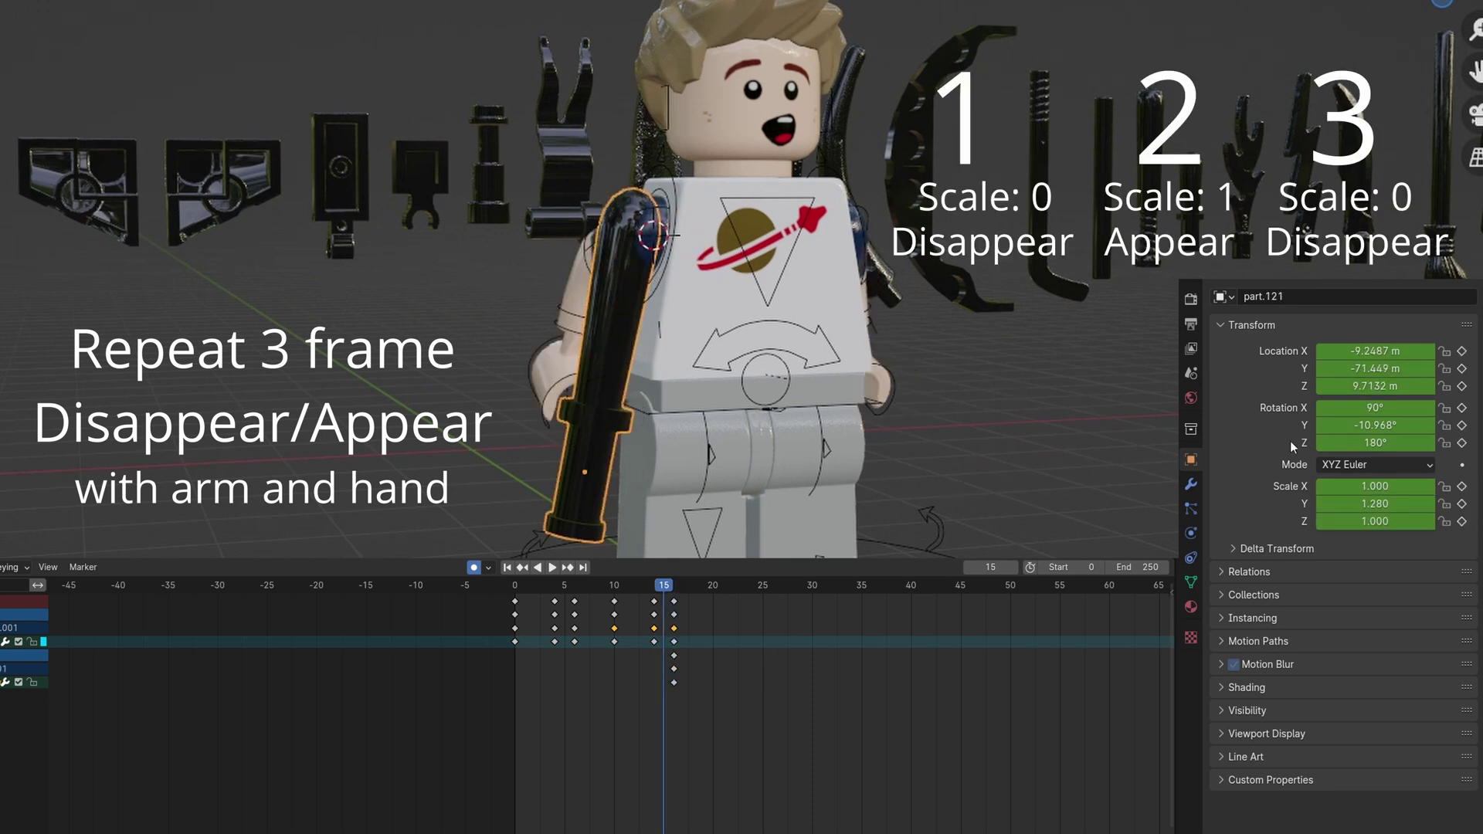
pyautogui.press('Left')
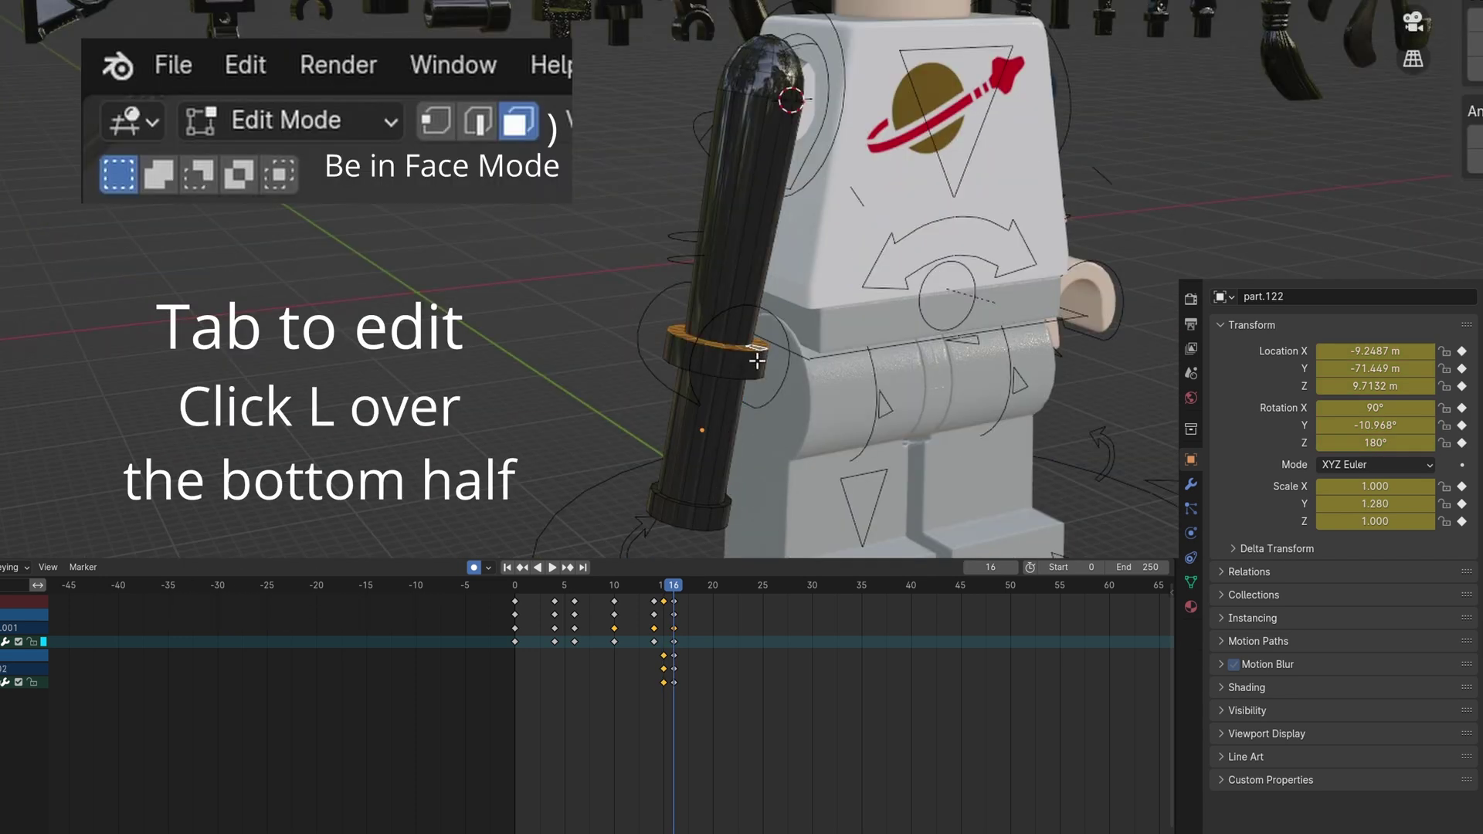
# - Delete the lower half's vertices from the first smear copy
pyautogui.press('l')
pyautogui.moveTo(757, 360); pyautogui.dragTo(801, 107, button='middle')
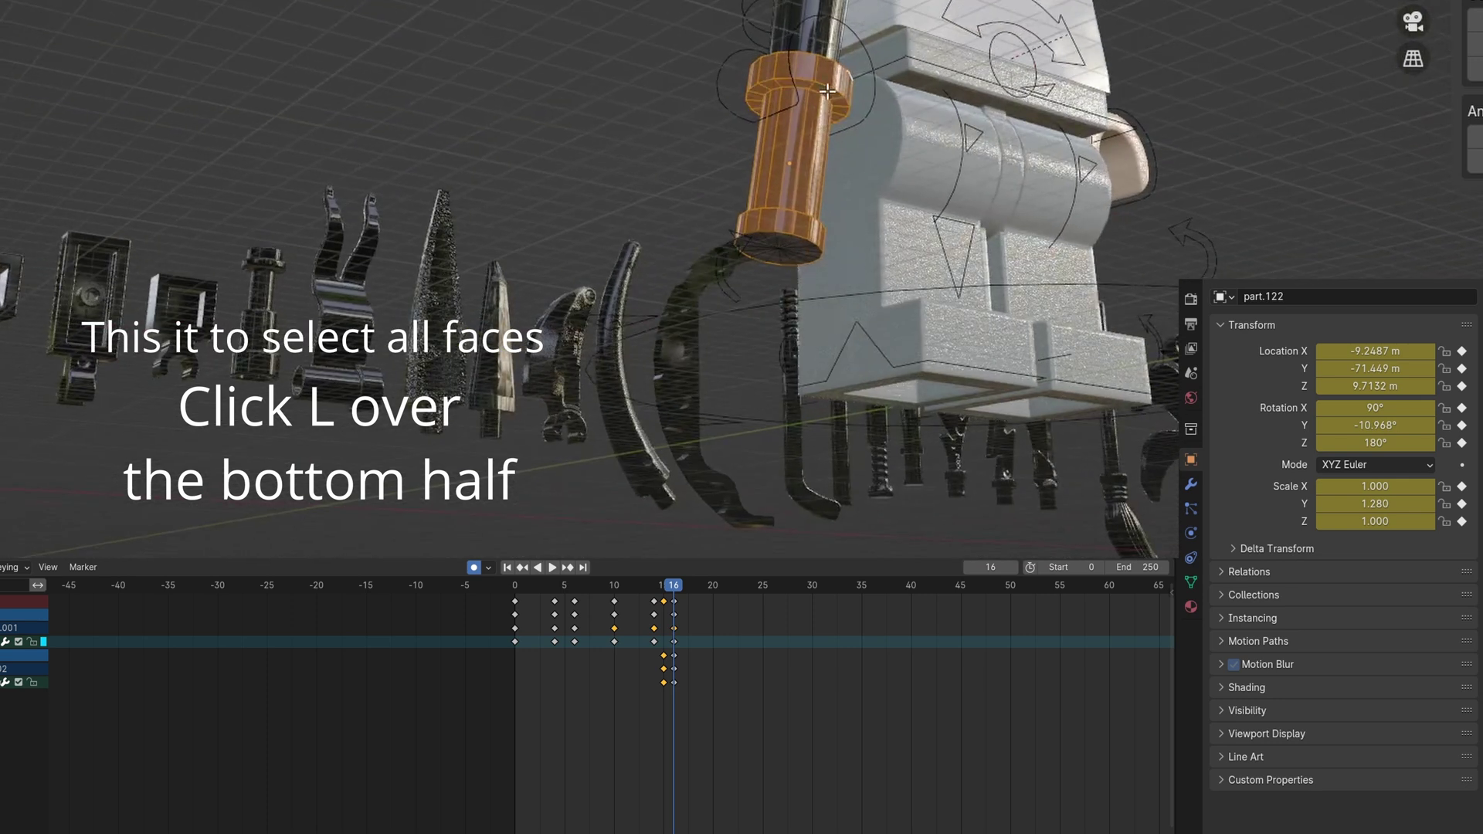
pyautogui.moveTo(781, 228)
pyautogui.mouseDown(button='middle')
pyautogui.moveTo(783, 263)
pyautogui.moveTo(787, 227)
pyautogui.mouseUp(button='middle')
pyautogui.press('x')
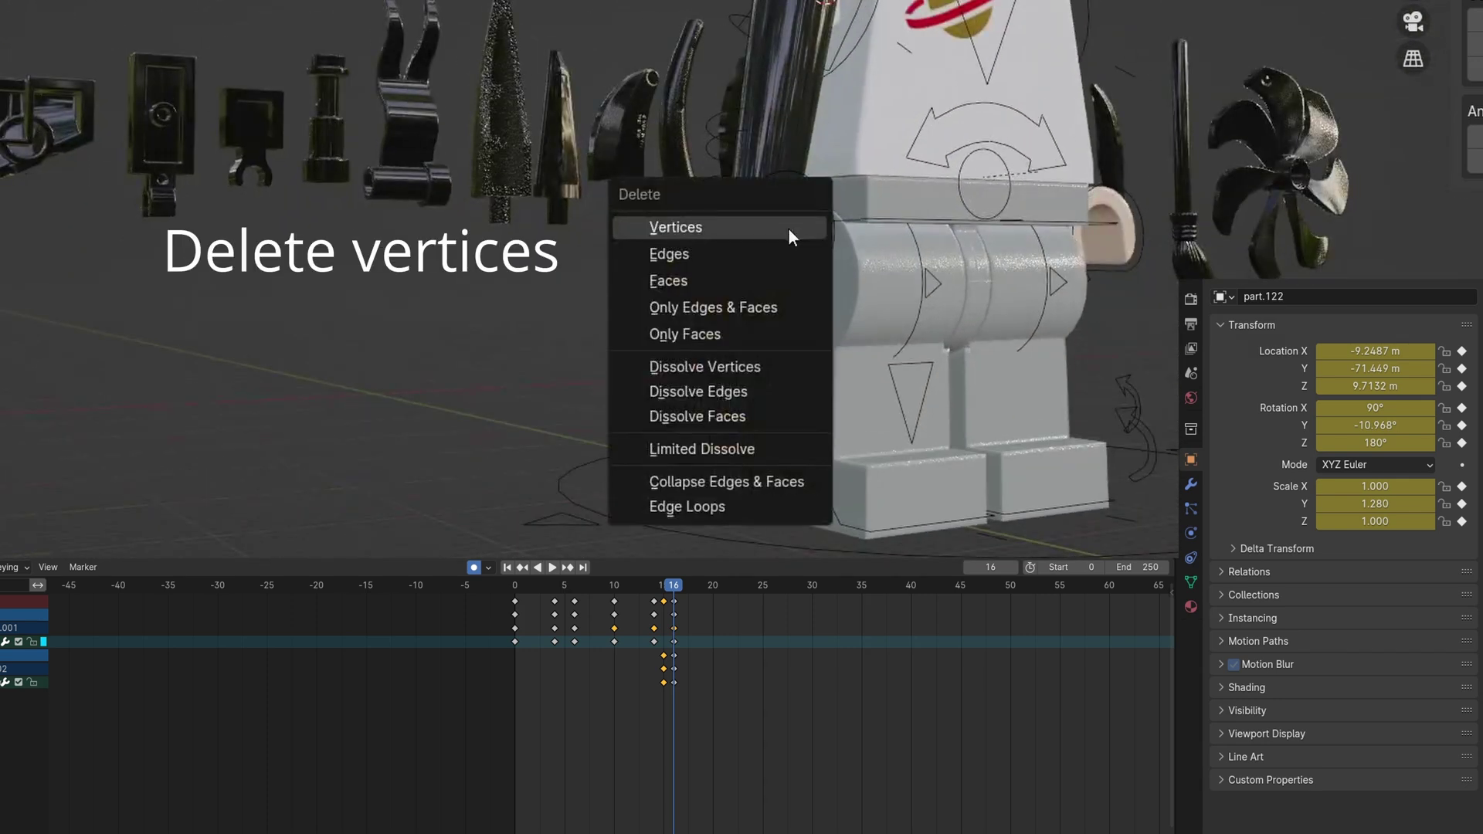
pyautogui.click(788, 227)
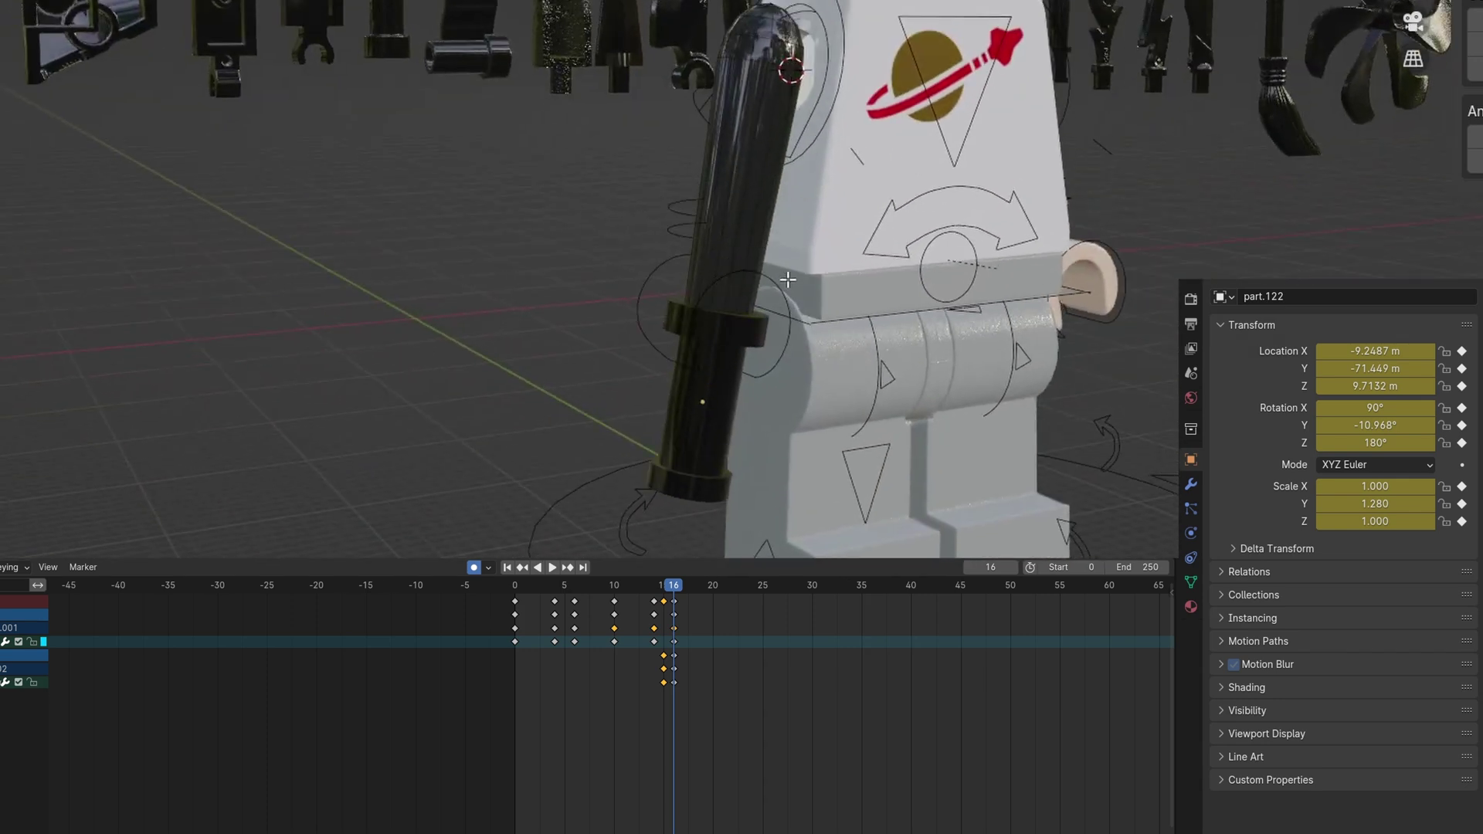
pyautogui.press('Tab')
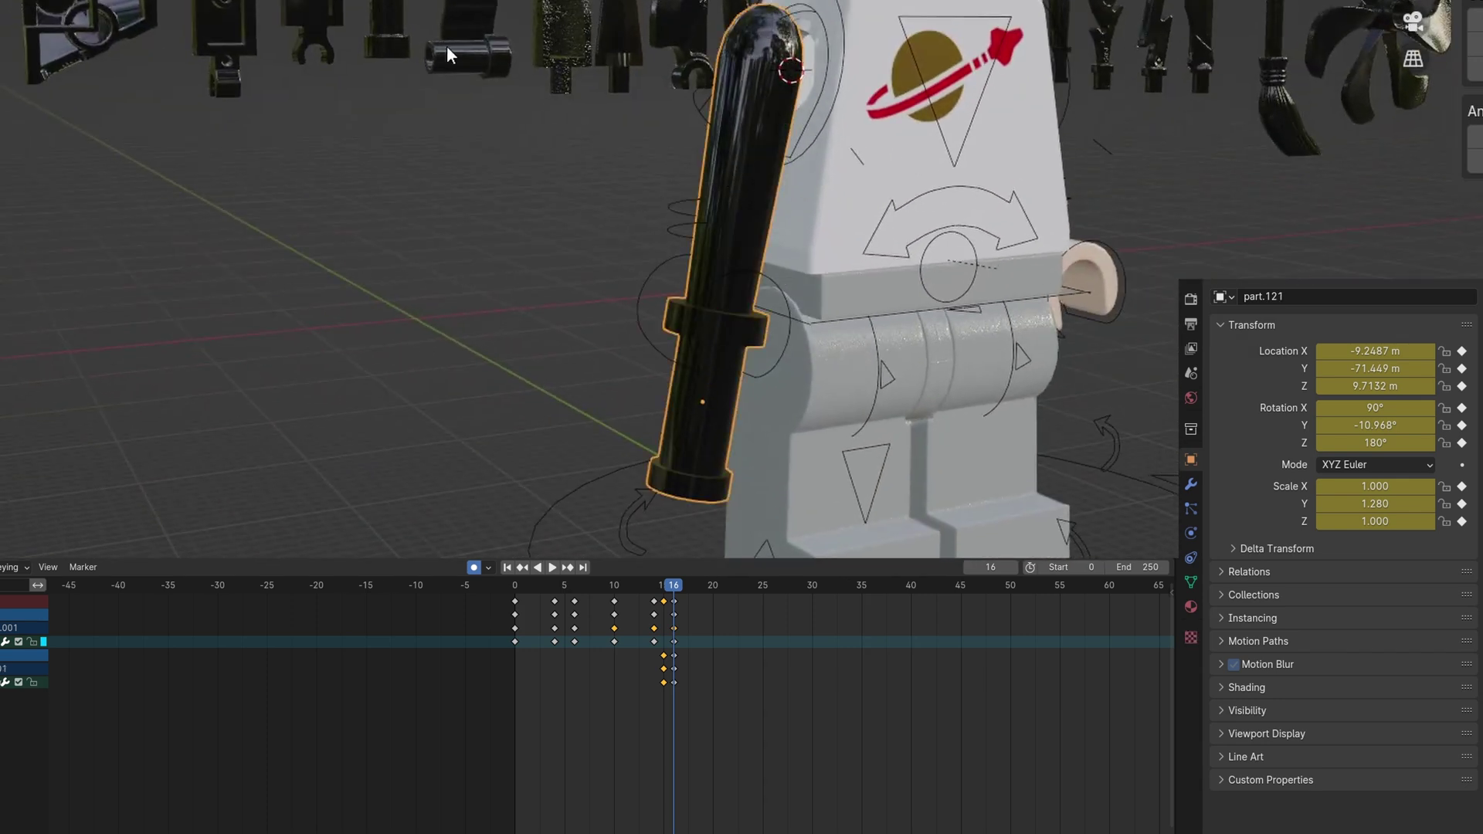
# - Delete the top half's vertices from the second smear copy
pyautogui.press('Tab')
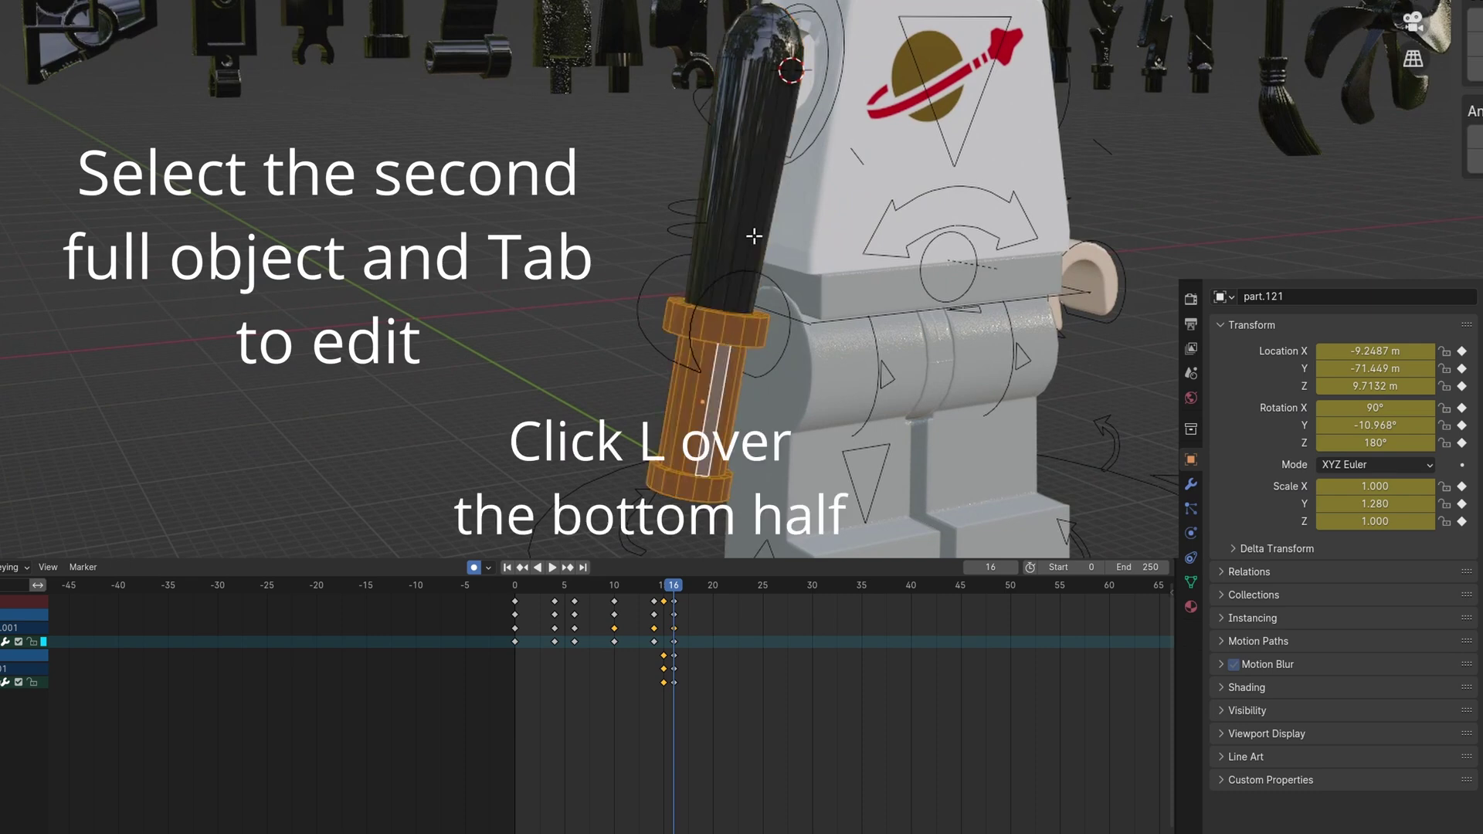
pyautogui.hotkey('alt', 'a')
pyautogui.press('l')
pyautogui.moveTo(732, 286); pyautogui.dragTo(744, 326, button='middle')
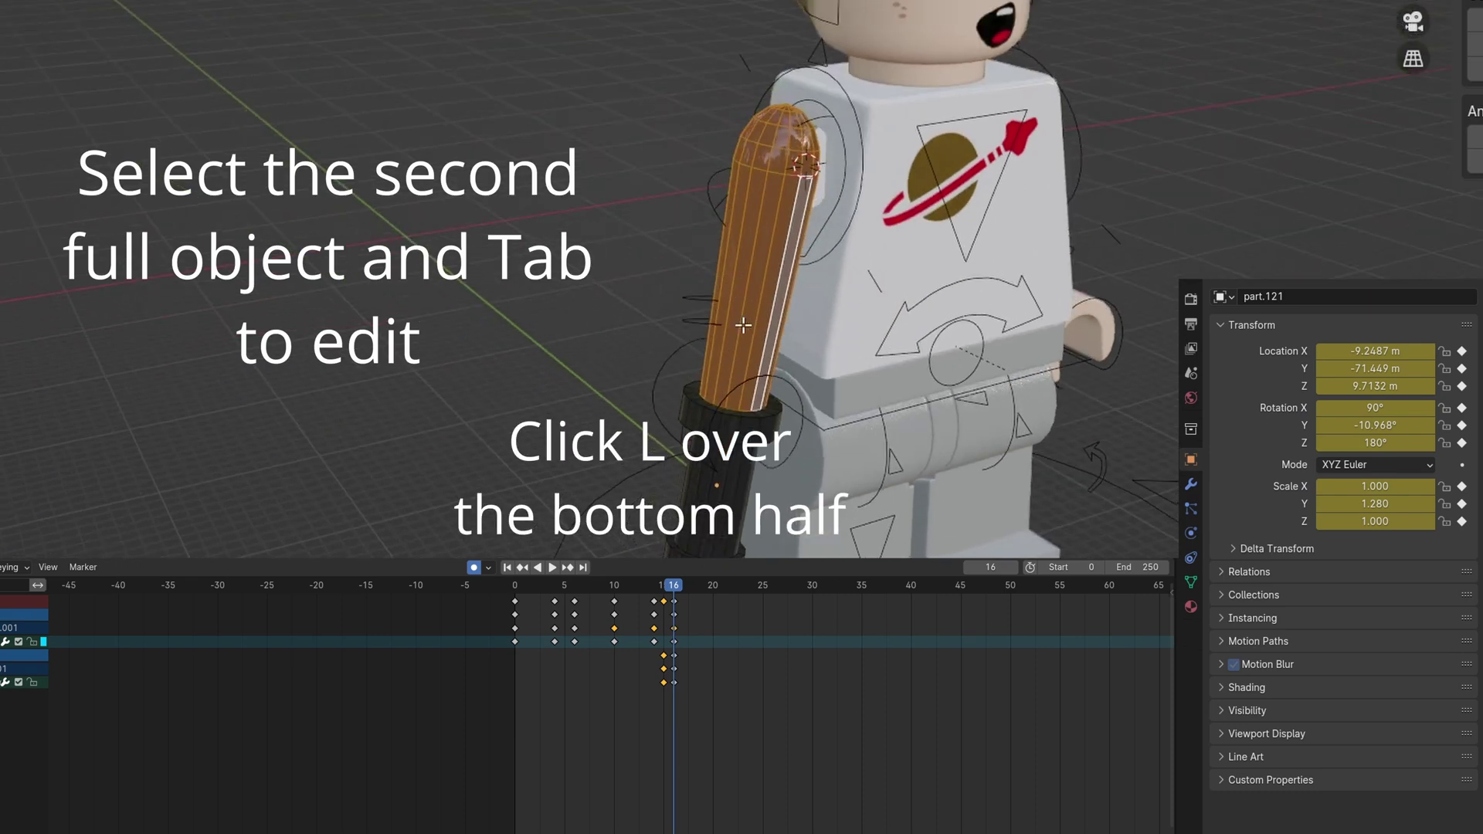
pyautogui.press('x')
pyautogui.click(743, 322)
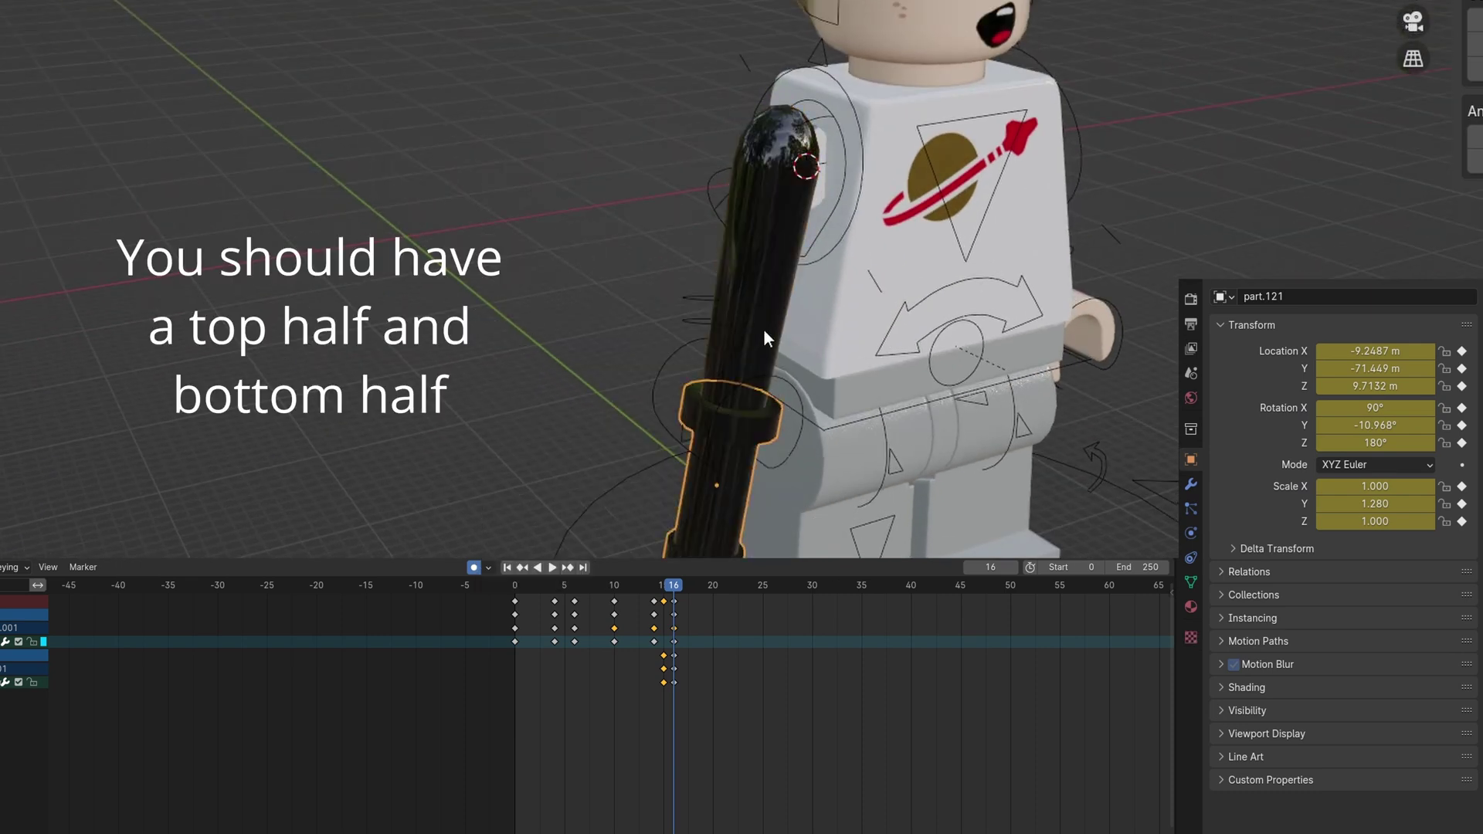
pyautogui.press('Tab')
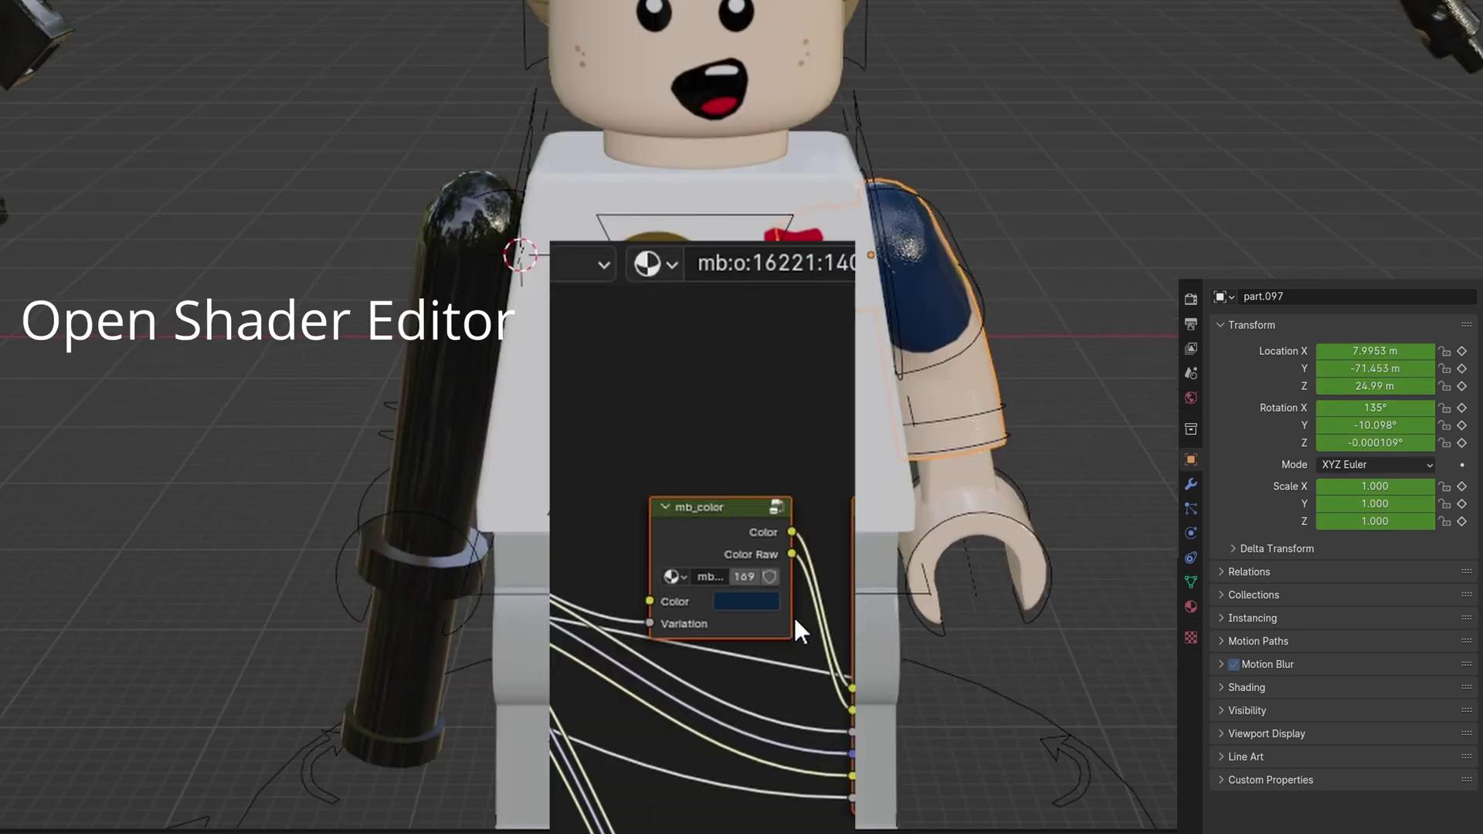
# - Give the upper smear half its own material coloured the arm's blue 0A2441
pyautogui.click(769, 607)
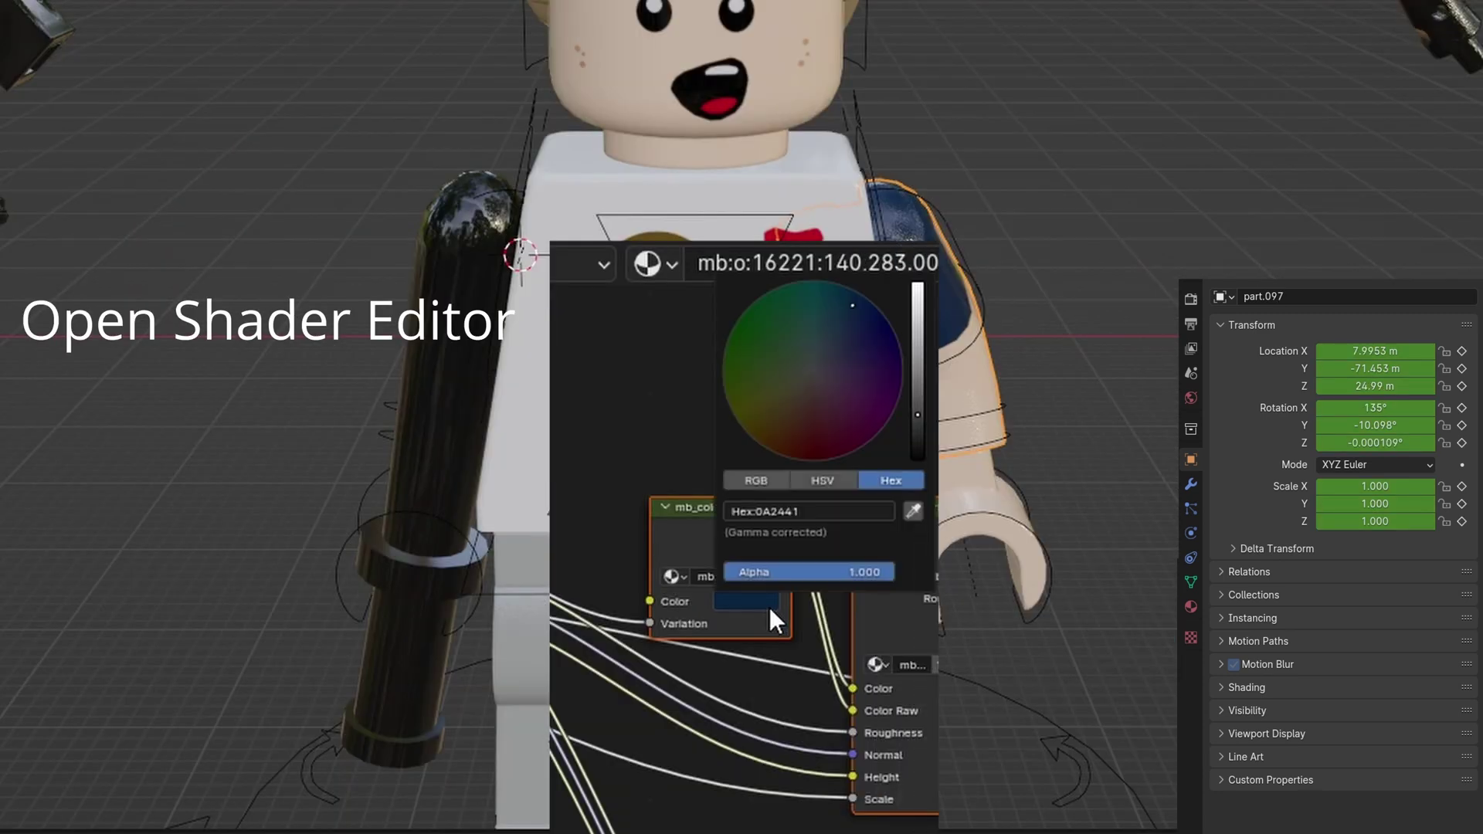
pyautogui.click(840, 511)
pyautogui.hotkey('ctrl', 'c')
pyautogui.click(458, 341)
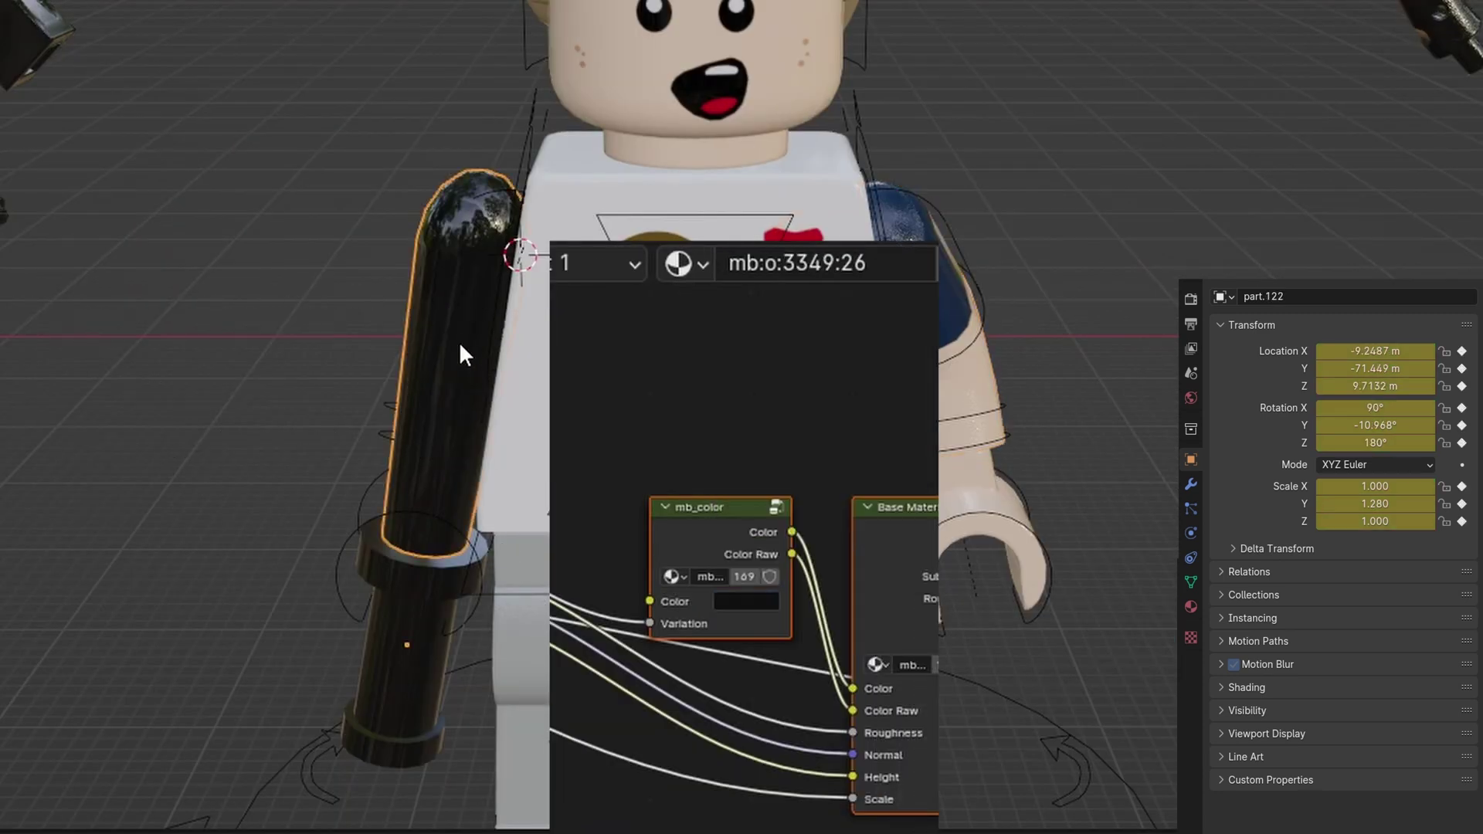
pyautogui.click(954, 264)
pyautogui.click(733, 600)
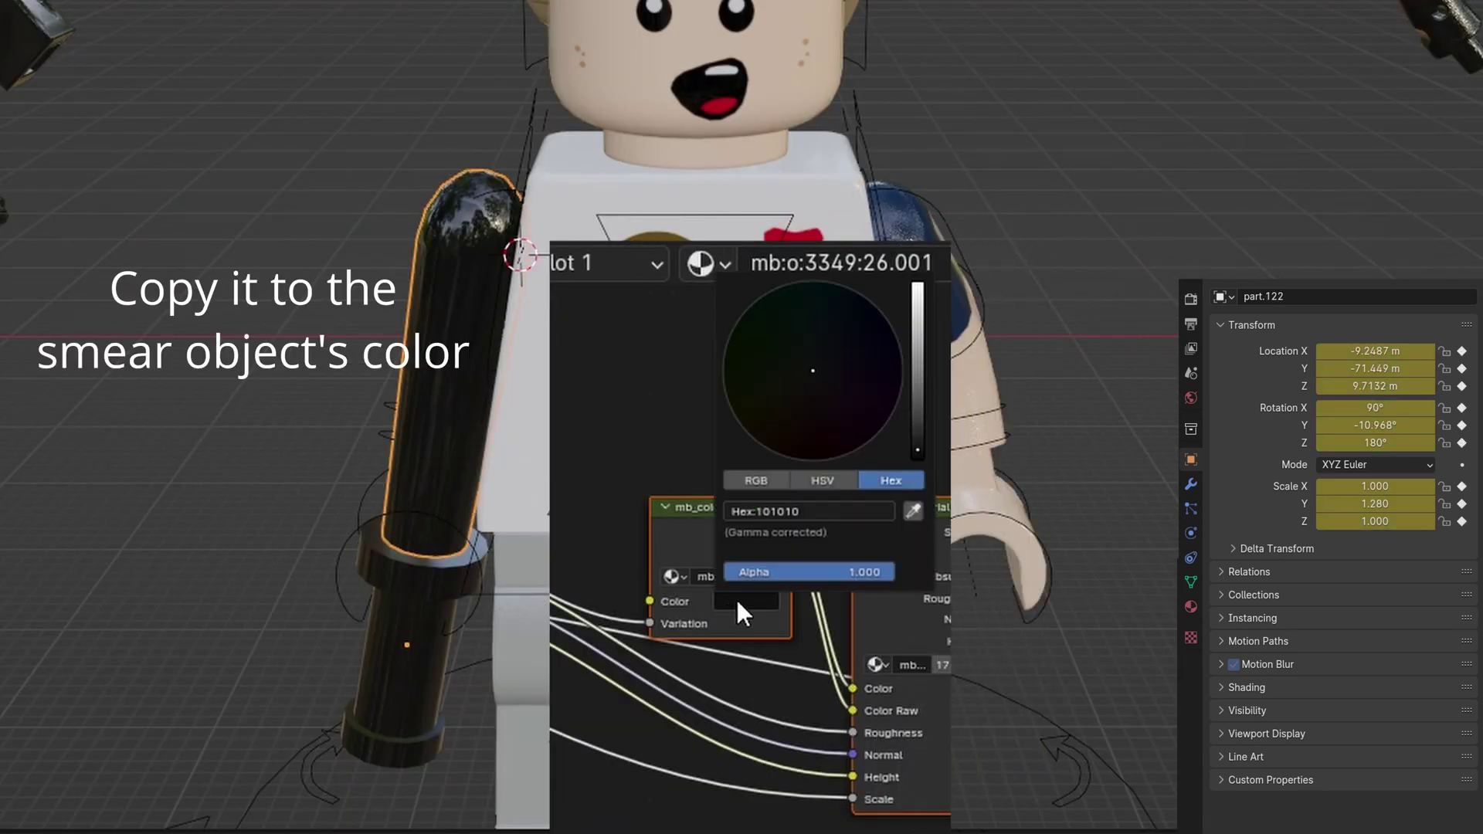
pyautogui.click(854, 508)
pyautogui.press('Return')
# - Paste the hand's skin tone FAD1B1 onto the lower smear half's colour
pyautogui.click(970, 522)
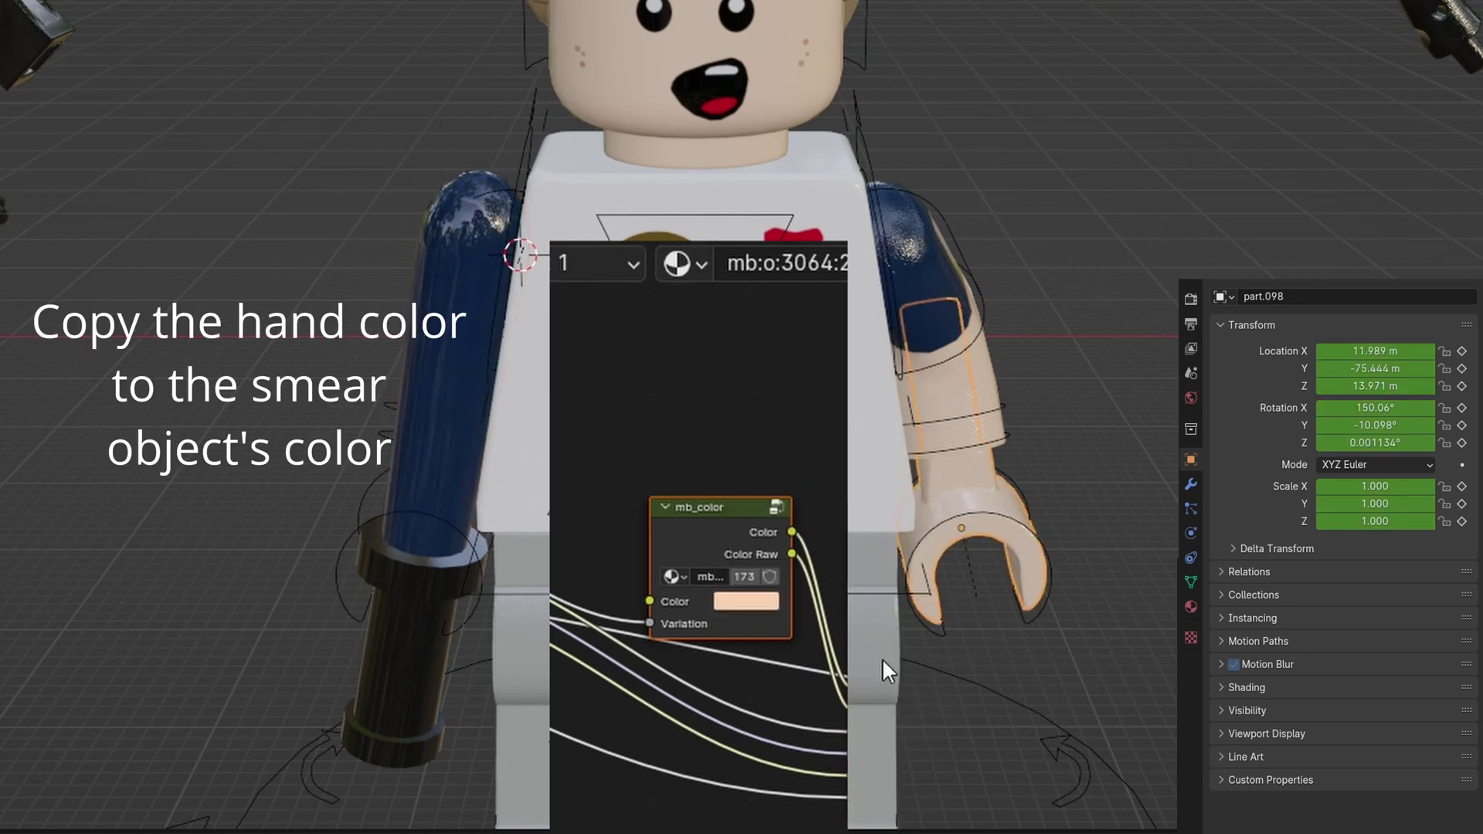
pyautogui.click(746, 600)
pyautogui.hotkey('ctrl', 'c')
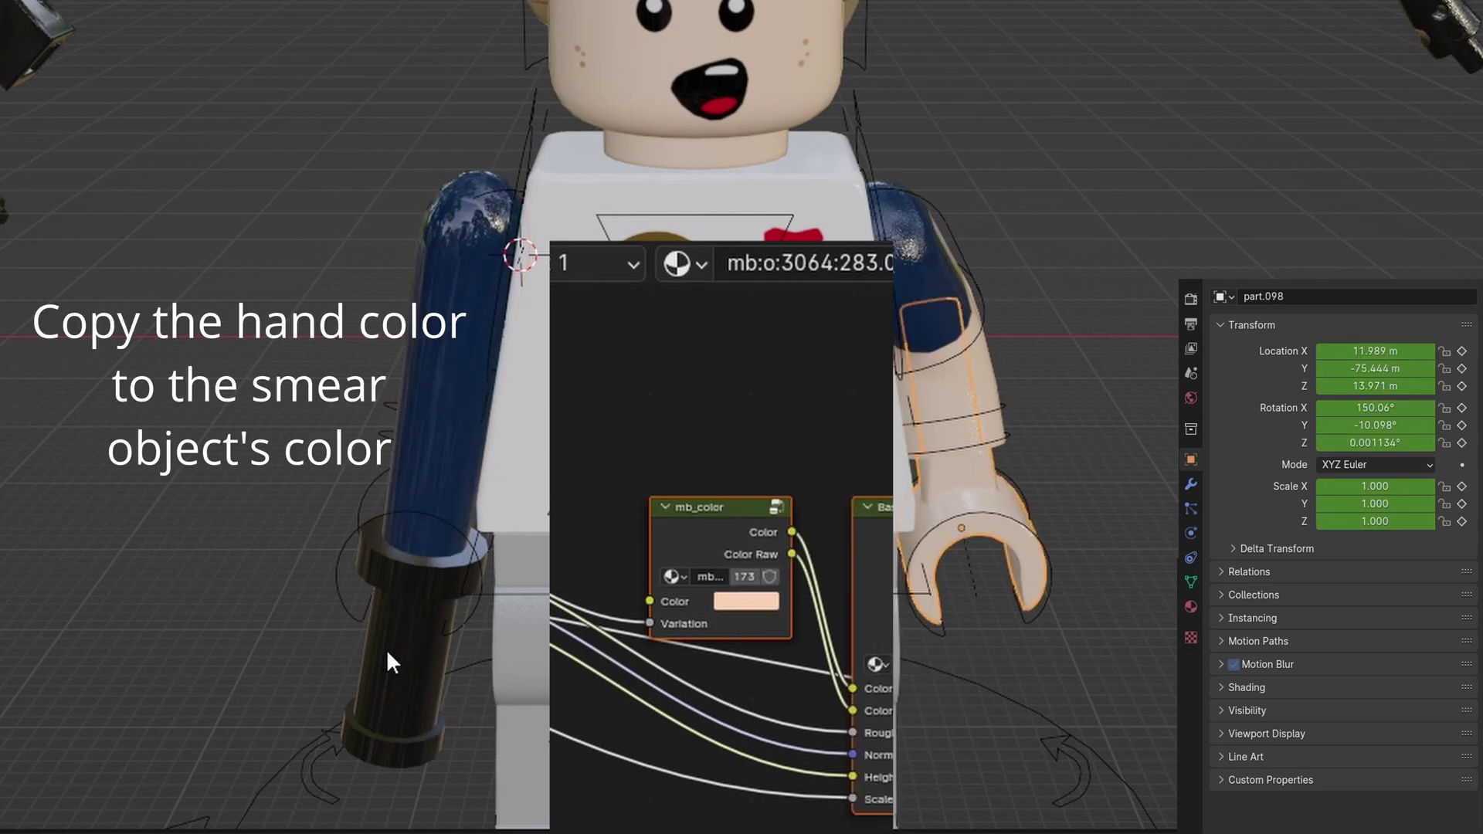
pyautogui.click(386, 649)
pyautogui.click(746, 600)
pyautogui.click(818, 520)
pyautogui.hotkey('ctrl', 'v')
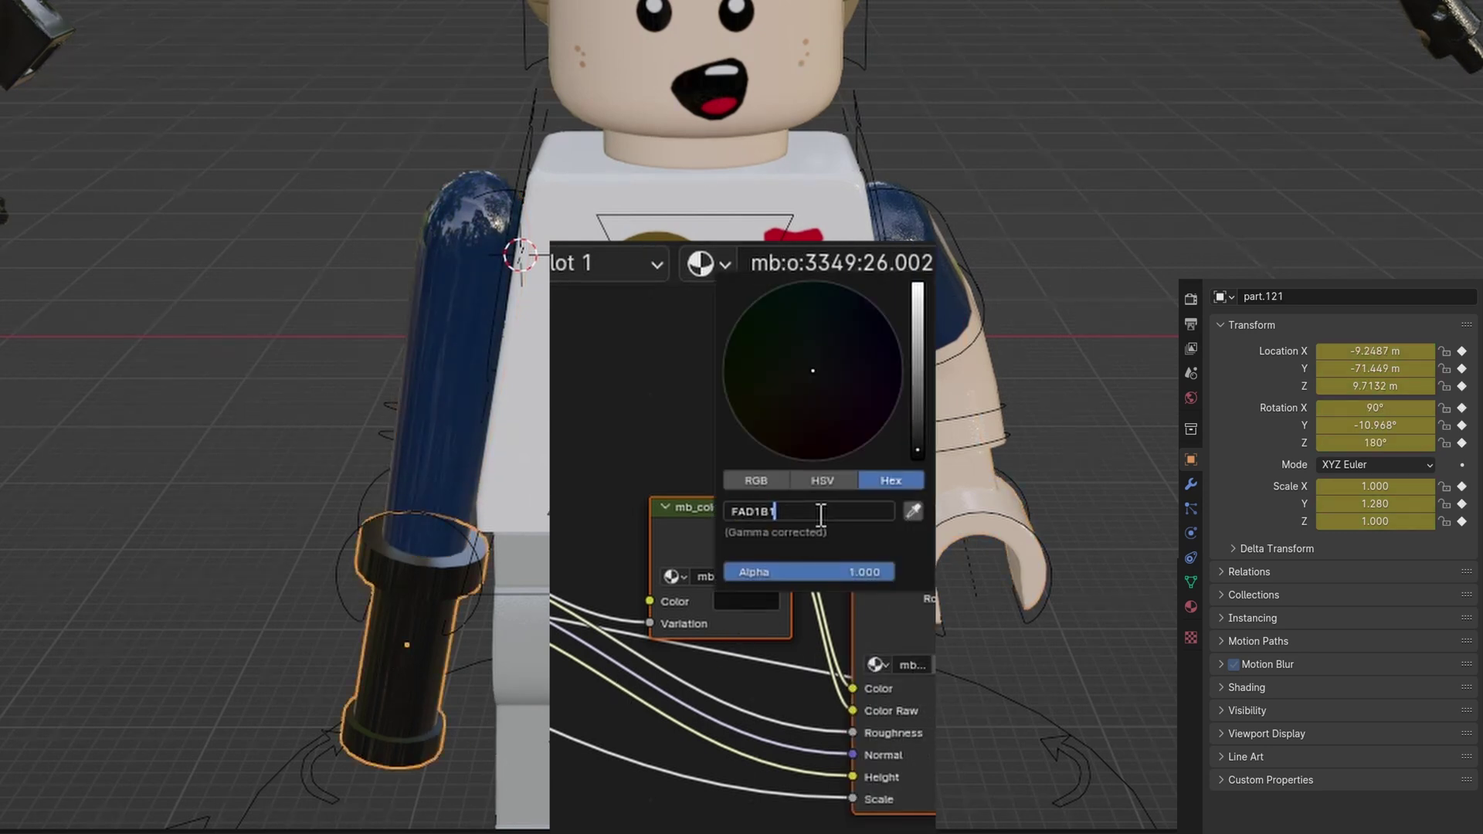
pyautogui.press('Return')
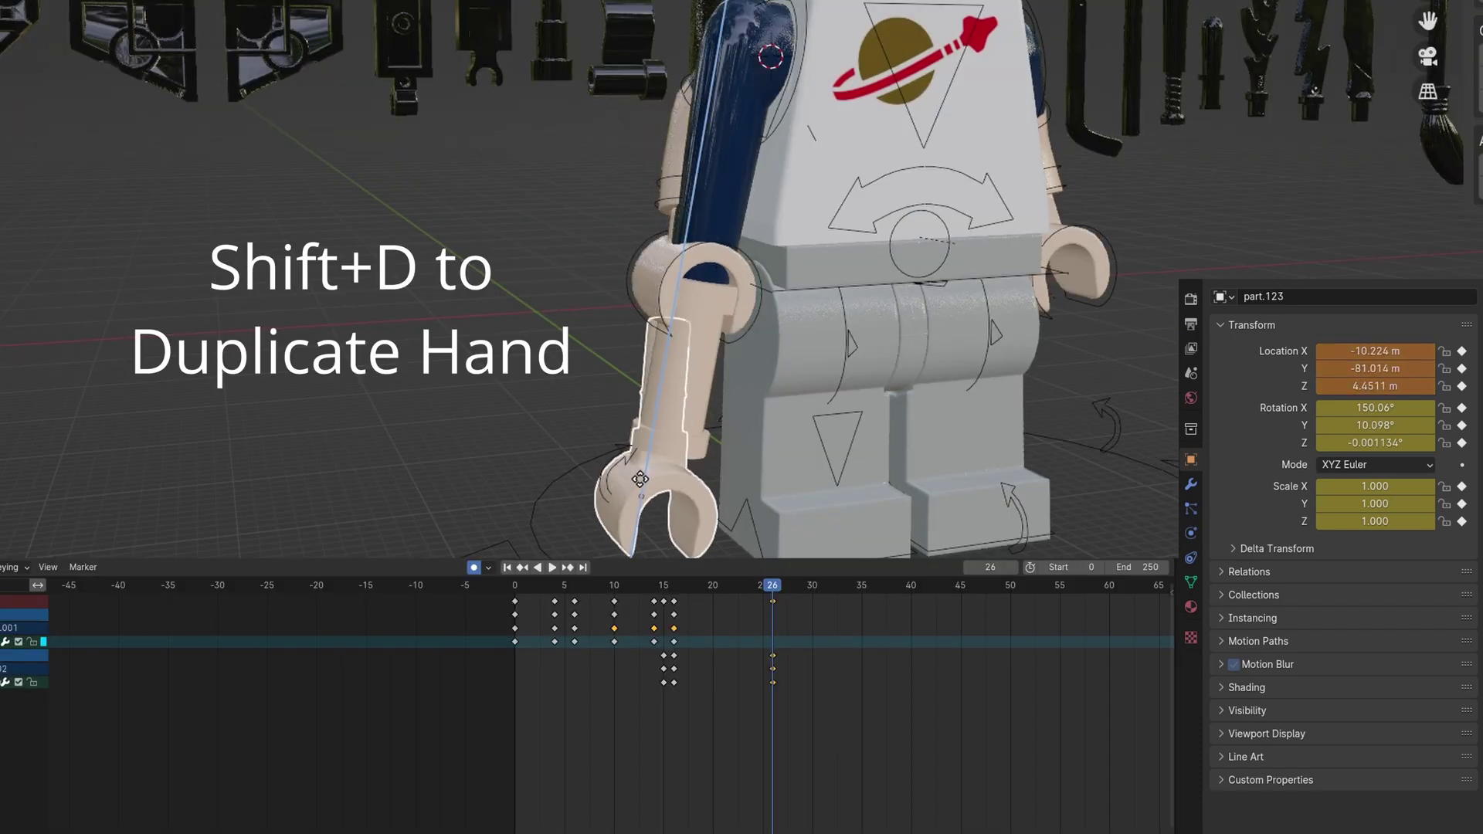
# - Place the duplicated hand at the arm's end, clear its parent, remove old keys, and rotate it
pyautogui.click(641, 474)
pyautogui.hotkey('alt', 'p')
pyautogui.click(641, 474)
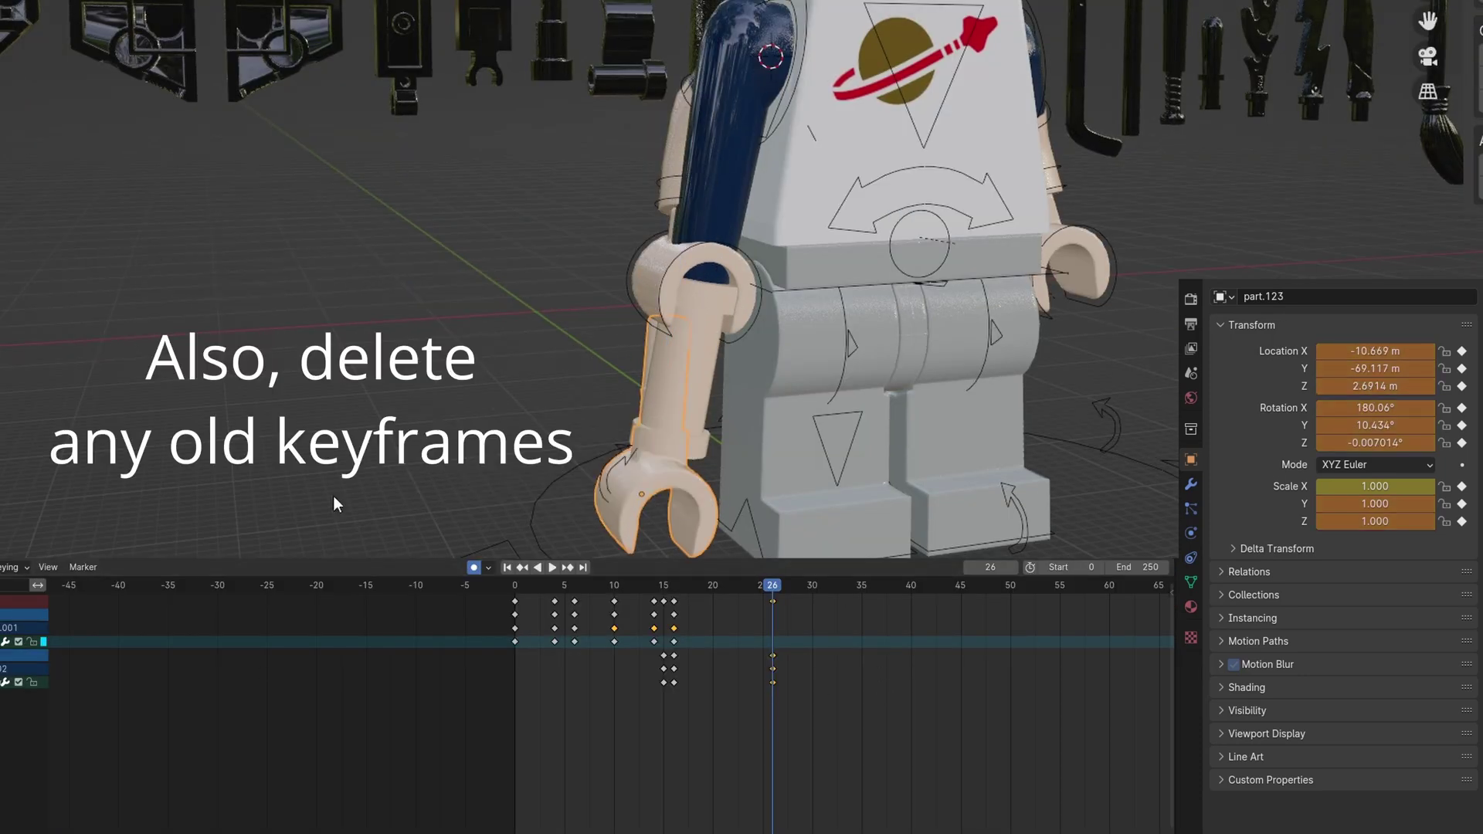
pyautogui.moveTo(724, 696); pyautogui.dragTo(660, 658)
pyautogui.press('Delete')
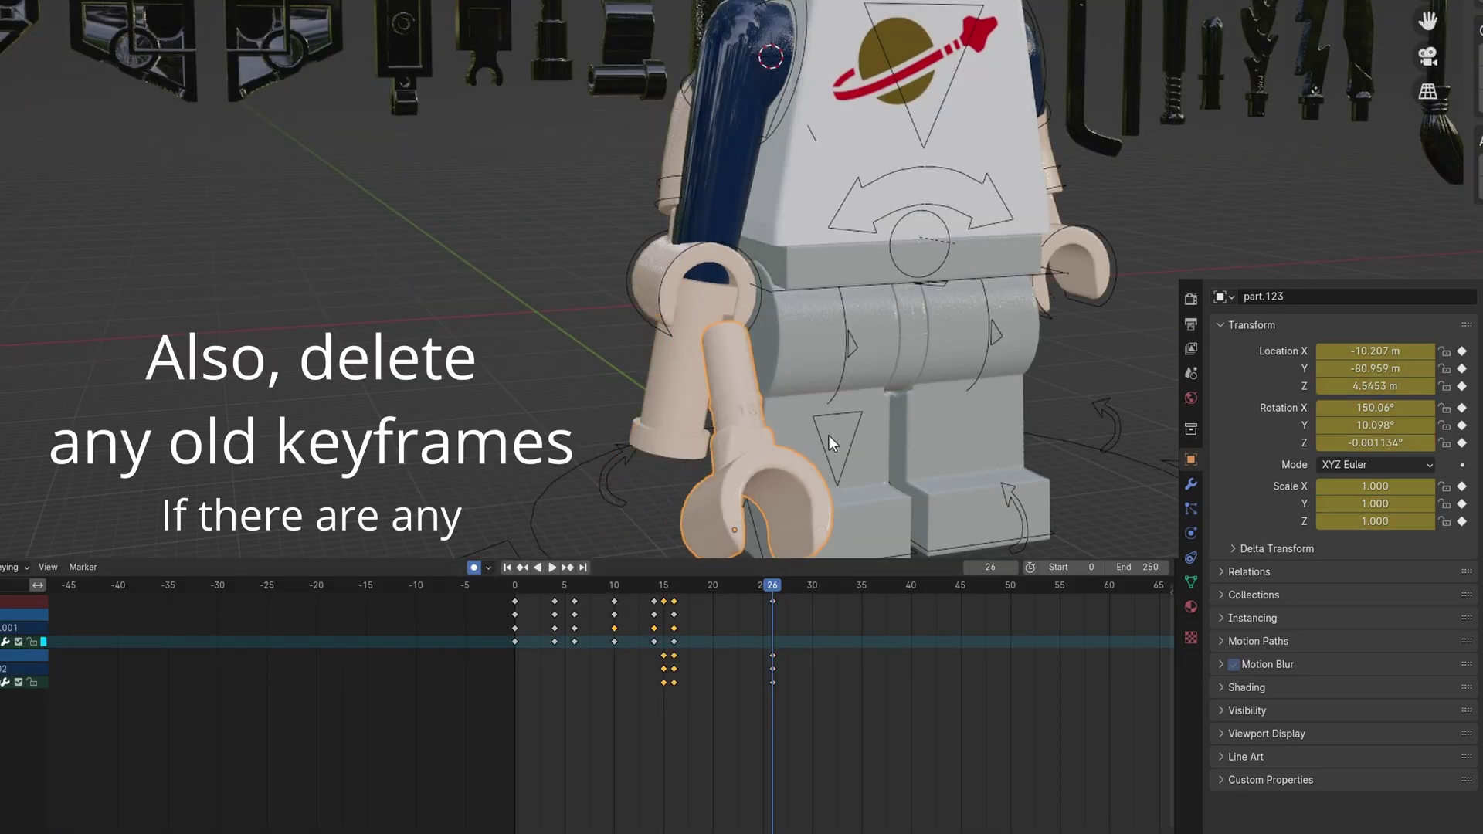
pyautogui.press('Delete')
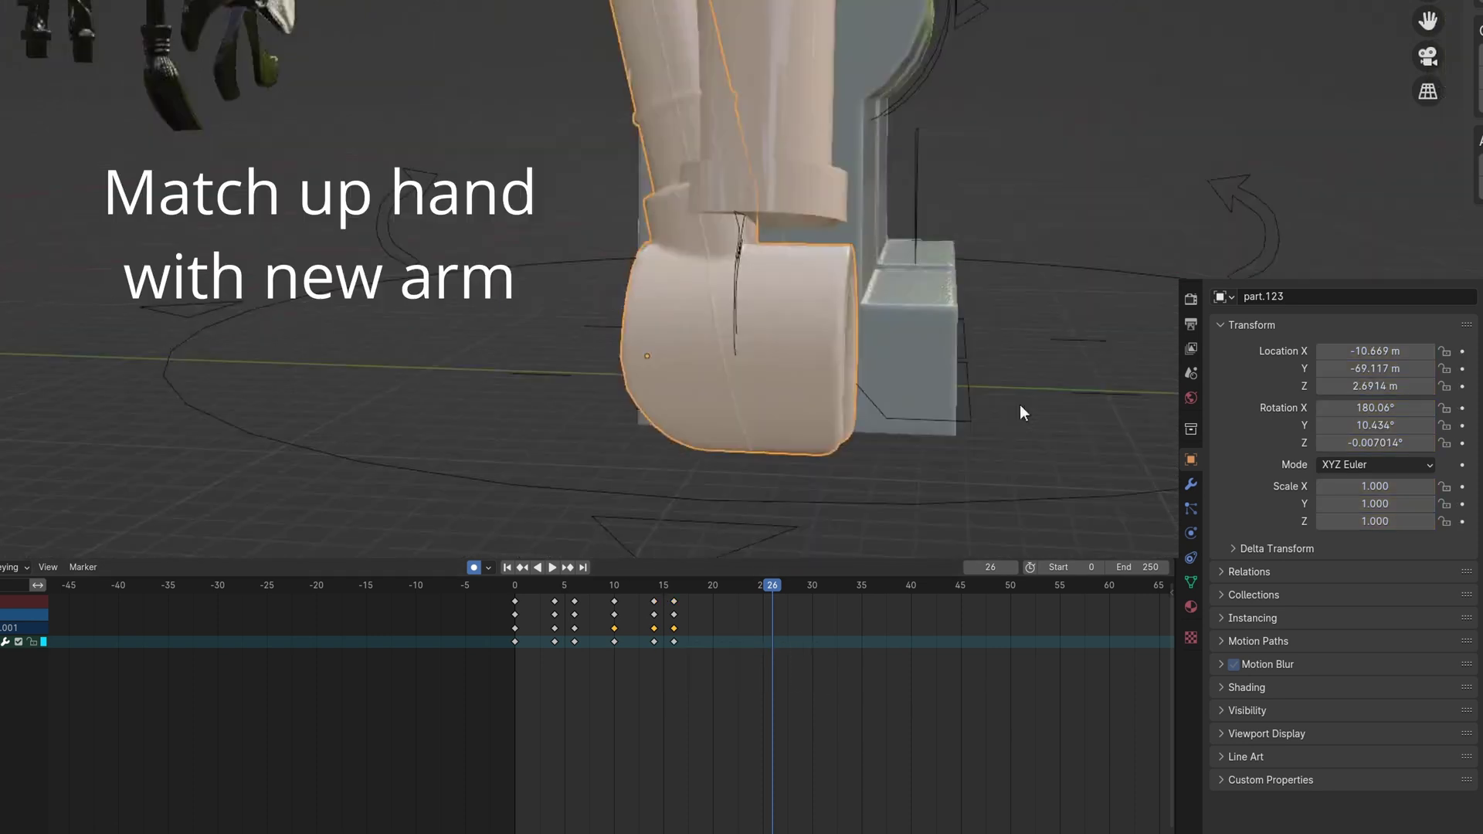
pyautogui.press('r')
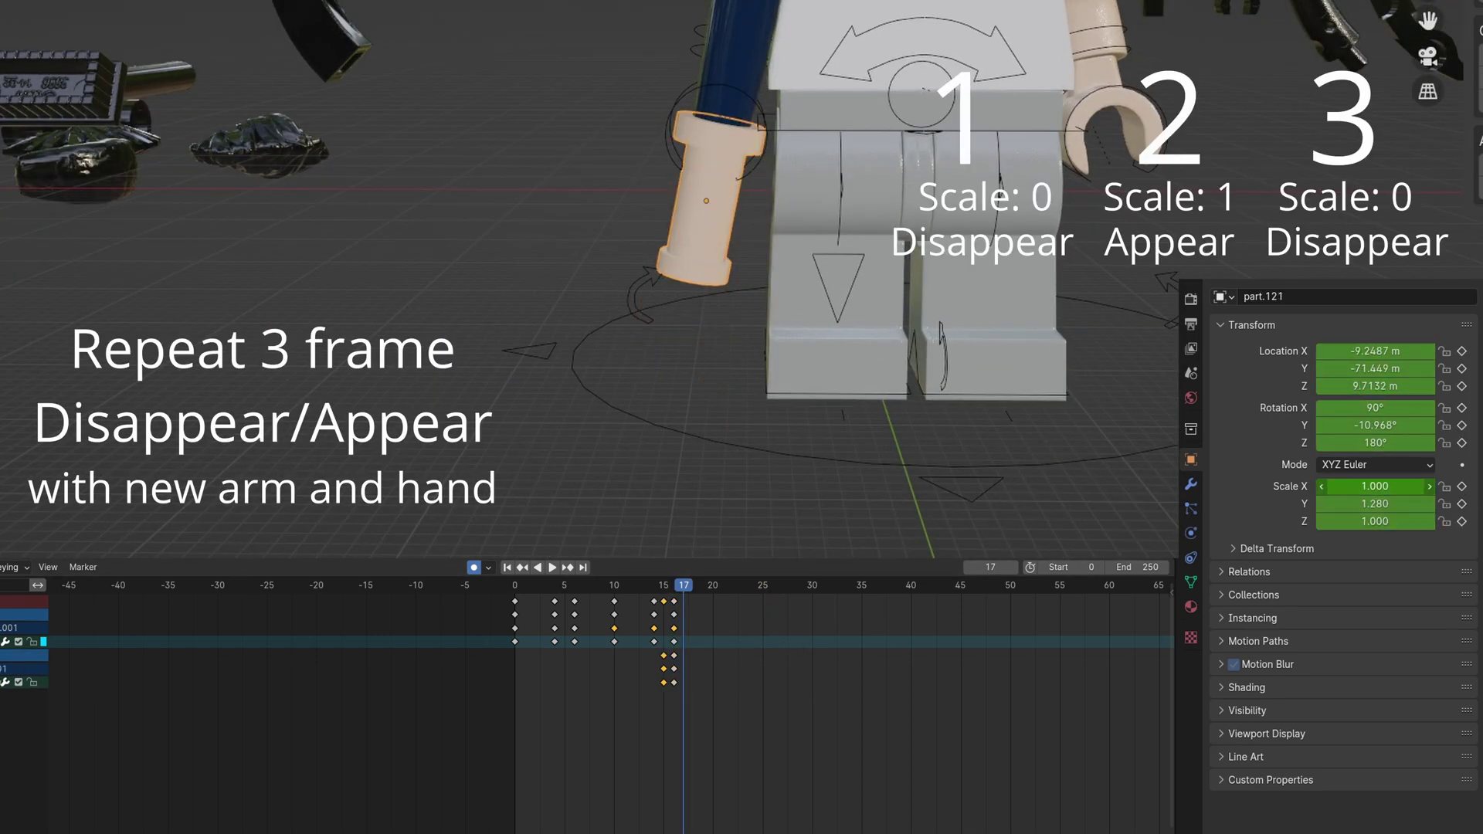
# - Key the new arm and hand scale 0/1/0 over frames 15–17 and preview
pyautogui.click(717, 164)
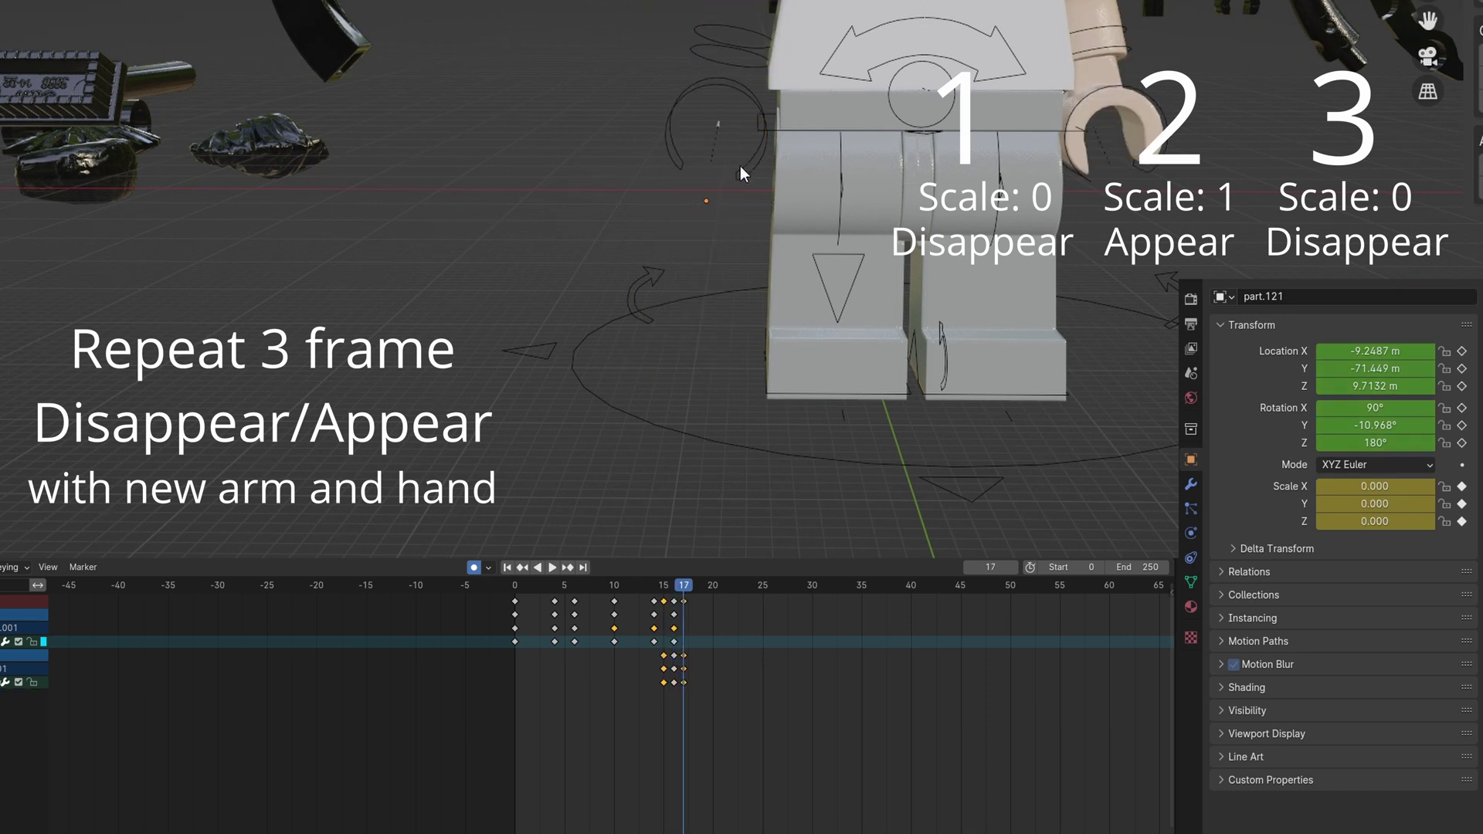
pyautogui.moveTo(653, 599); pyautogui.dragTo(683, 599)
pyautogui.press('space')
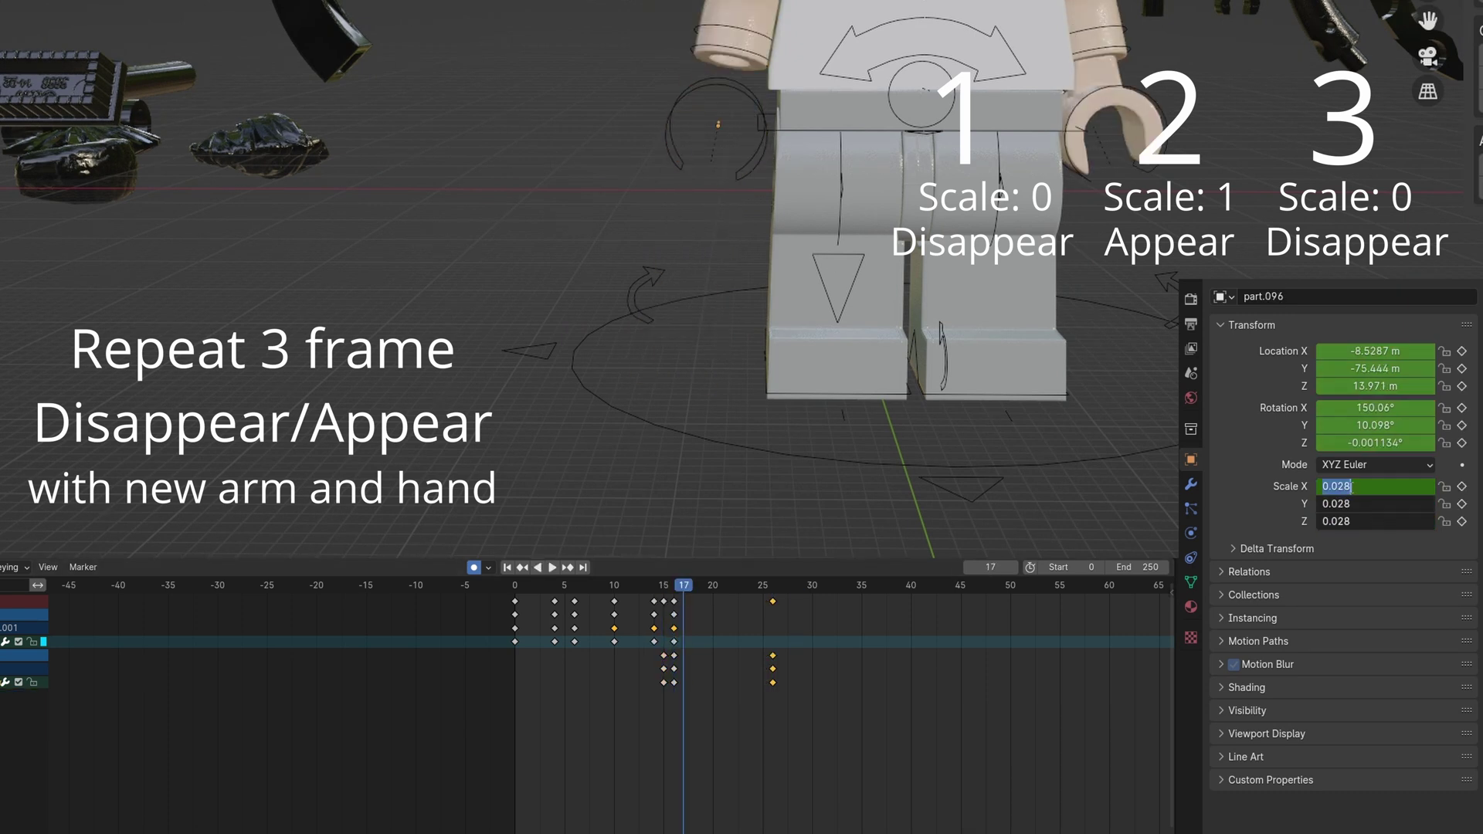
pyautogui.write('0')
pyautogui.press('Return')
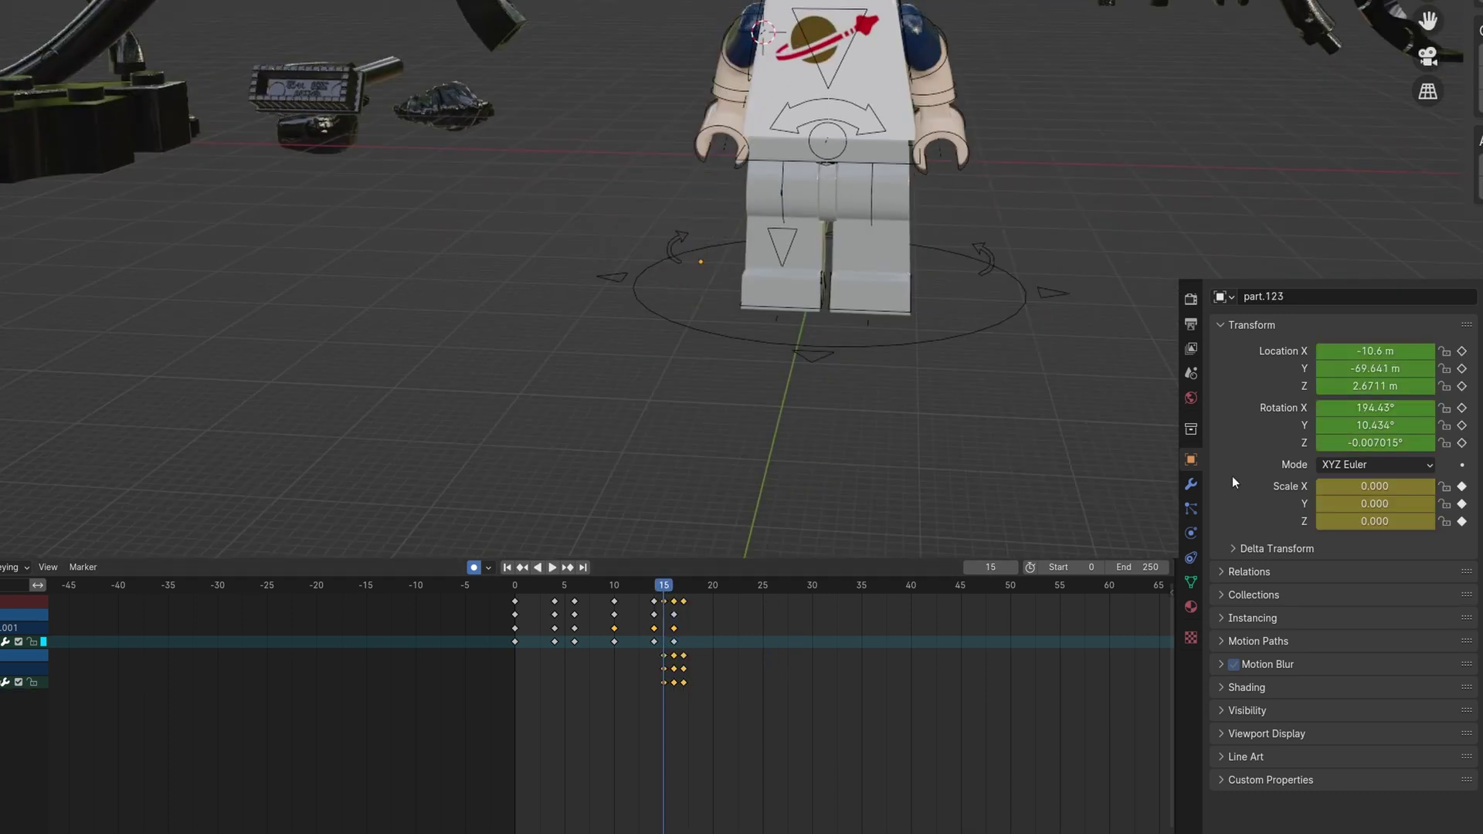
pyautogui.press('space')
pyautogui.click(682, 596)
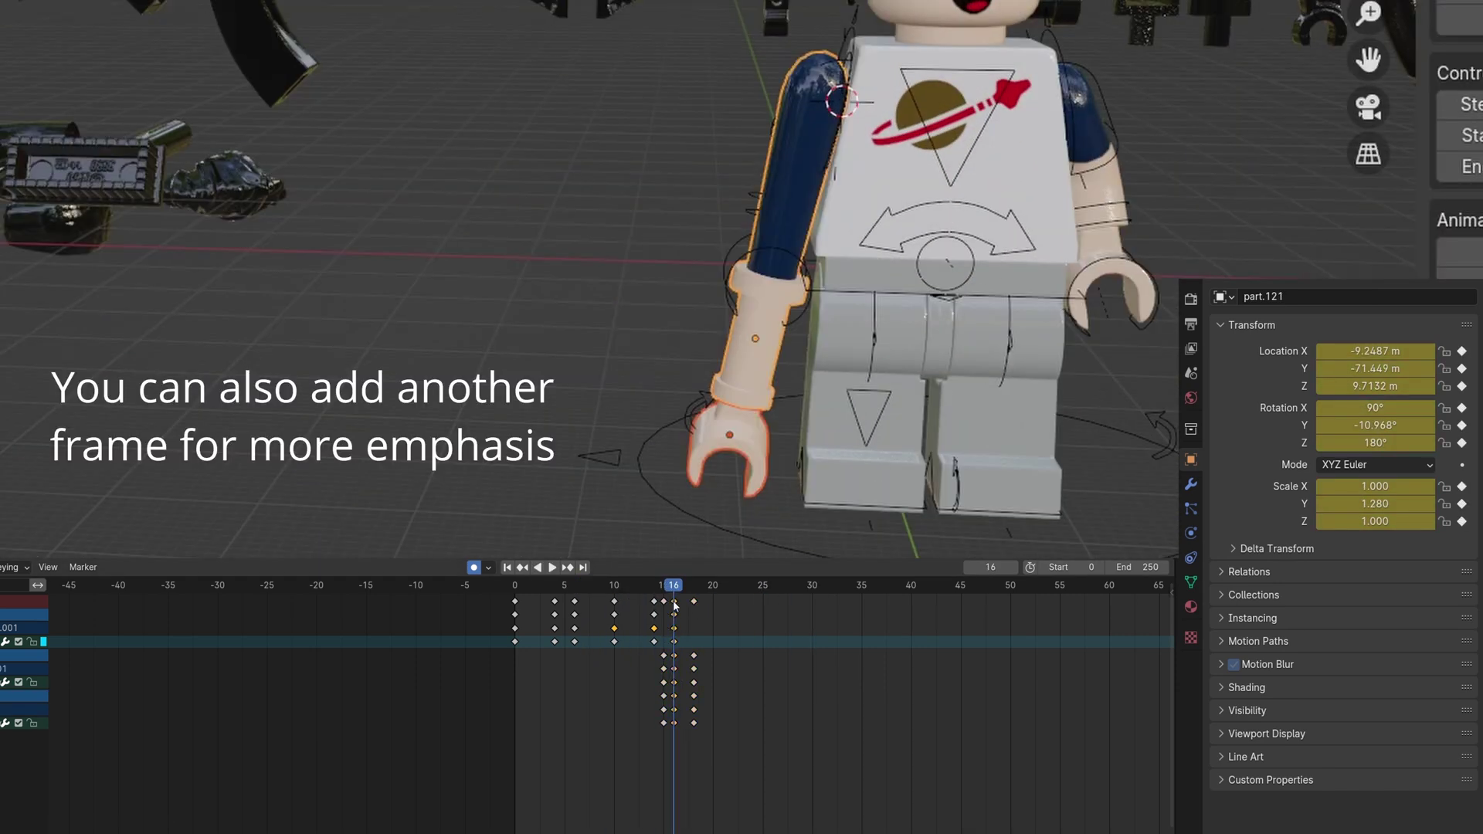
# - Copy the frame-16 arm keys to frame 17 with the smear hand at 0.5 scale, then preview it
pyautogui.hotkey('shift', 'd')
pyautogui.click(684, 608)
pyautogui.press('Right')
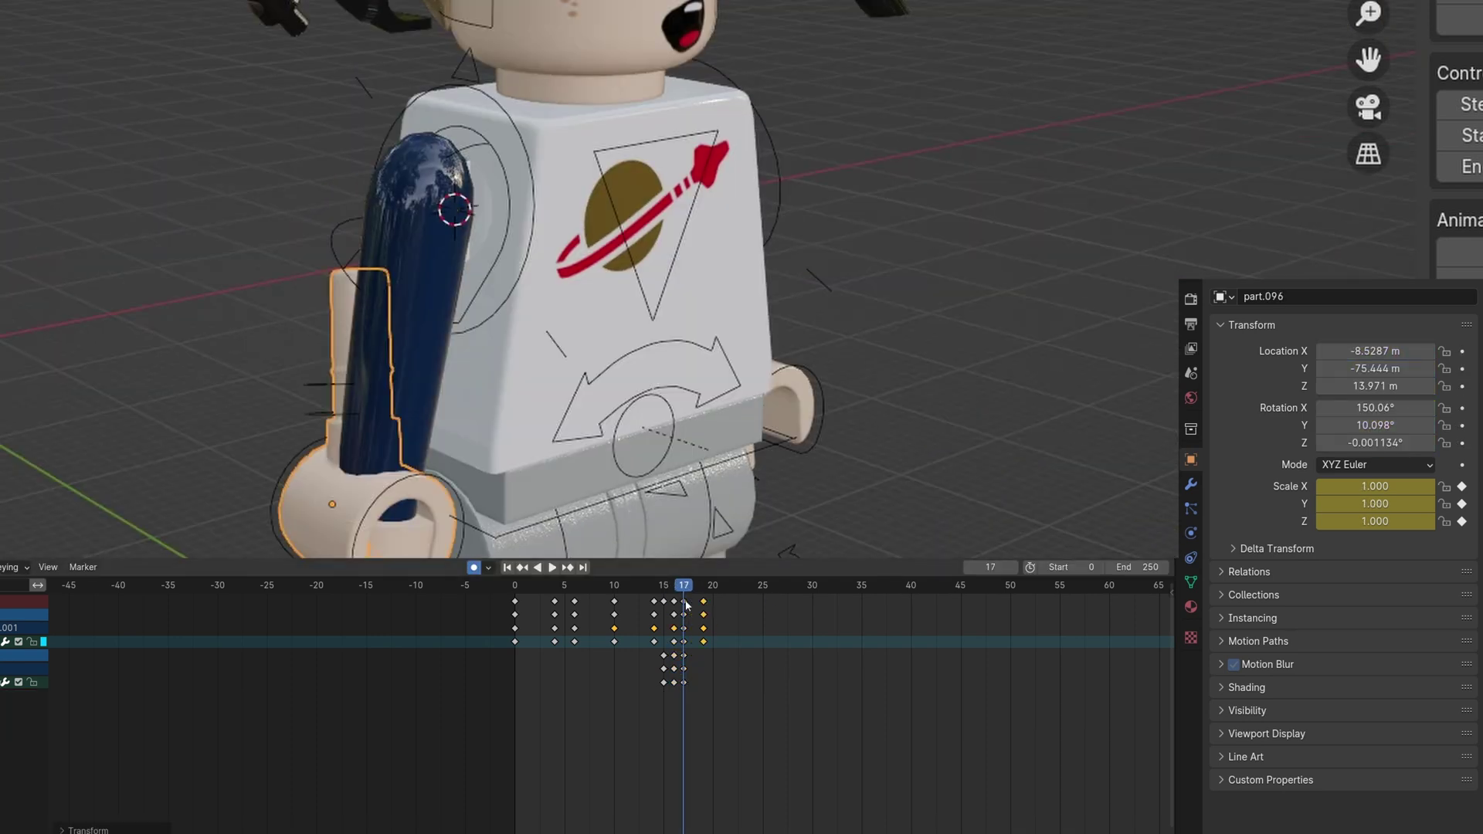
pyautogui.moveTo(687, 604); pyautogui.dragTo(710, 608)
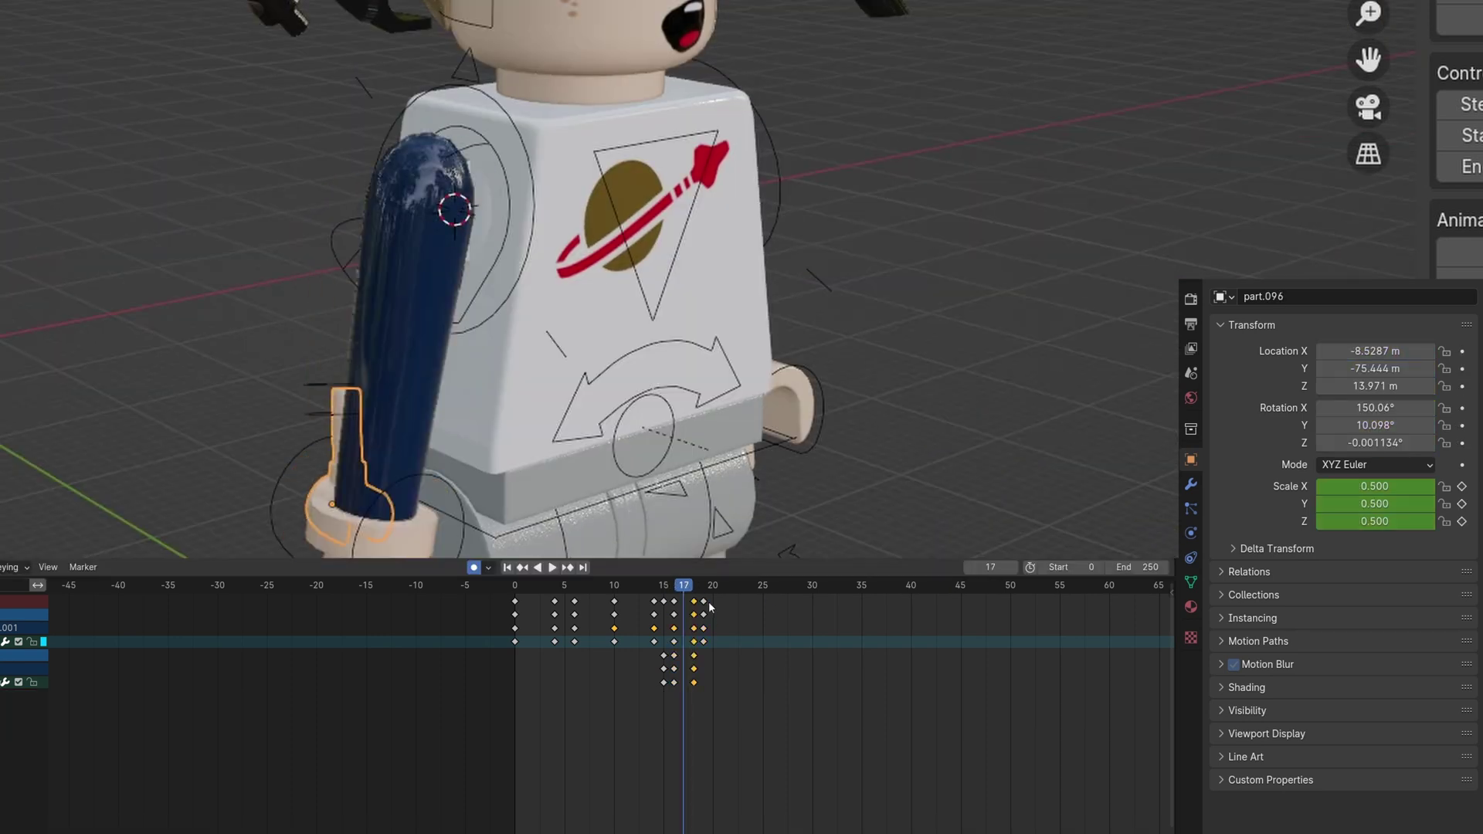
pyautogui.press('space')
pyautogui.scroll(-5, 522, 527)
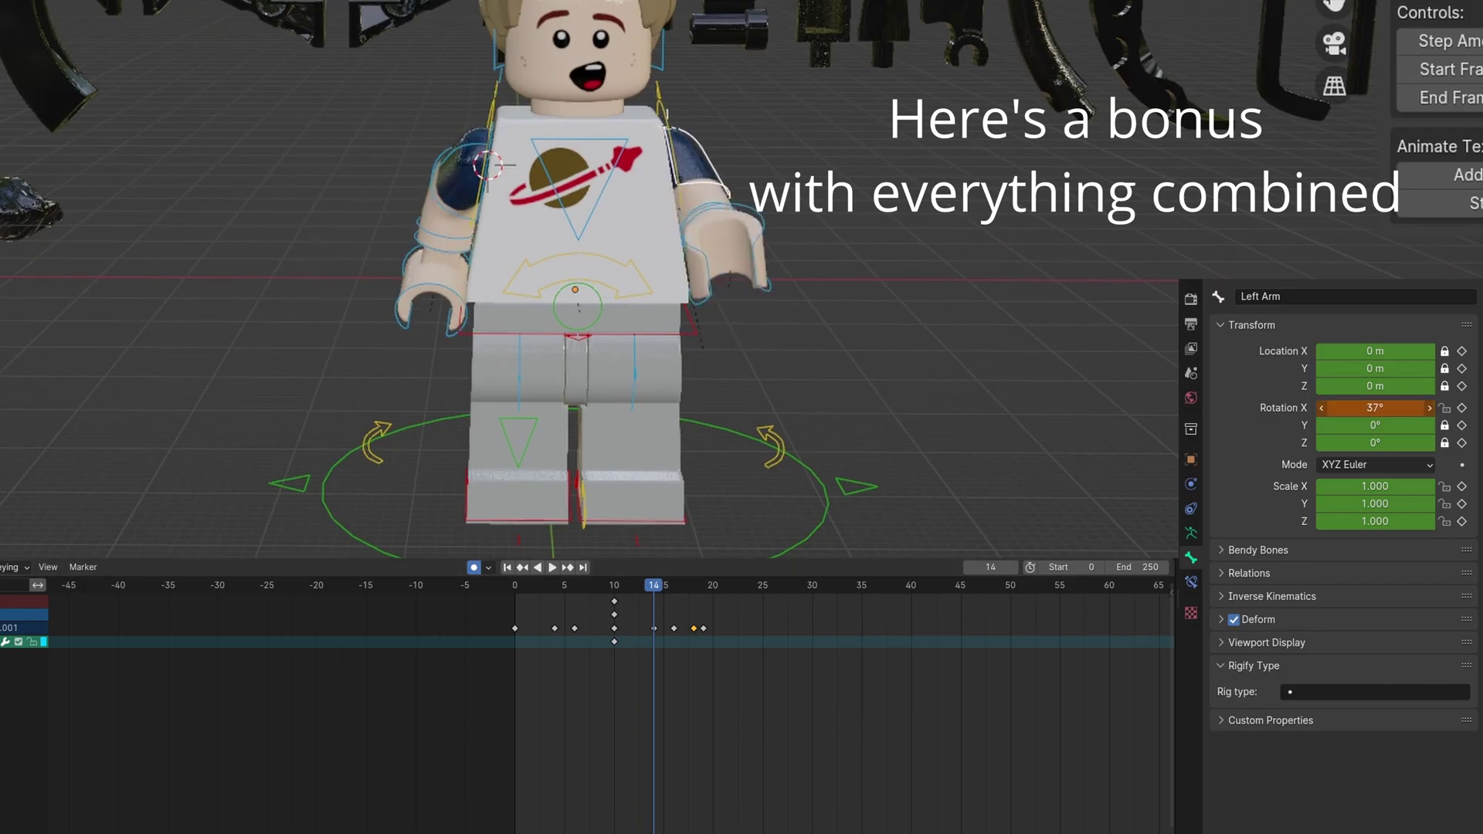
pyautogui.moveTo(1374, 407)
pyautogui.mouseDown()
pyautogui.moveTo(1402, 407)
pyautogui.moveTo(1383, 407)
pyautogui.mouseUp()
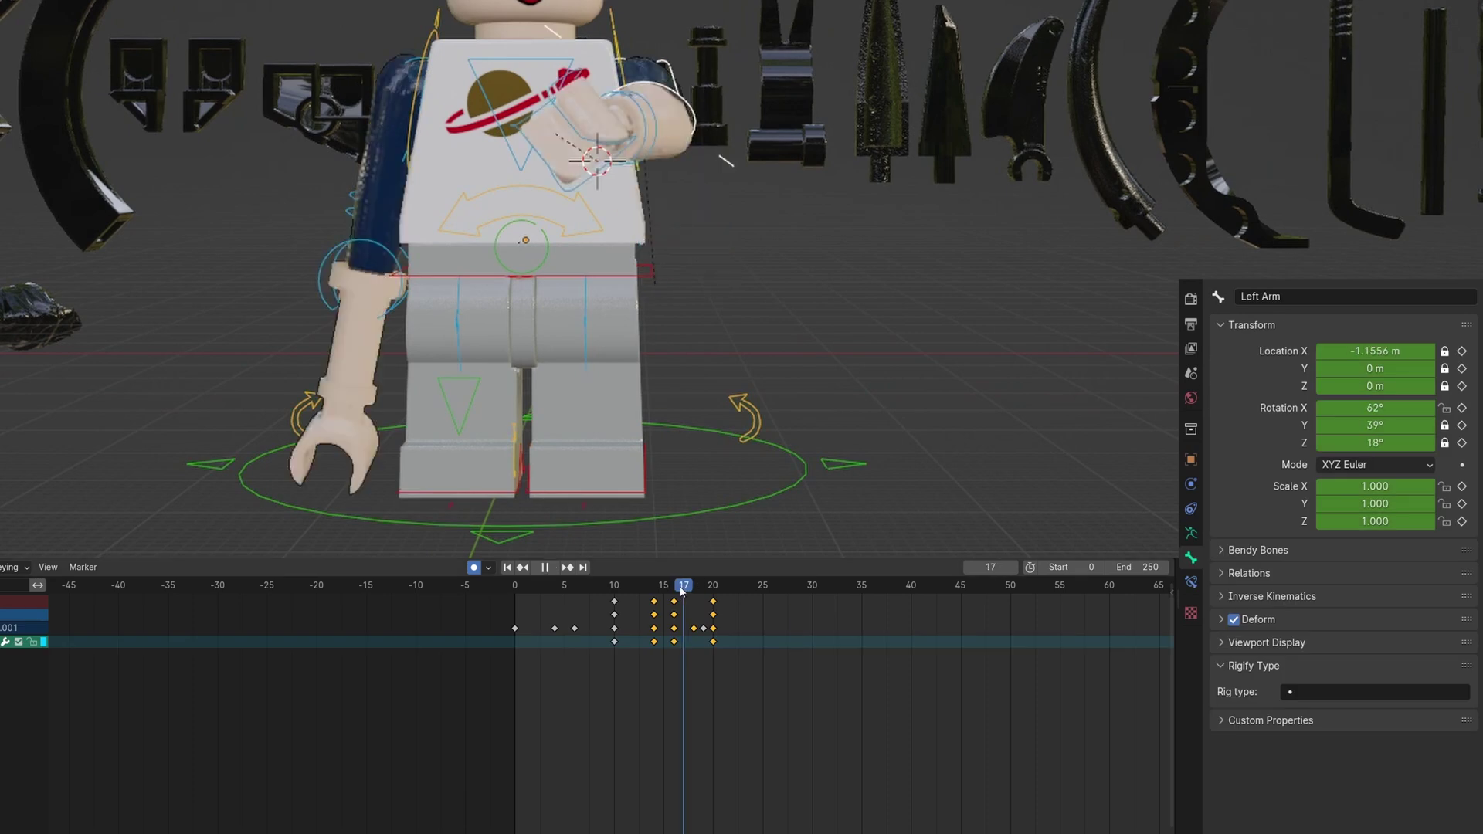
# - Compare the arm keyframes, rotate the woosh smear, key the duplicate hand's scale, and play
pyautogui.press('Down')
pyautogui.press('Up')
pyautogui.press('Down')
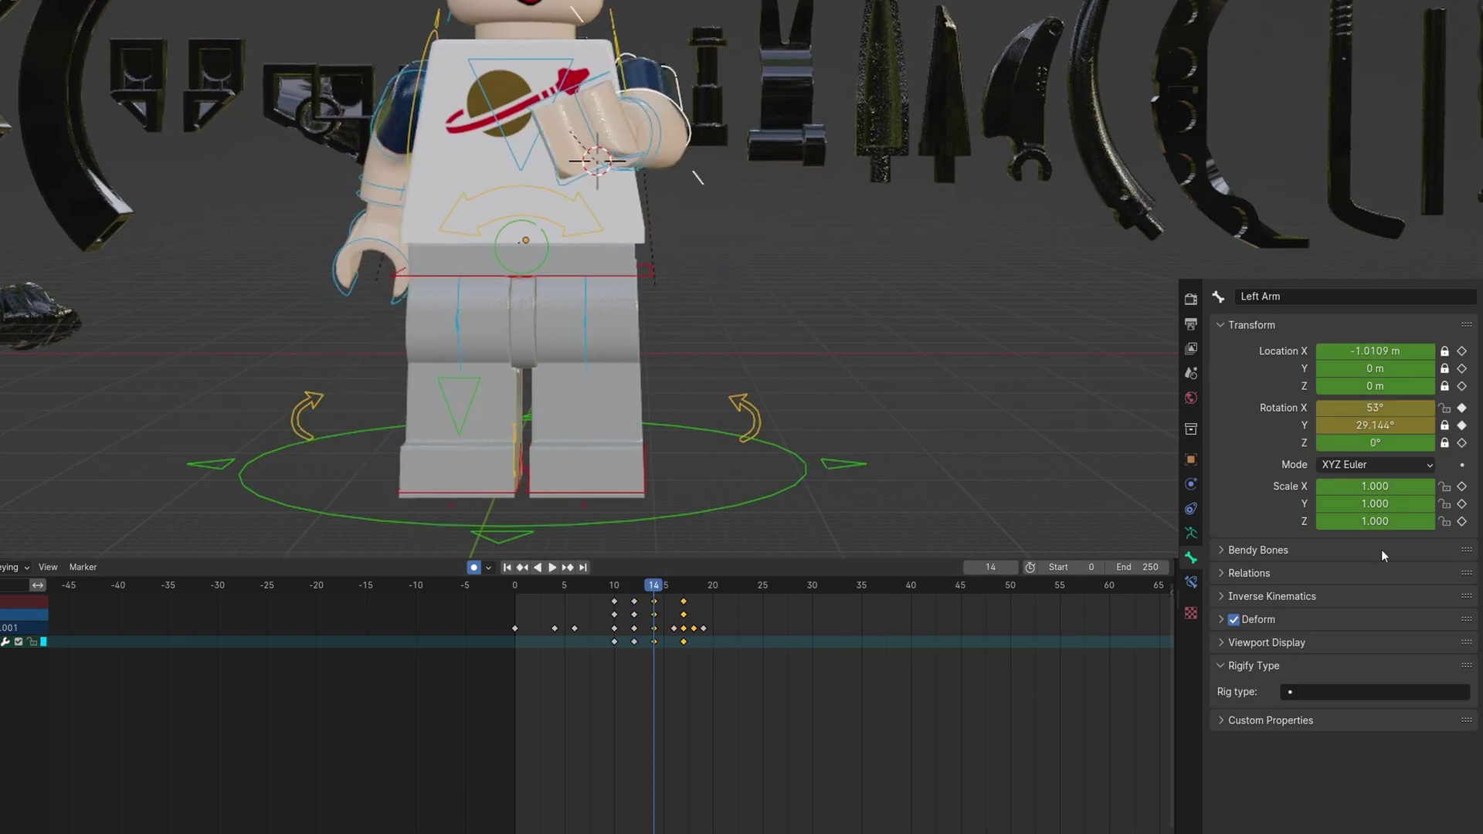
pyautogui.press('Down')
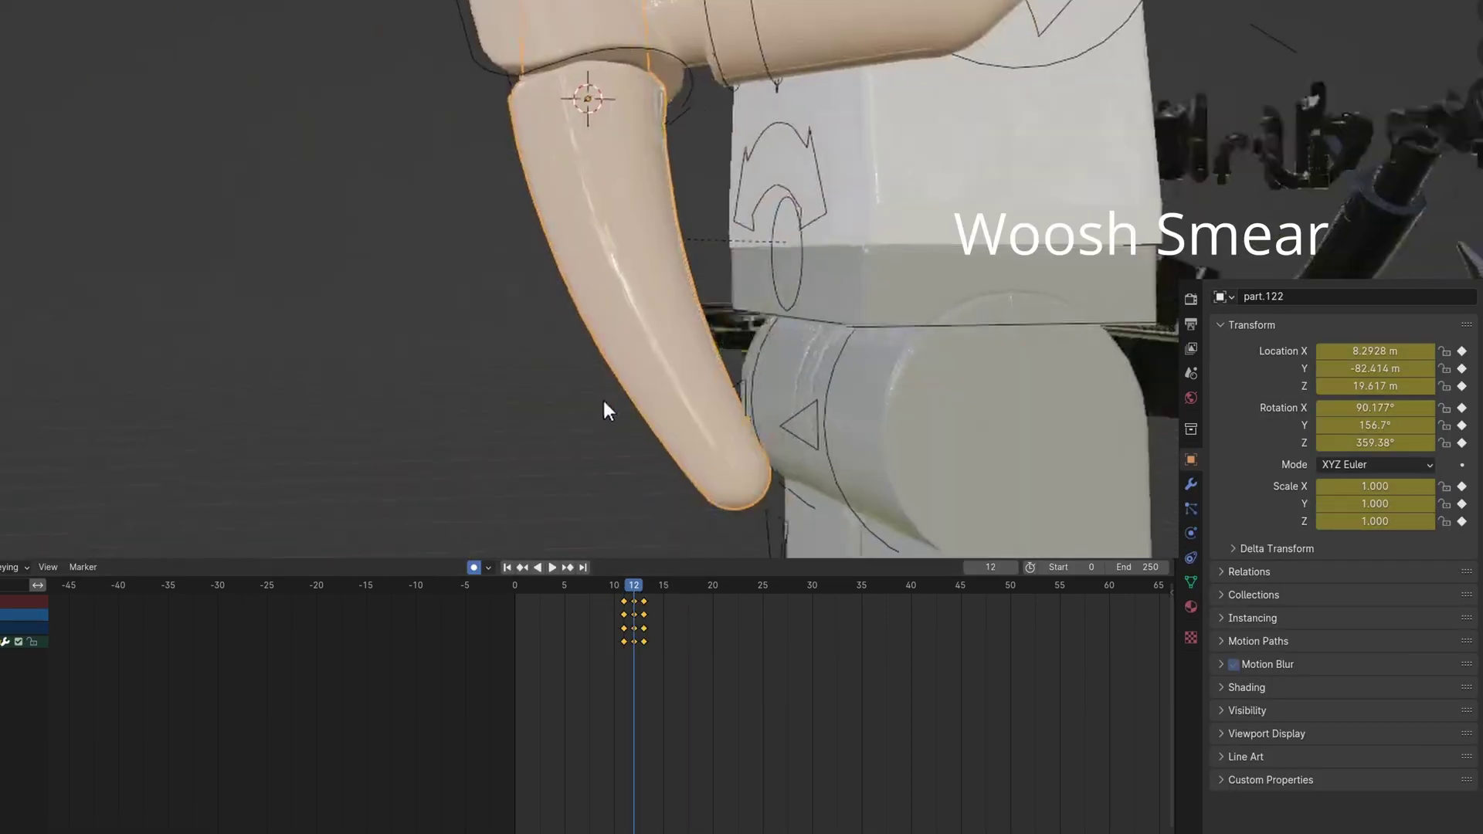
pyautogui.press('r')
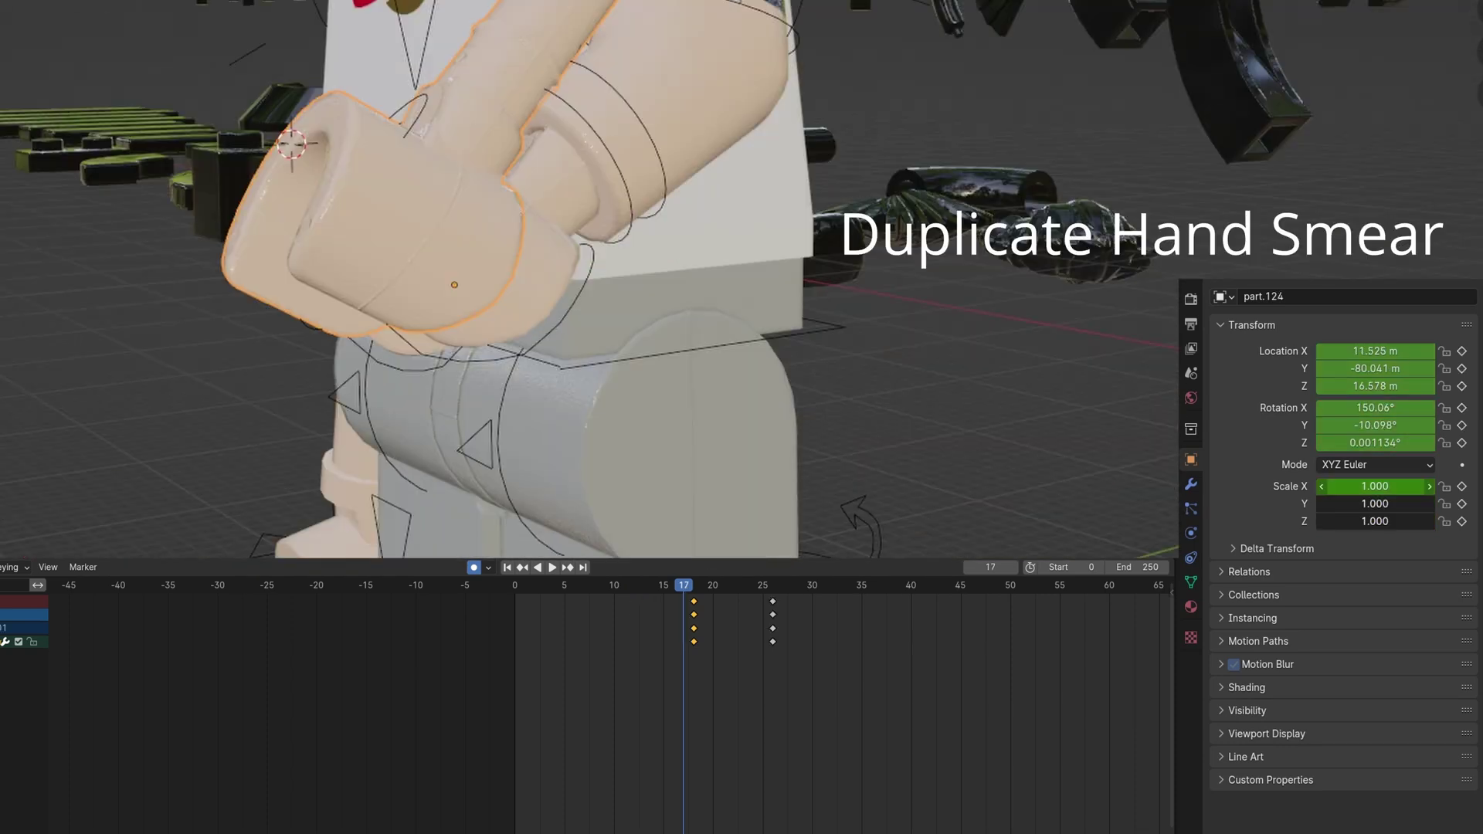
pyautogui.press('i')
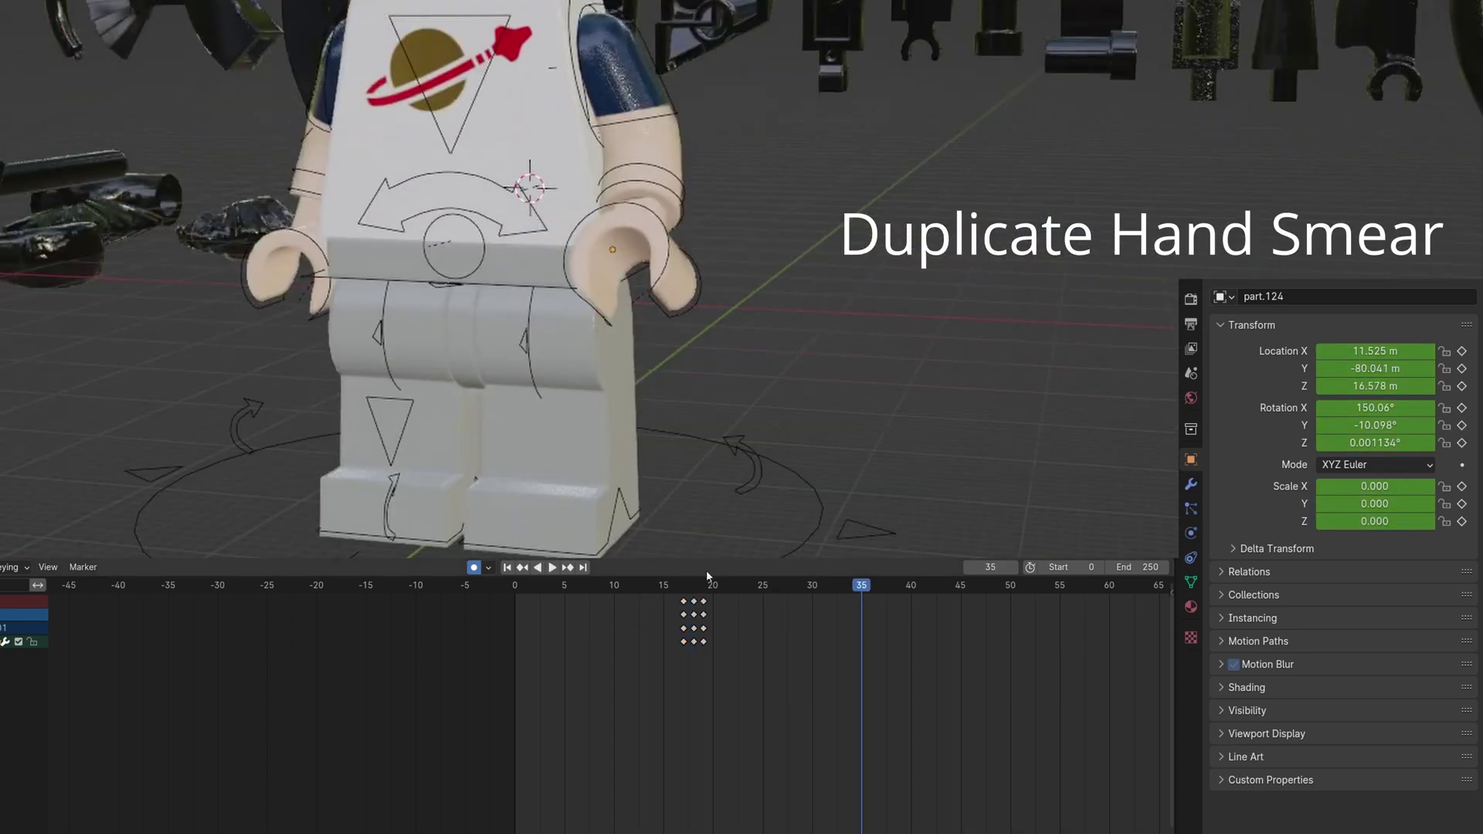
pyautogui.click(633, 587)
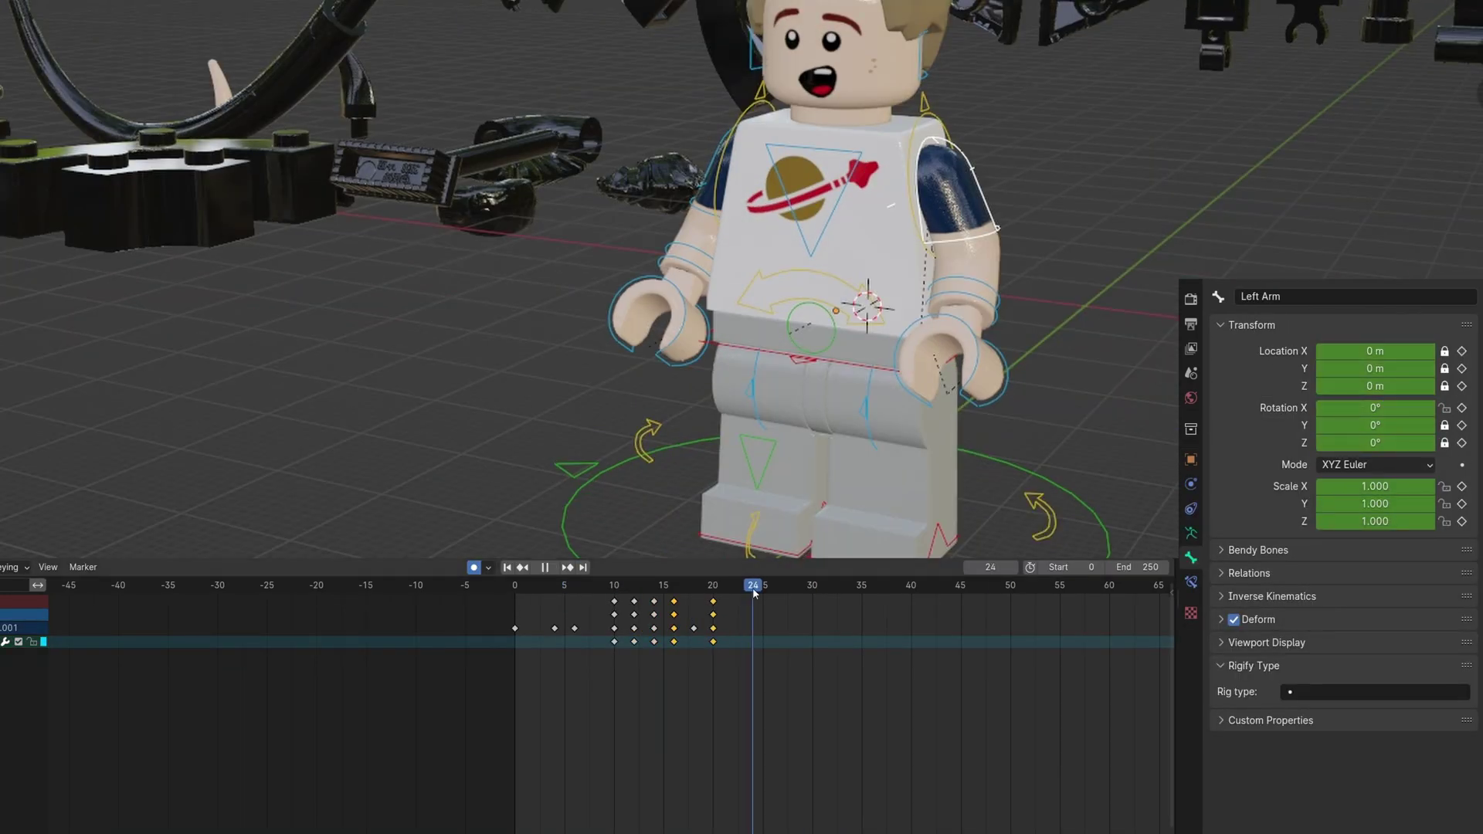
# - Key the left arm at frame 24, raise it at frame 26, and select the stretched-arm piece
pyautogui.press('i')
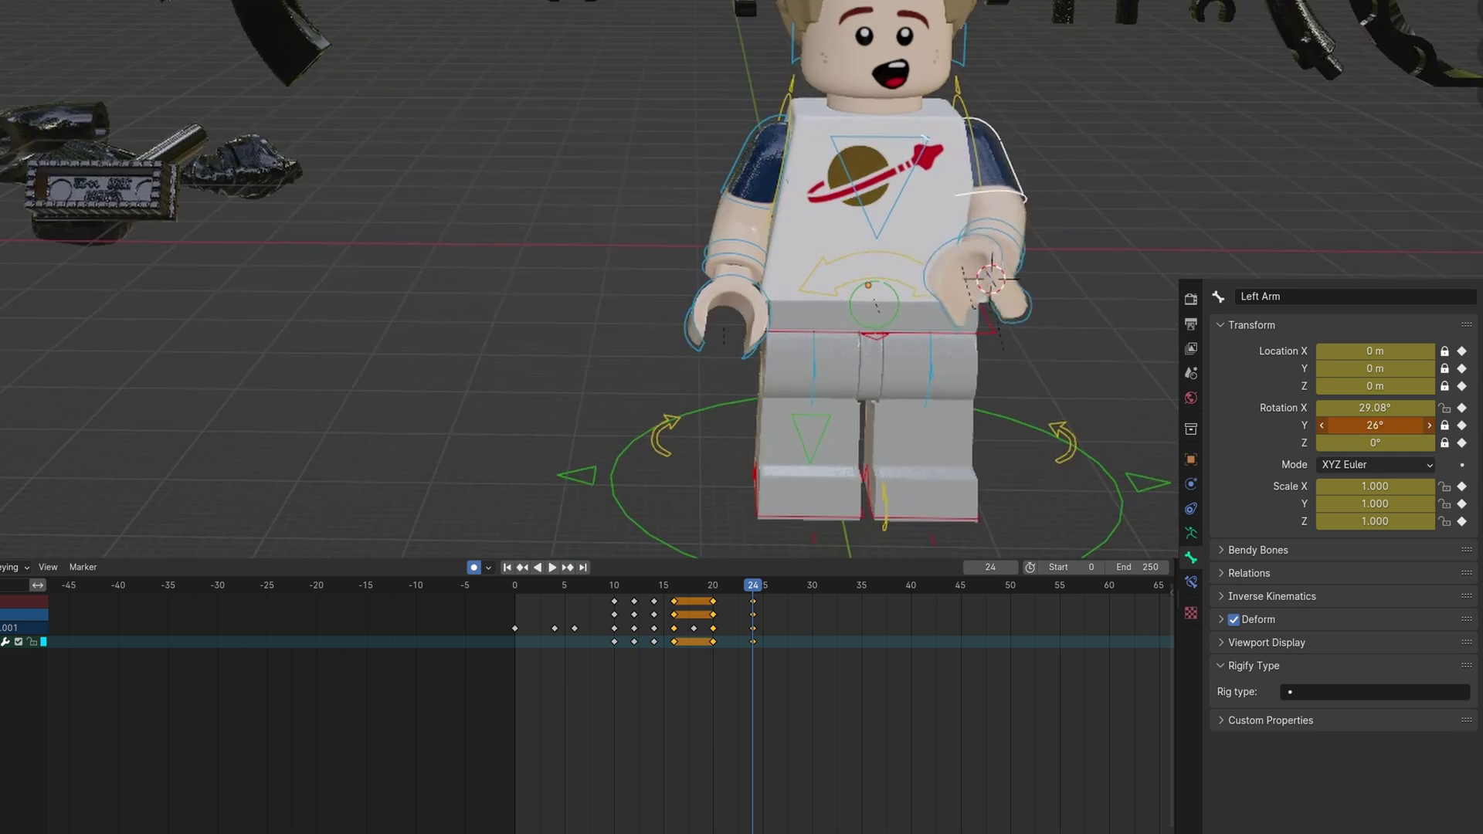
pyautogui.moveTo(1375, 425); pyautogui.dragTo(1393, 407)
pyautogui.press('Right')
pyautogui.press('Right')
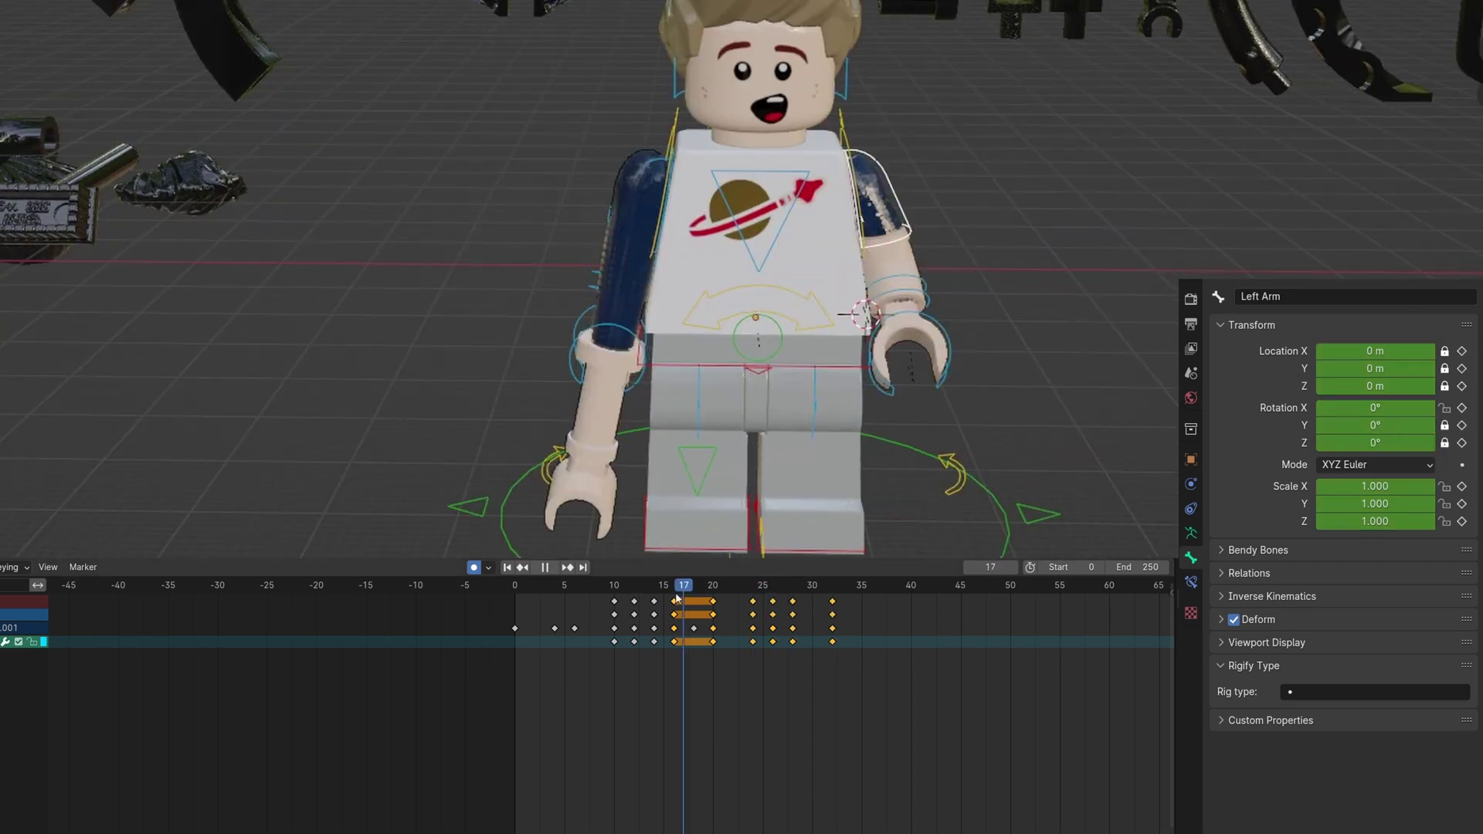
pyautogui.click(623, 333)
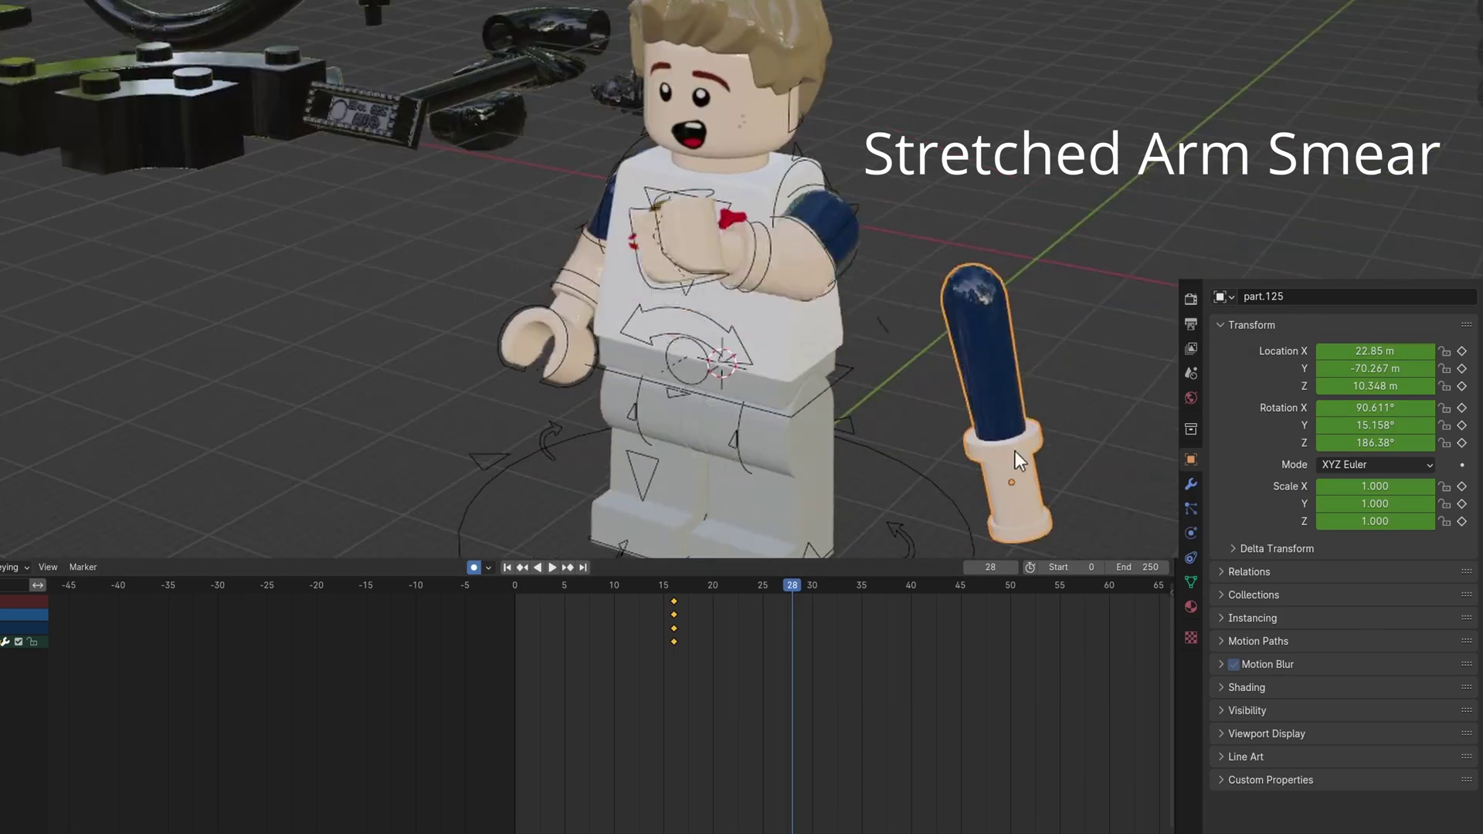
# - Rotate, move and key the stretched-arm pieces at frame 26, then review the arm back toward frame 22
pyautogui.press('Left')
pyautogui.press('Left')
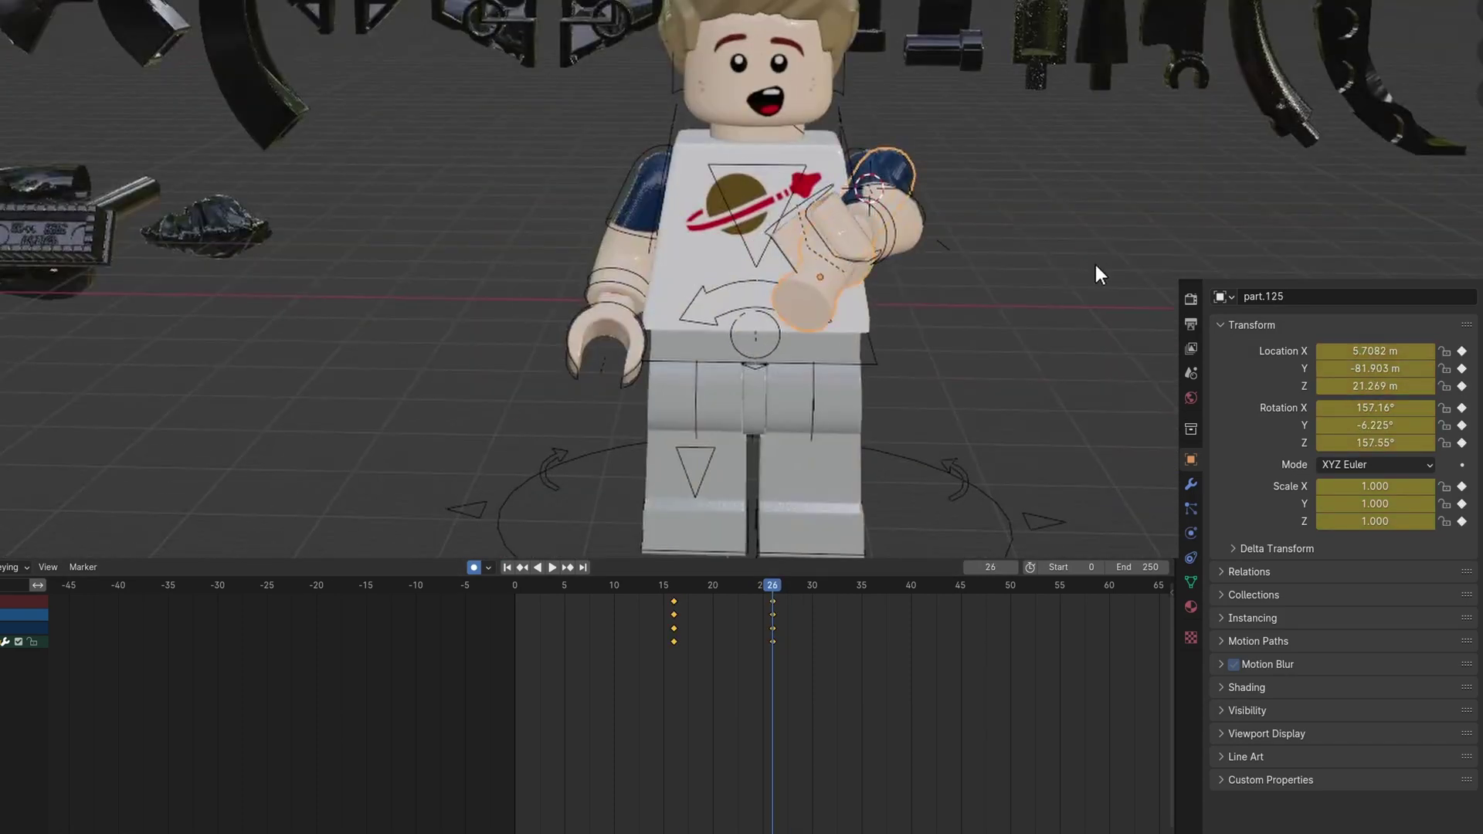
pyautogui.press('r')
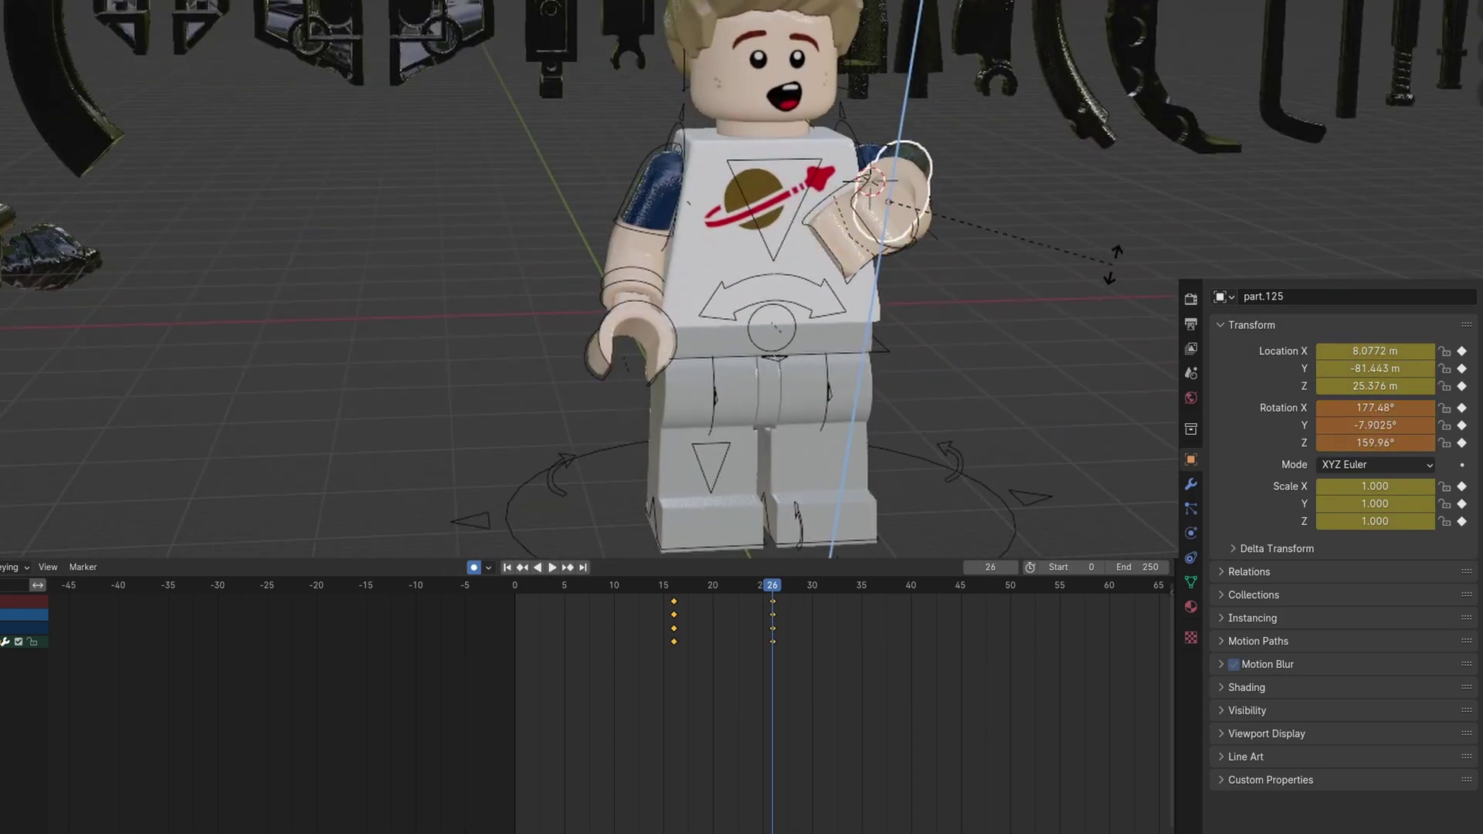
pyautogui.press('g')
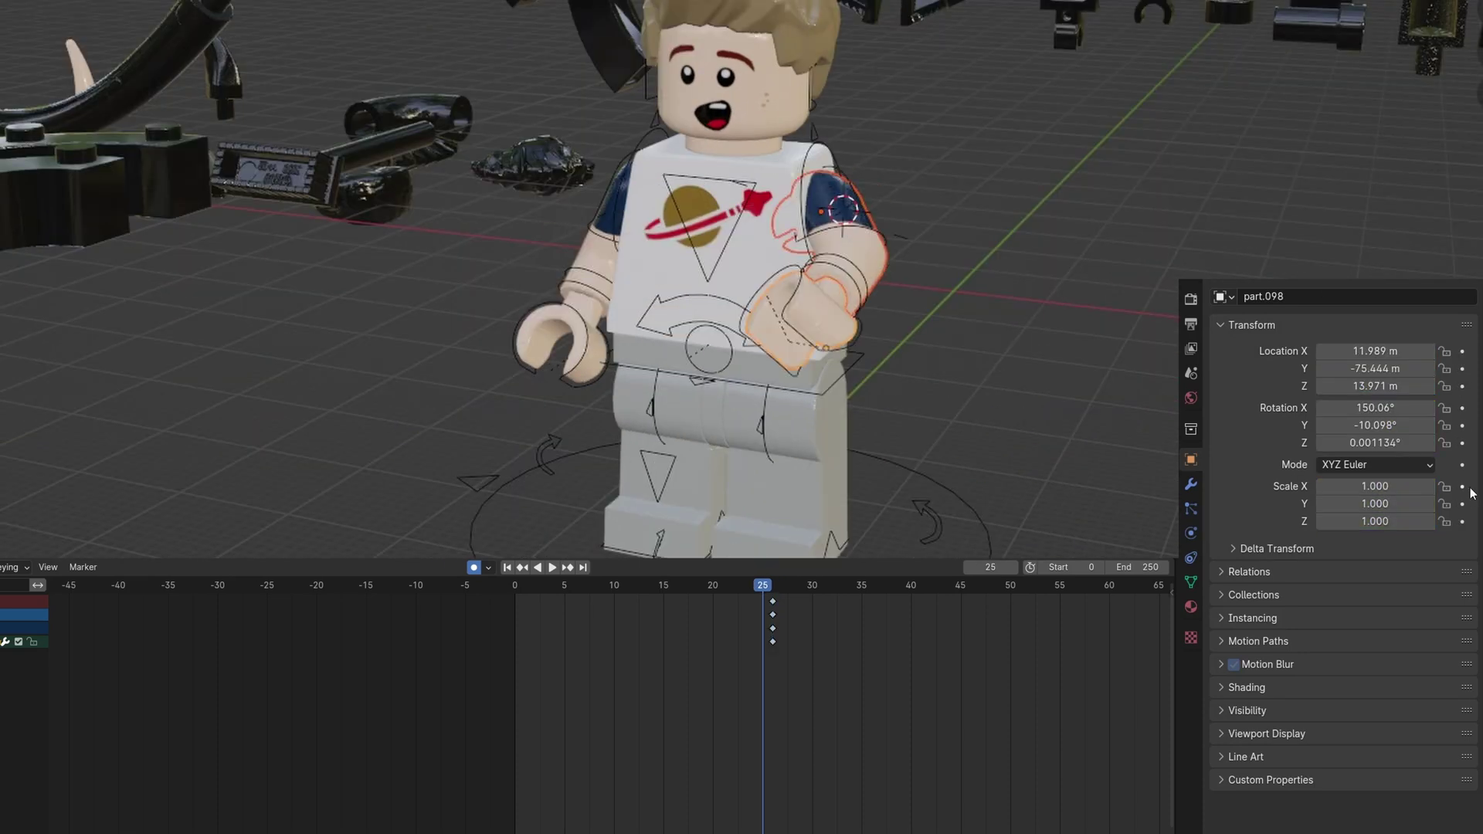
pyautogui.press('i')
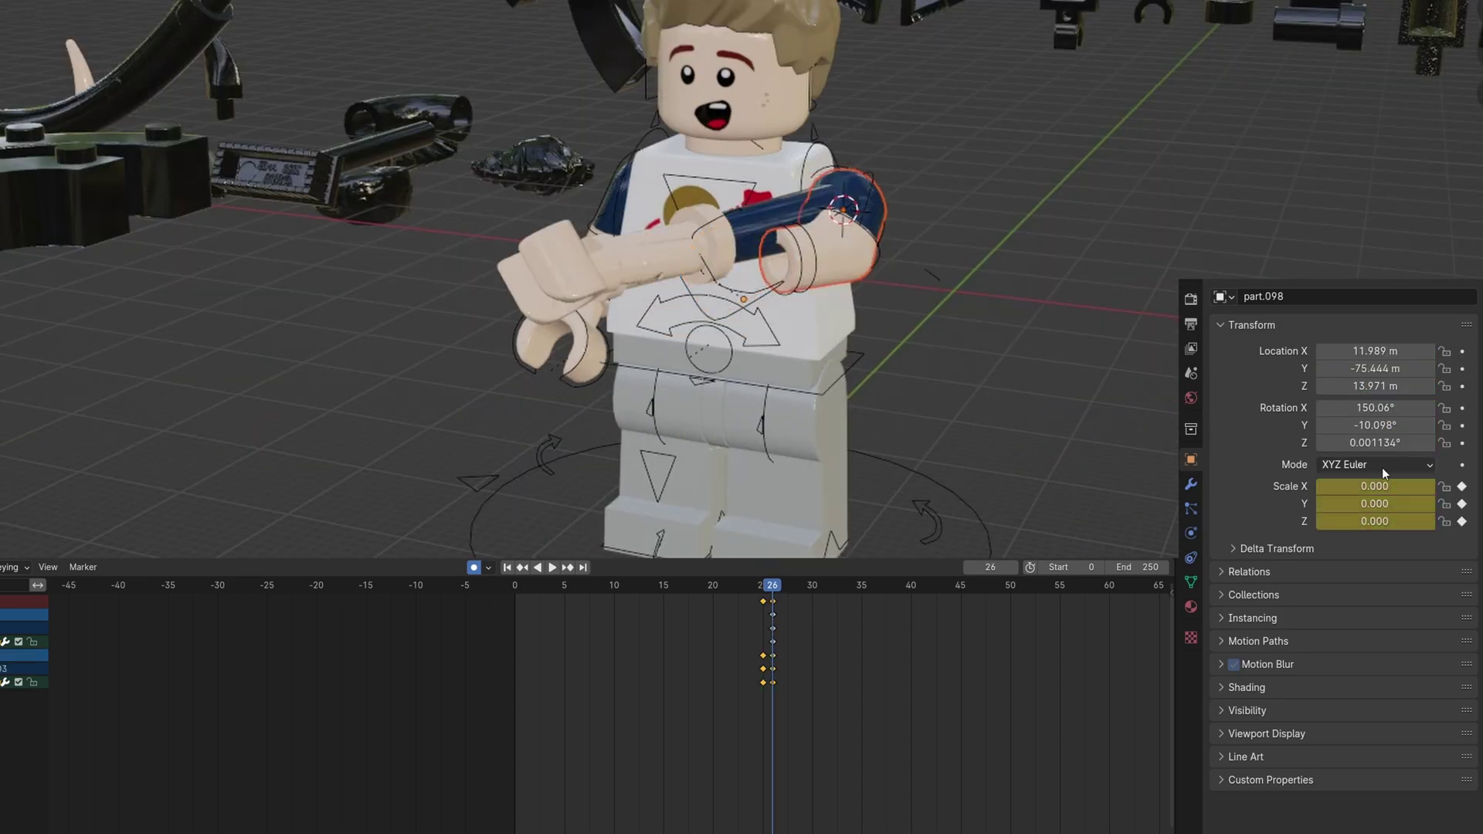
pyautogui.press('space')
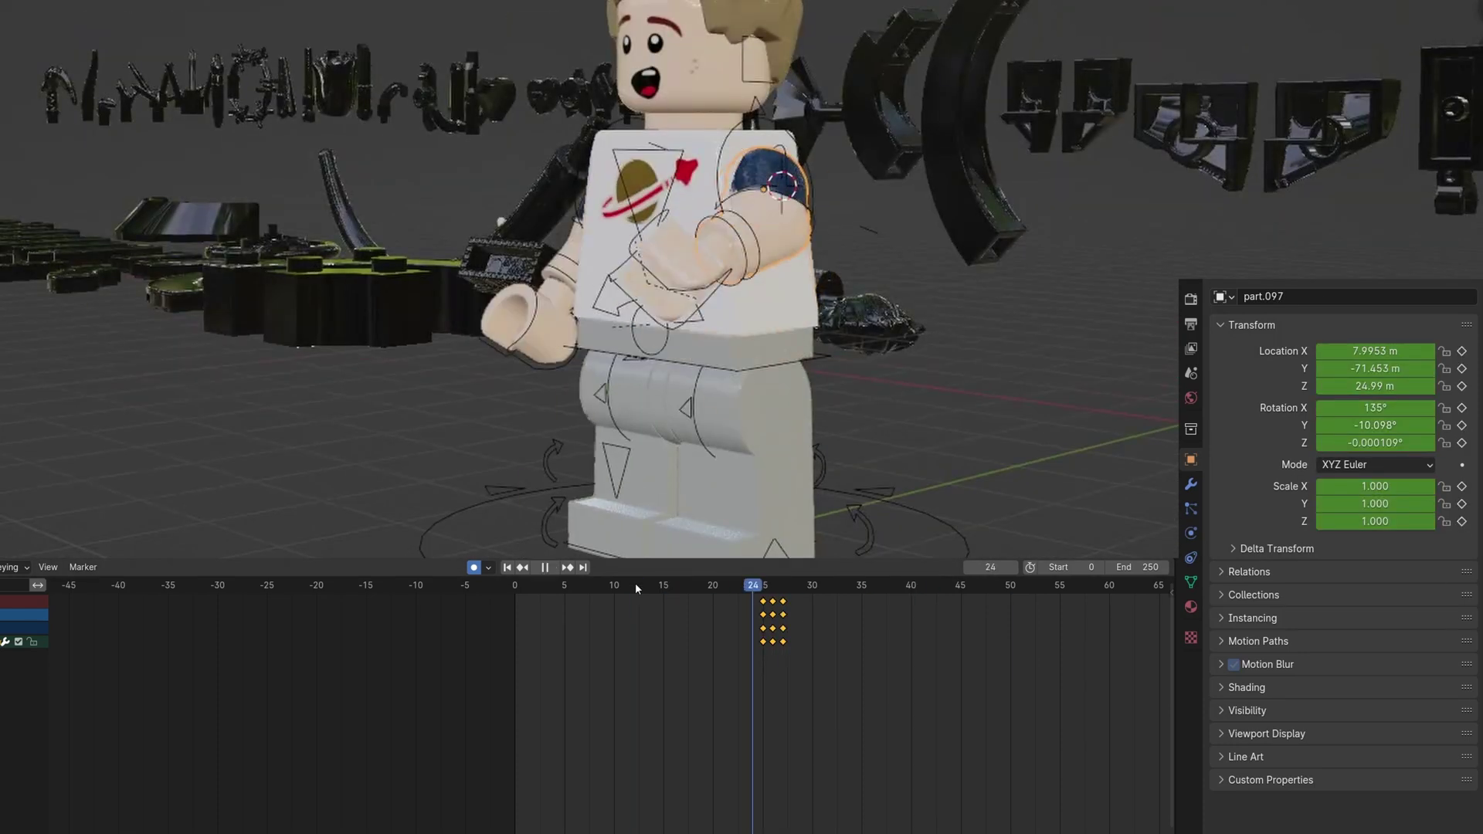
pyautogui.press('space')
pyautogui.click(541, 200)
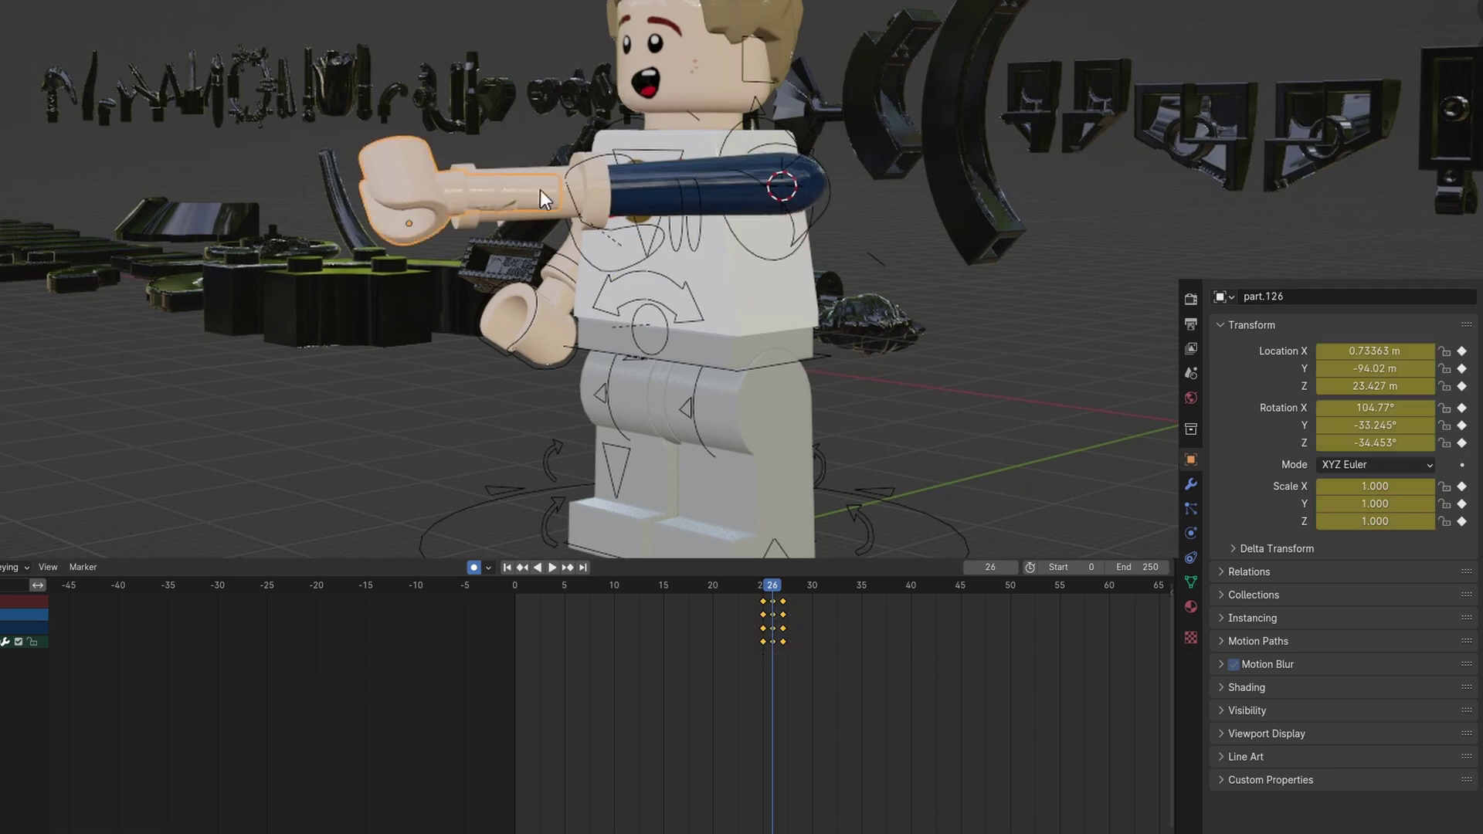
pyautogui.moveTo(772, 584); pyautogui.dragTo(720, 590)
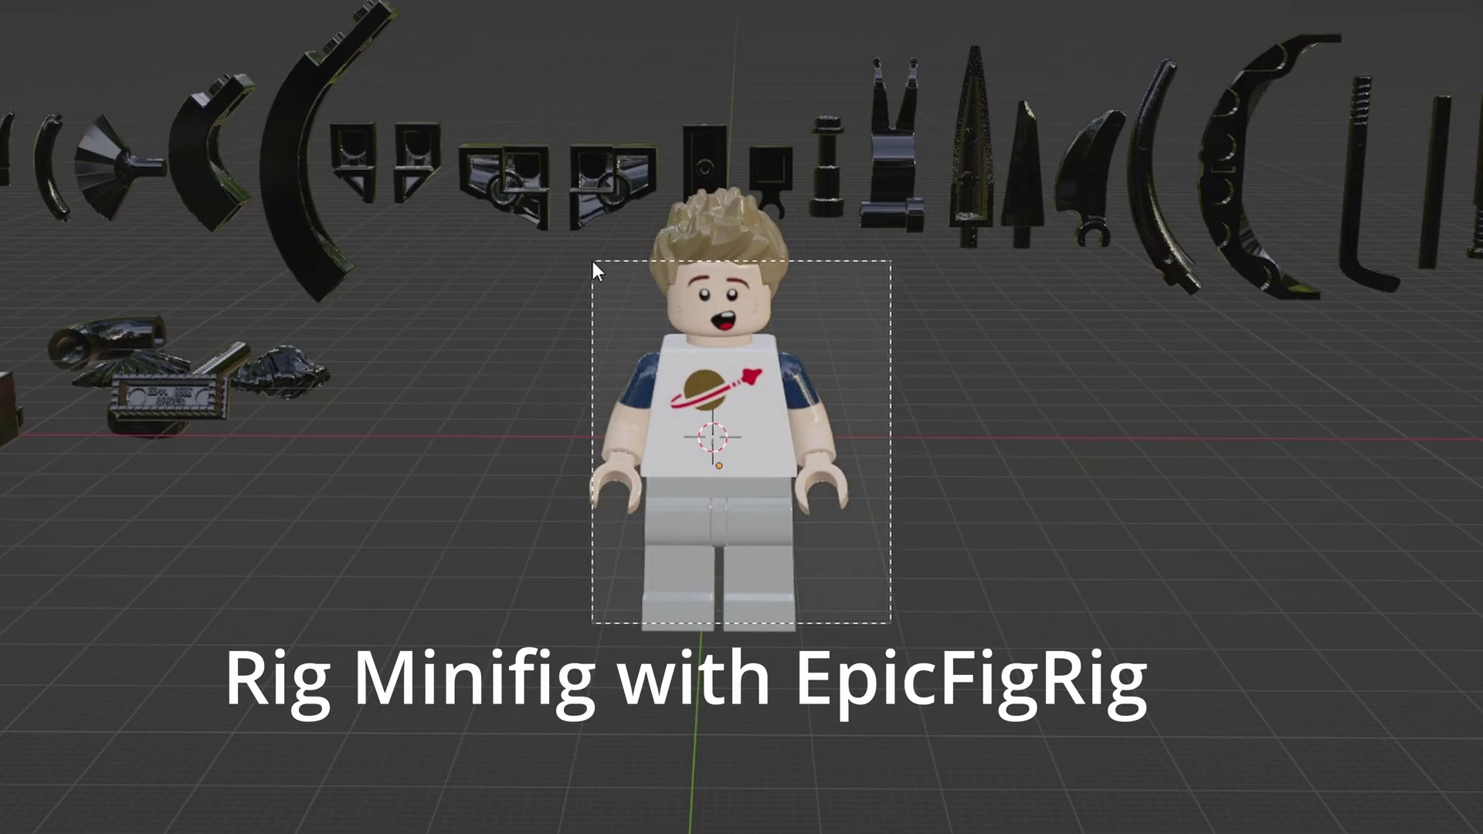
pyautogui.moveTo(592, 261); pyautogui.dragTo(591, 261)
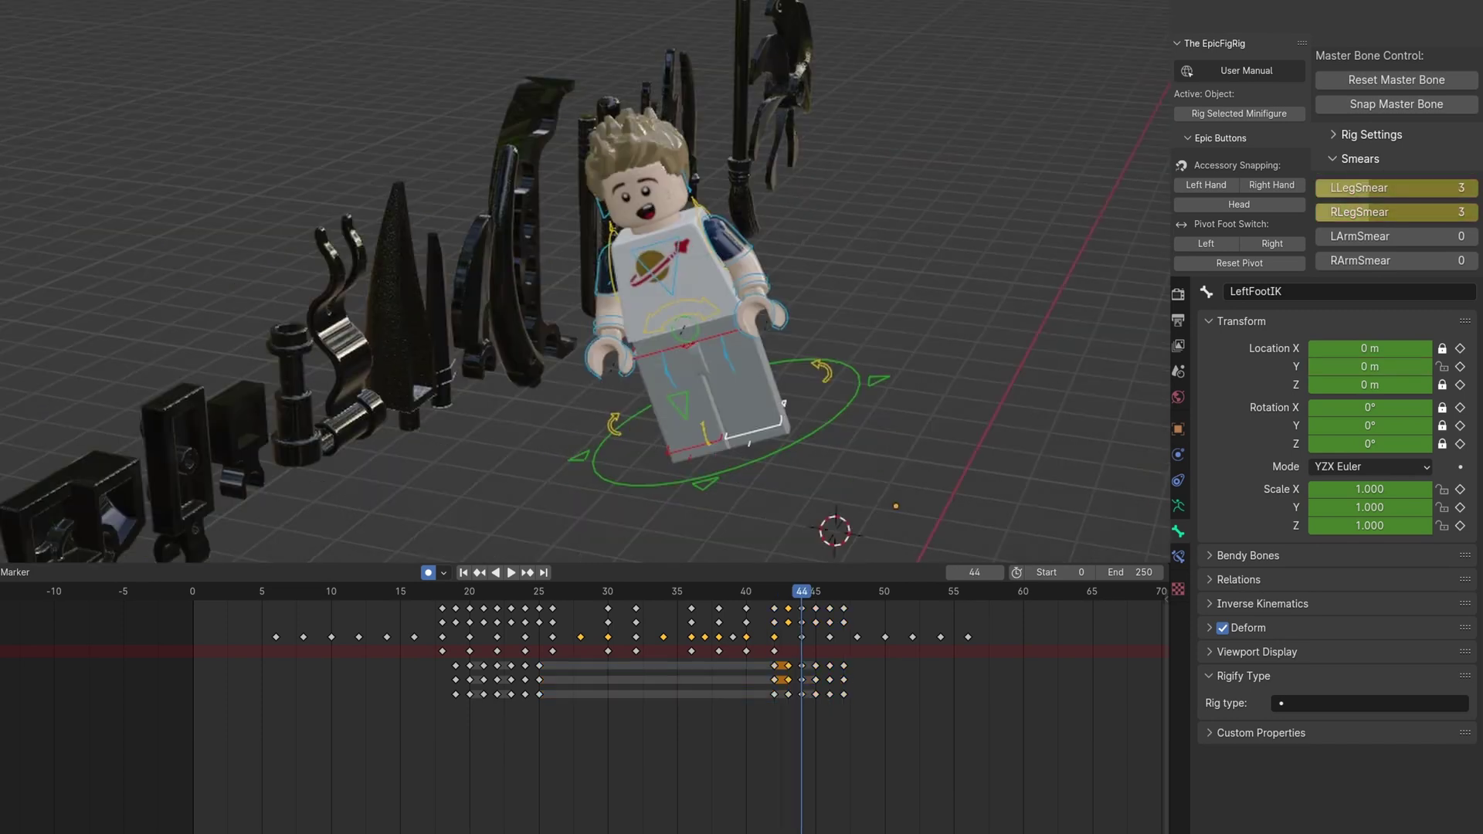
# - Push the left leg further out and key LLegSmear back to 0 frame by frame
pyautogui.press('Left')
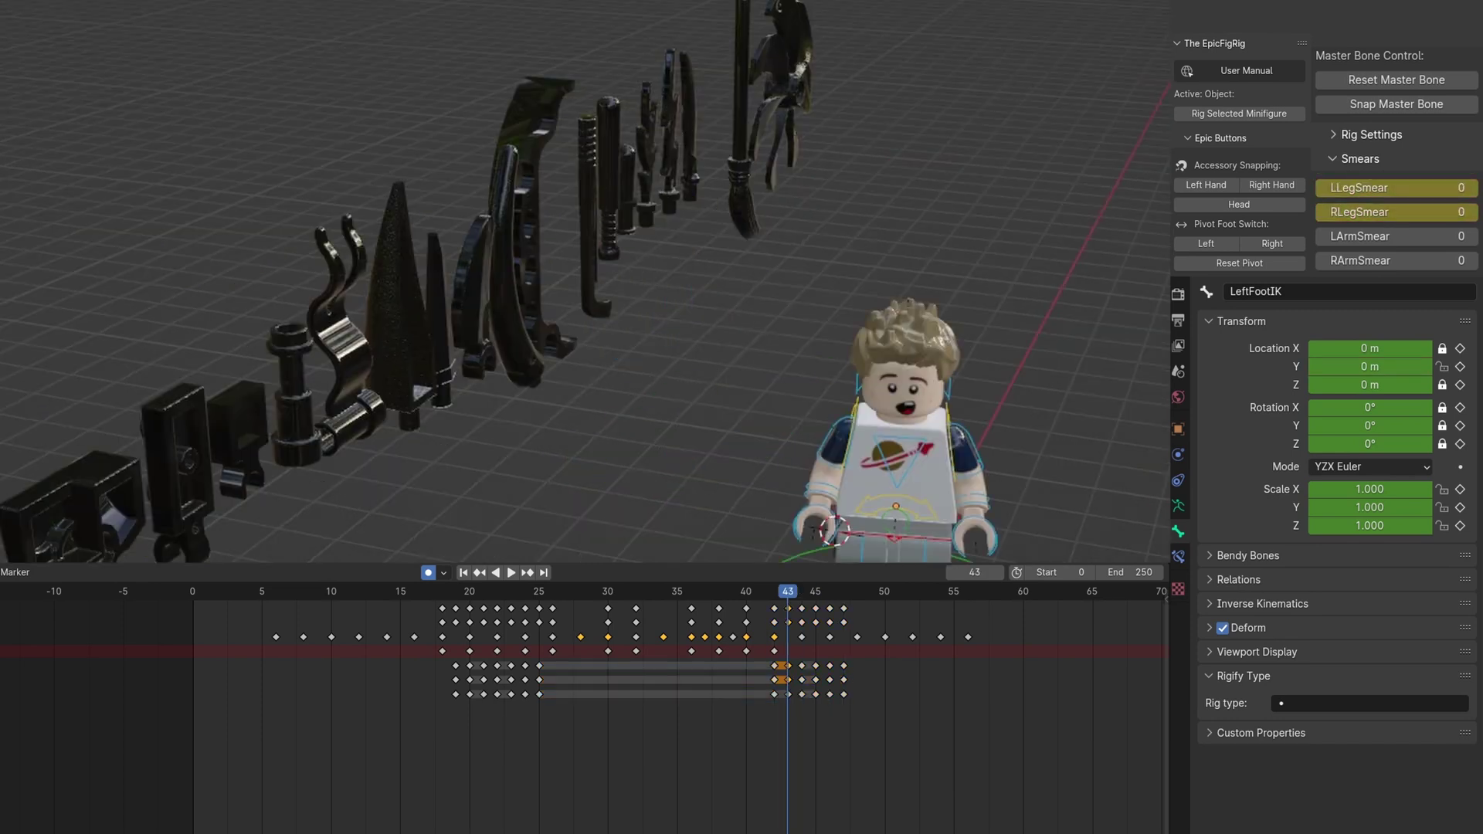
pyautogui.press('Right')
pyautogui.press('Right')
pyautogui.press('Right')
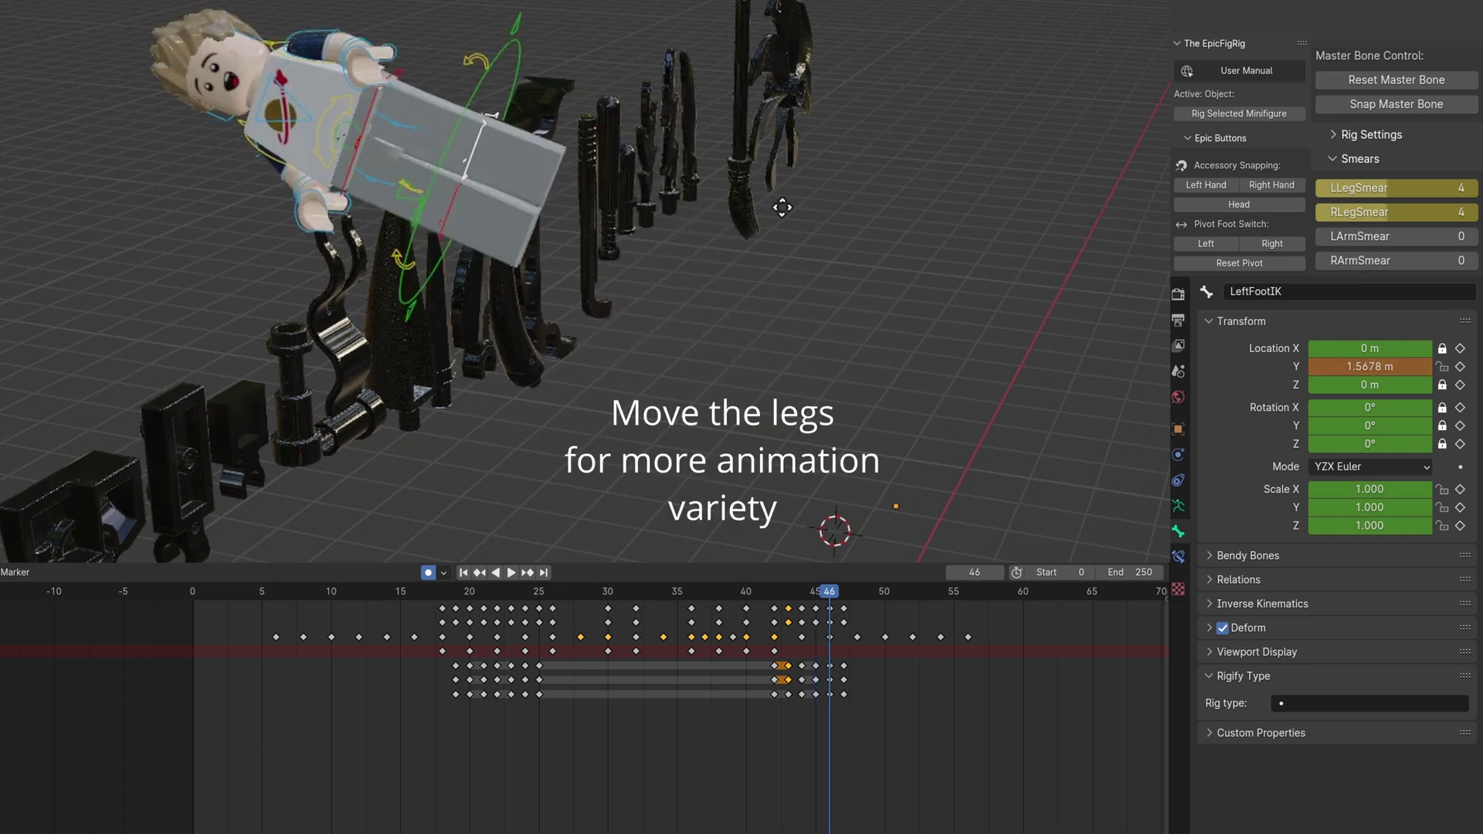
pyautogui.moveTo(782, 207); pyautogui.dragTo(884, 87)
pyautogui.press('Left')
pyautogui.press('Left')
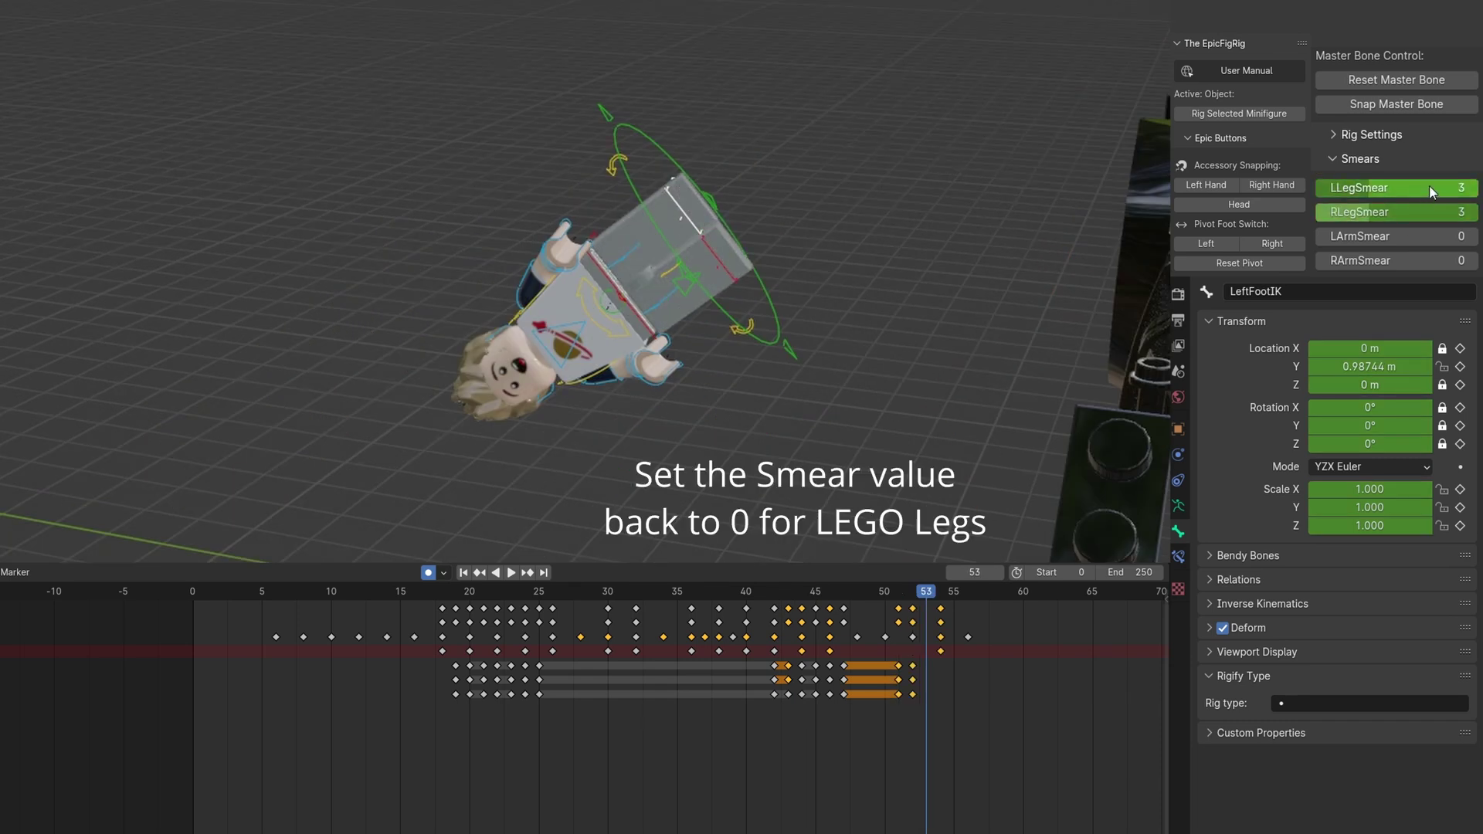
pyautogui.click(1428, 188)
pyautogui.write('0')
pyautogui.press('Return')
pyautogui.press('Right')
pyautogui.press('Right')
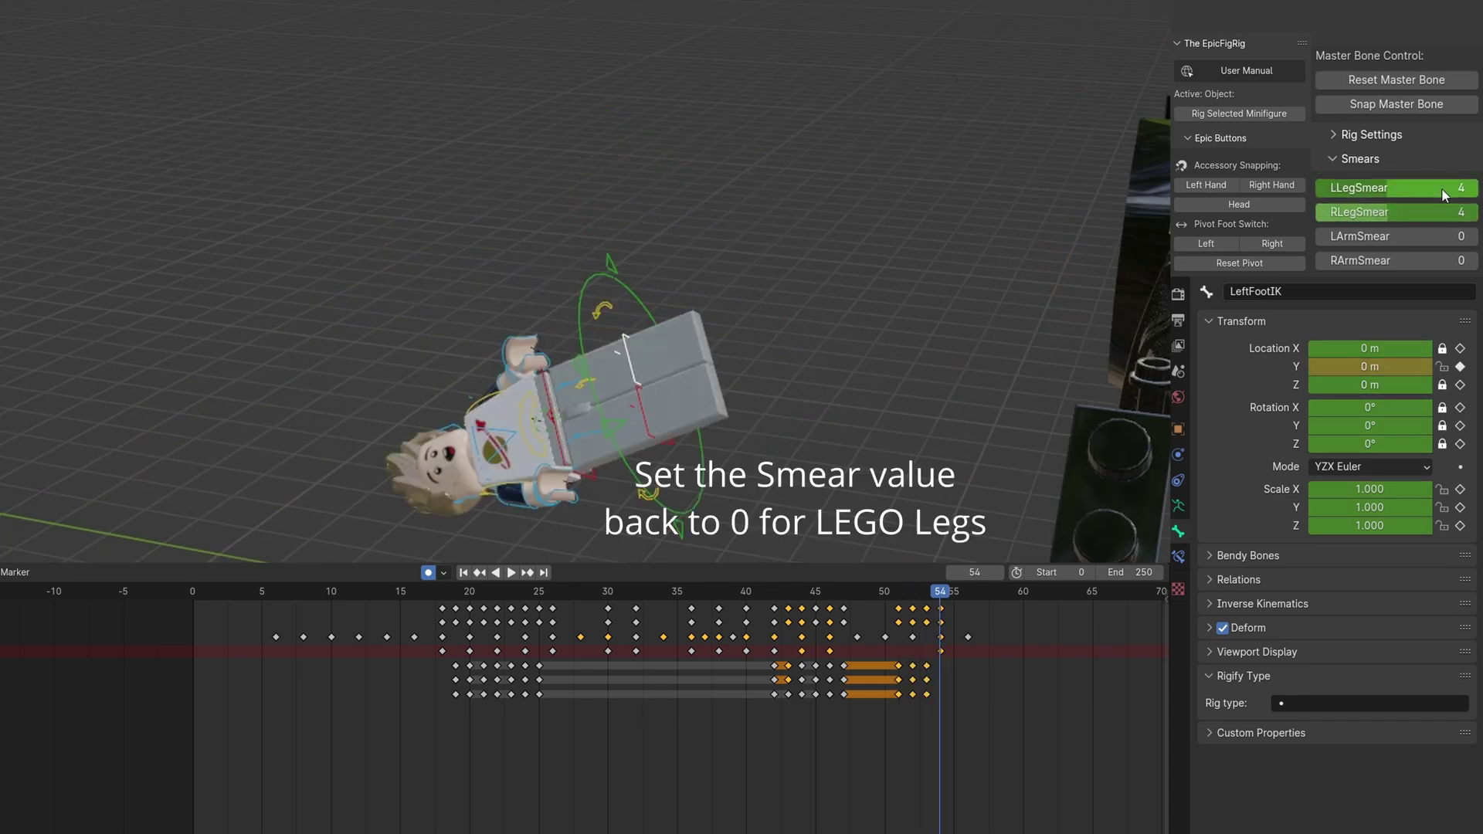
pyautogui.press('Left')
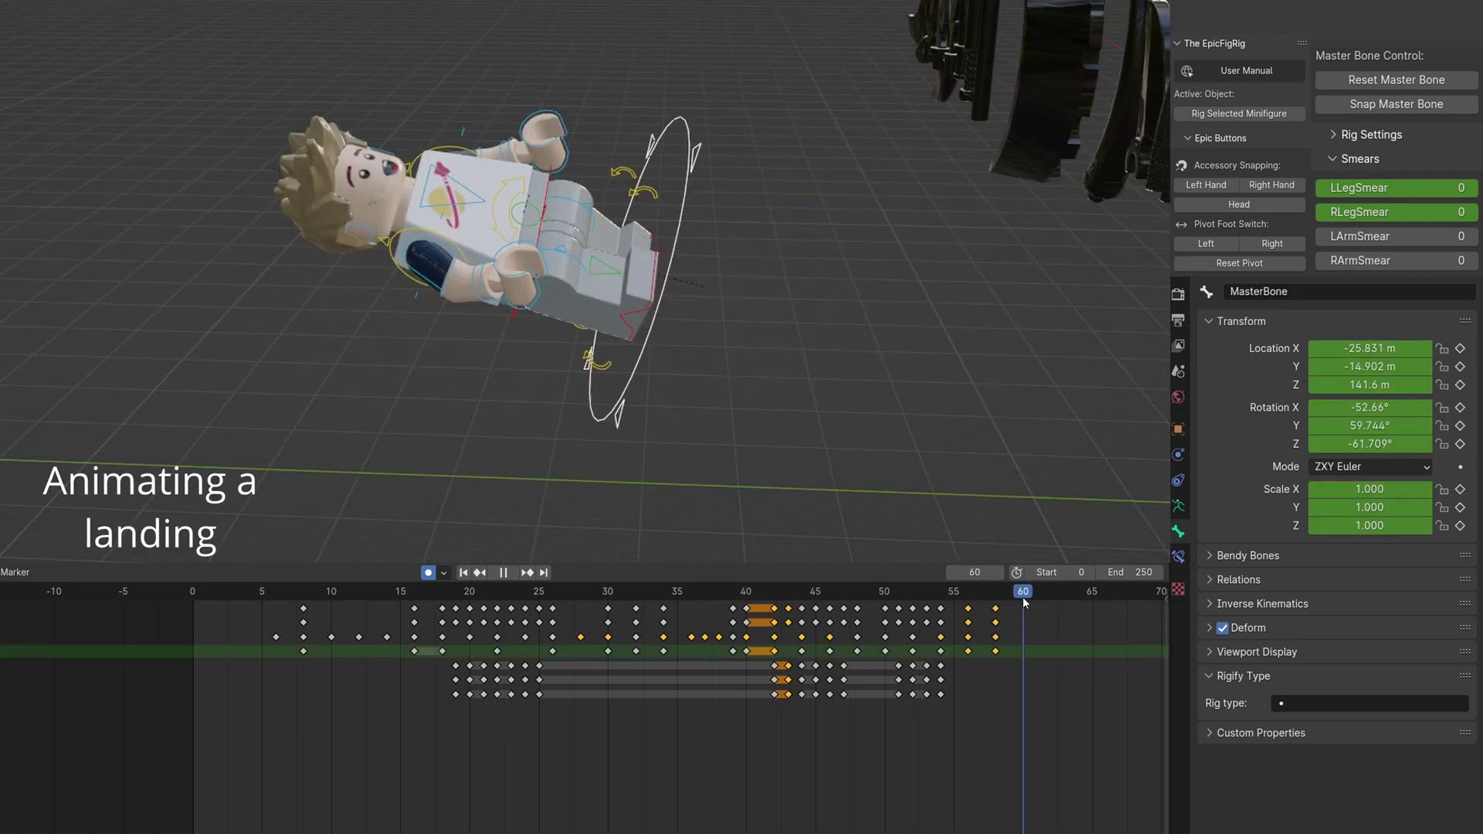
# - Key the MasterBone landing rotation at 0, 90, 0 on frame 60
pyautogui.press('space')
pyautogui.doubleClick(1369, 407)
pyautogui.write('0')
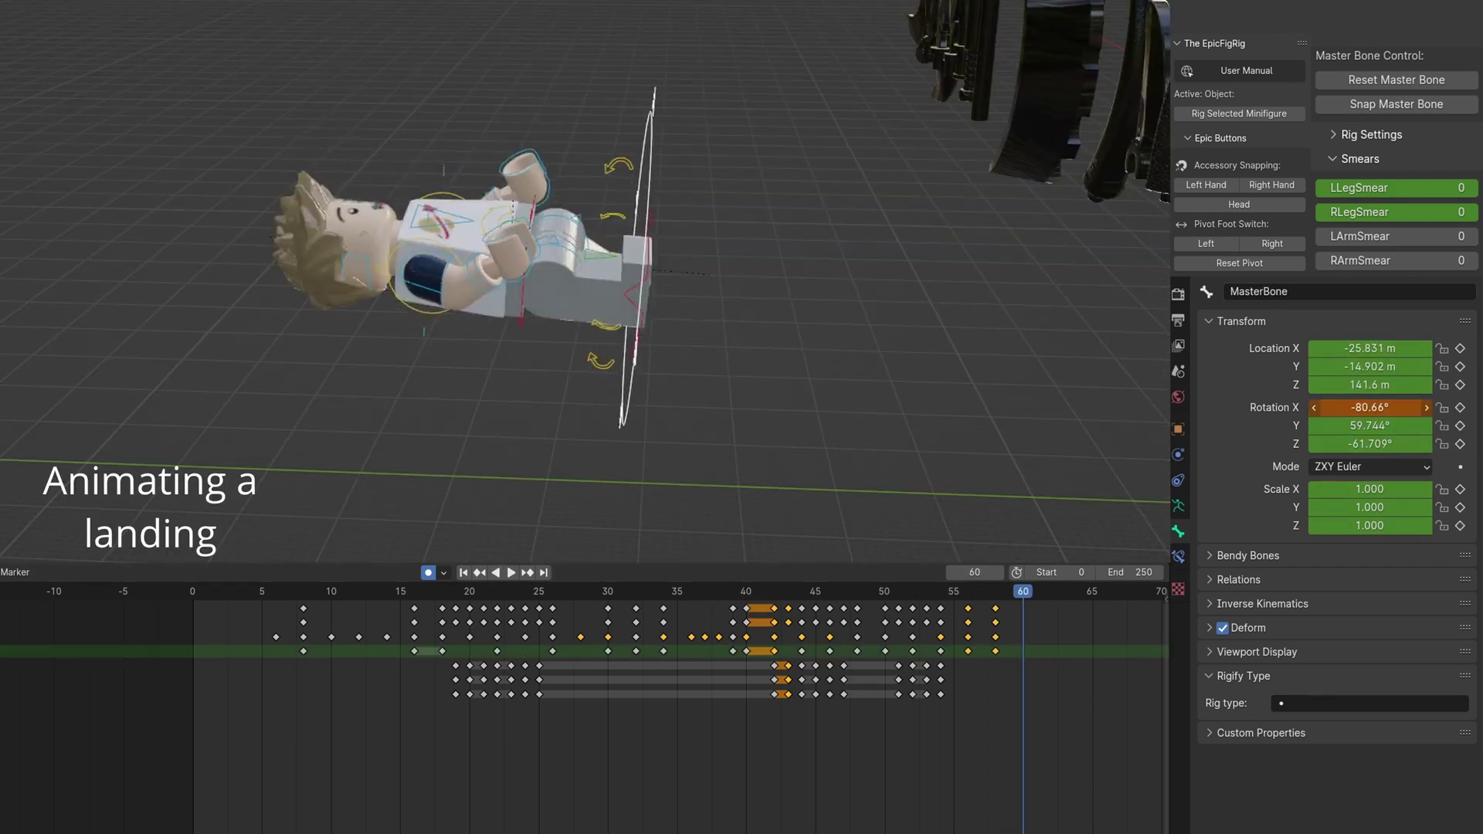
pyautogui.press('Tab')
pyautogui.write('90')
pyautogui.press('Tab')
pyautogui.write('0')
pyautogui.press('Return')
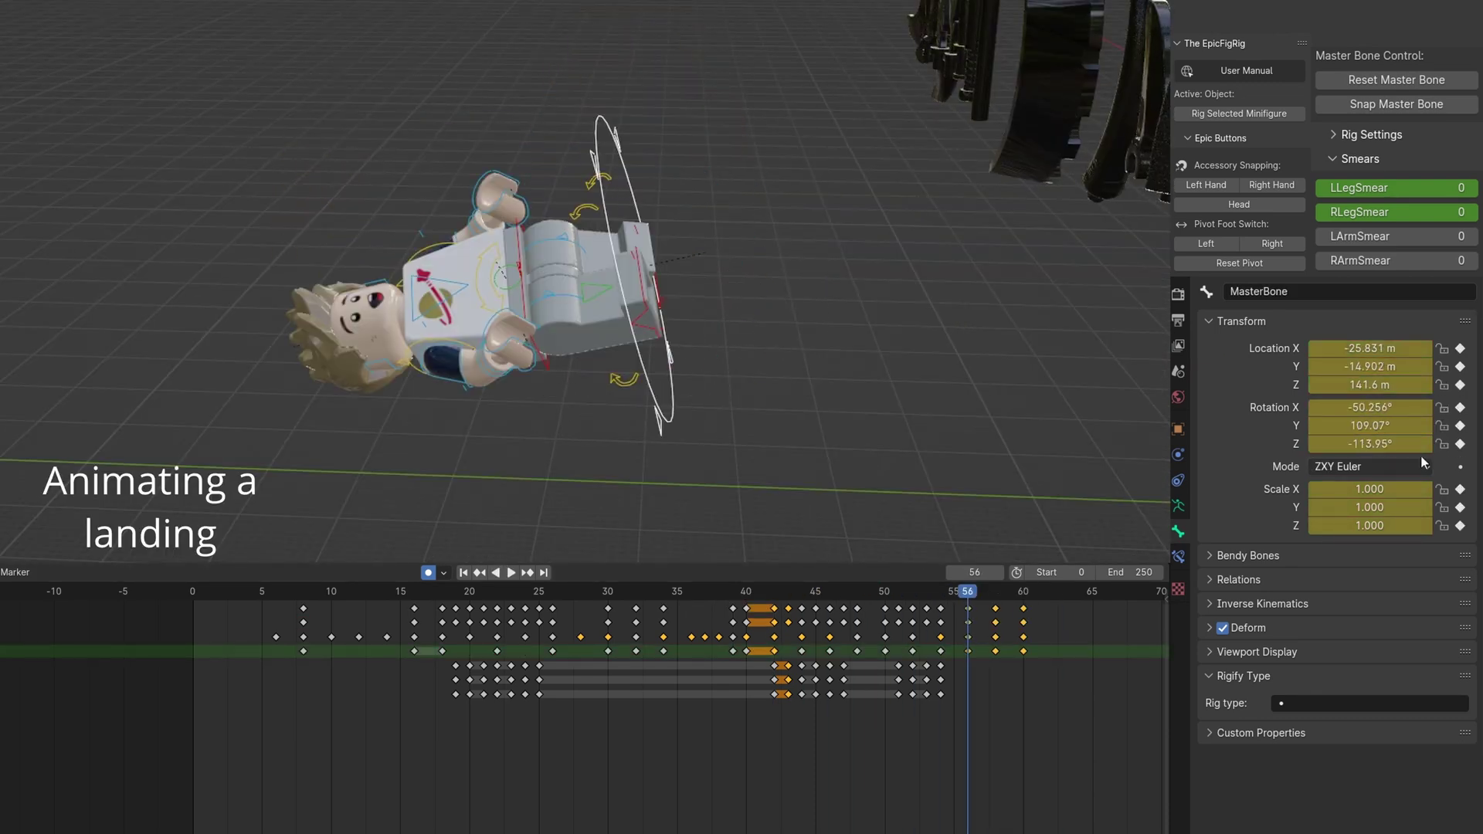
# - Turn the head to -18° and check the pose near frame 56
pyautogui.moveTo(1369, 426); pyautogui.dragTo(1312, 426)
pyautogui.click(961, 591)
pyautogui.click(967, 591)
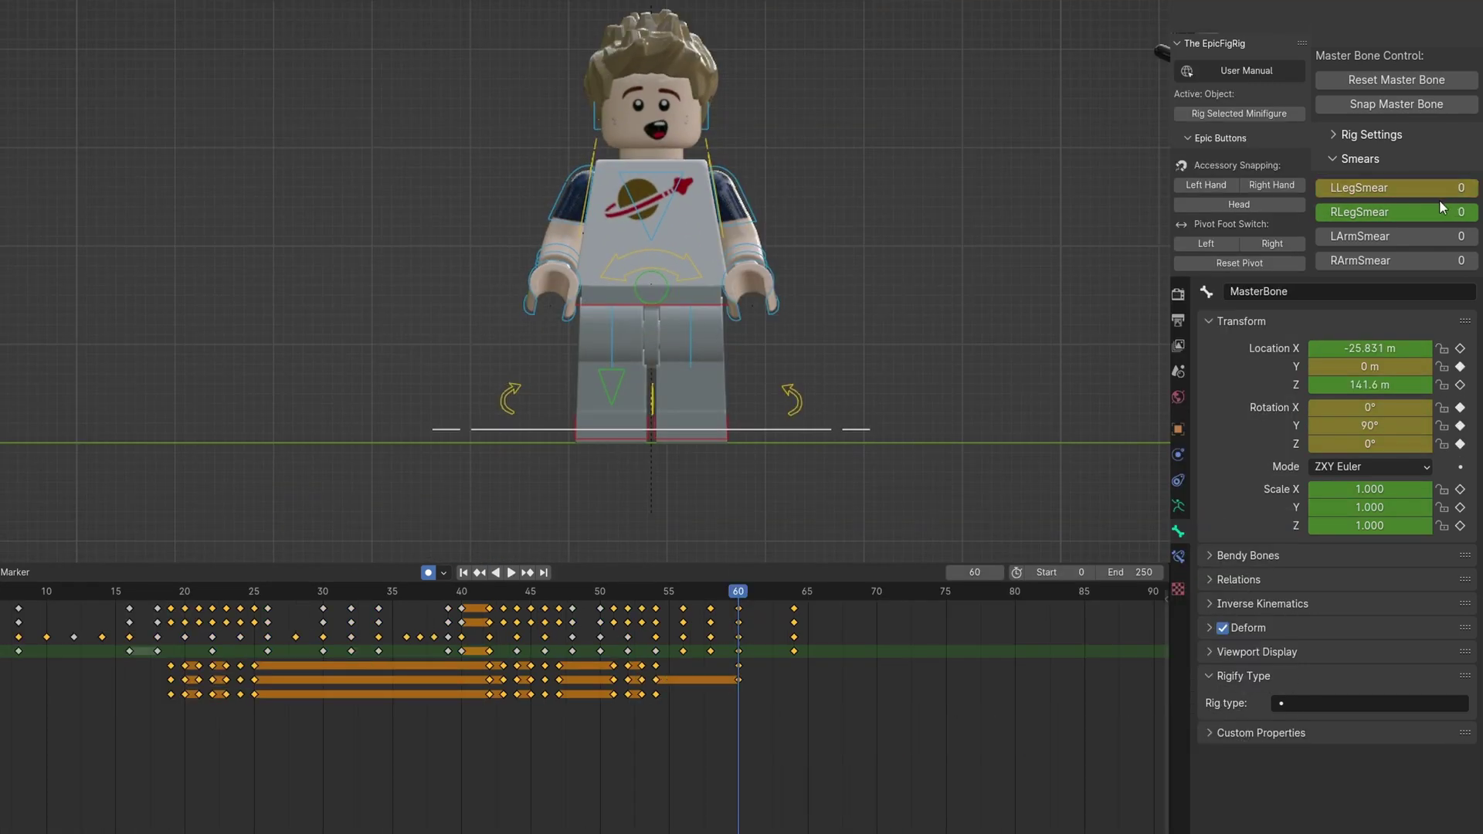
# - Key the right leg smear at frame 60, key a smear value of 1 at frame 62, and play the jump
pyautogui.press('i')
pyautogui.press('Right')
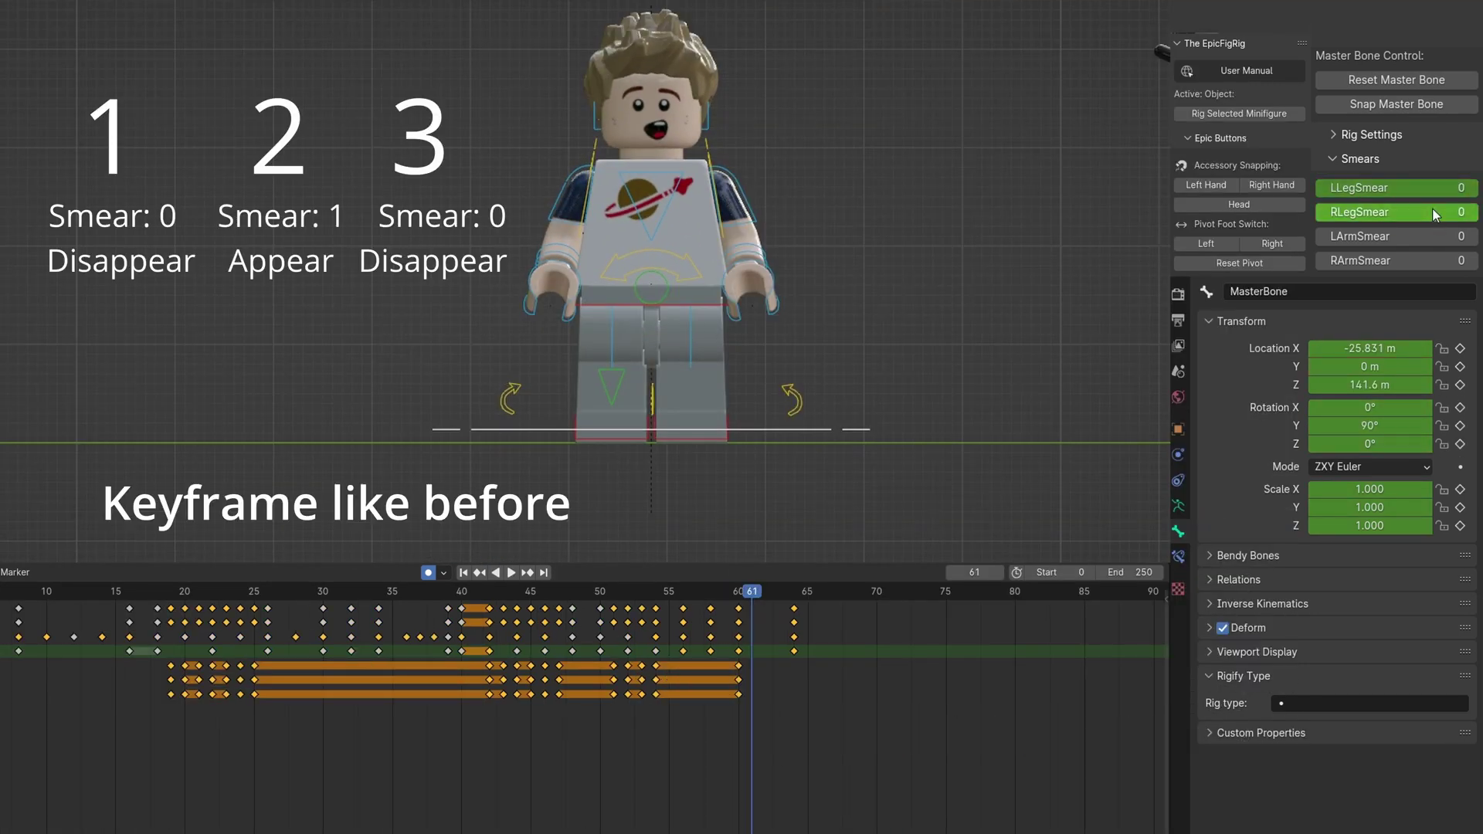
pyautogui.press('Right')
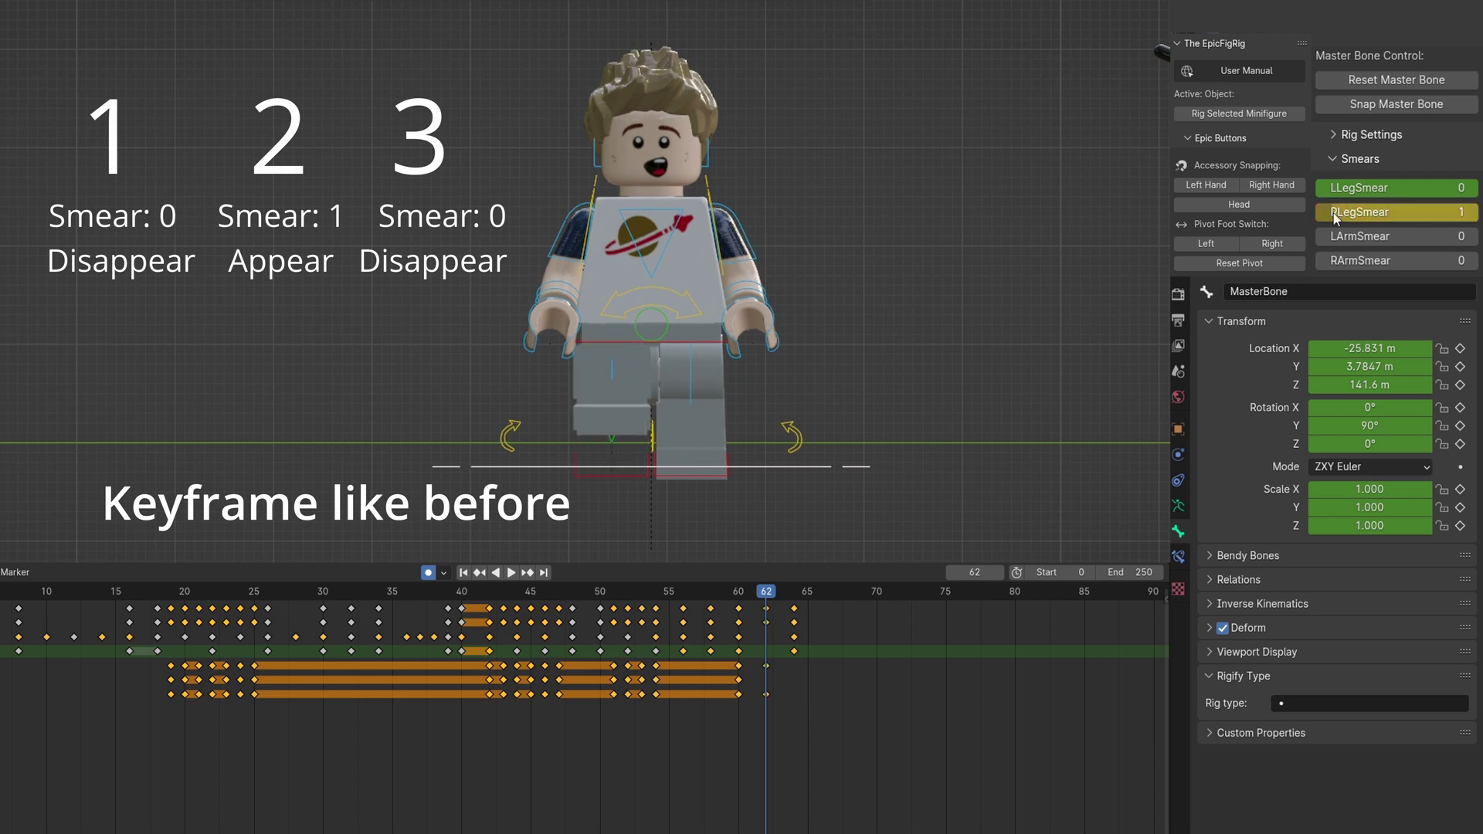
pyautogui.press('Return')
pyautogui.press('i')
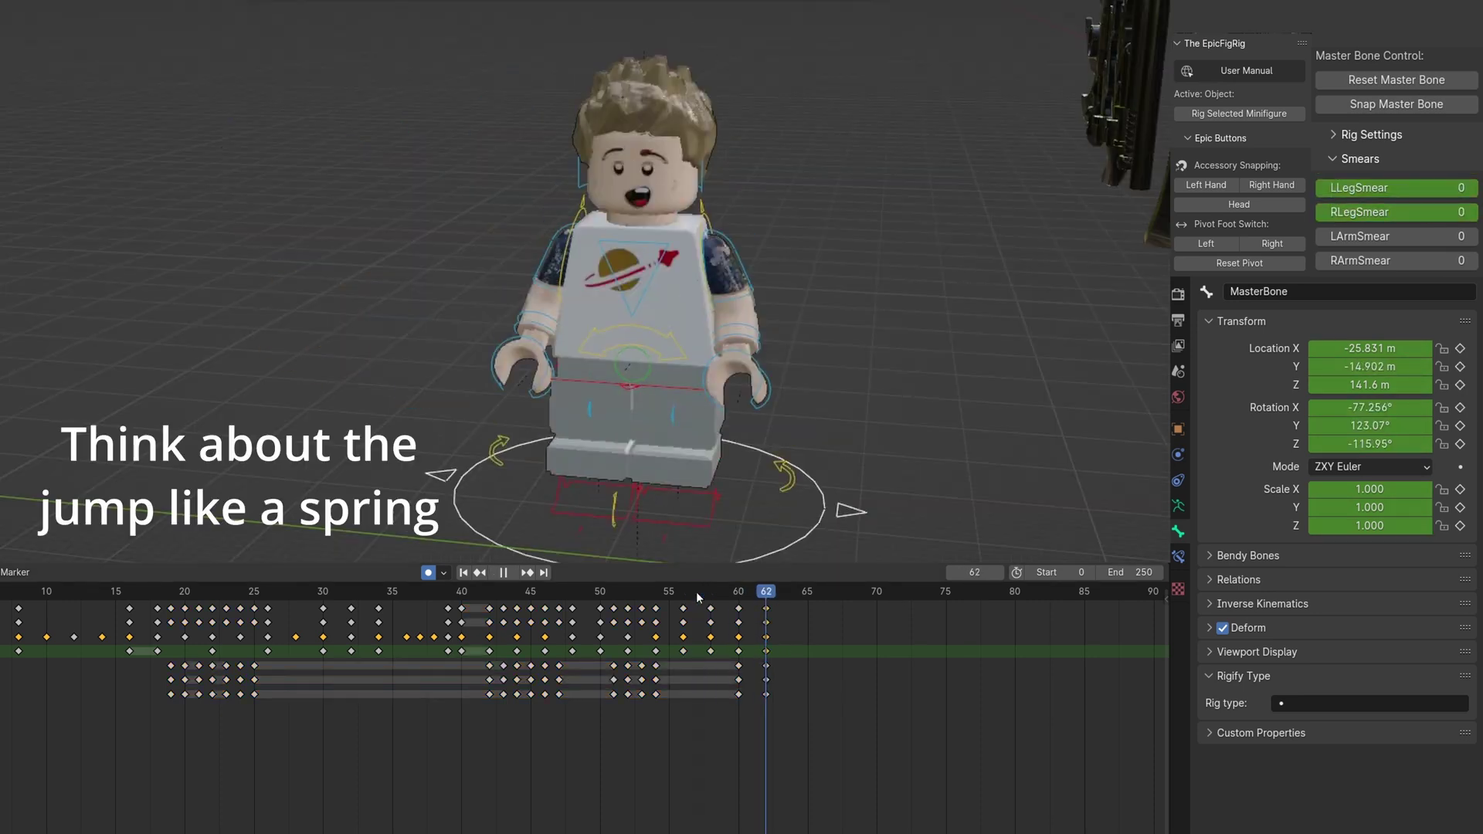
pyautogui.press('space')
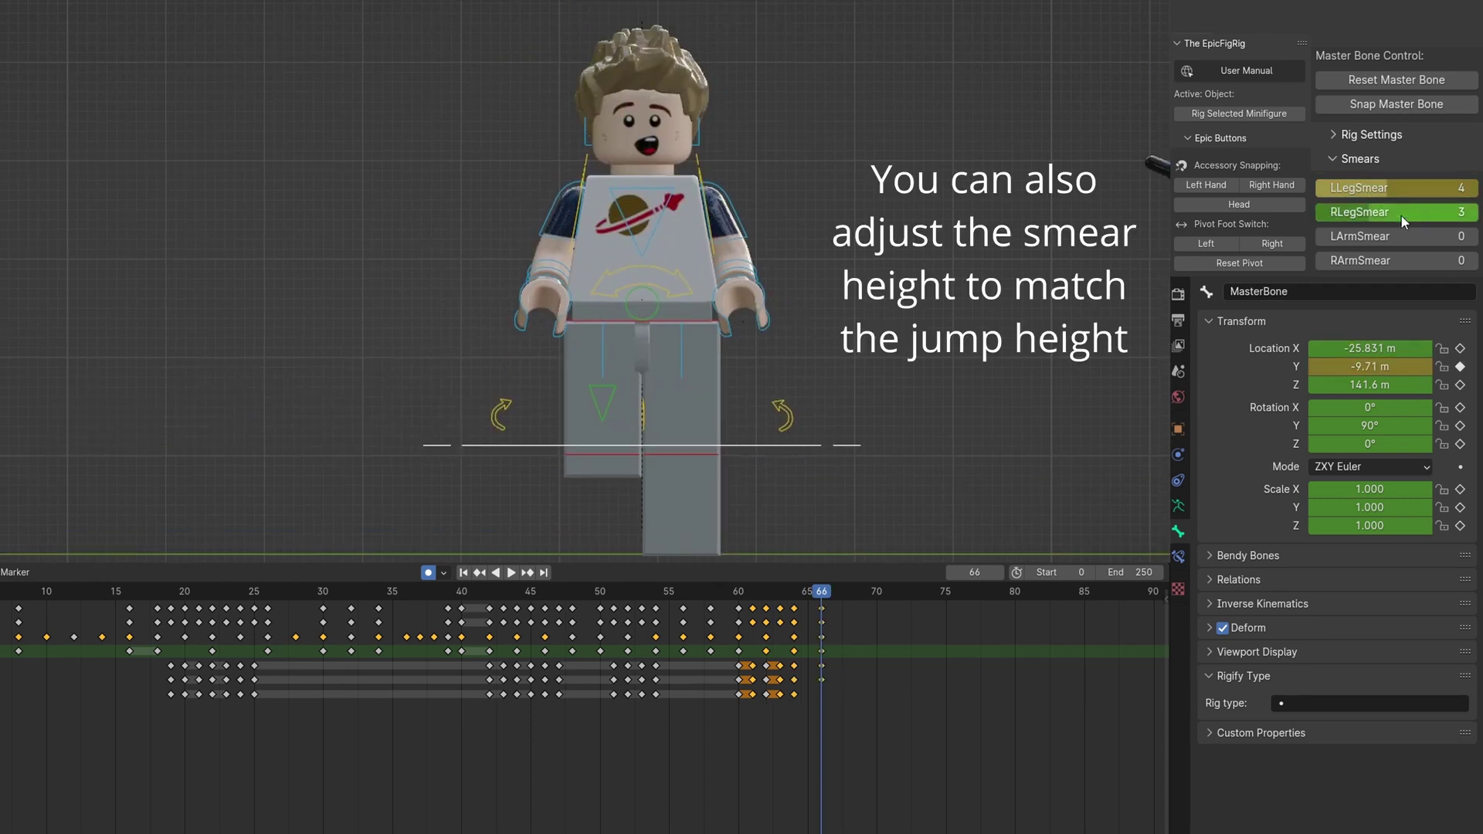
# - Set and key LLegSmear and RLegSmear at 3, then begin raising the right arm
pyautogui.moveTo(1401, 216); pyautogui.dragTo(1421, 215)
pyautogui.click(1433, 187)
pyautogui.write('3')
pyautogui.press('Return')
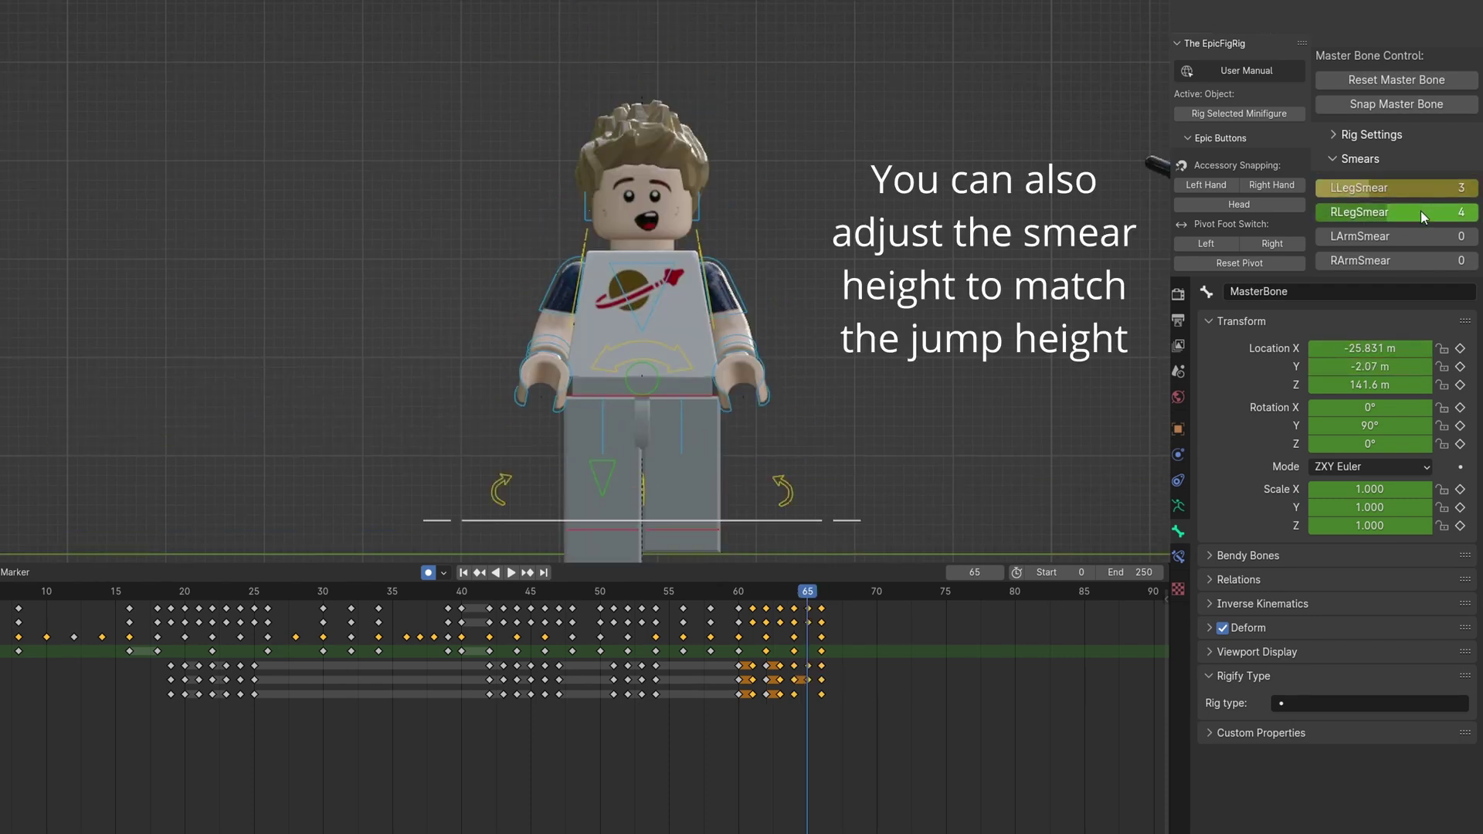
pyautogui.press('i')
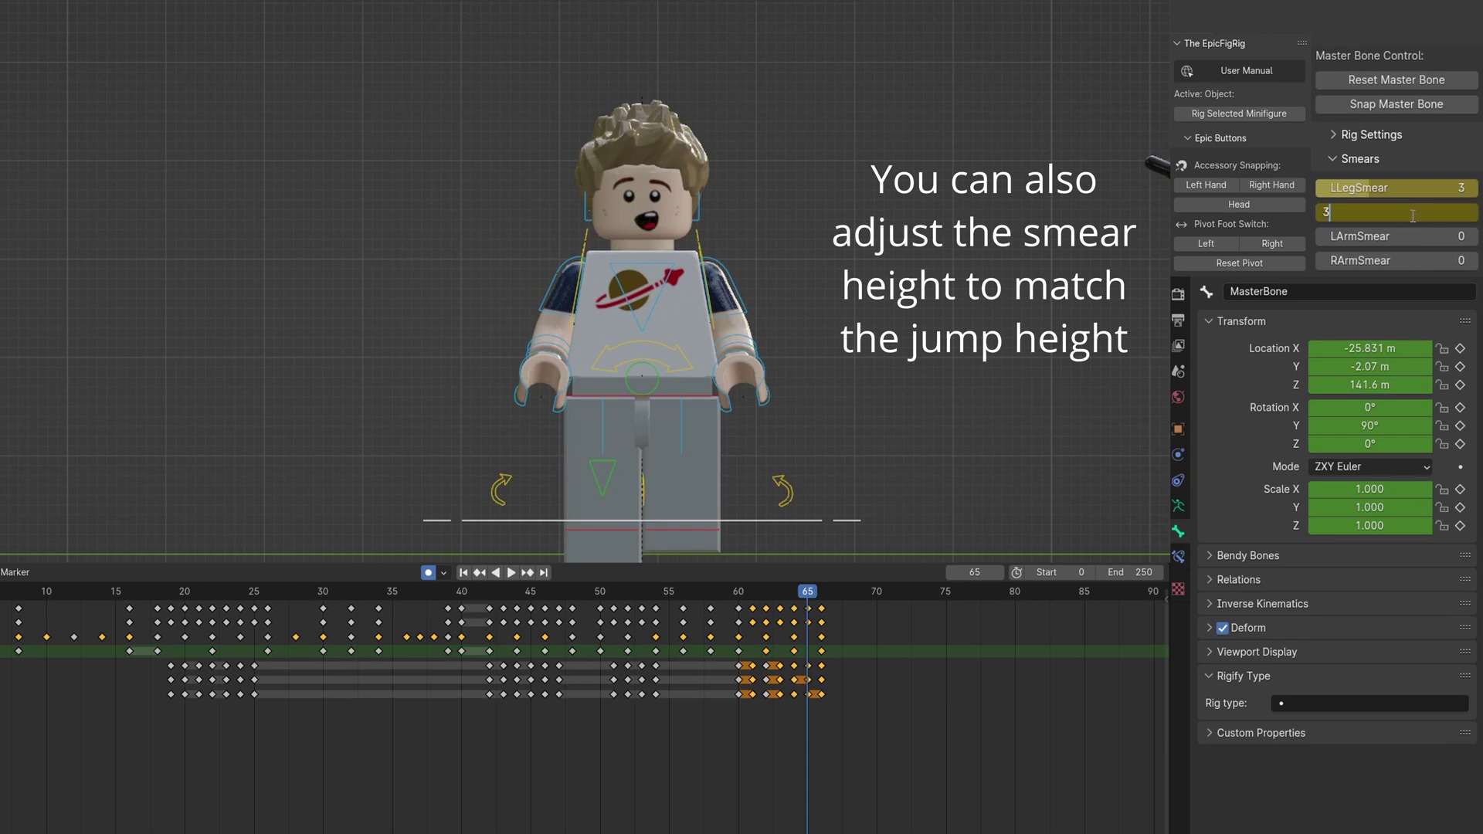
pyautogui.moveTo(1359, 409); pyautogui.dragTo(1393, 439)
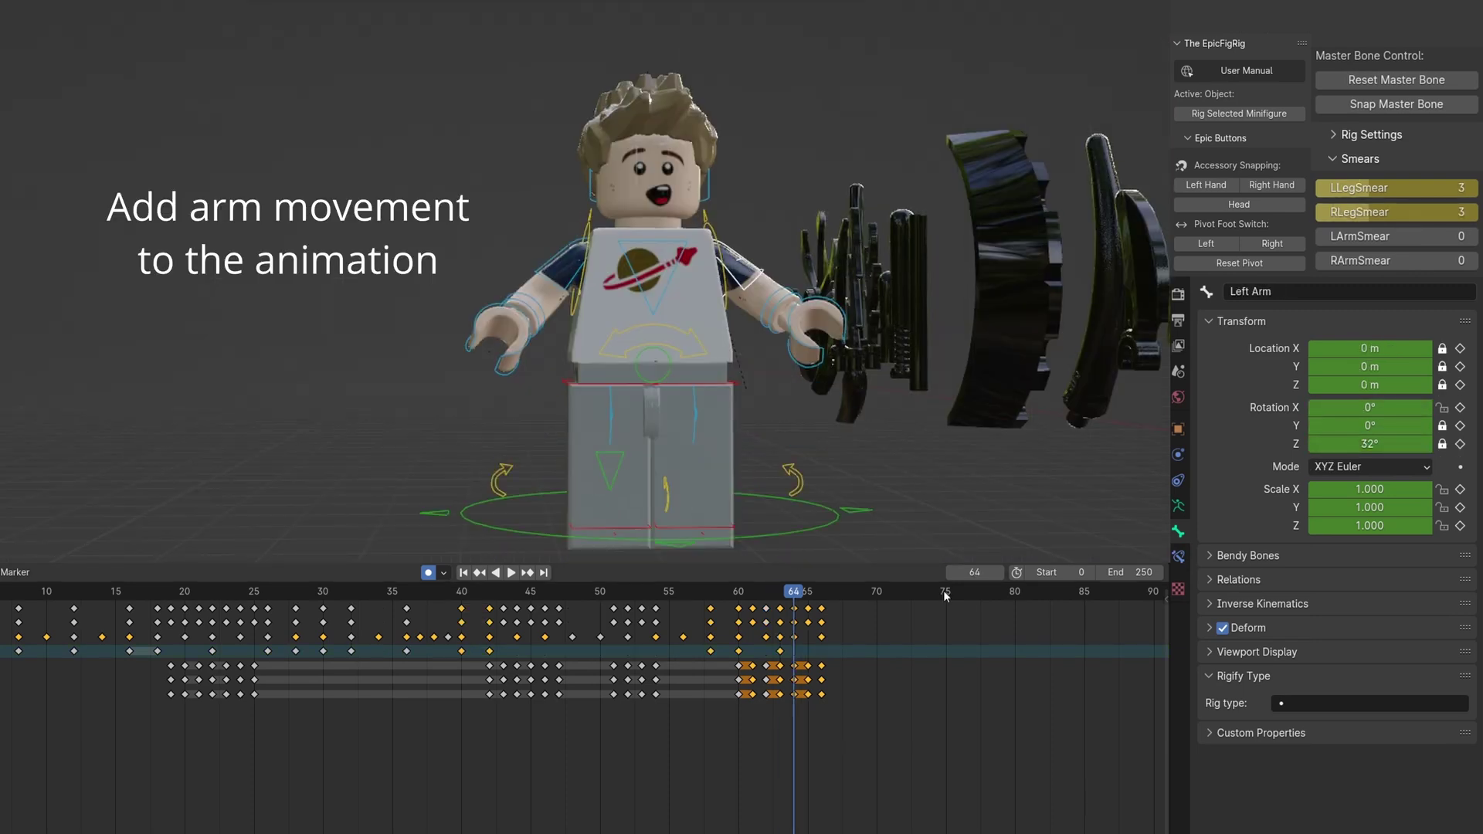
# - Swing both arms up and twist the torso, tilting it forward about 14°
pyautogui.press('Left')
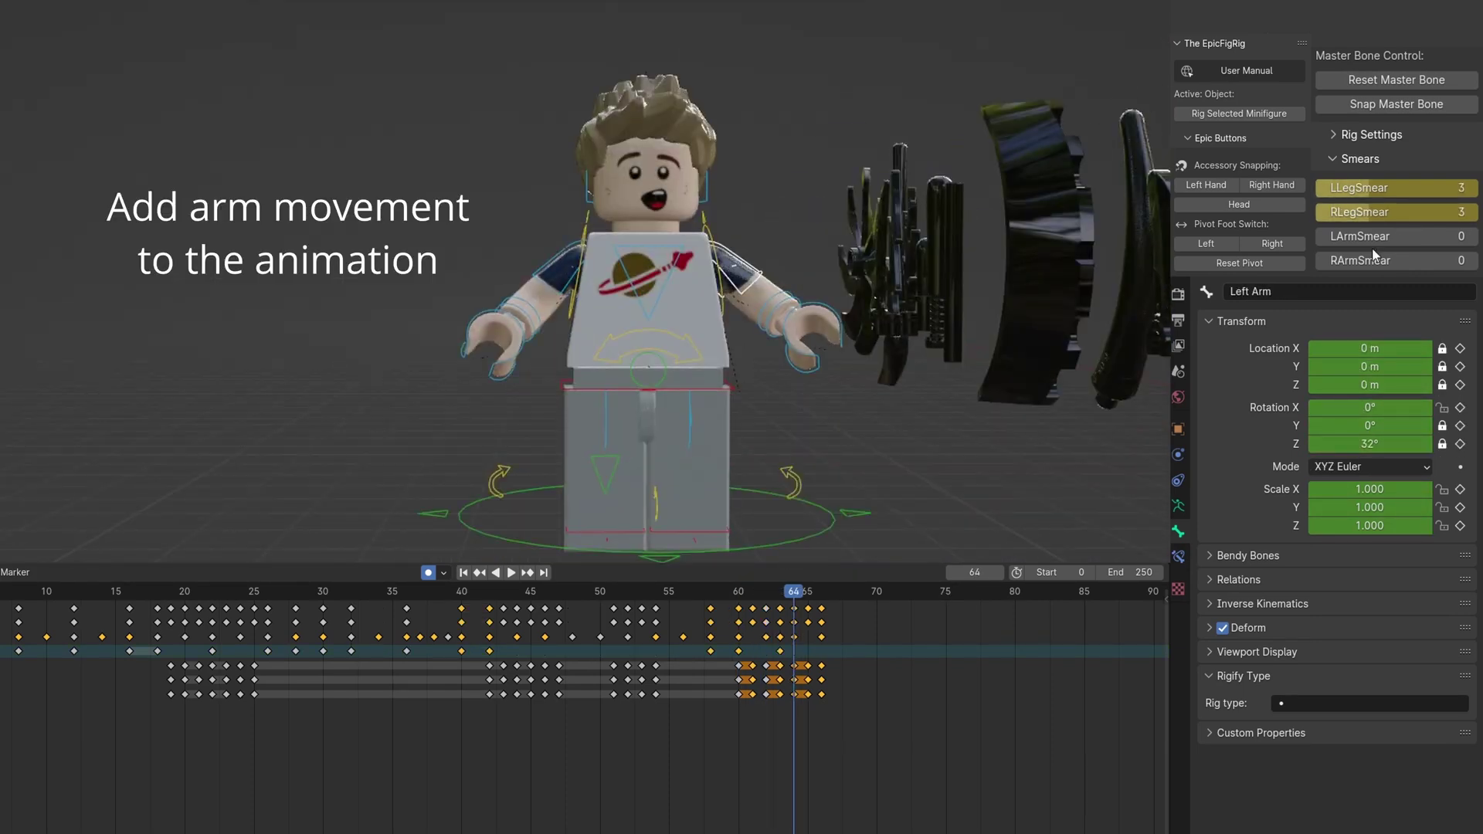
pyautogui.moveTo(1369, 443); pyautogui.dragTo(1429, 444)
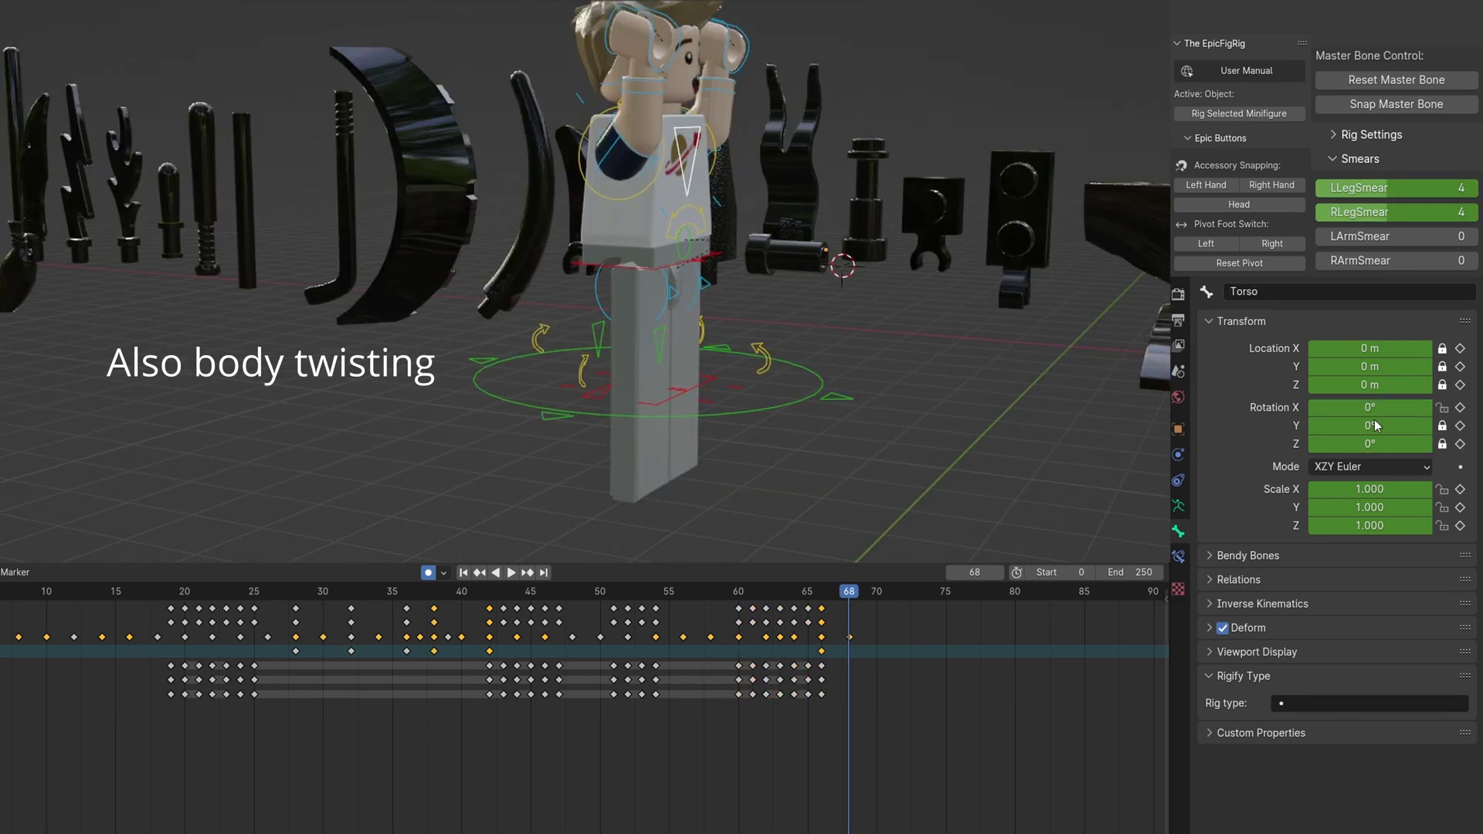
pyautogui.moveTo(1371, 407); pyautogui.dragTo(1383, 407)
pyautogui.click(1372, 401)
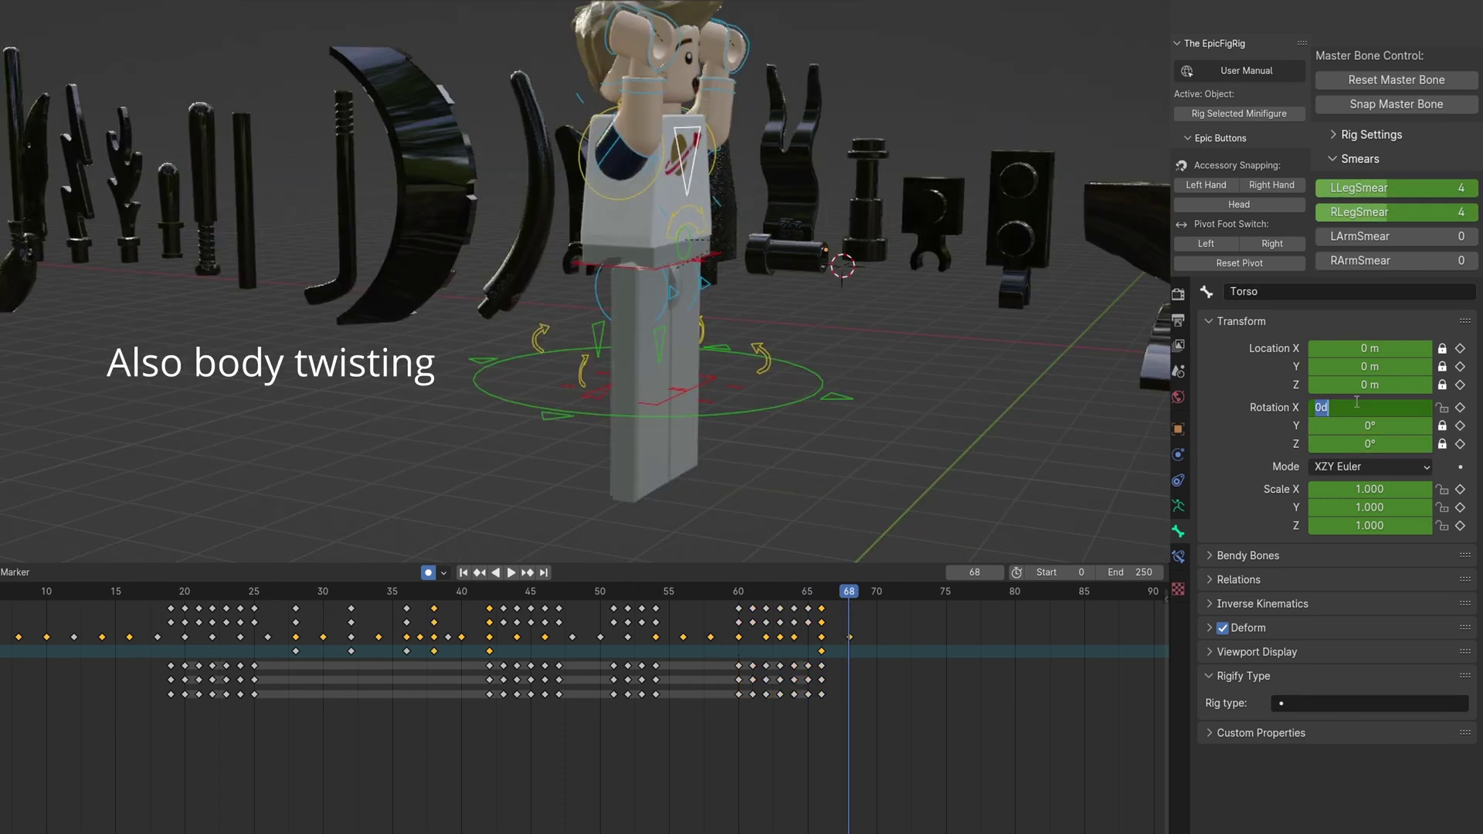
pyautogui.moveTo(1383, 415); pyautogui.dragTo(1375, 408)
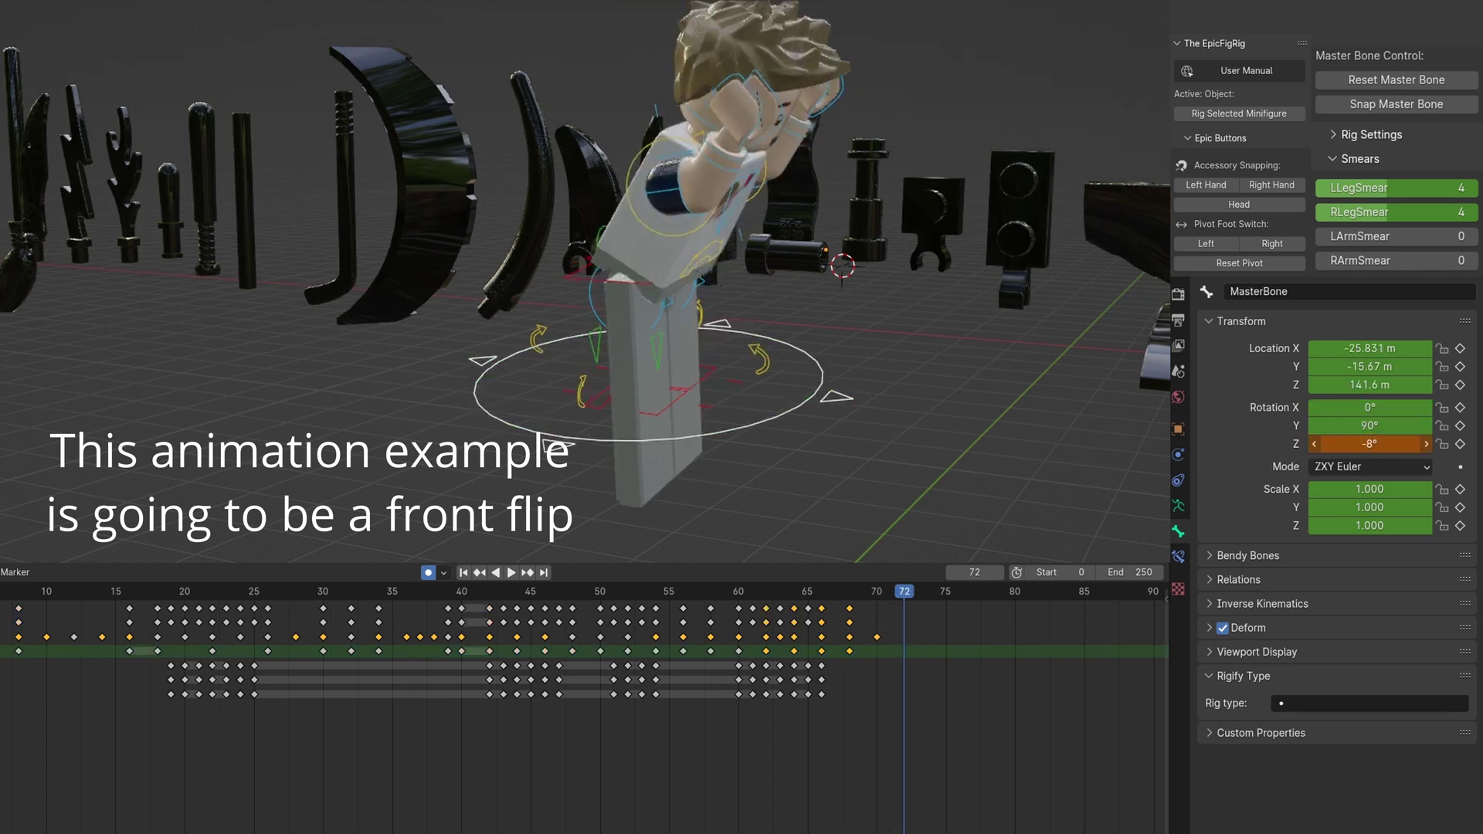
# - Tip the whole figure forward into the flip, check frames 70–73, adjust the leg control, and nod the head
pyautogui.moveTo(1382, 407); pyautogui.dragTo(1387, 407)
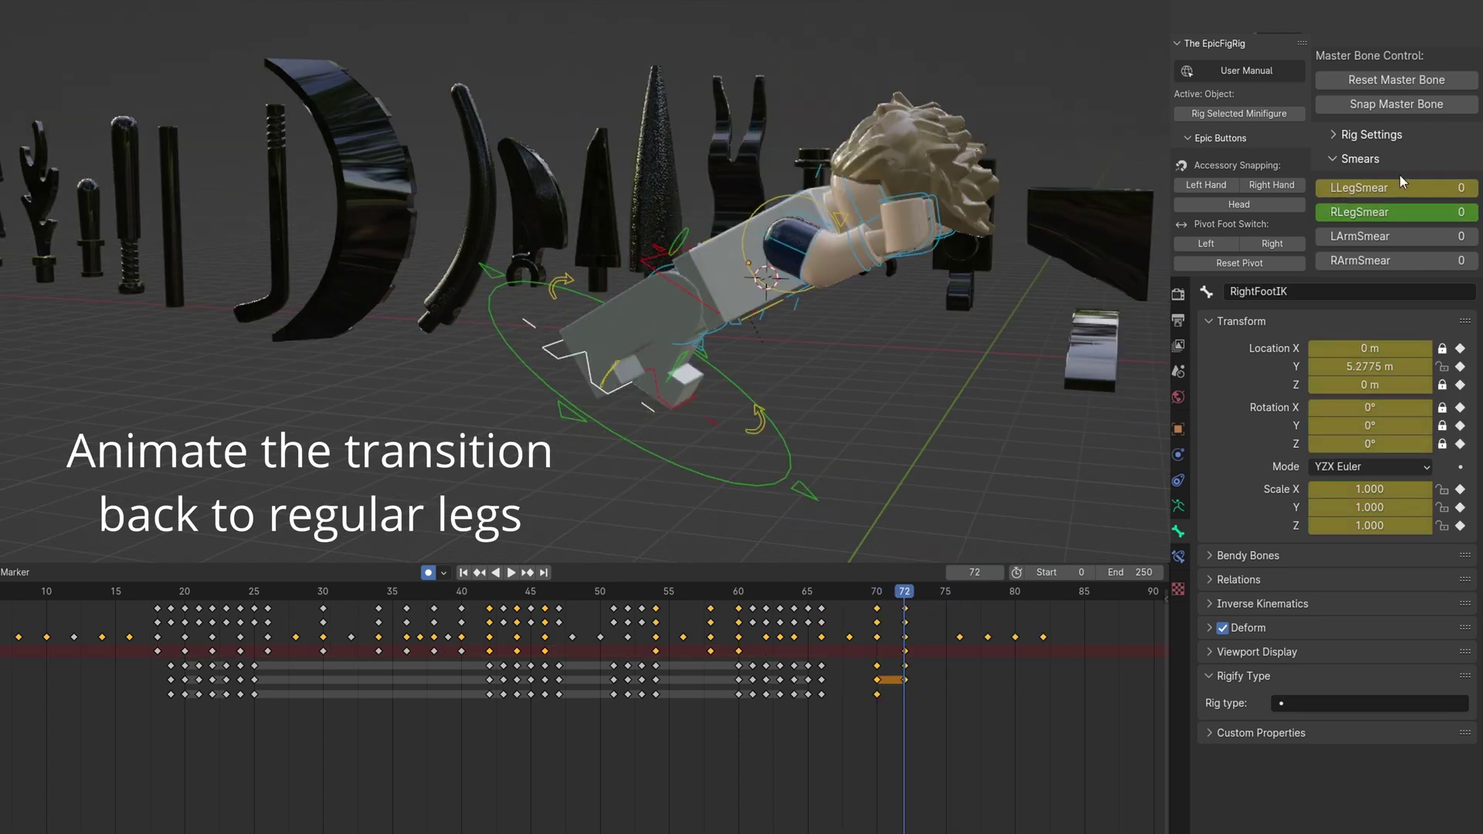
pyautogui.moveTo(876, 592); pyautogui.dragTo(919, 593)
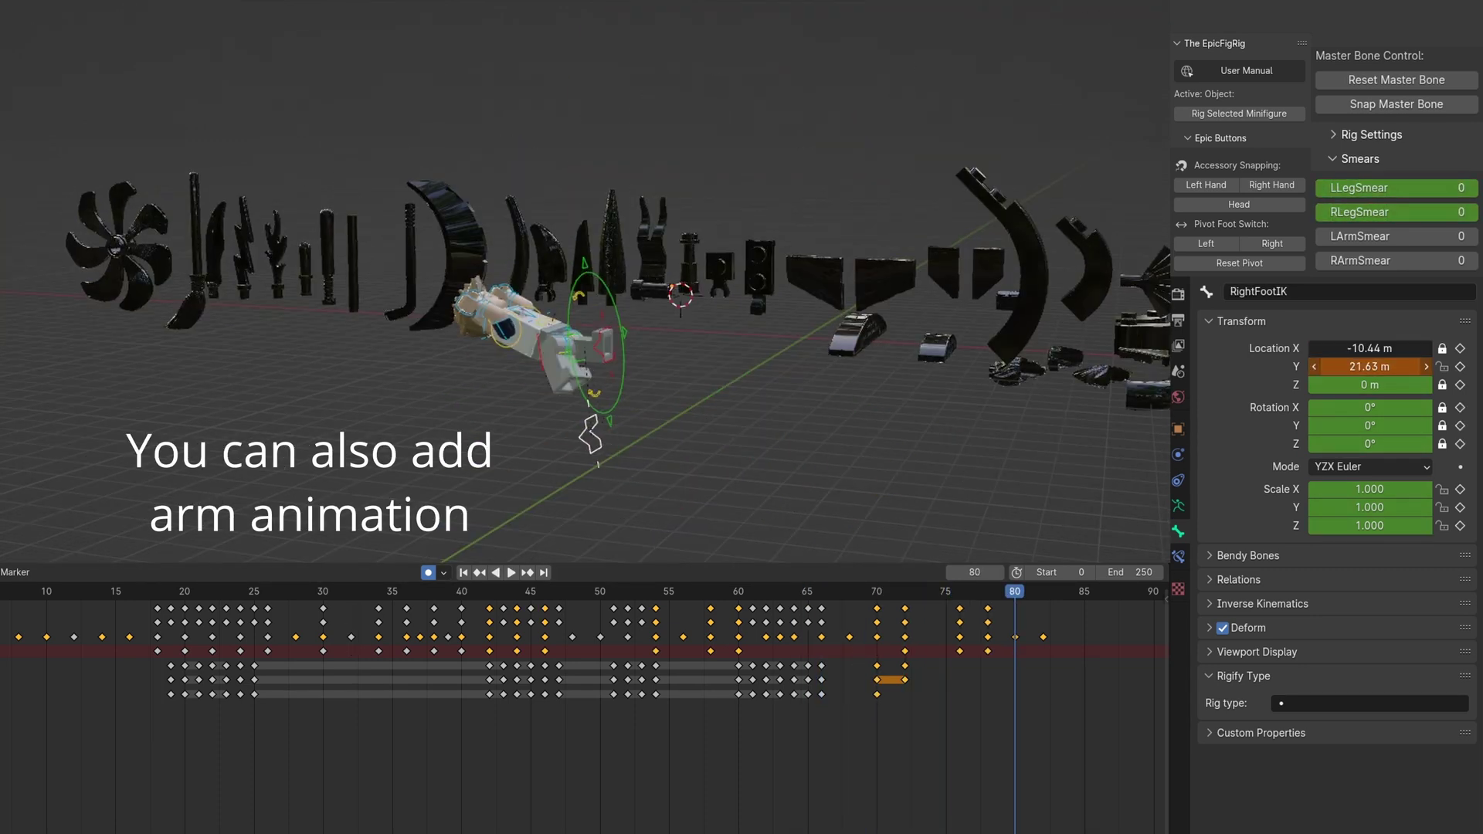
pyautogui.moveTo(1370, 366); pyautogui.dragTo(1390, 366)
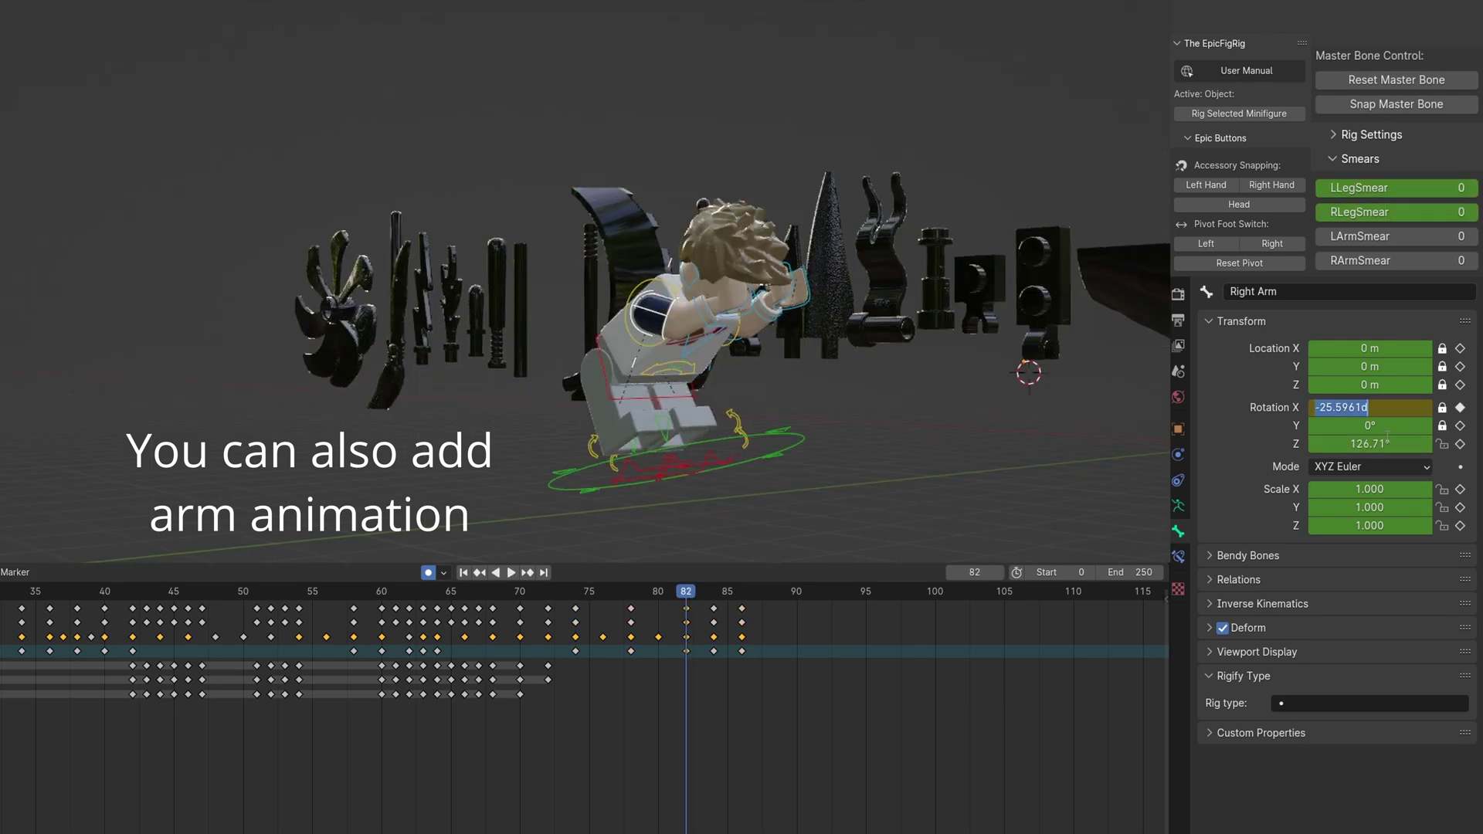
pyautogui.press('Return')
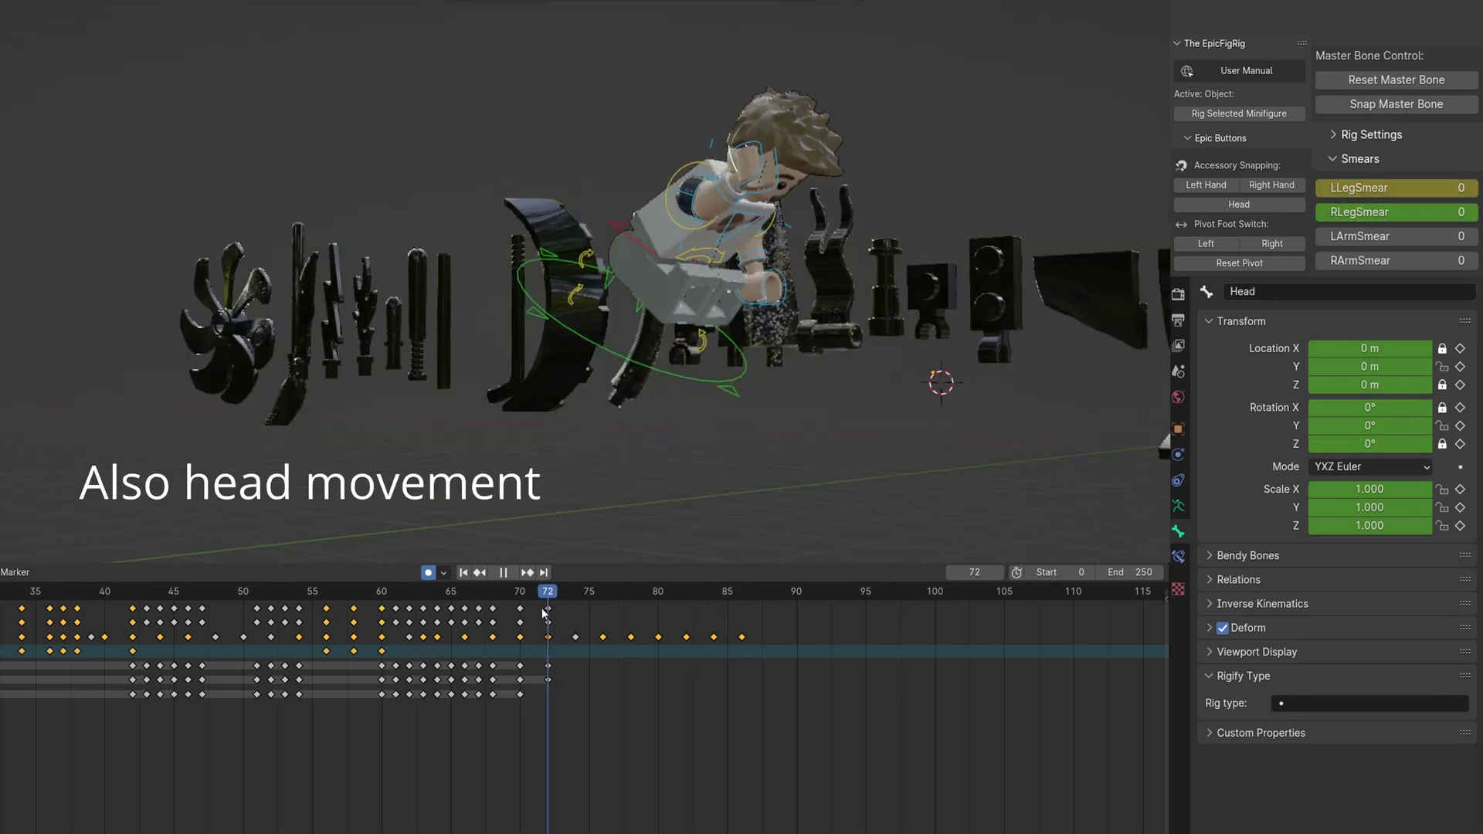
pyautogui.moveTo(1369, 407); pyautogui.dragTo(1405, 408)
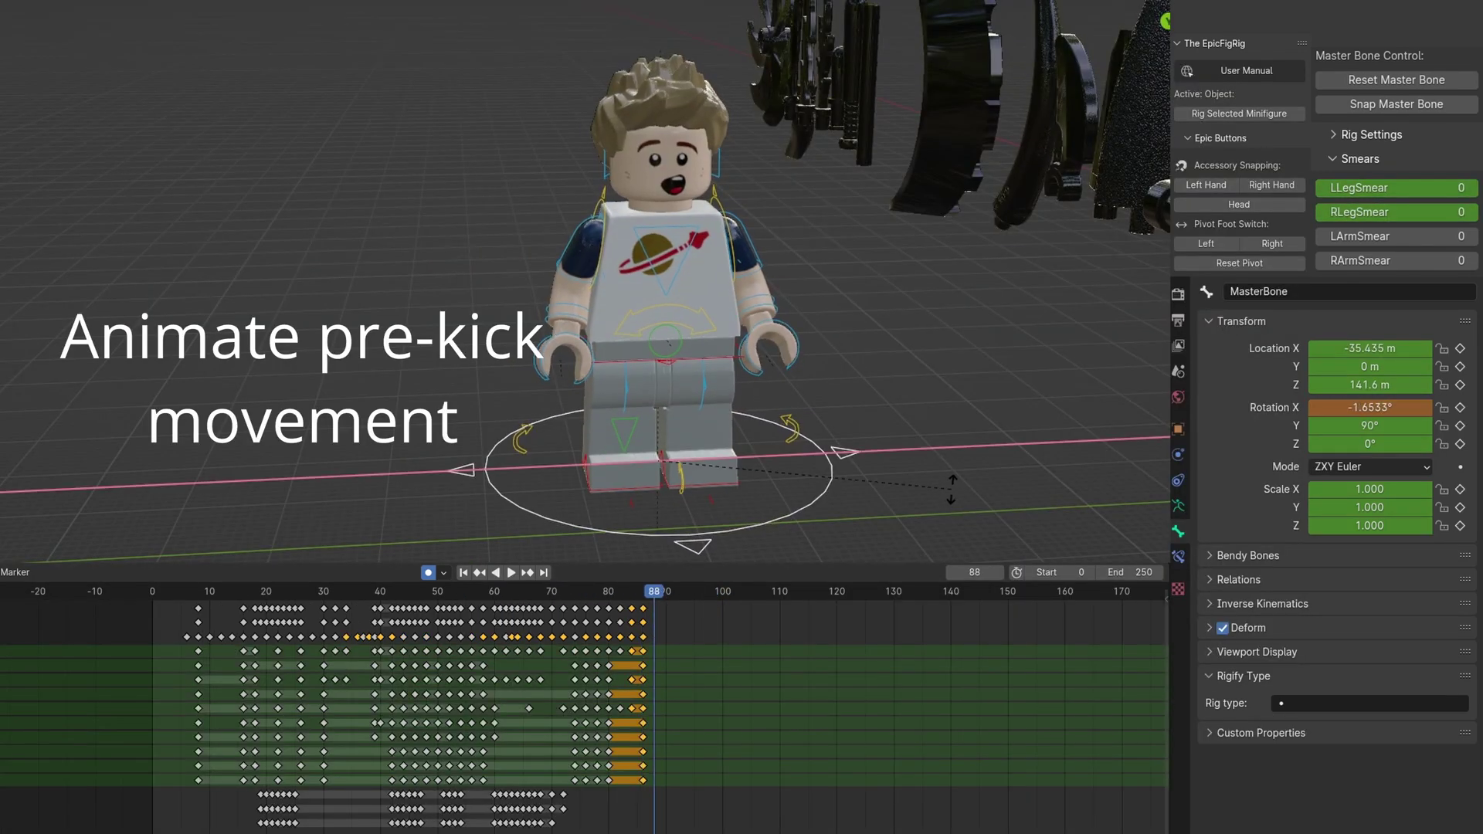
# - Turn BodyControlBoneIK slightly on Z and key it at frame 90
pyautogui.click(865, 363)
pyautogui.moveTo(1369, 444); pyautogui.dragTo(1382, 443)
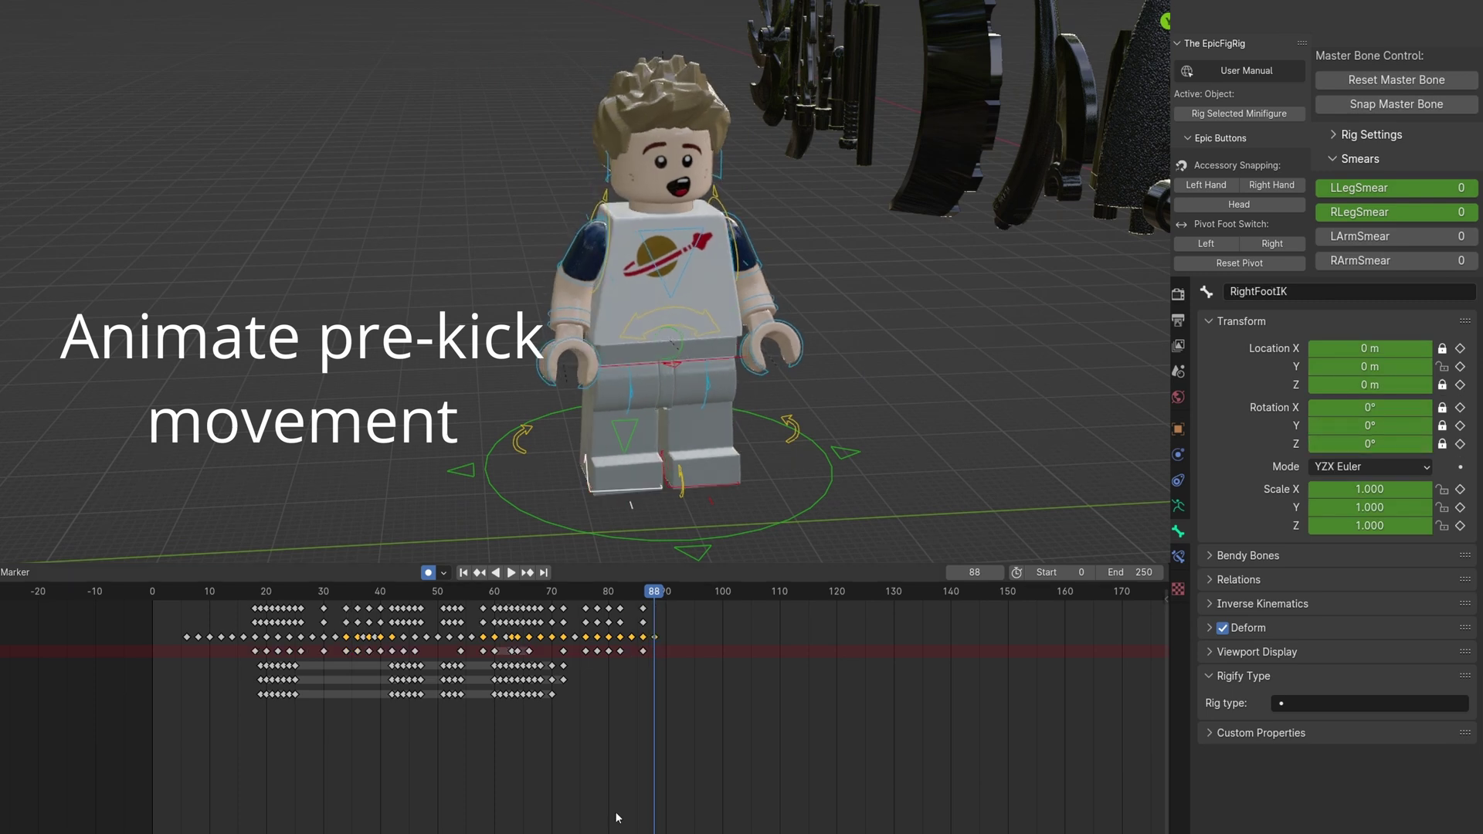
pyautogui.moveTo(695, 502); pyautogui.dragTo(757, 506, button='middle')
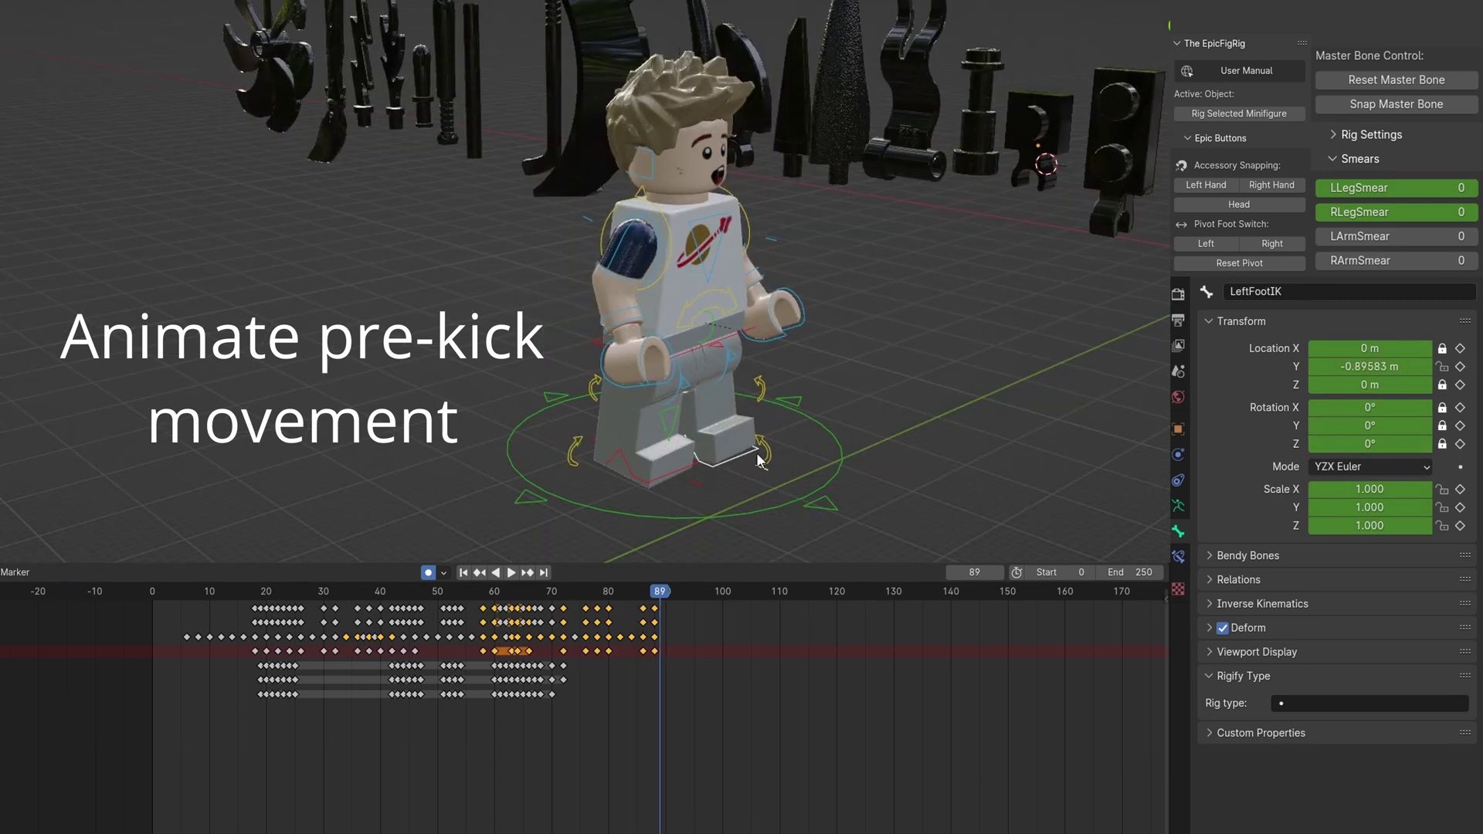
pyautogui.press('Right')
pyautogui.press('i')
# - Move the RightFootIK control forward into the kick around frame 94
pyautogui.click(693, 383)
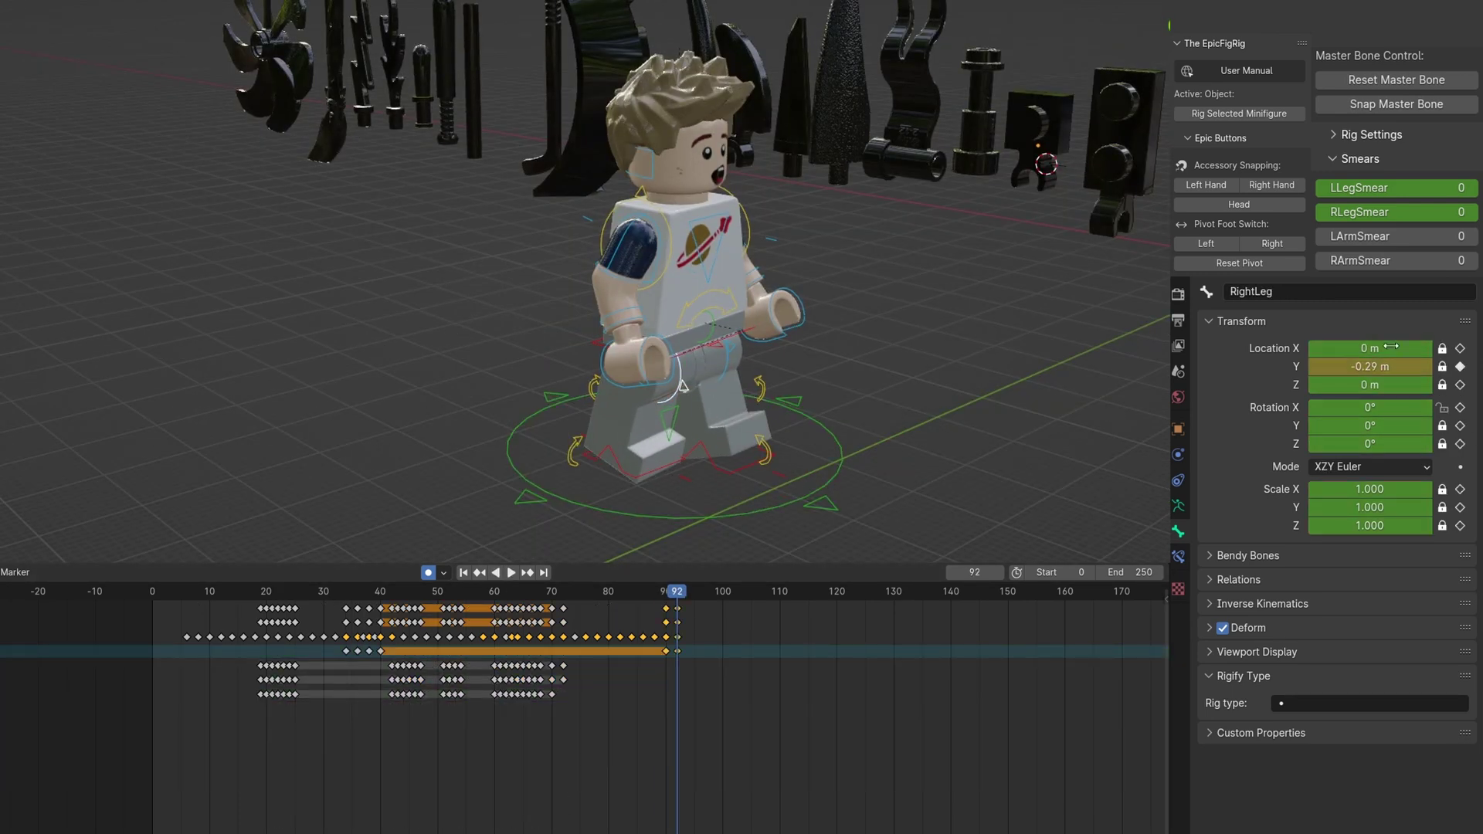
pyautogui.click(664, 459)
pyautogui.moveTo(664, 459); pyautogui.dragTo(599, 497, button='middle')
pyautogui.press('Right')
pyautogui.press('Right')
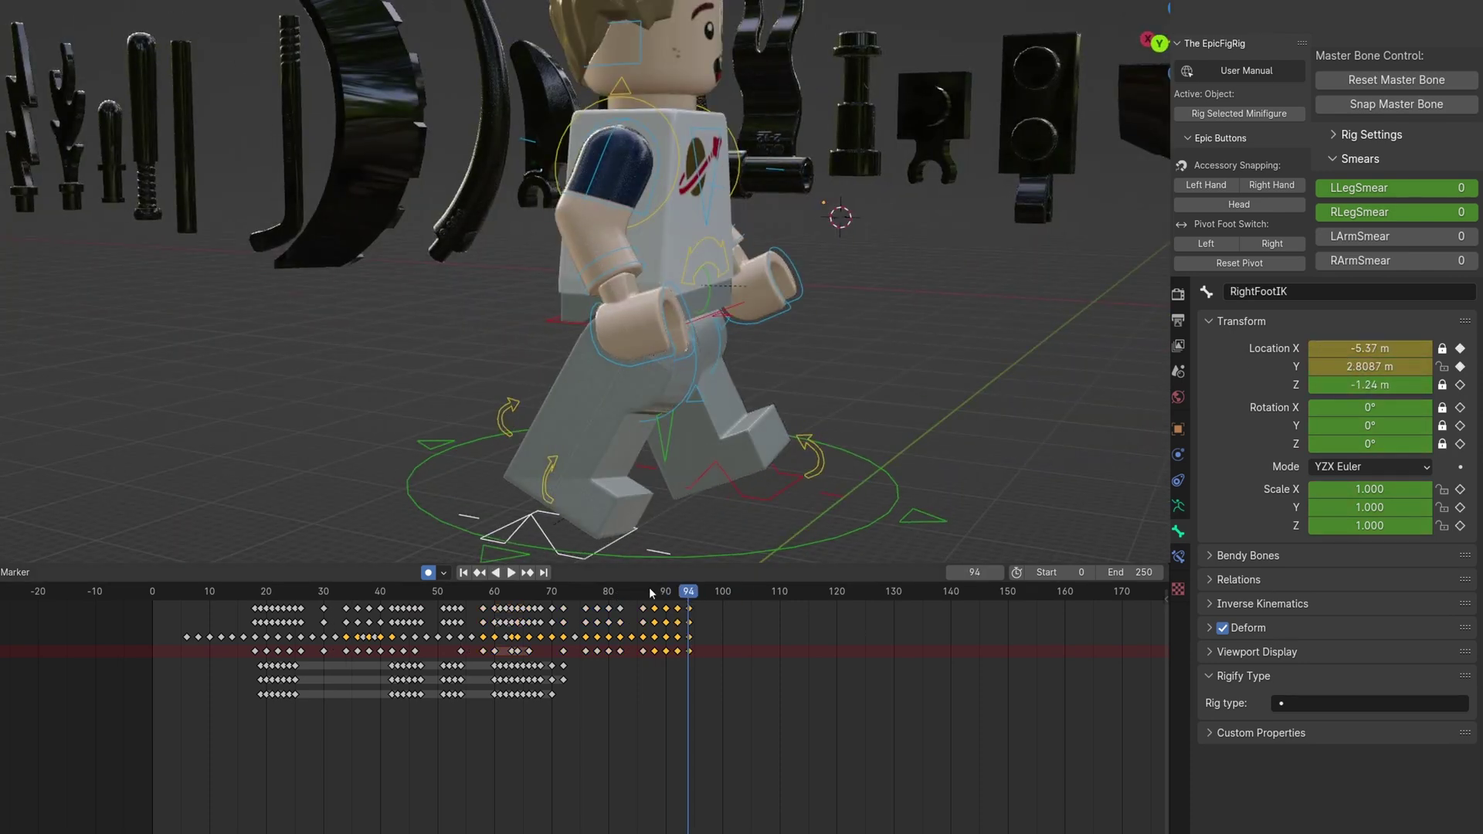
pyautogui.moveTo(649, 587); pyautogui.dragTo(694, 591)
pyautogui.click(682, 556)
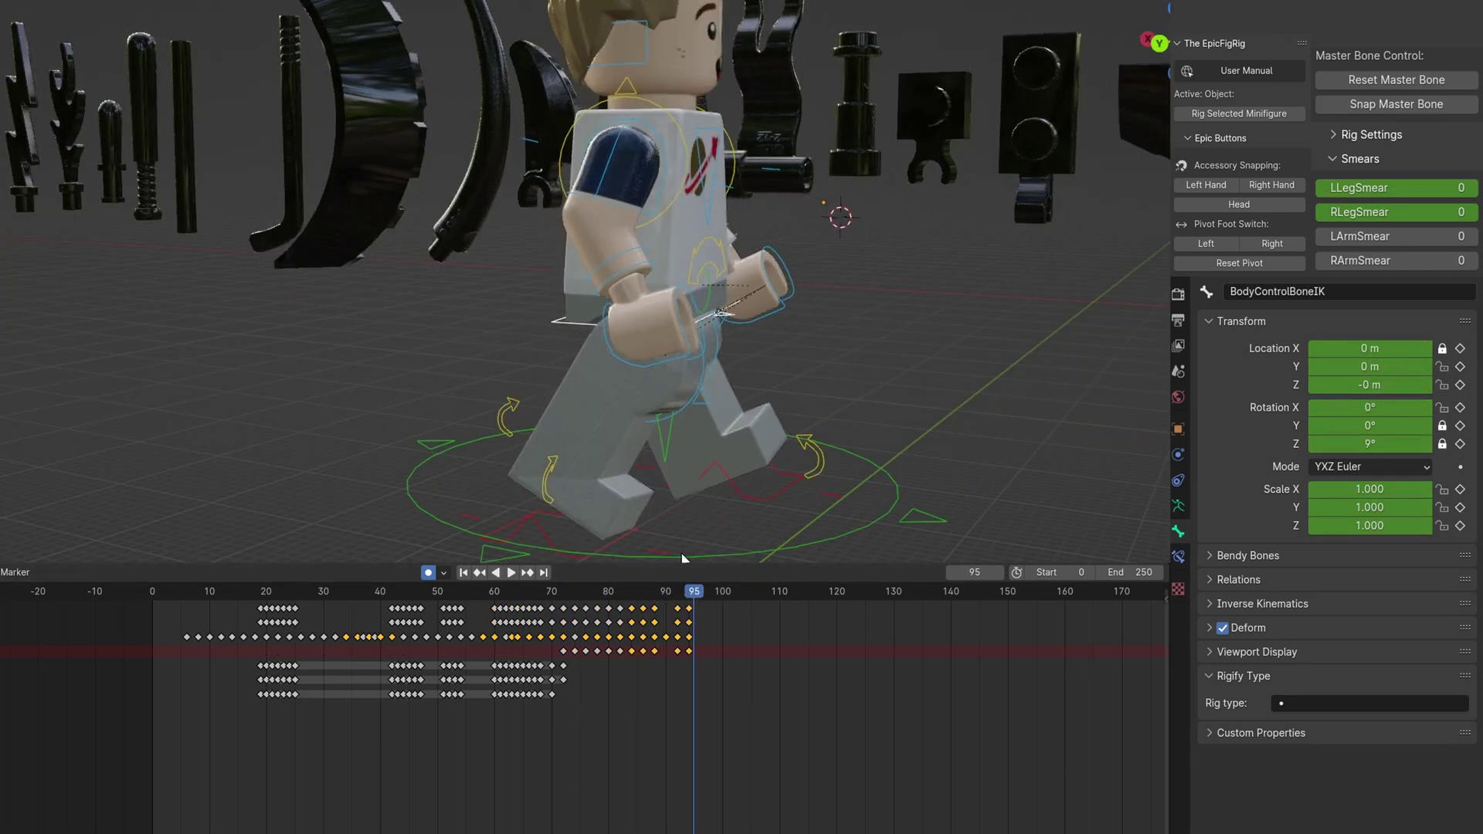
pyautogui.click(572, 525)
pyautogui.moveTo(572, 525); pyautogui.dragTo(610, 494)
# - Play the kick and review frames 90–94 with the right leg bone selected
pyautogui.press('space')
pyautogui.click(668, 594)
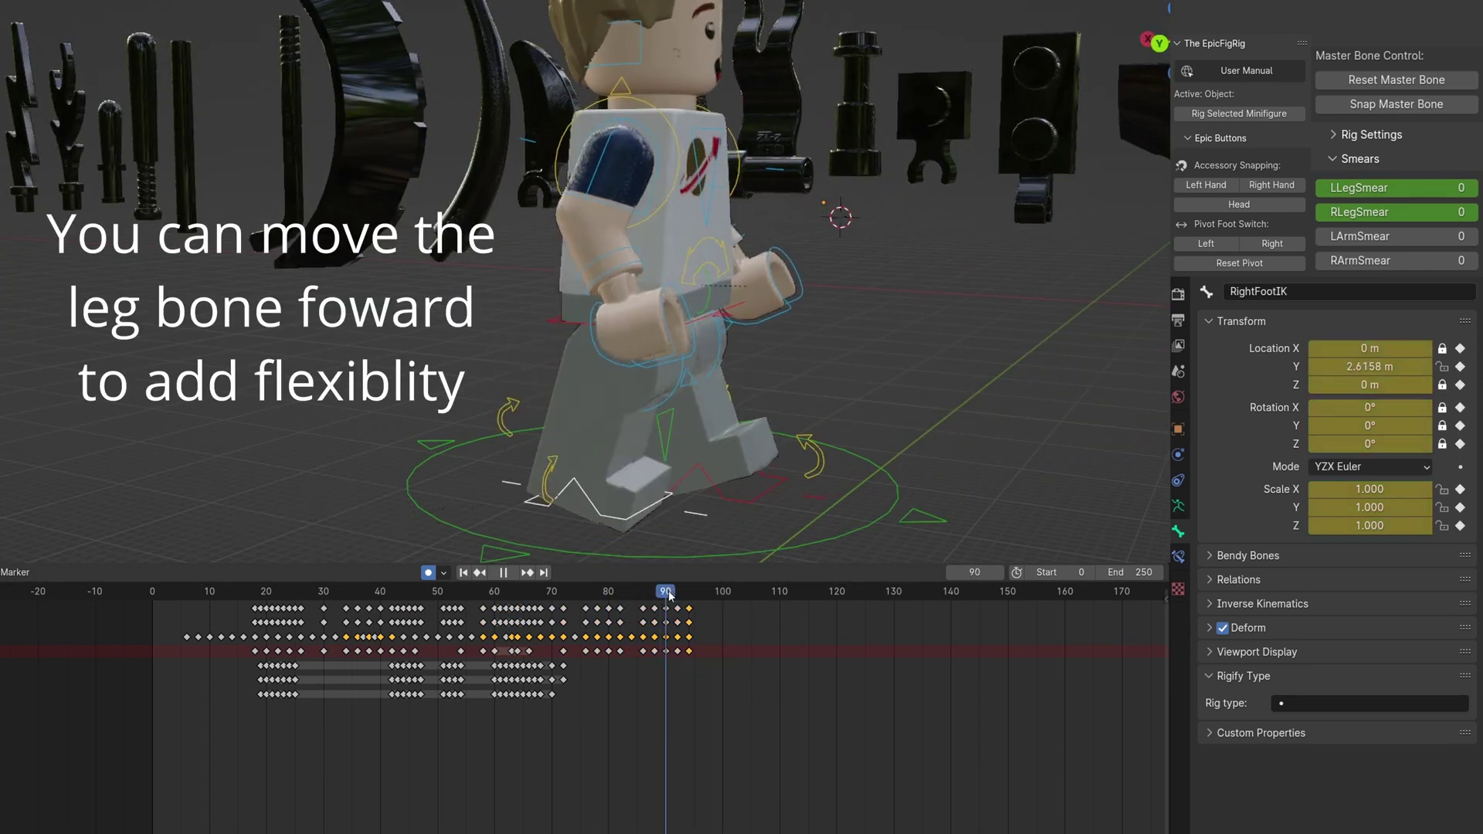
pyautogui.moveTo(669, 595); pyautogui.dragTo(688, 591)
pyautogui.click(725, 317)
pyautogui.moveTo(726, 317); pyautogui.dragTo(1006, 518, button='middle')
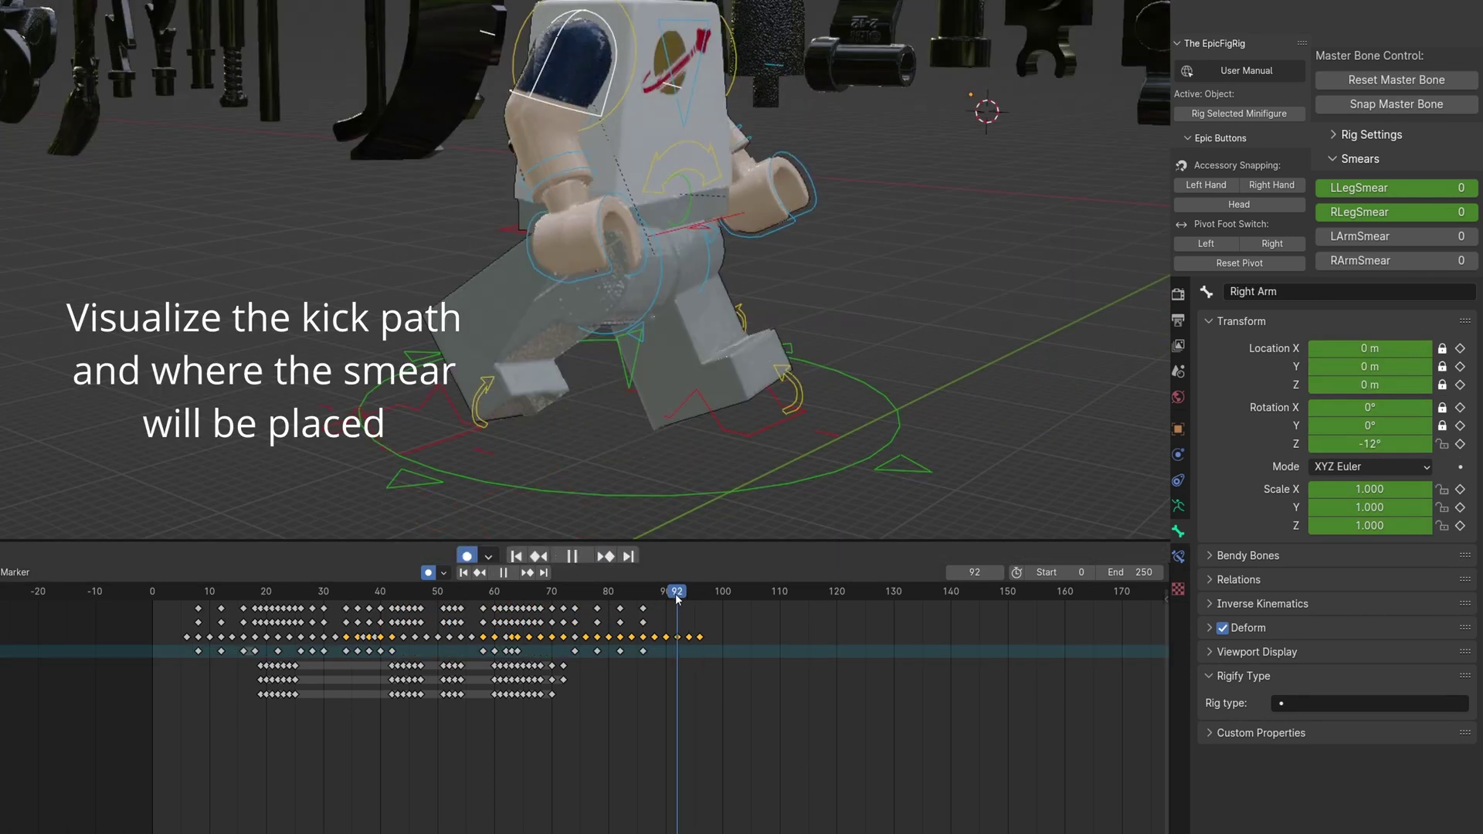
pyautogui.press('space')
# - Swing the right arm up, then duplicate and join the smear pieces and snap them to the leg
pyautogui.moveTo(1369, 443); pyautogui.dragTo(1317, 444)
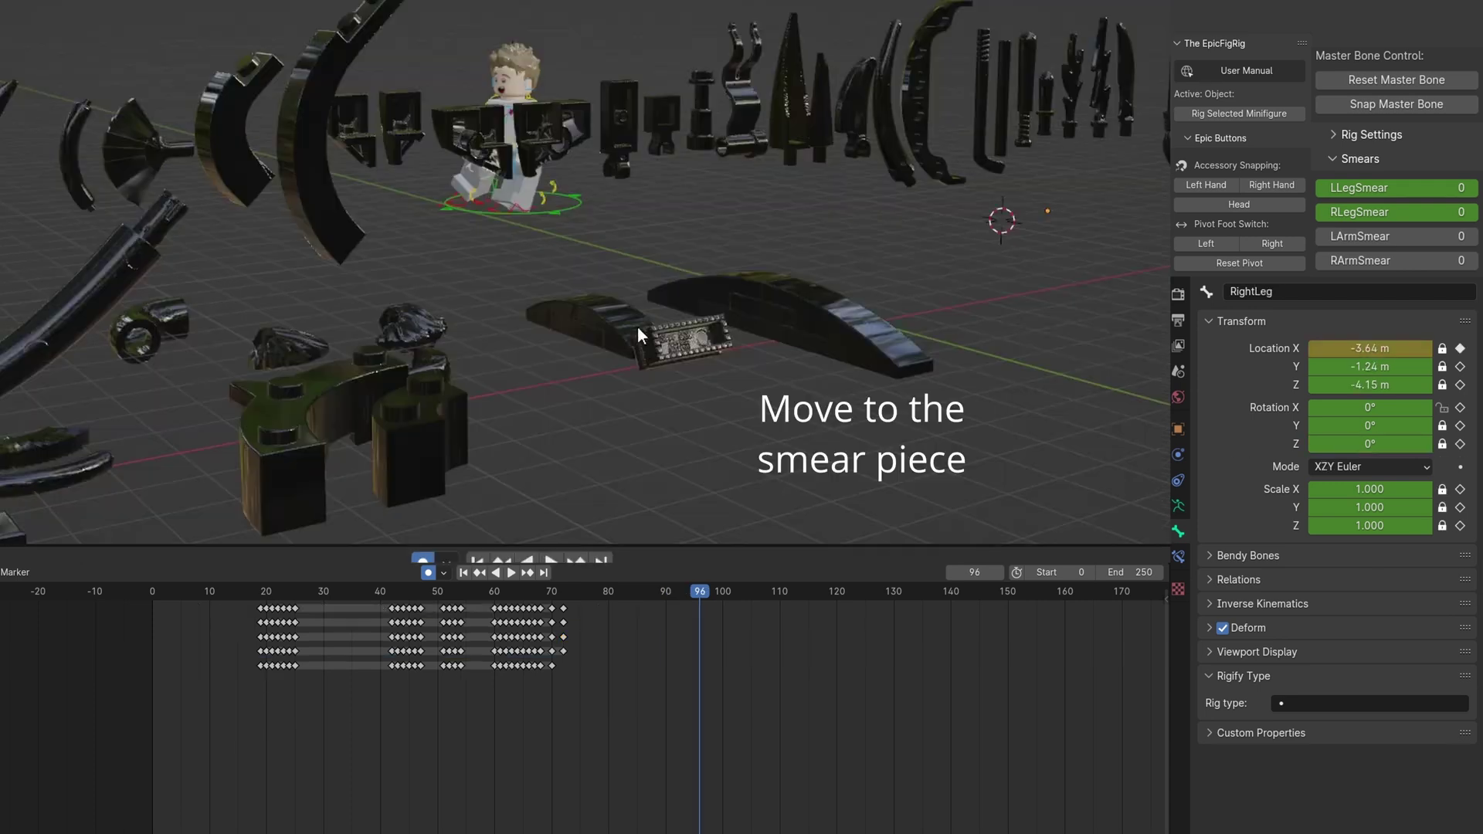
pyautogui.hotkey('ctrl', 'Tab')
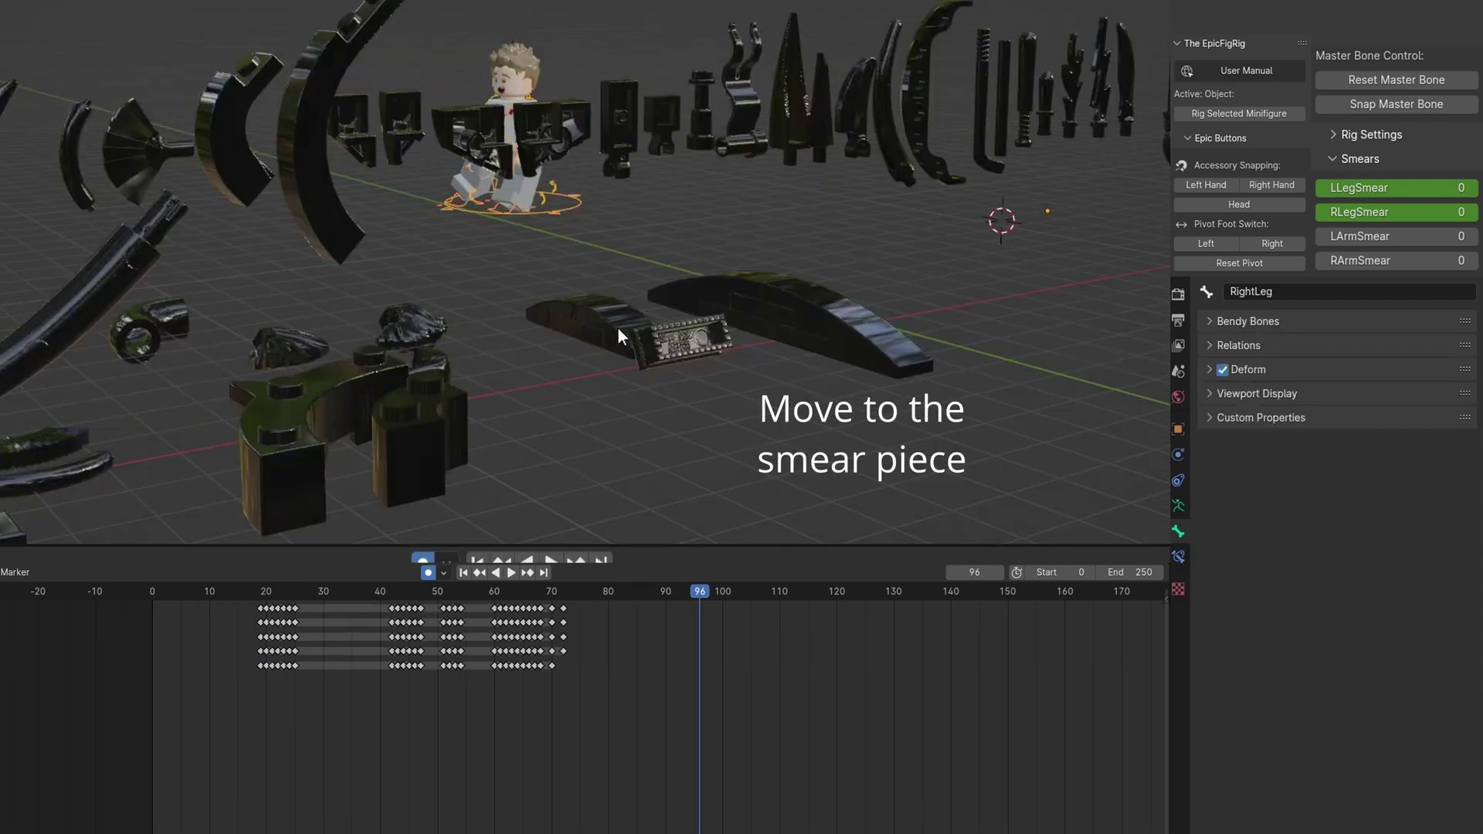
pyautogui.click(608, 332)
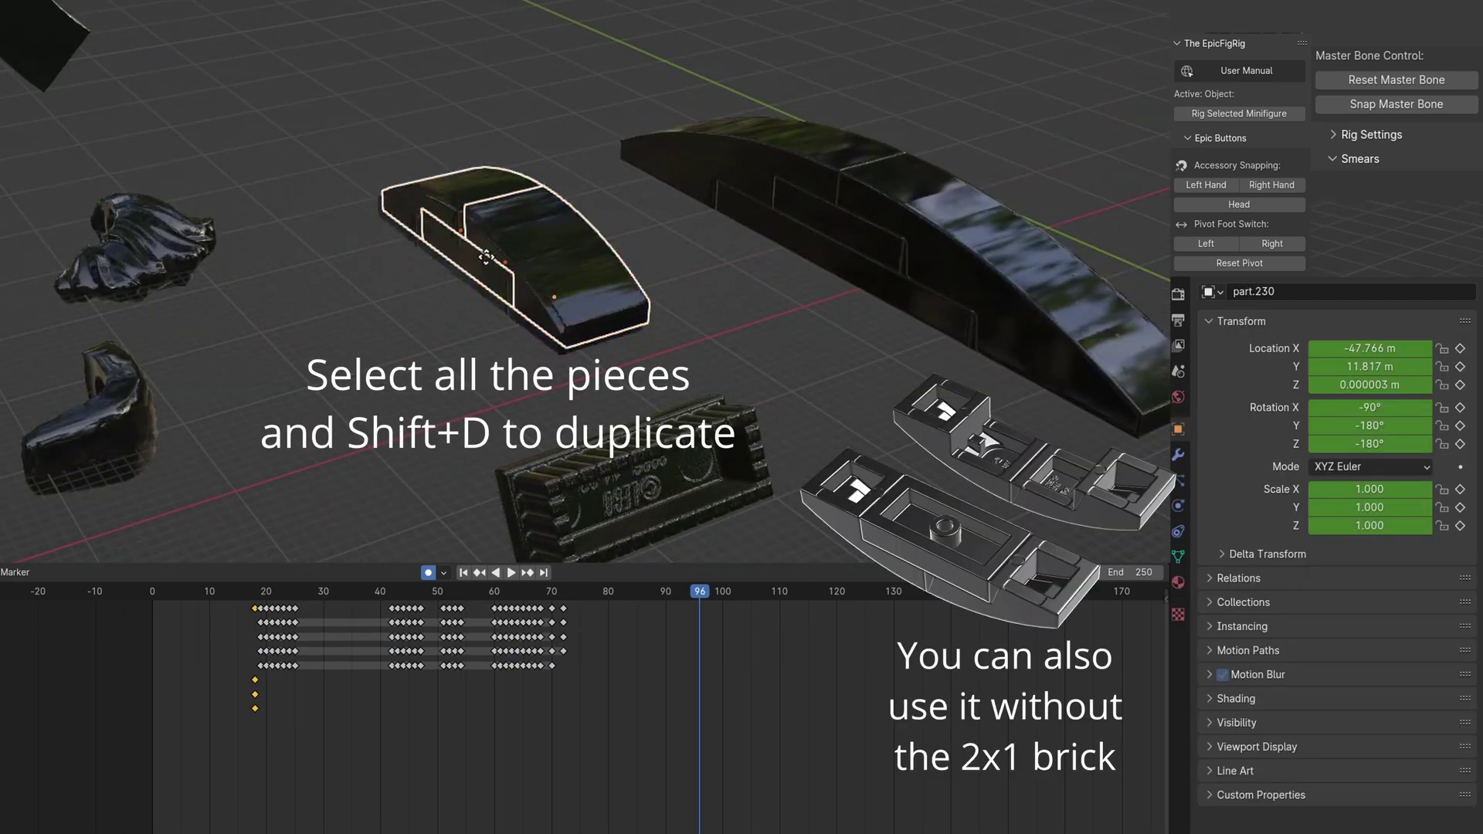
pyautogui.hotkey('shift', 'd')
pyautogui.click(564, 176)
pyautogui.hotkey('ctrl', 'j')
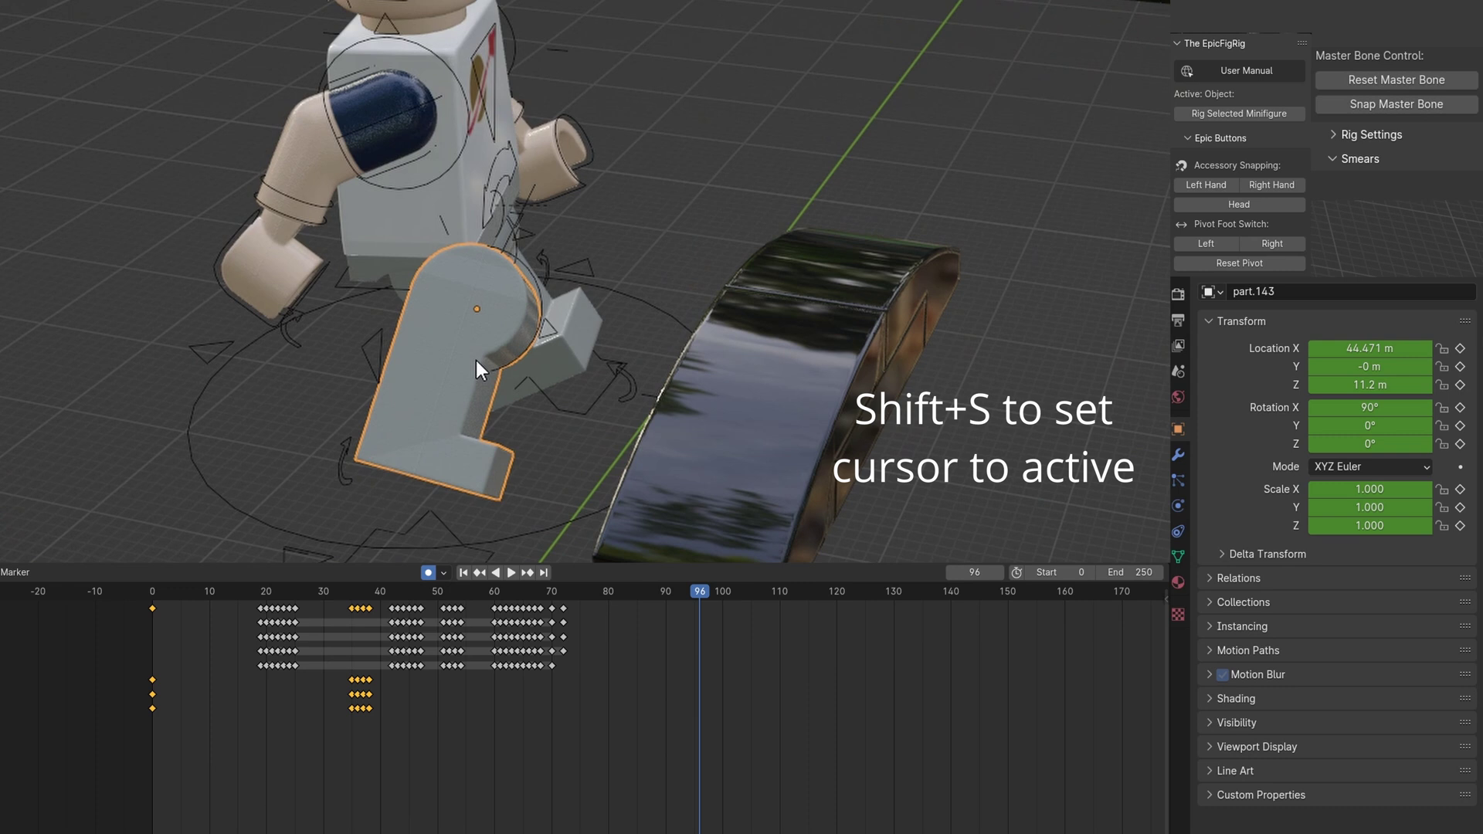
pyautogui.hotkey('shift', 's')
pyautogui.click(608, 462)
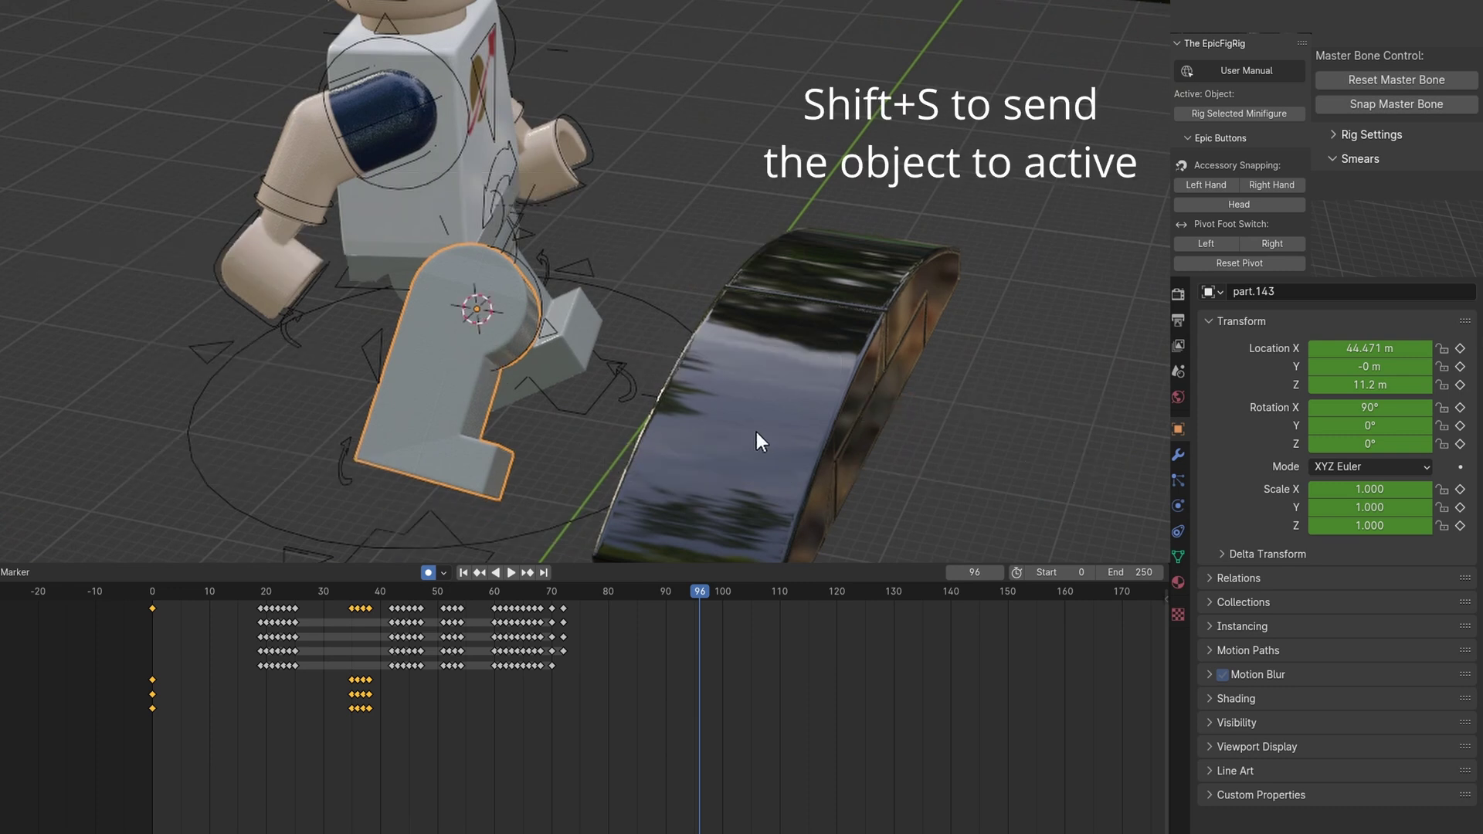
pyautogui.hotkey('shift', 's')
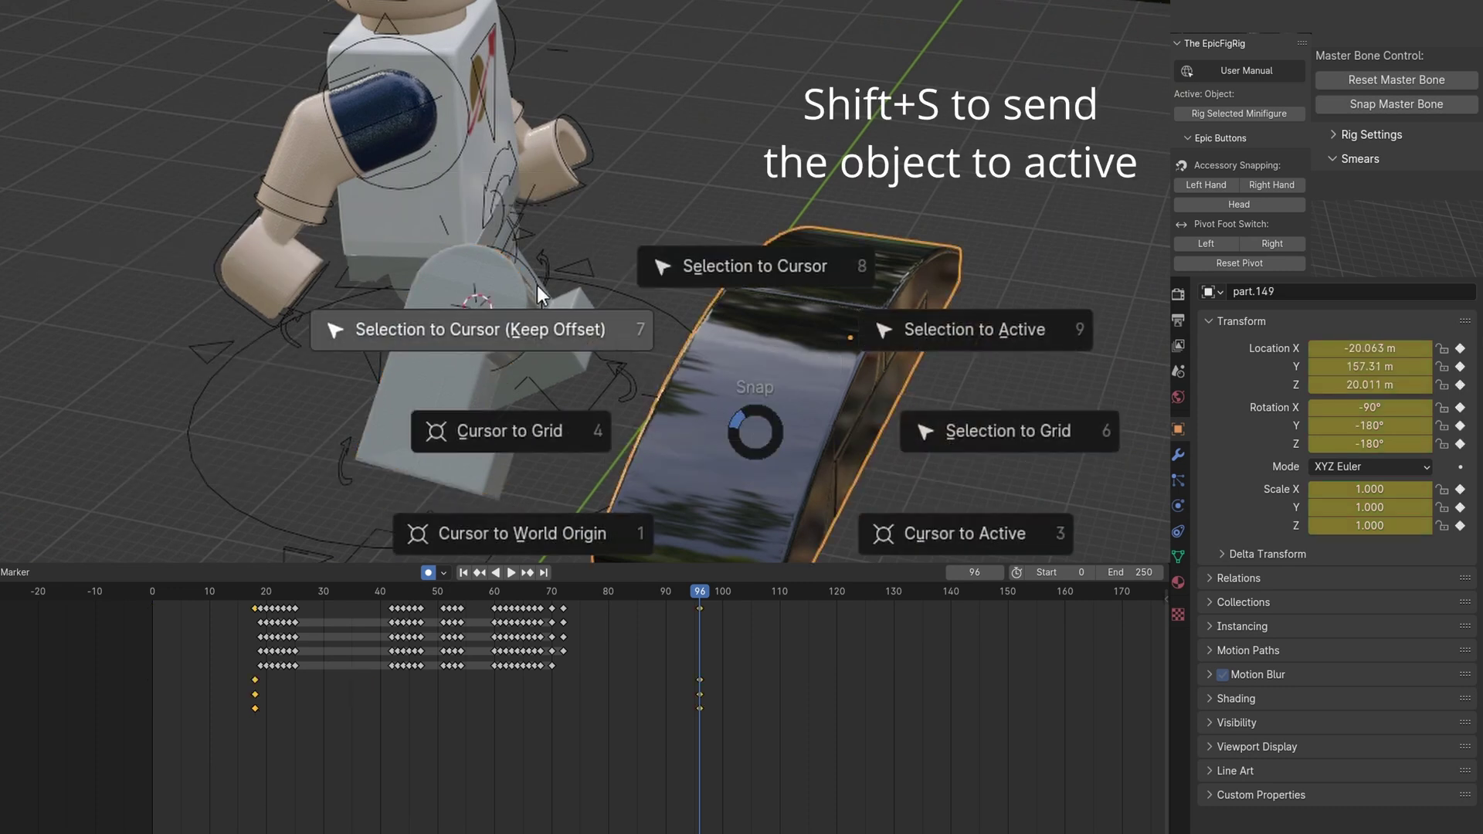
# - Copy the leg's hex colour A1A5A2 and paste it into the smear piece's colour slots
pyautogui.click(266, 740)
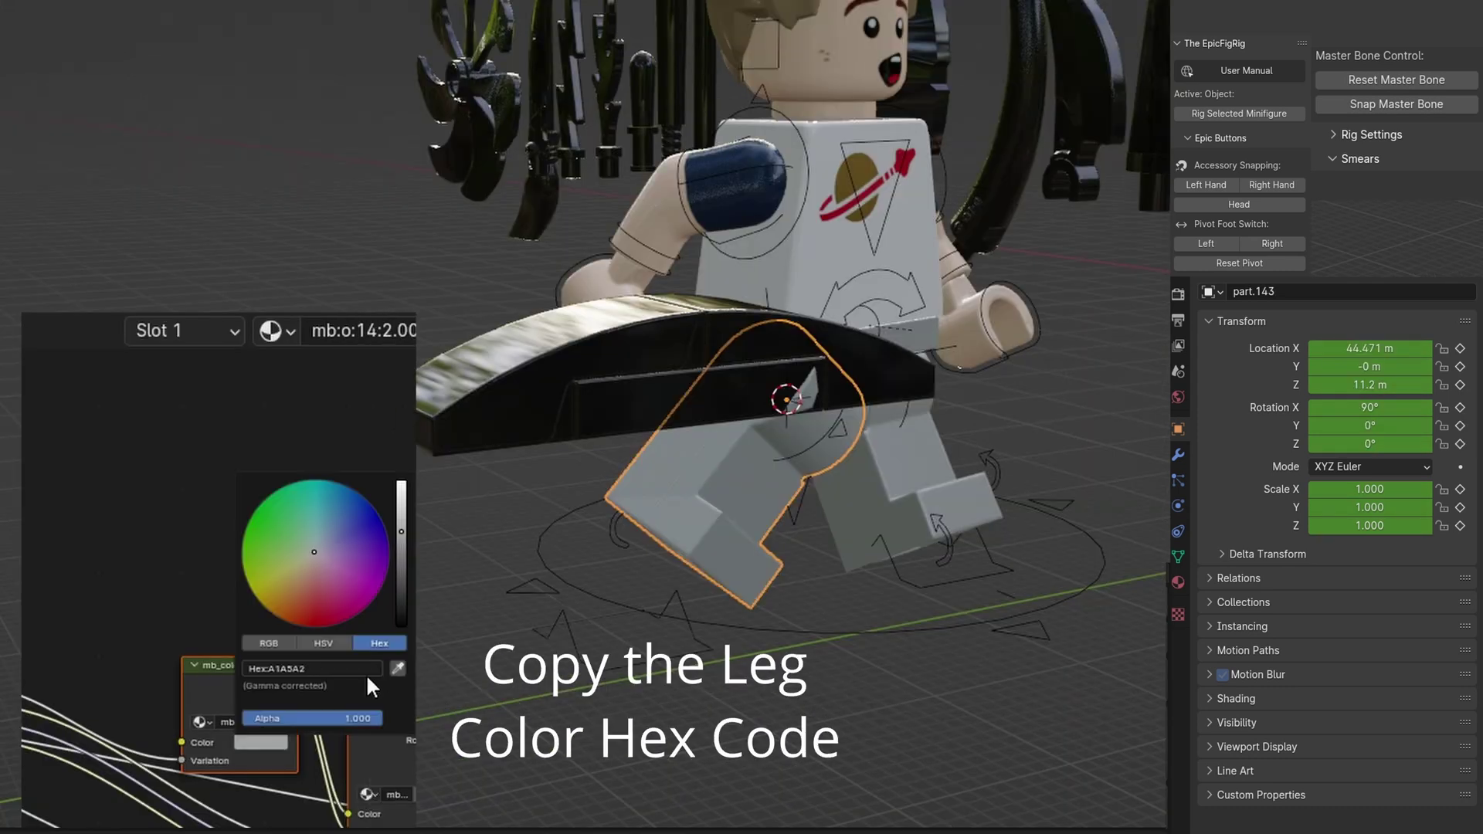
pyautogui.click(355, 667)
pyautogui.hotkey('ctrl', 'c')
pyautogui.click(608, 364)
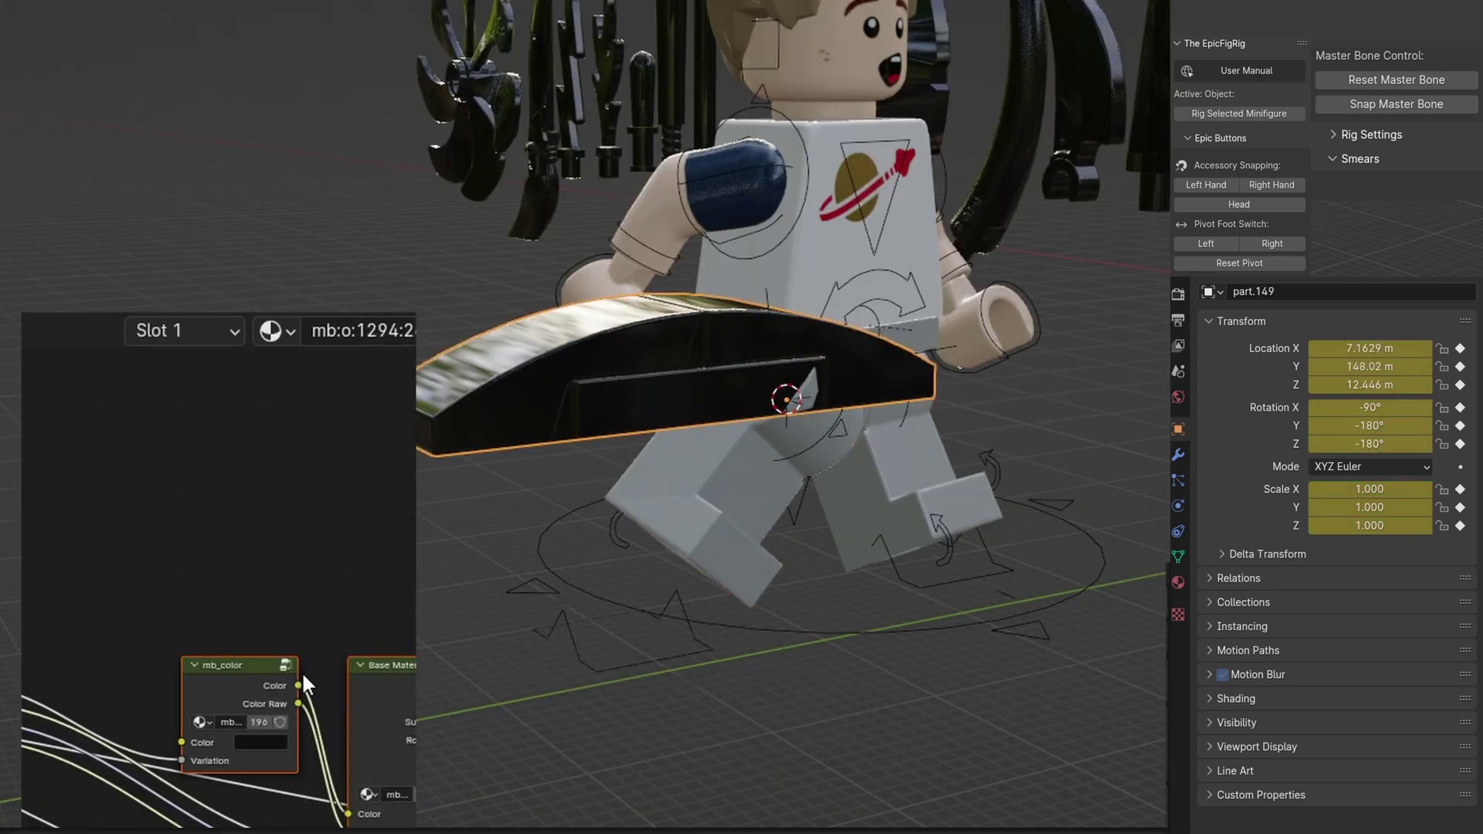
pyautogui.click(263, 744)
pyautogui.click(266, 667)
pyautogui.hotkey('ctrl', 'v')
pyautogui.press('Return')
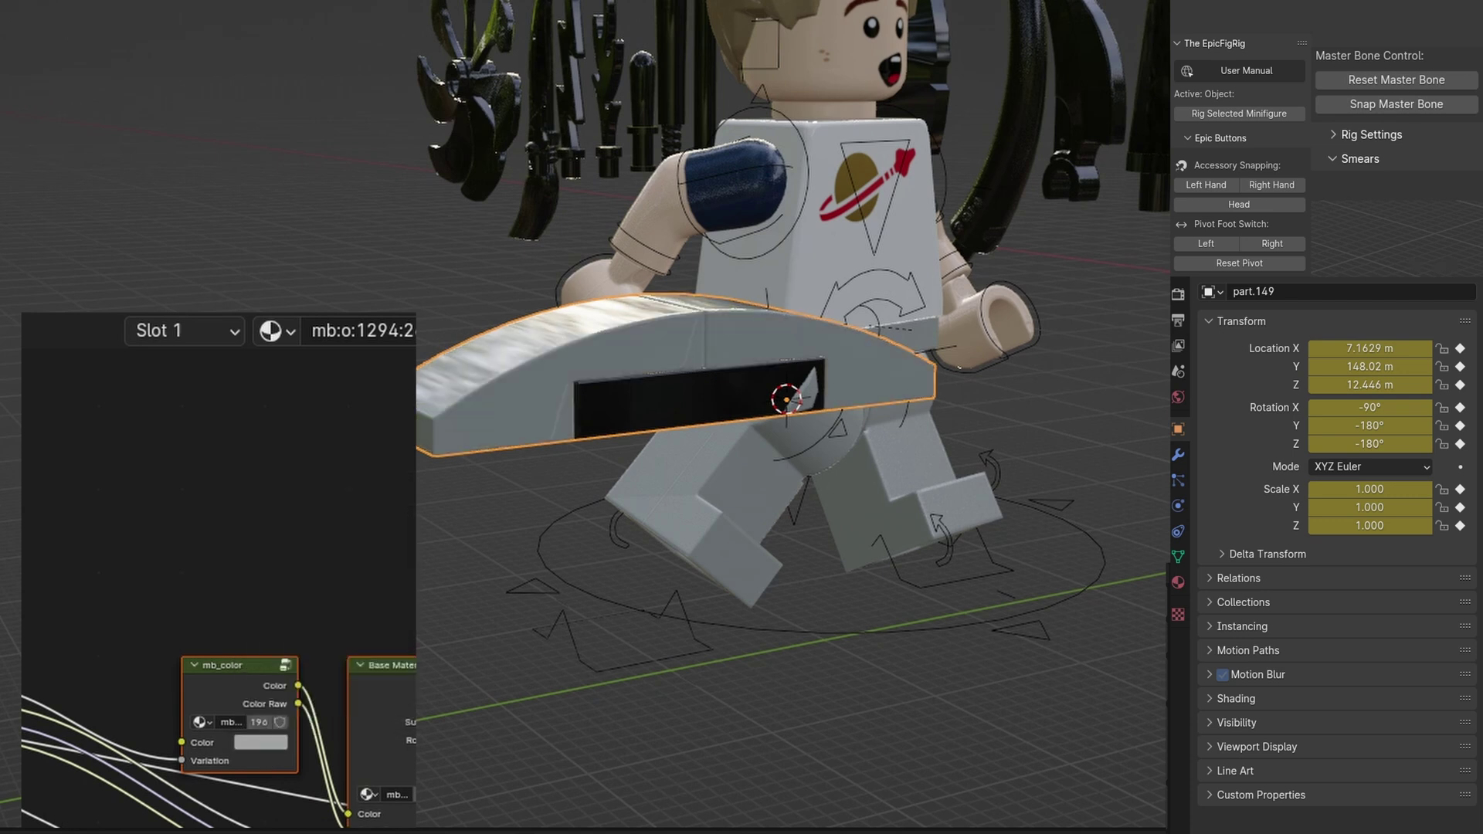
pyautogui.click(268, 753)
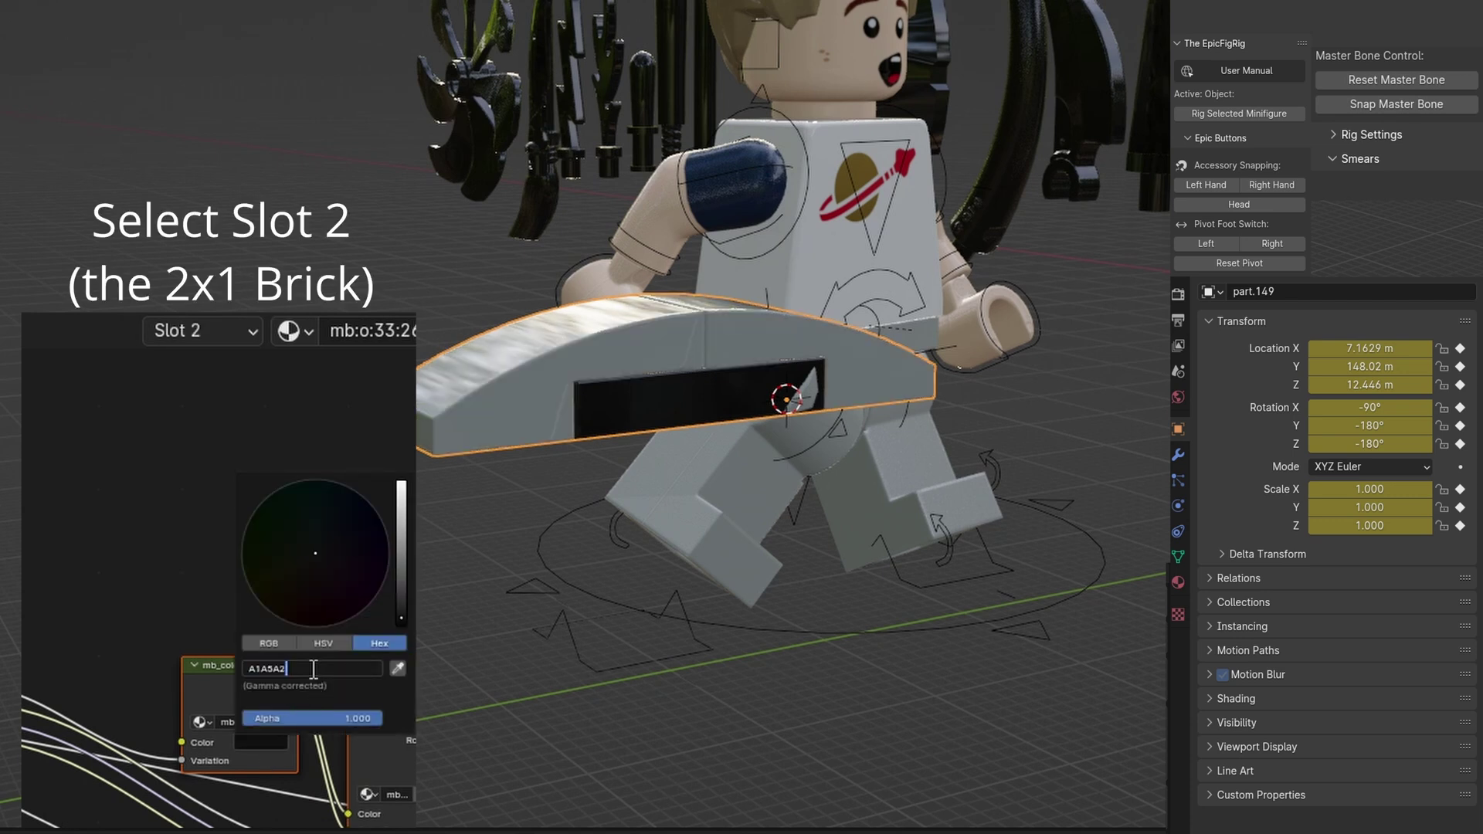
pyautogui.press('Return')
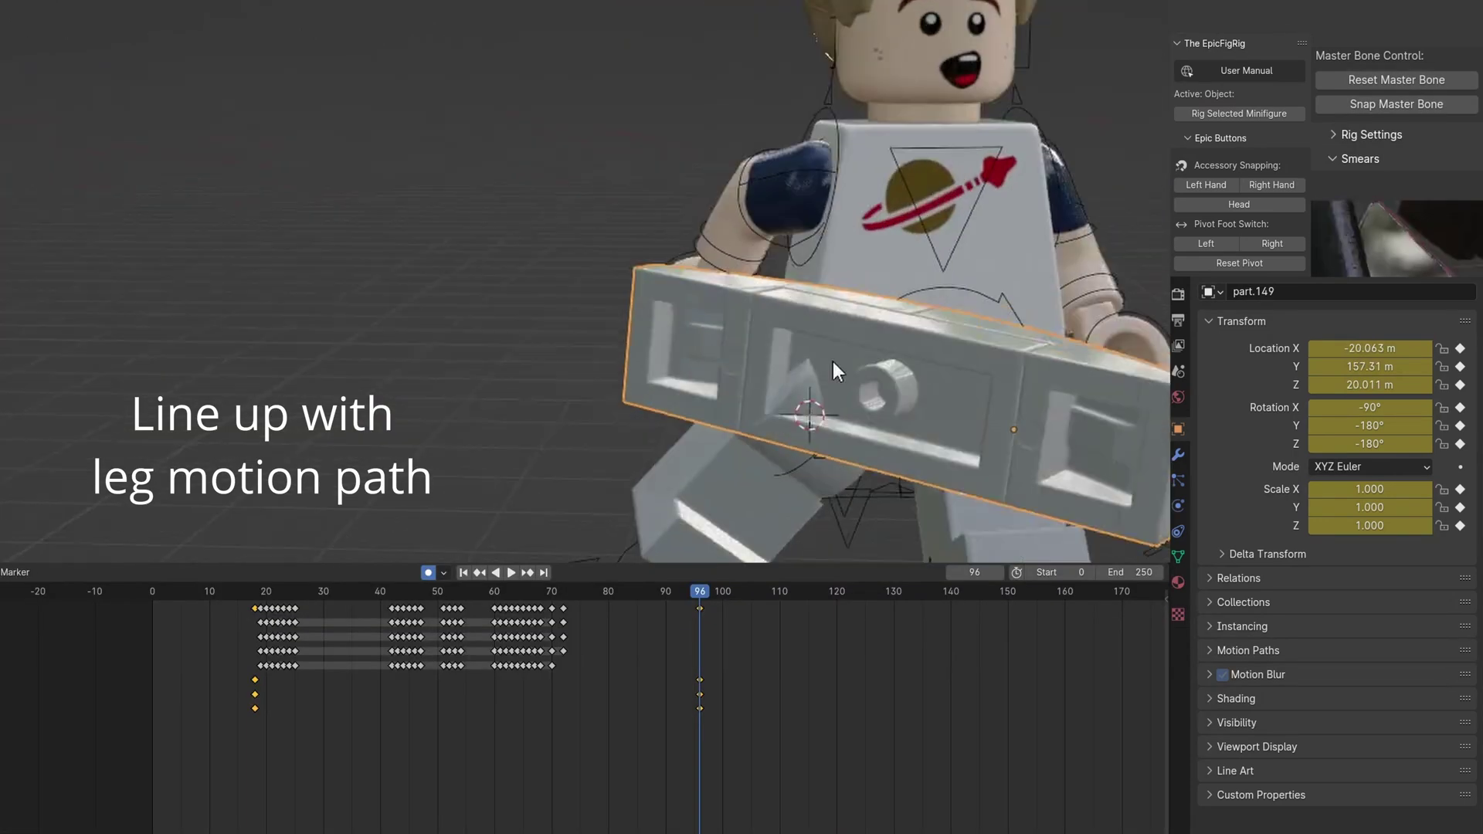
# - Step back and forth a frame to confirm the plate smear appears for only one frame
pyautogui.moveTo(833, 362)
pyautogui.mouseDown(button='middle')
pyautogui.moveTo(772, 370)
pyautogui.moveTo(818, 363)
pyautogui.mouseUp(button='middle')
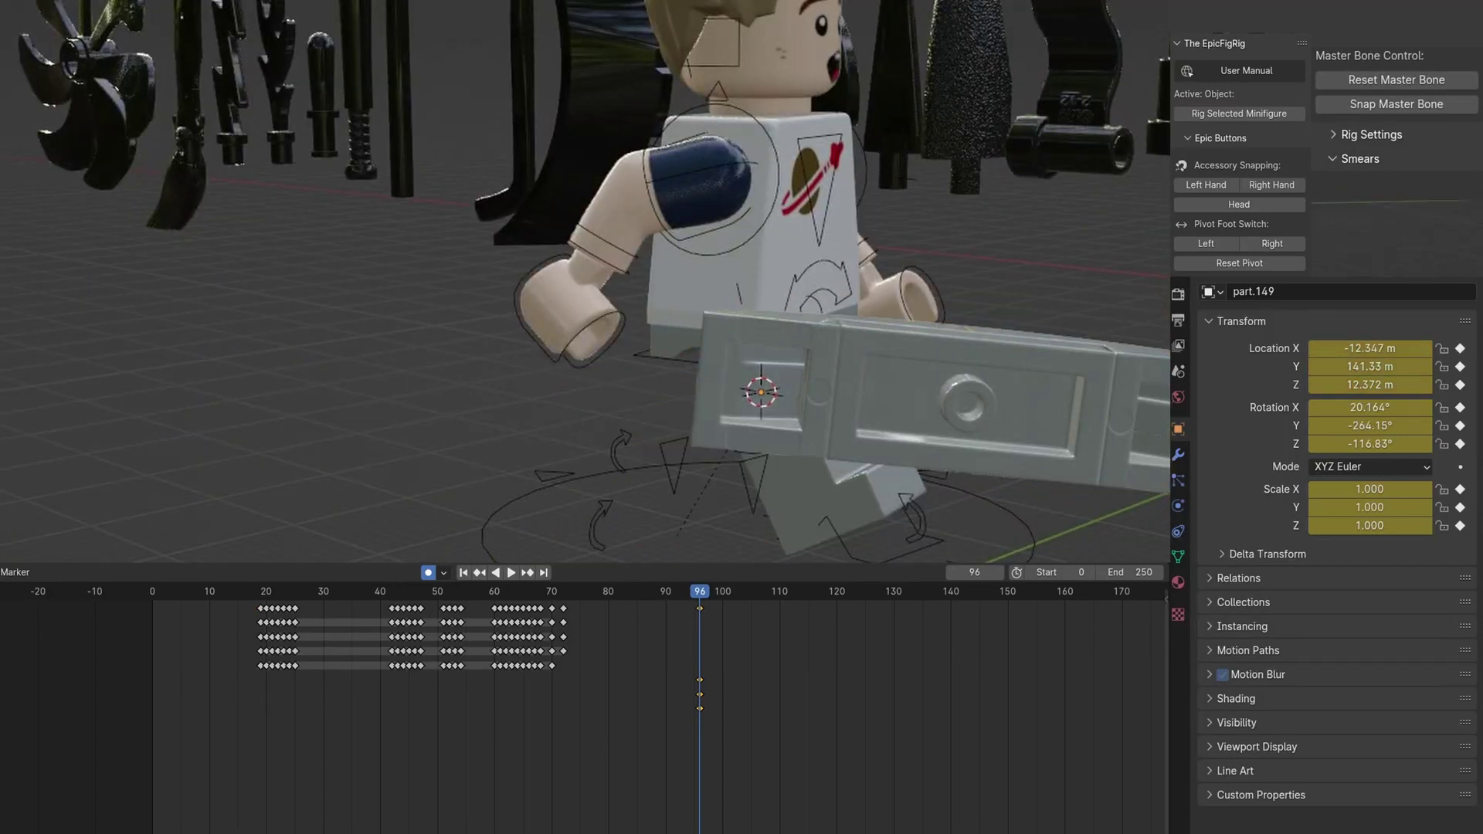
pyautogui.press('Left')
pyautogui.press('Right')
pyautogui.press('Left')
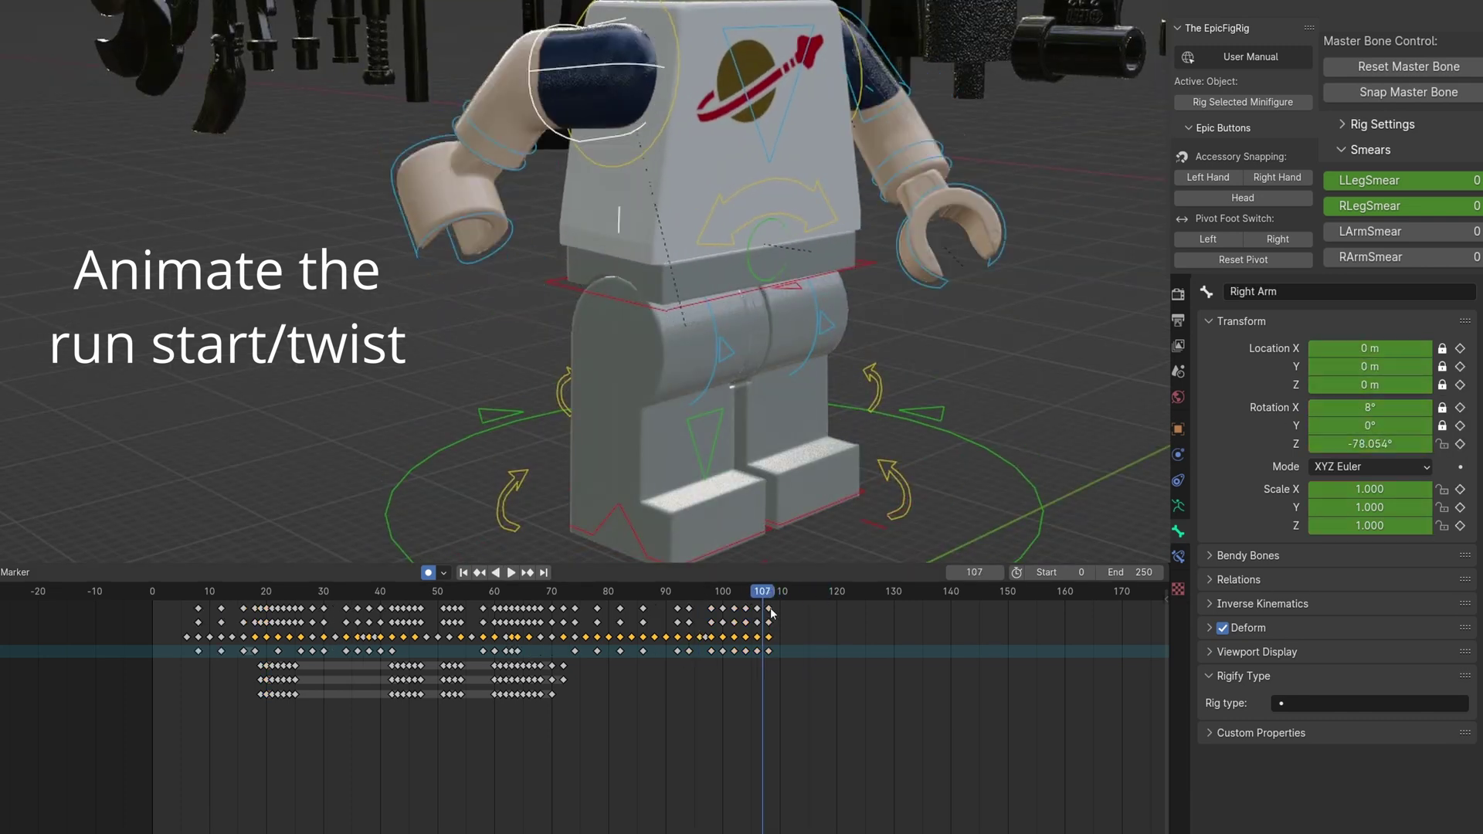
# - Scrub from frame 106 forward through the first frames of the run
pyautogui.click(757, 592)
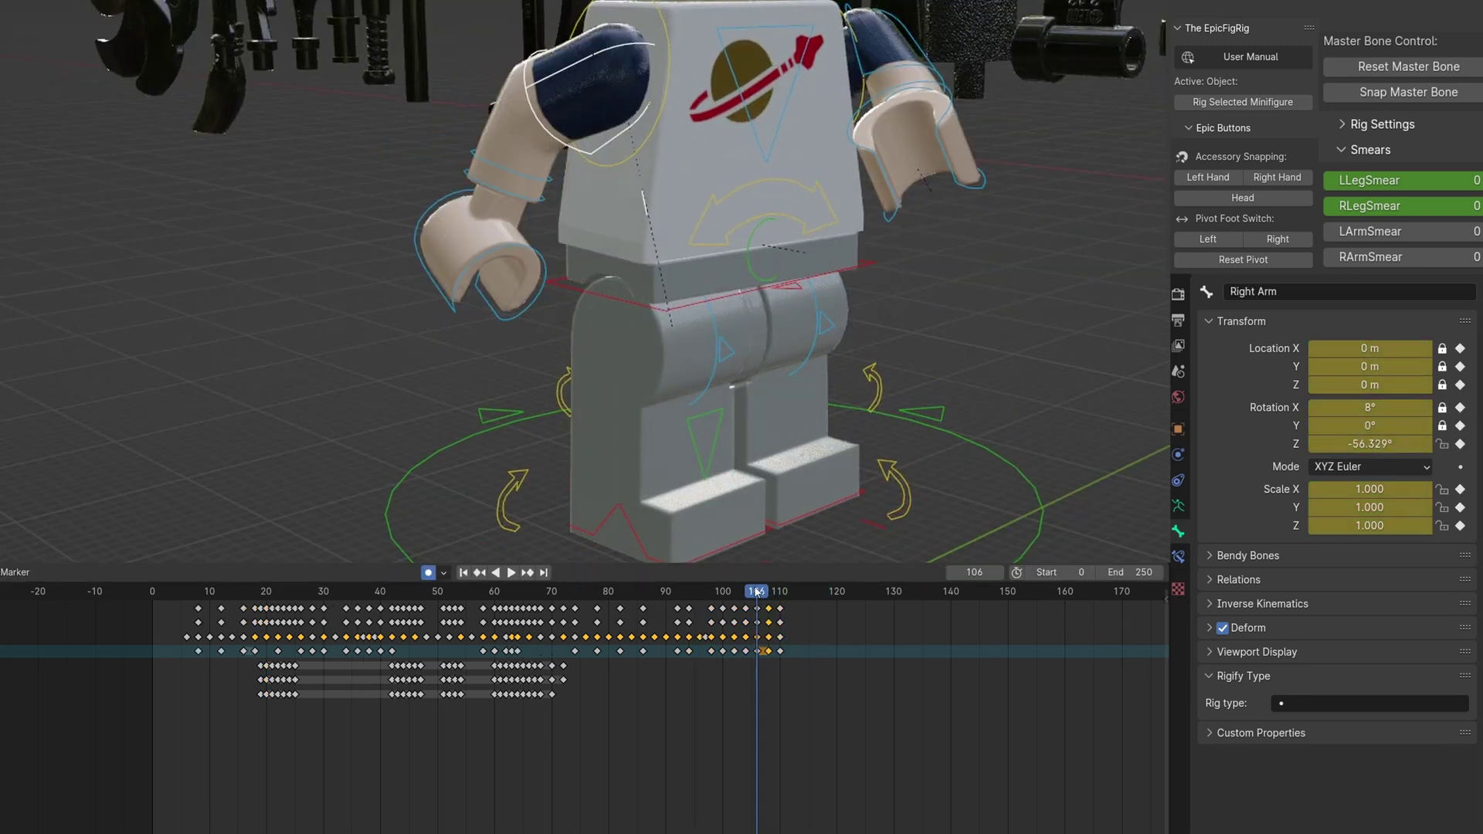
pyautogui.moveTo(770, 592); pyautogui.dragTo(779, 591)
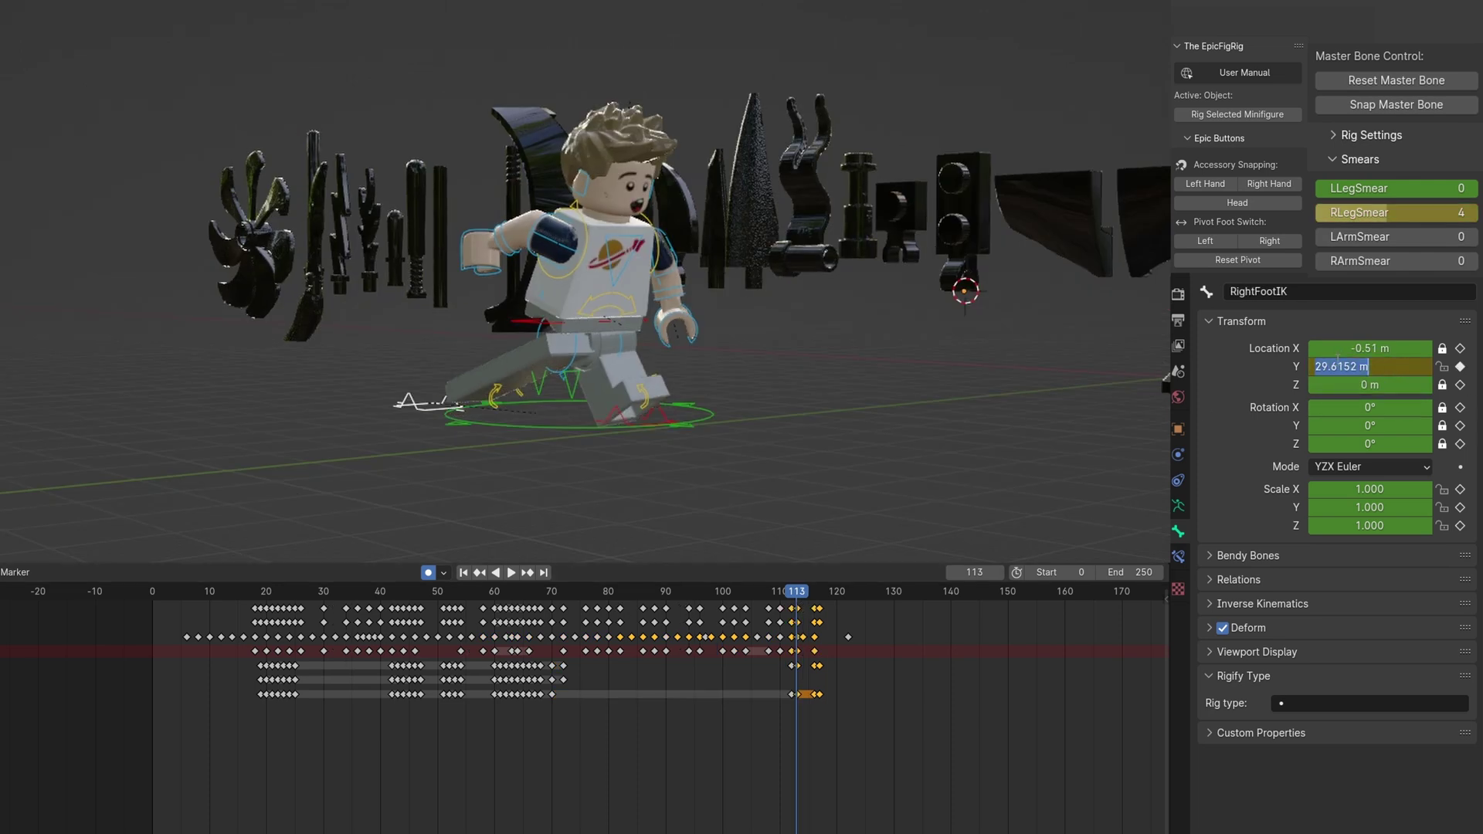
# - End the back-leg smear at frame 115 and key the right arm rotation at frame 116
pyautogui.click(804, 589)
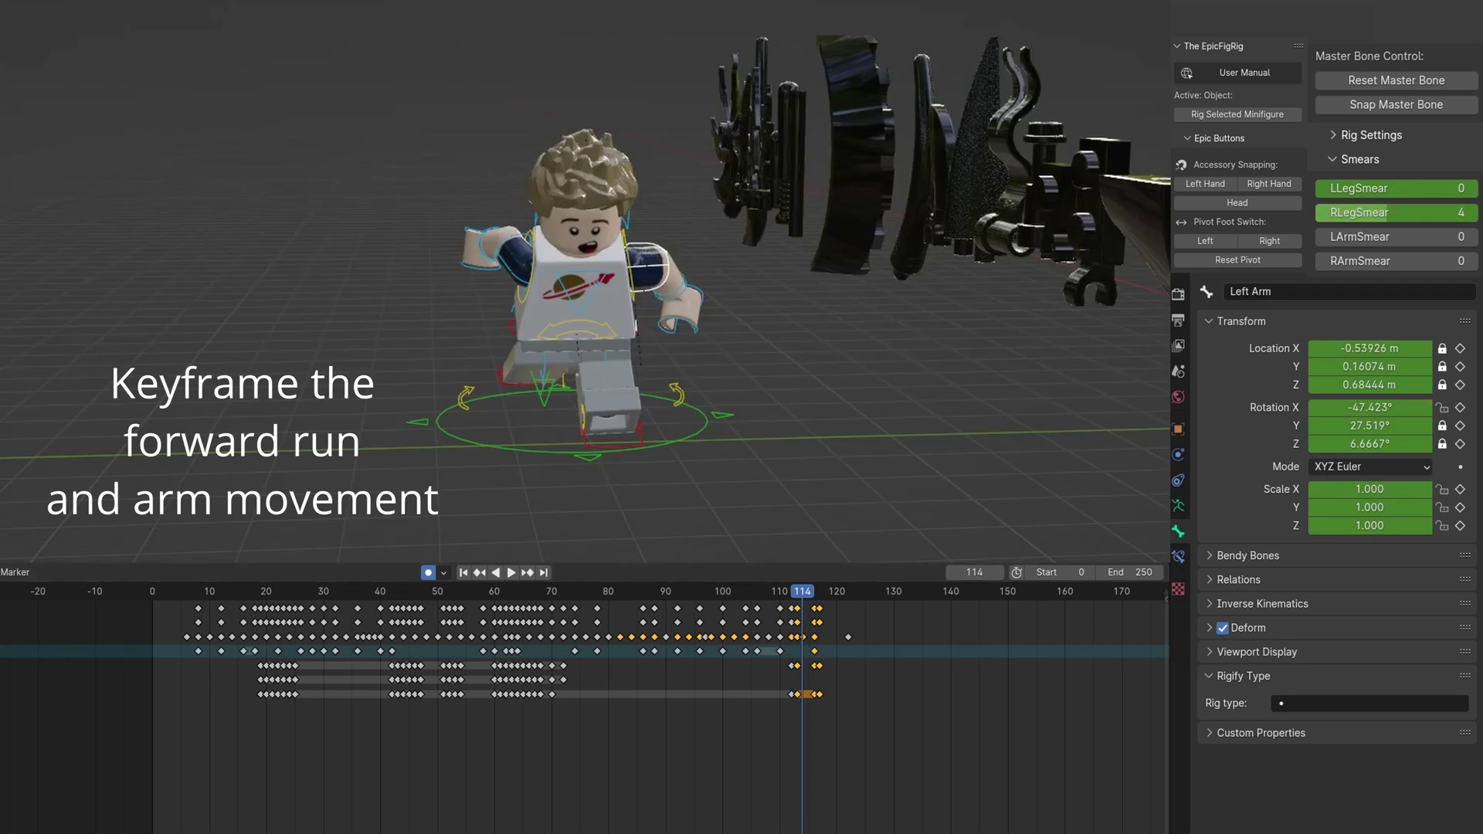
pyautogui.press('Right')
pyautogui.press('Right')
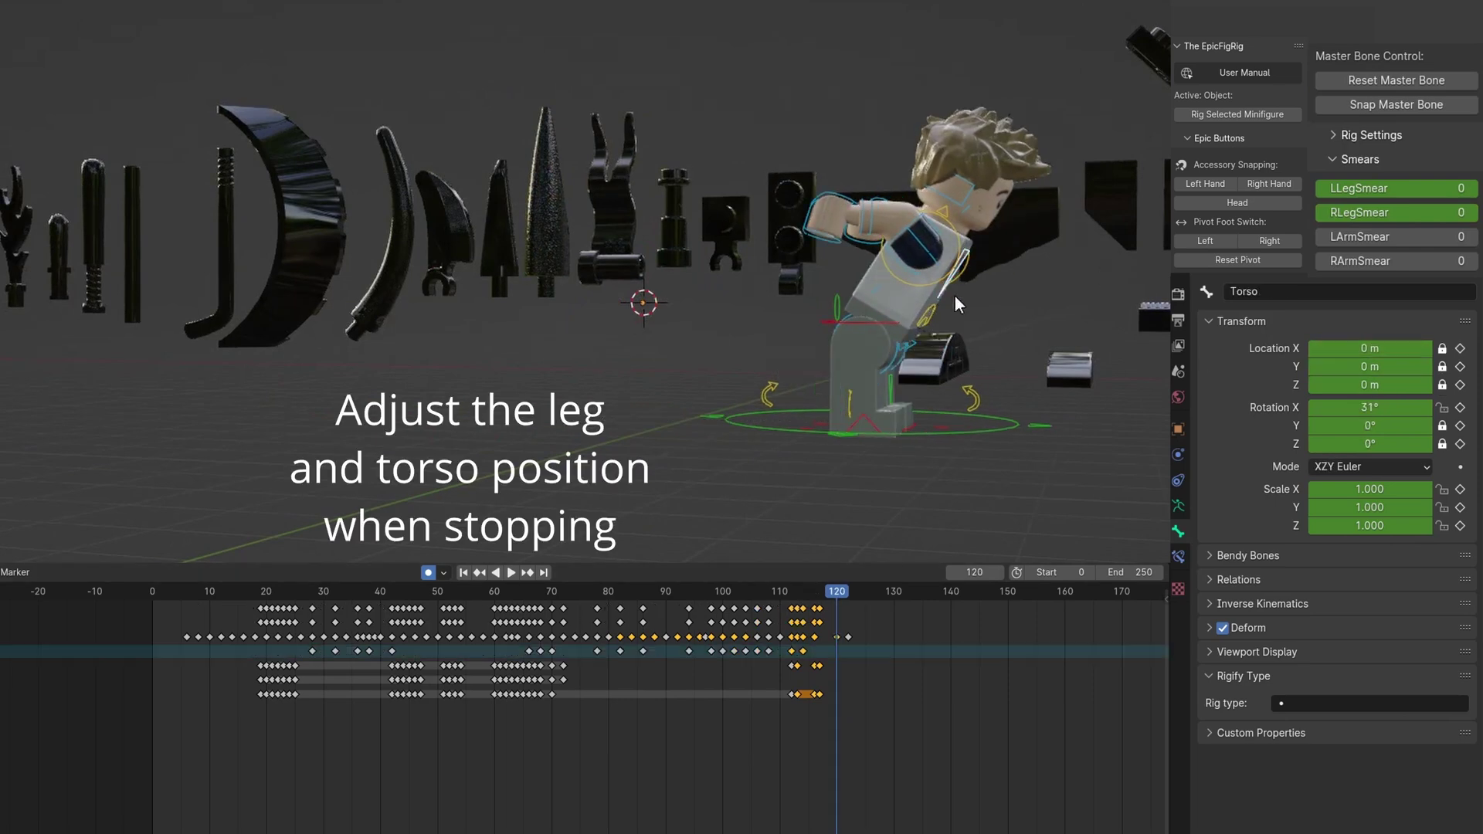
# - Tilt the torso forward to 31°, adjust the camera's Y rotation, and review the stopping motion
pyautogui.moveTo(1383, 407); pyautogui.dragTo(1407, 409)
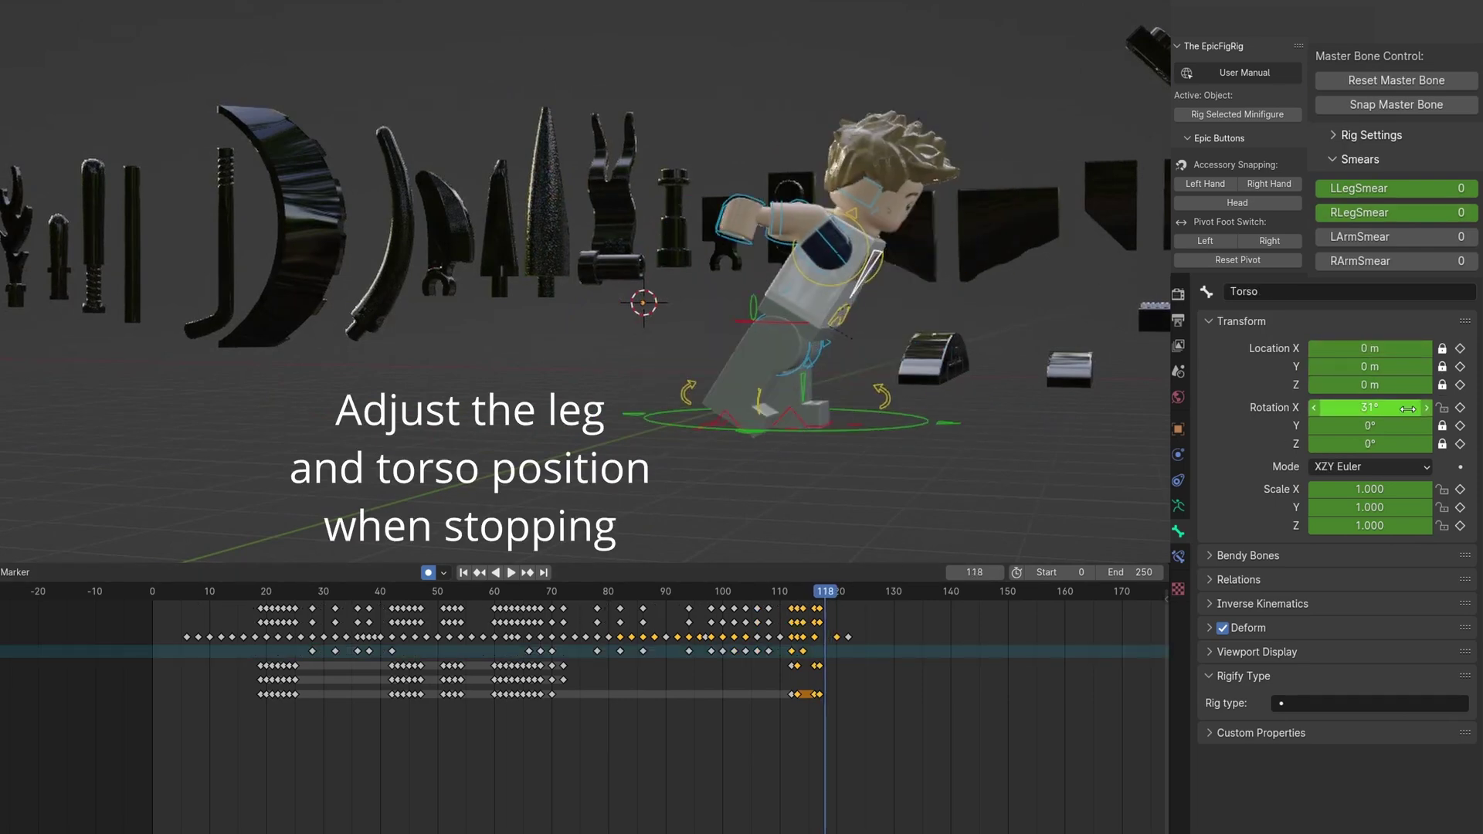
pyautogui.moveTo(825, 591); pyautogui.dragTo(753, 611)
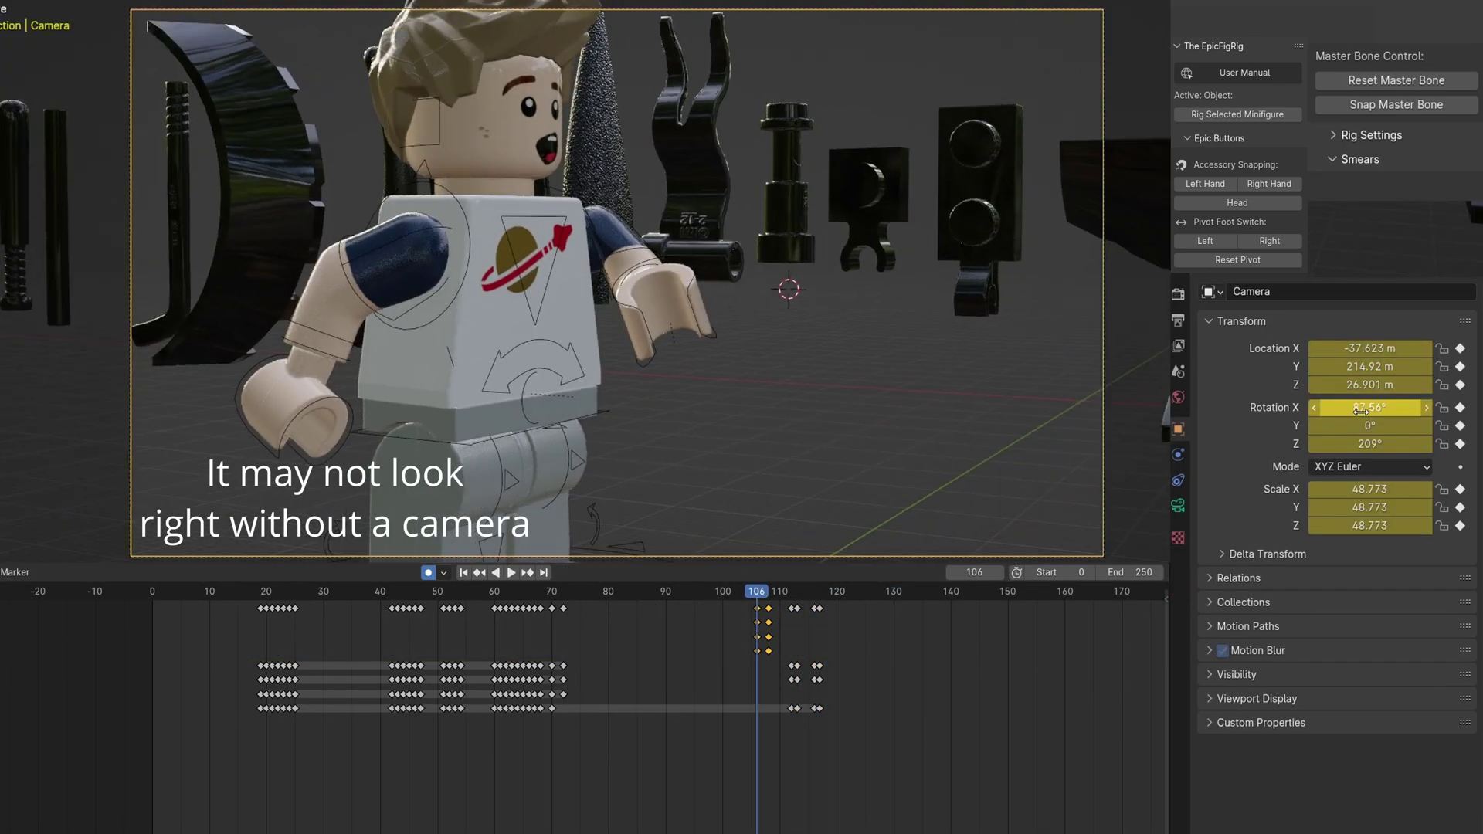
pyautogui.moveTo(1369, 425); pyautogui.dragTo(1369, 426)
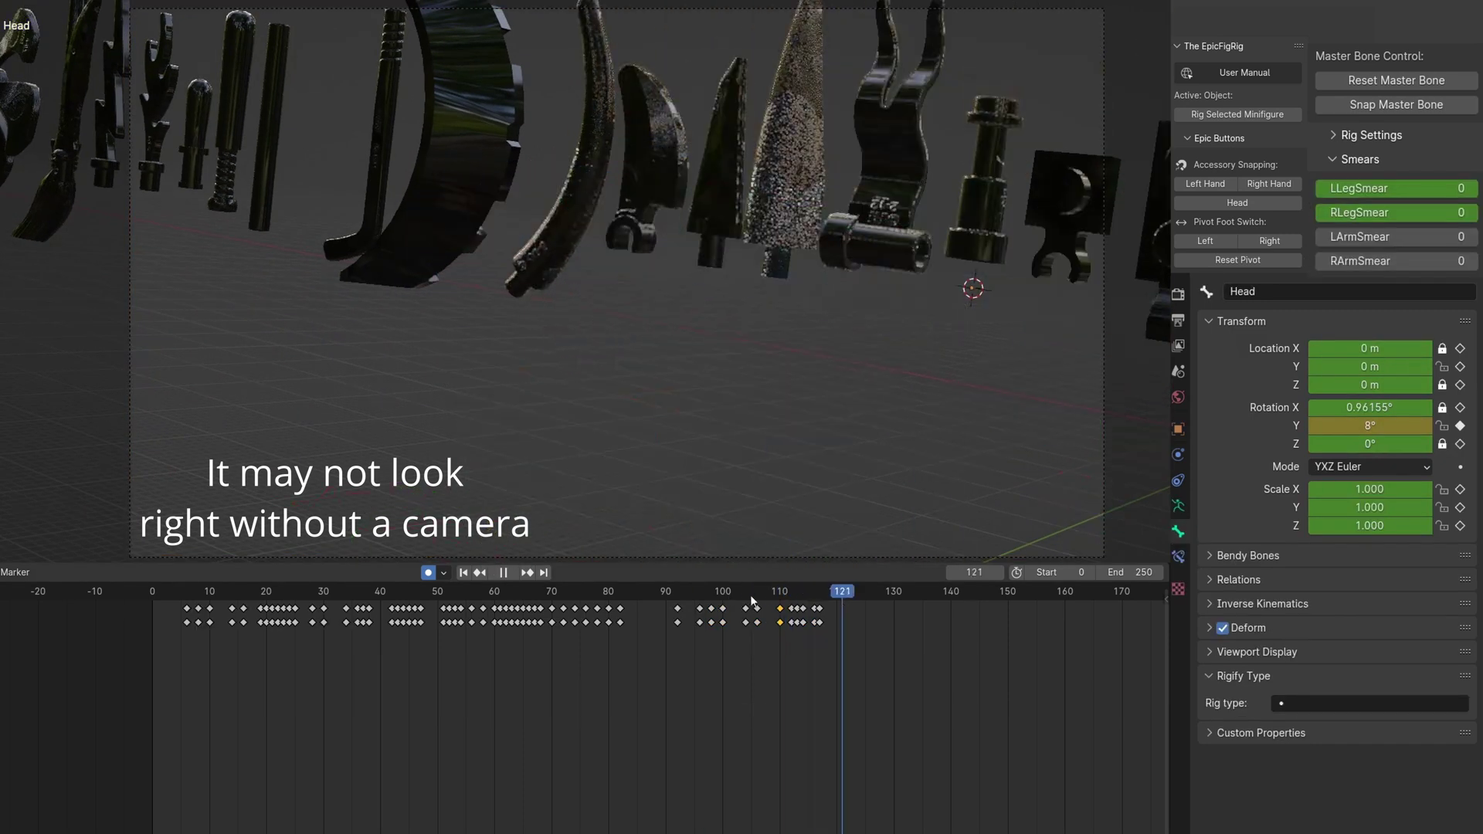
pyautogui.click(752, 595)
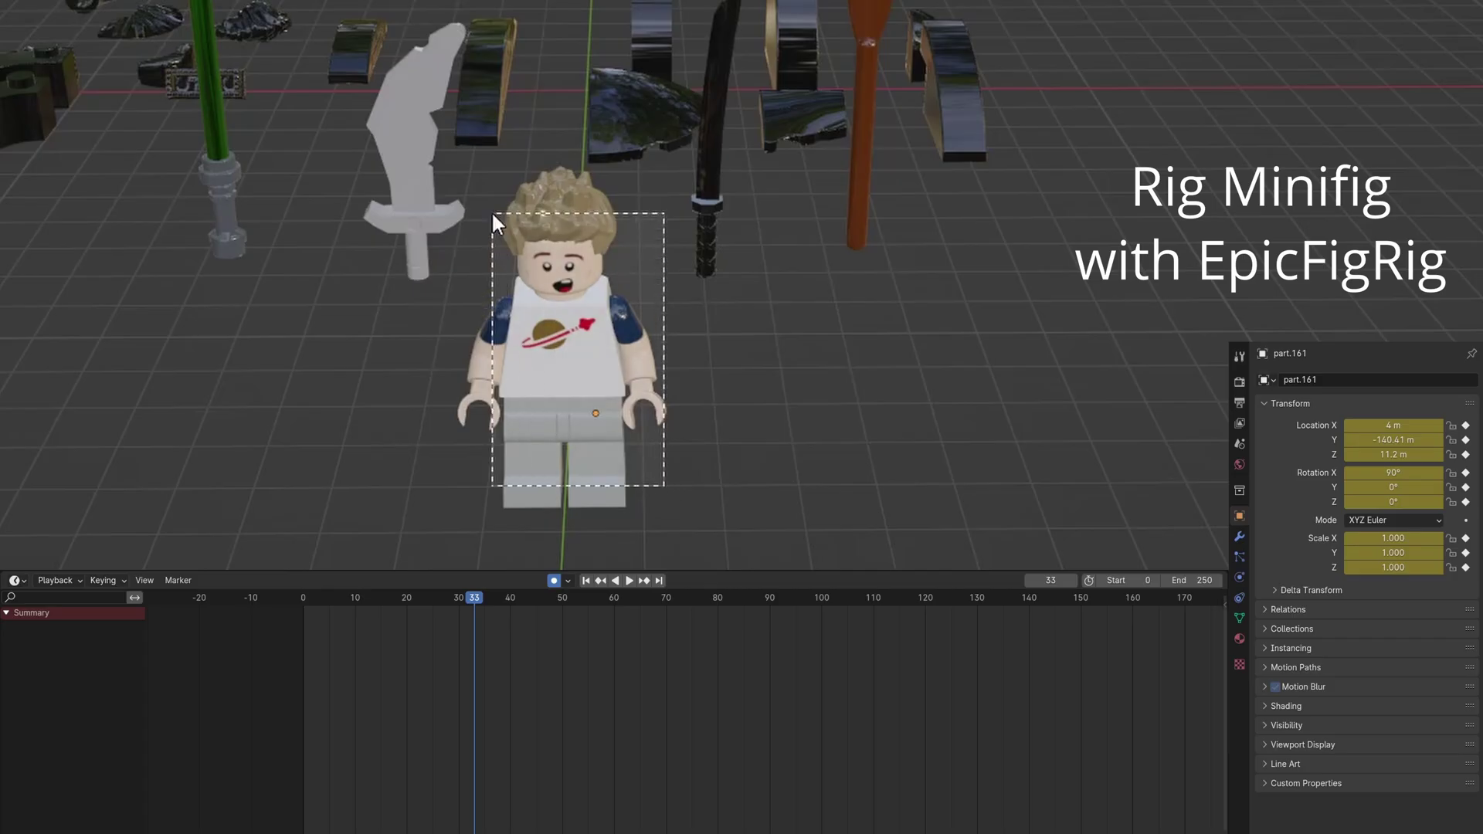
# - Select the whole minifigure and rig it with Rig Selected Minifigure
pyautogui.moveTo(491, 211); pyautogui.dragTo(491, 211)
pyautogui.press('n')
pyautogui.click(960, 155)
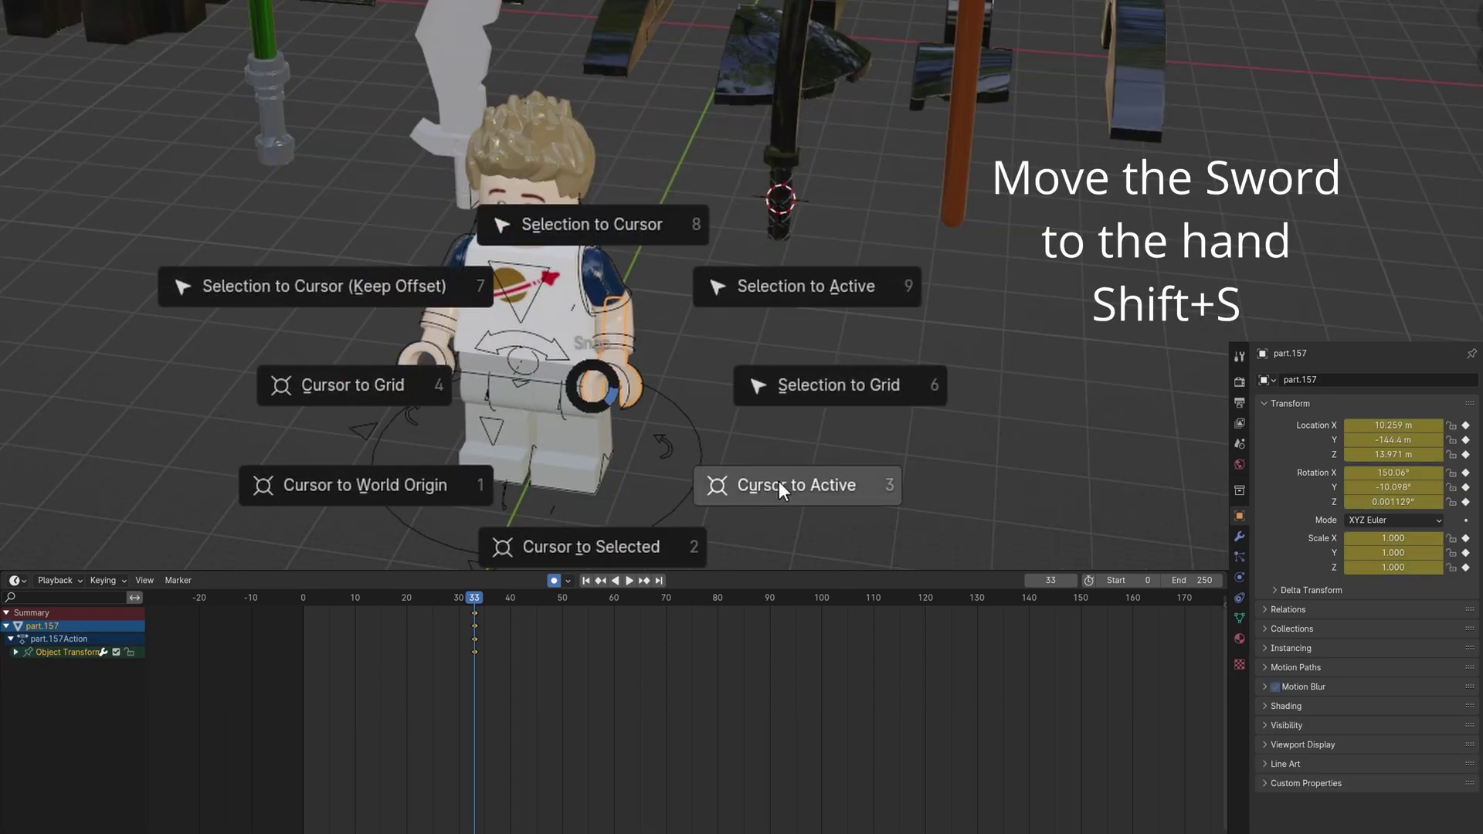
# - Snap the black sword into the figure's hand using the 3D cursor
pyautogui.click(779, 481)
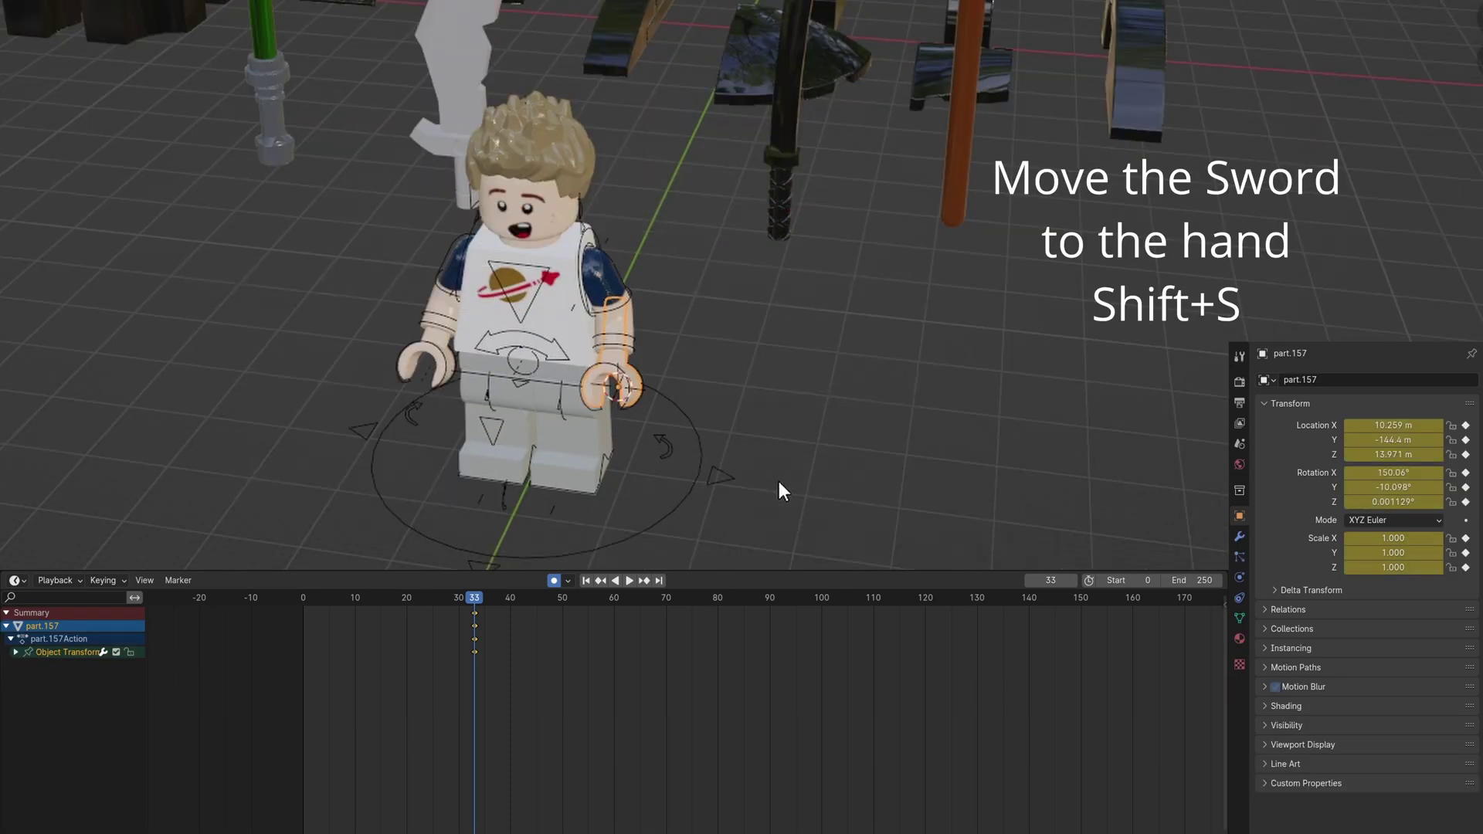
pyautogui.click(785, 142)
pyautogui.hotkey('shift', 's')
pyautogui.click(581, 49)
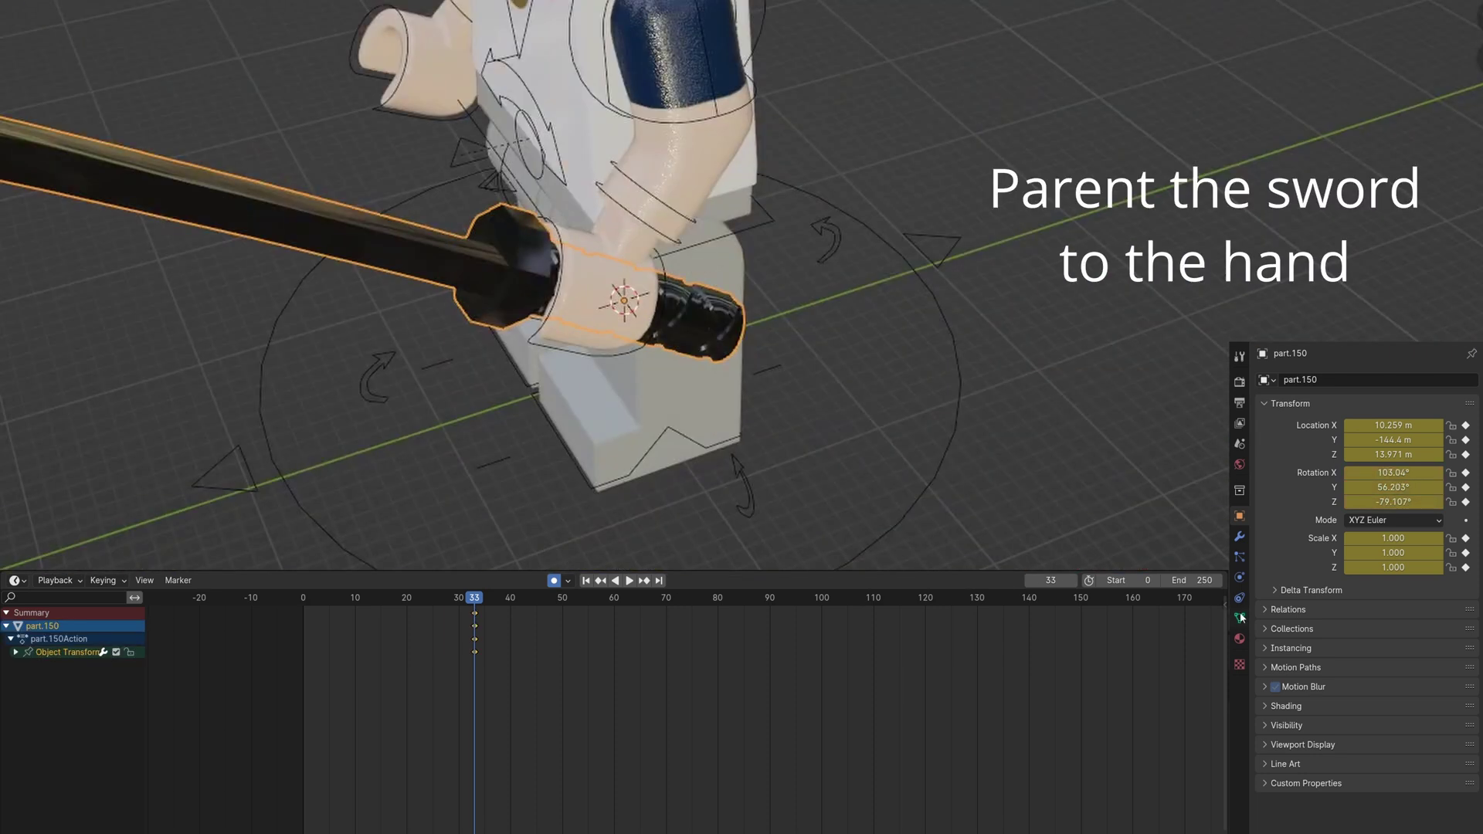
# - Add a Child Of constraint to the sword targeting the hand part.157
pyautogui.click(1239, 617)
pyautogui.click(1363, 380)
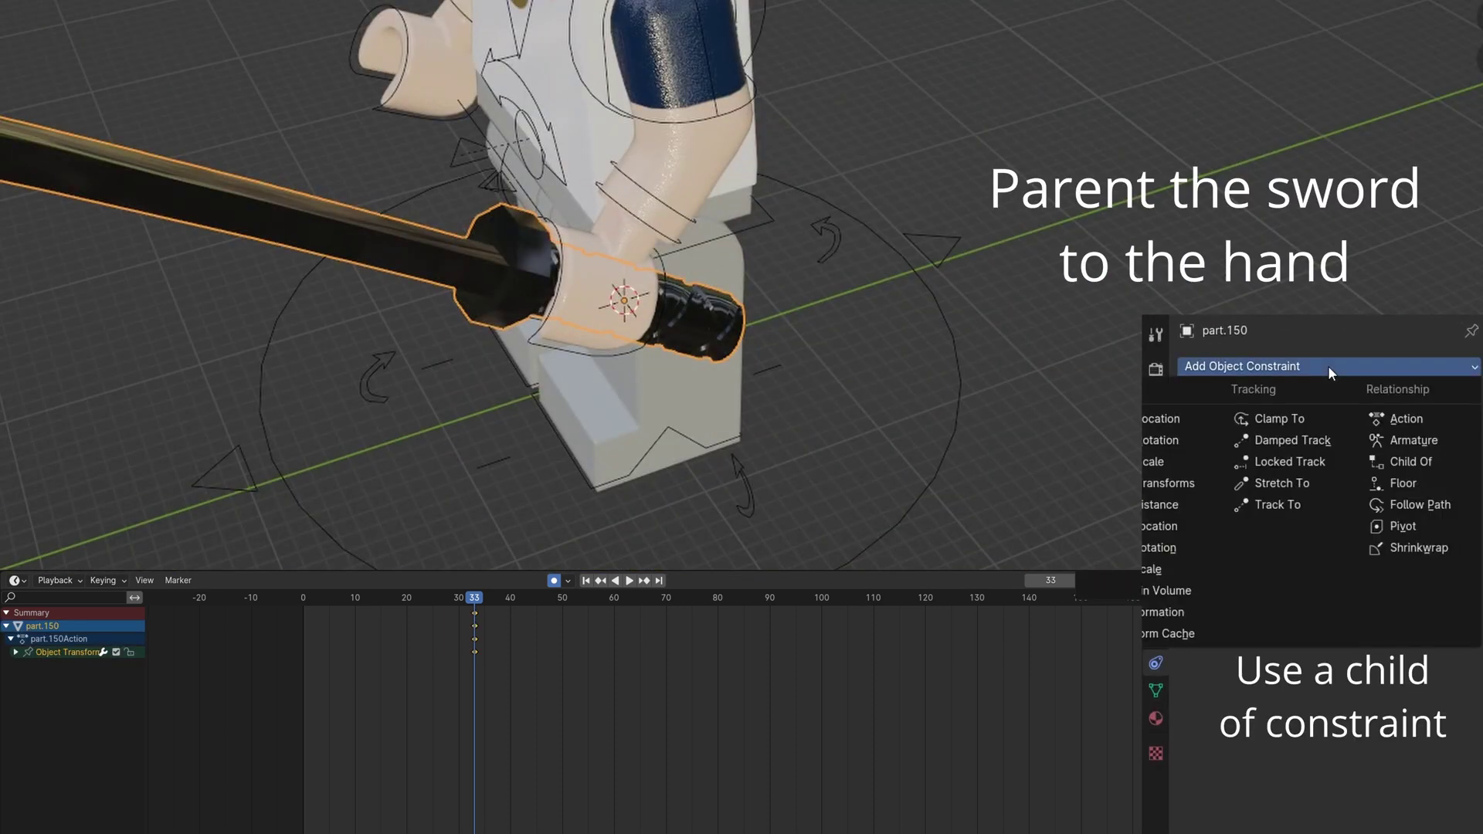
pyautogui.click(1410, 461)
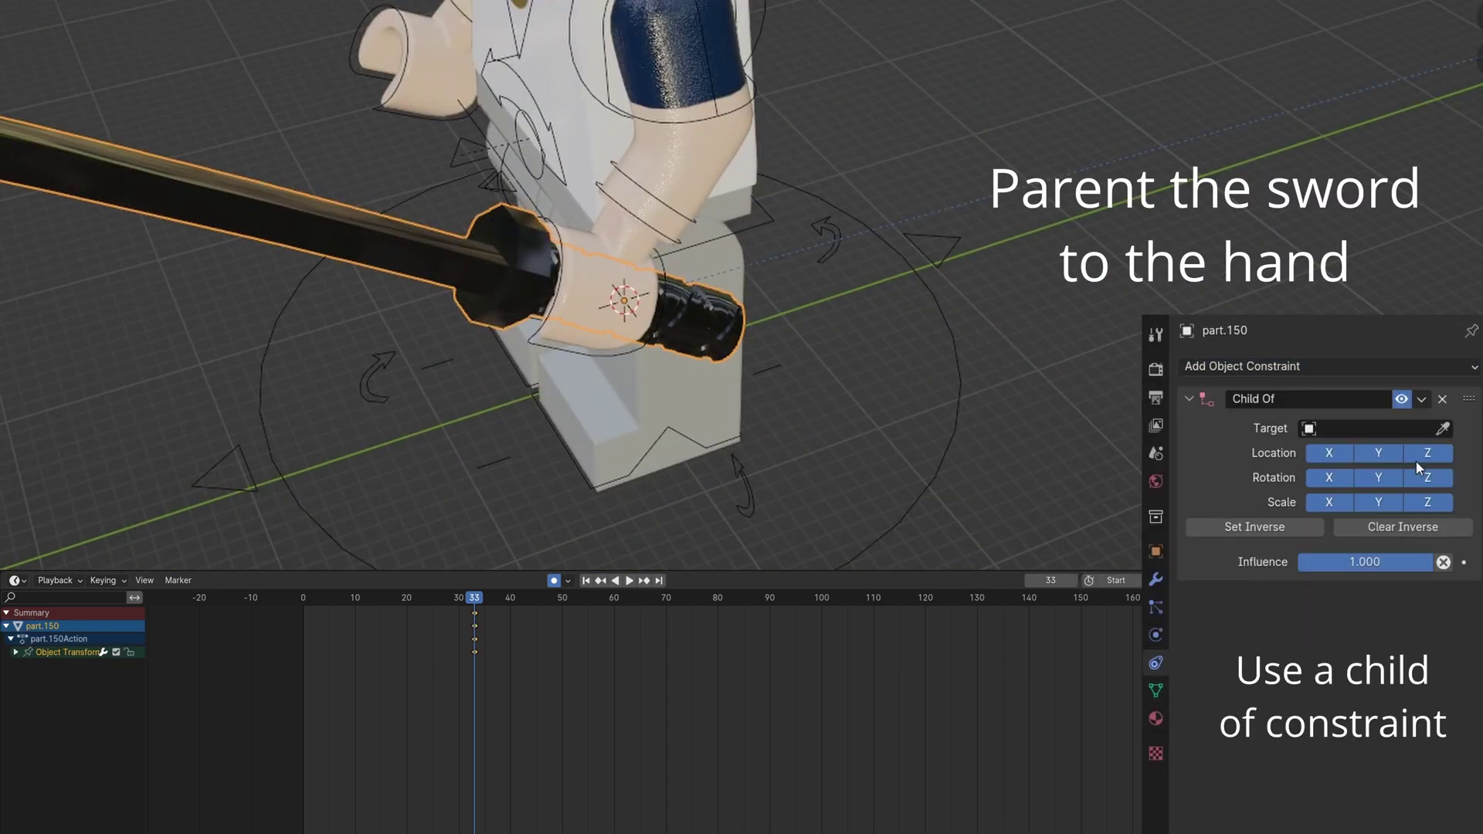
pyautogui.click(595, 298)
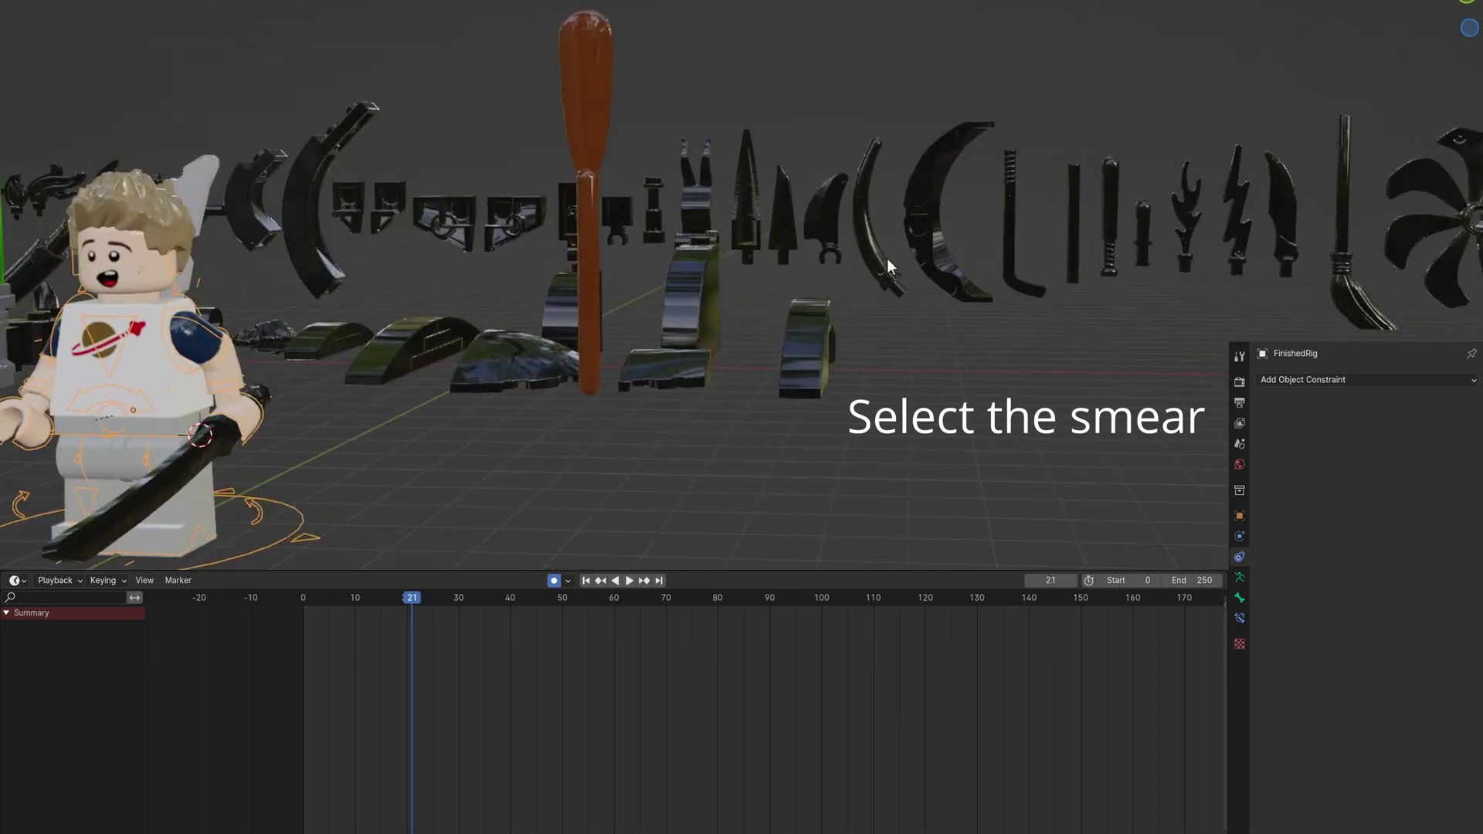
# - Snap the curved smear piece to the hand and rotate it to follow the swing
pyautogui.click(886, 266)
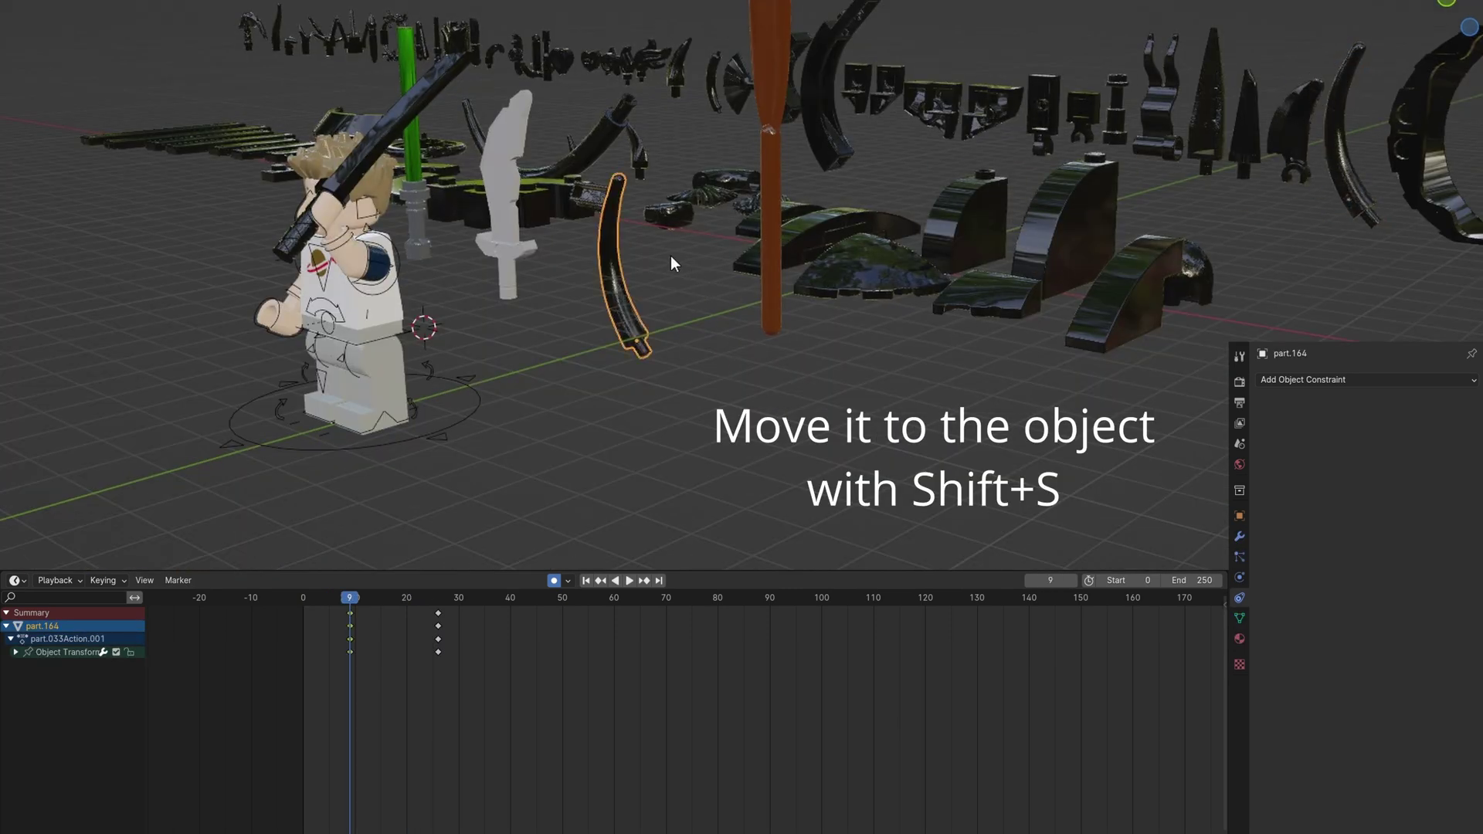
pyautogui.hotkey('shift', 's')
pyautogui.click(556, 170)
pyautogui.press('KP_3')
pyautogui.press('KP_Decimal')
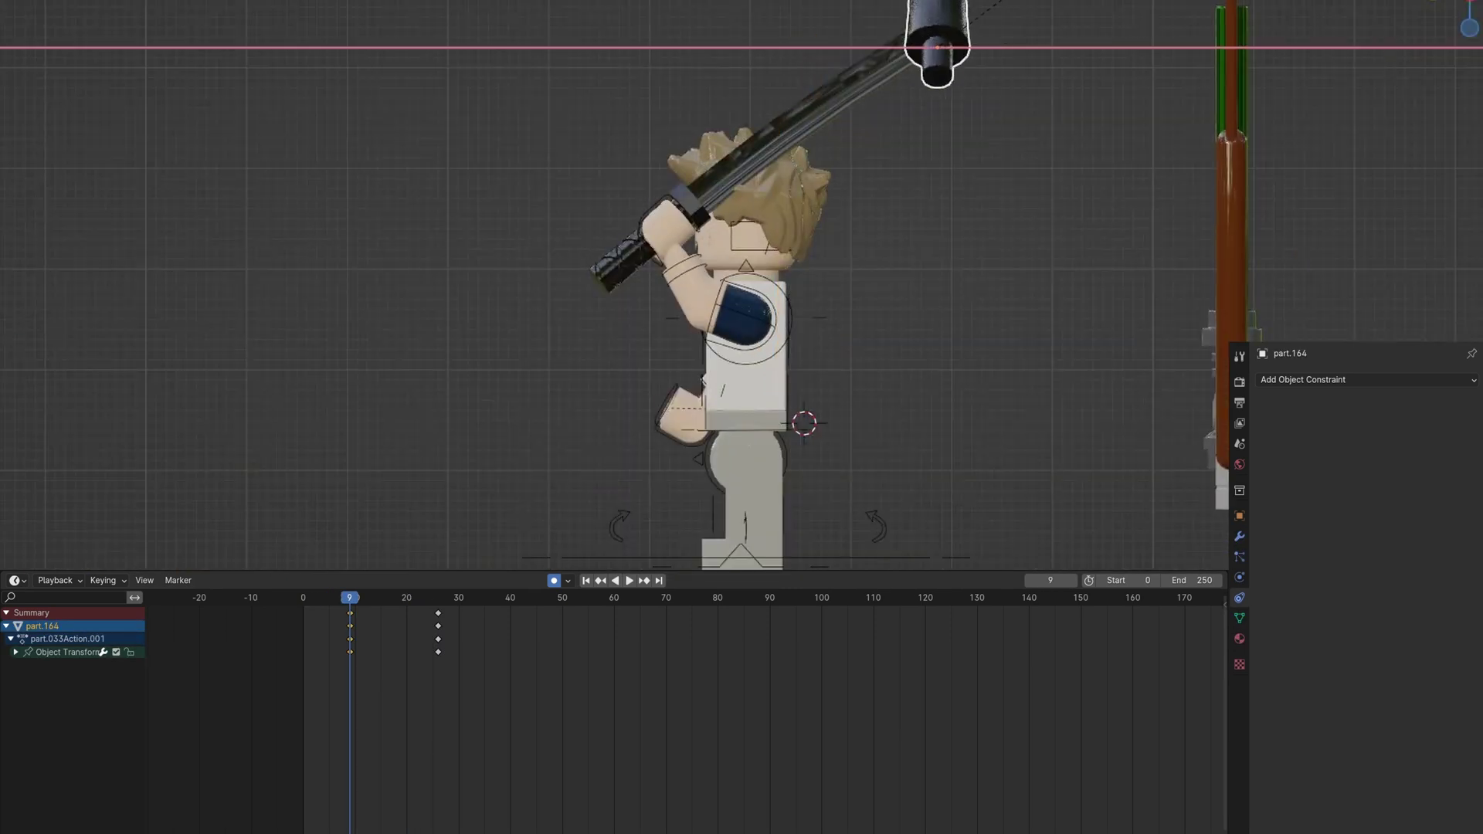
pyautogui.click(985, 152)
pyautogui.moveTo(1263, 131); pyautogui.dragTo(800, 233, button='middle')
pyautogui.scroll(5, 704, 267)
pyautogui.press('r')
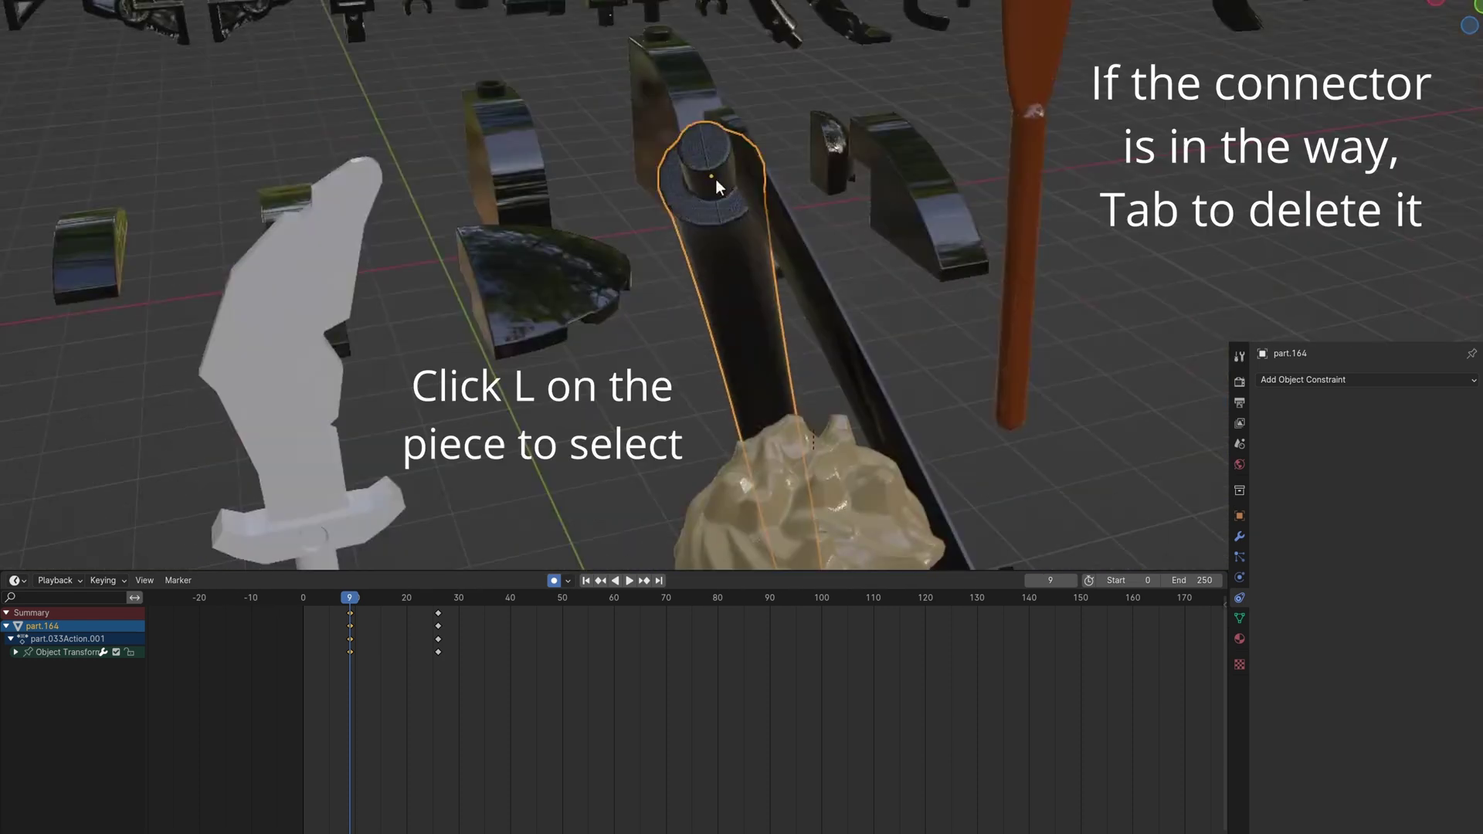
# - Delete the connector piece's geometry in Edit Mode
pyautogui.press('Tab')
pyautogui.hotkey('alt', 'a')
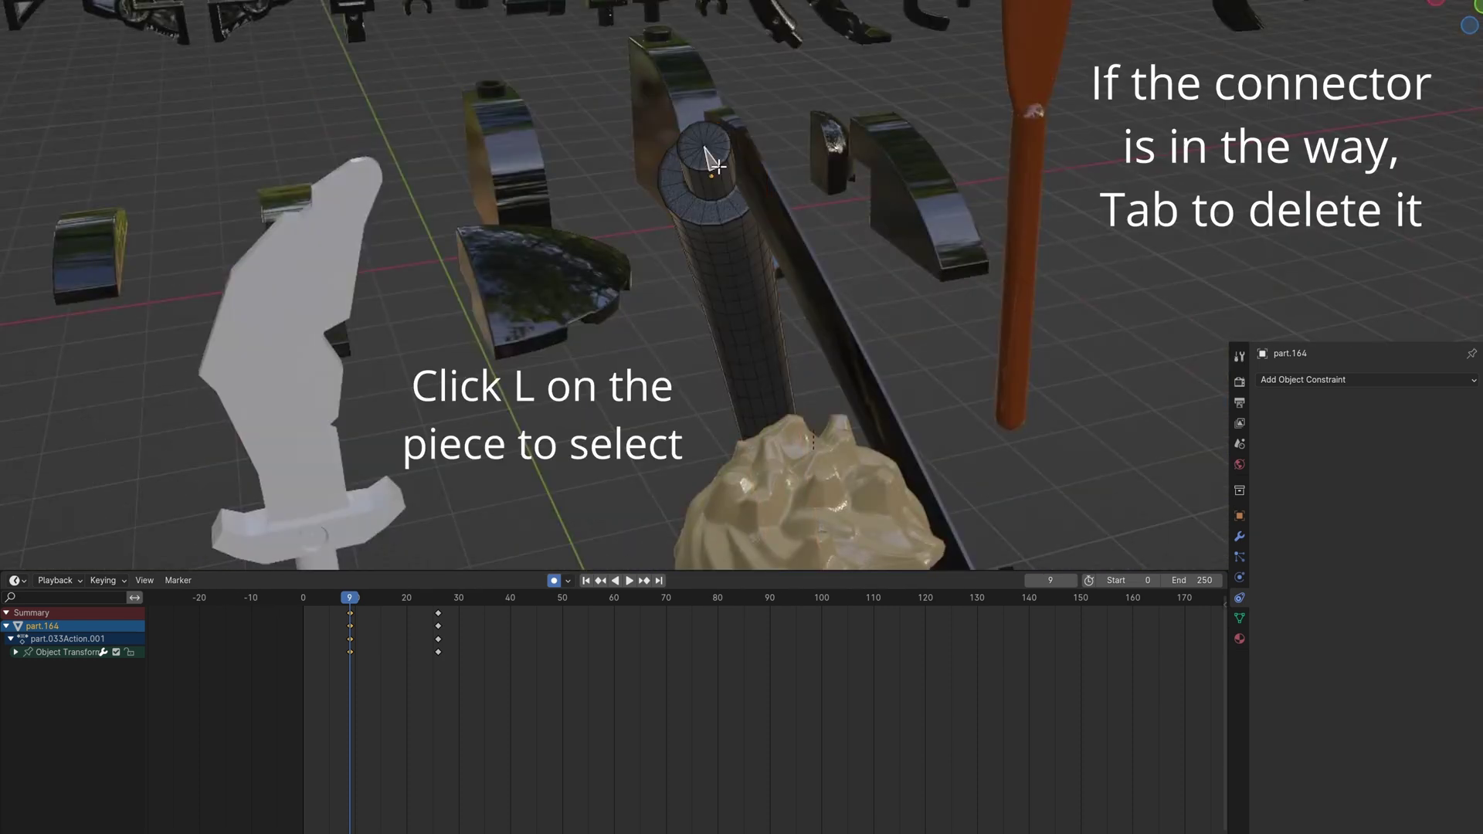
pyautogui.press('x')
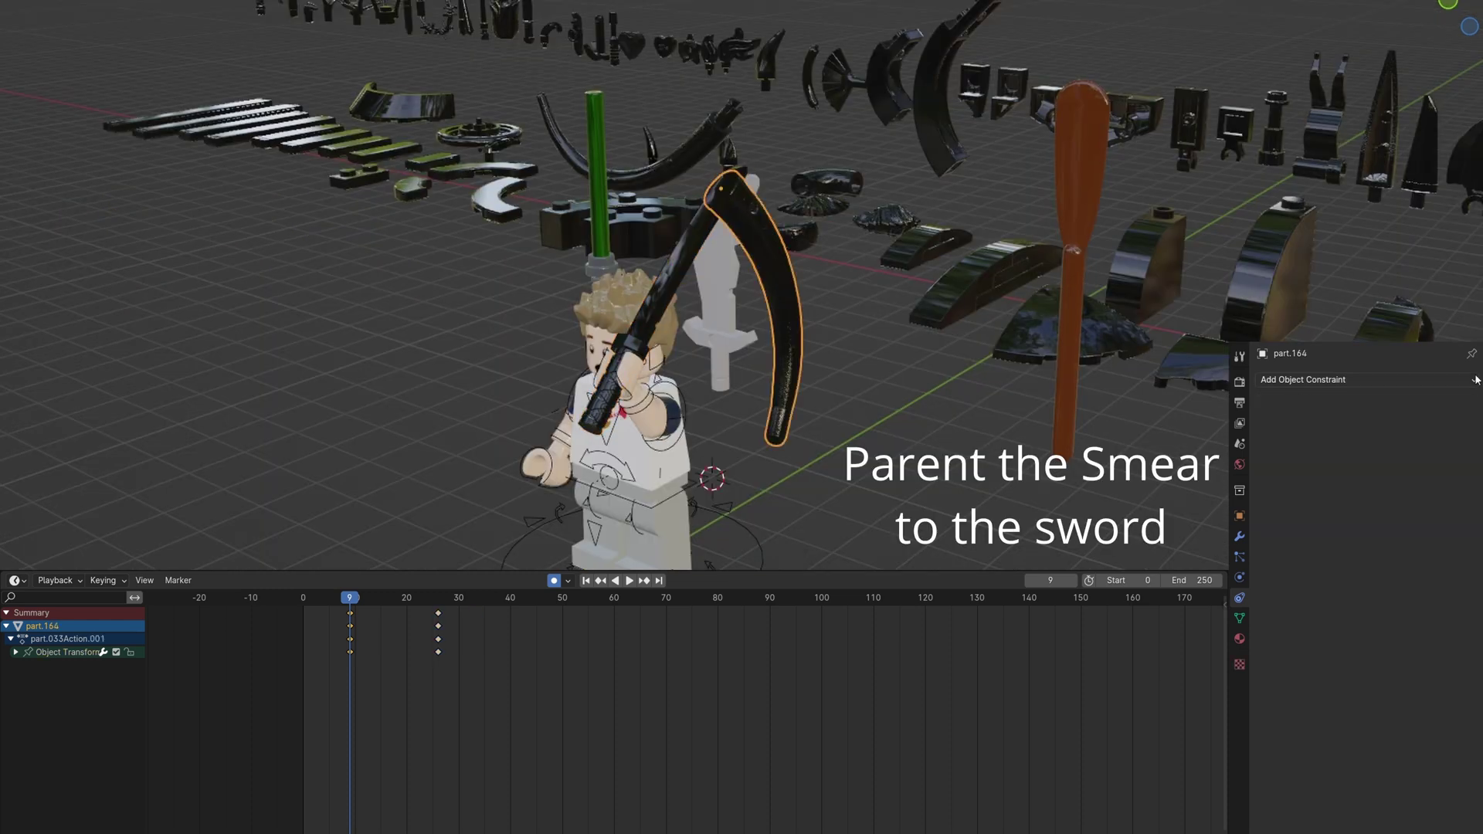
# - Add a Child Of constraint to the smear targeting the sword part.150
pyautogui.click(1367, 379)
pyautogui.click(1421, 434)
pyautogui.click(664, 218)
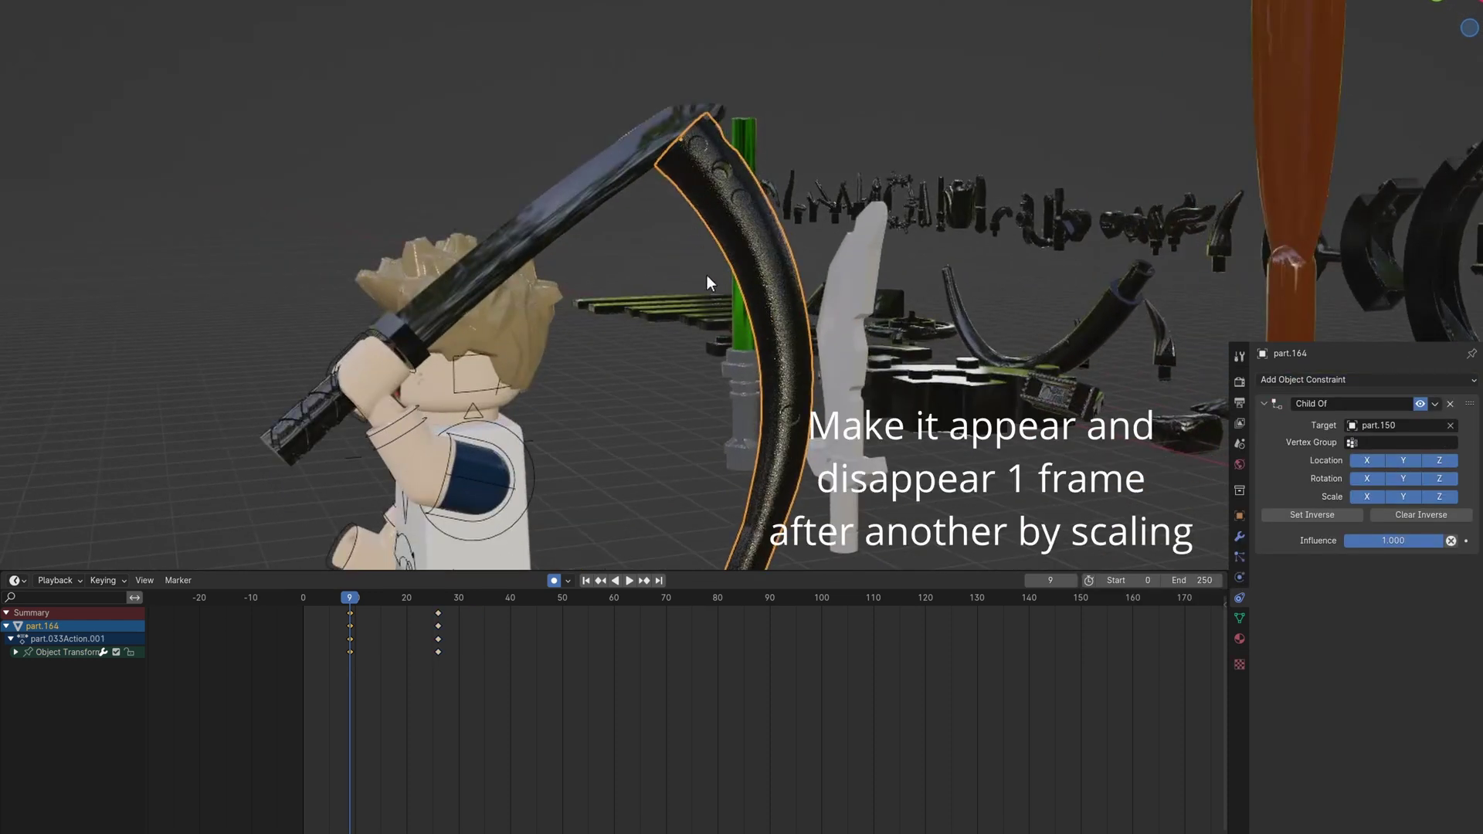
pyautogui.press('Right')
# - Check the smear across frames 8 to 10, then play back the sword swing
pyautogui.press('Left')
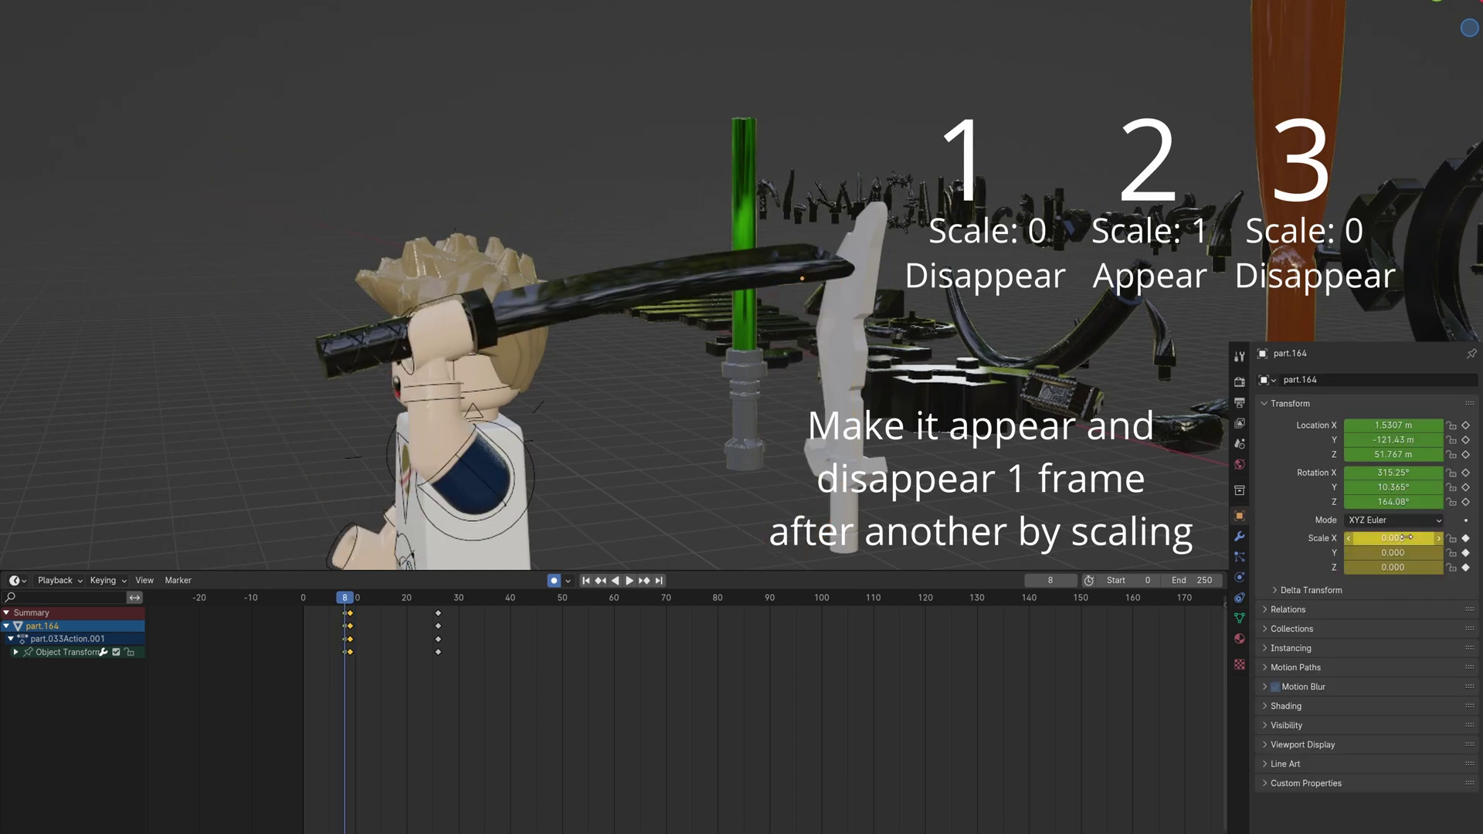
pyautogui.press('Right')
pyautogui.press('Right')
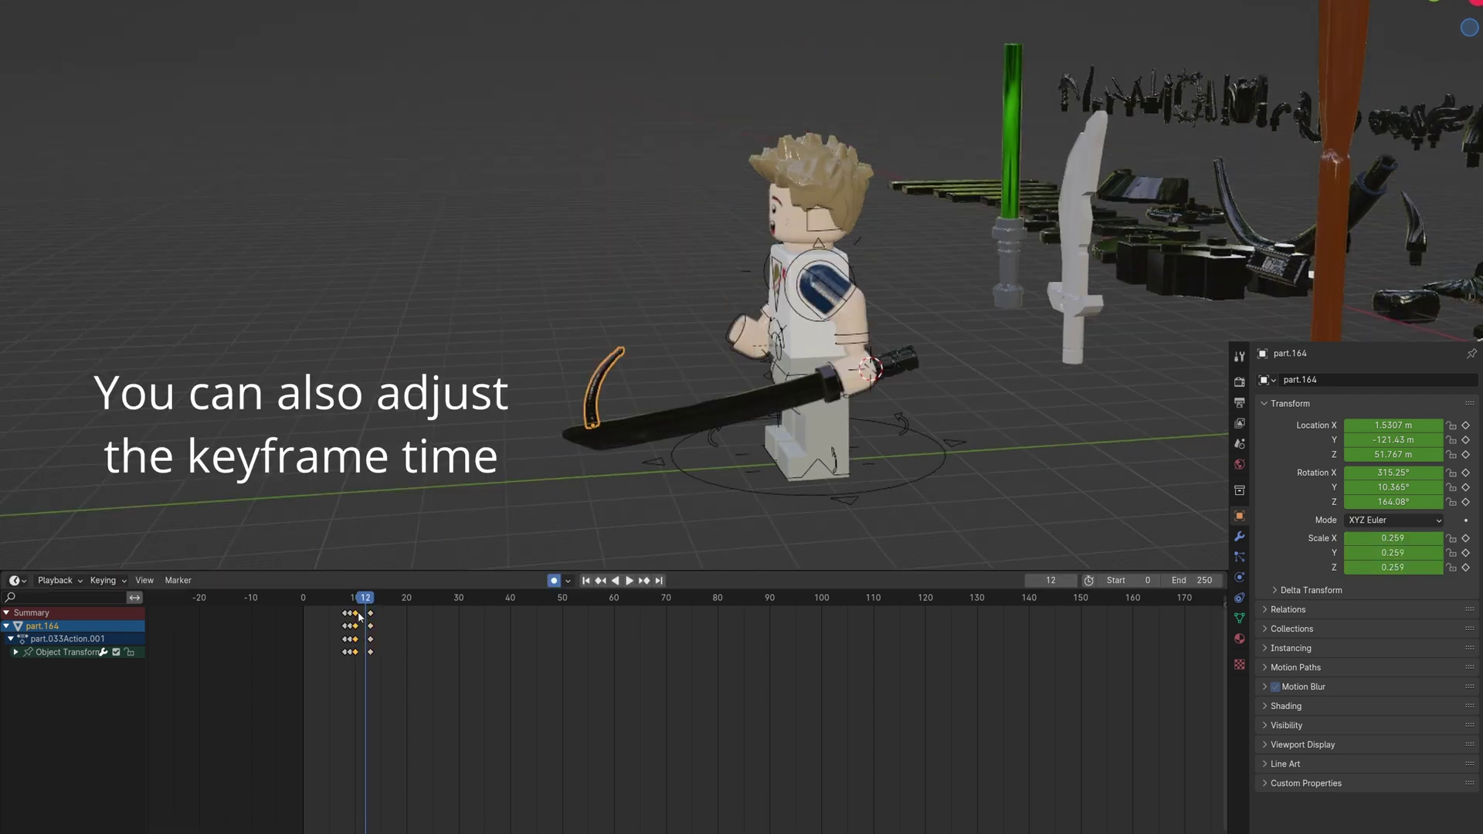
pyautogui.press('space')
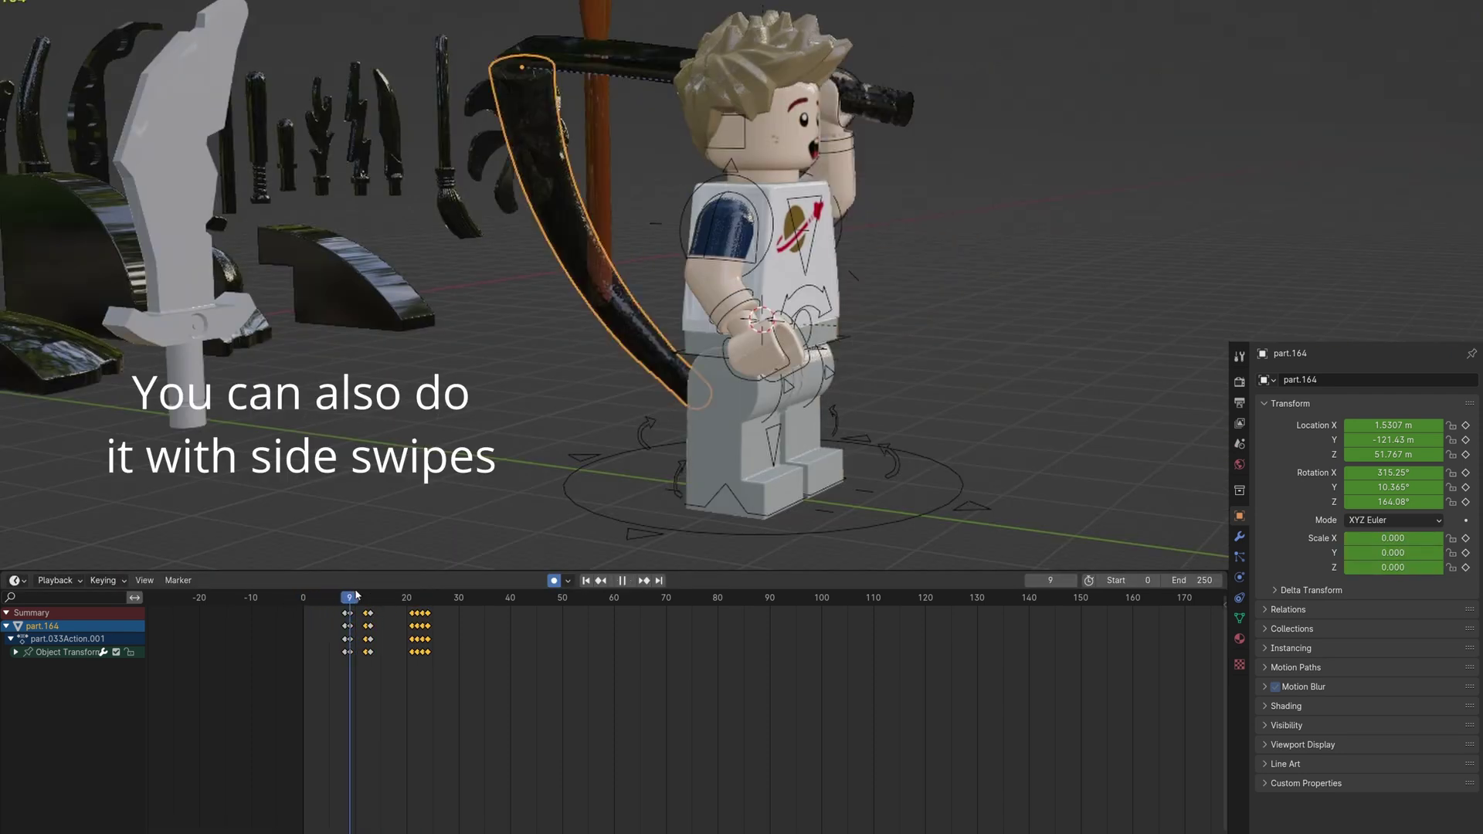
pyautogui.press('space')
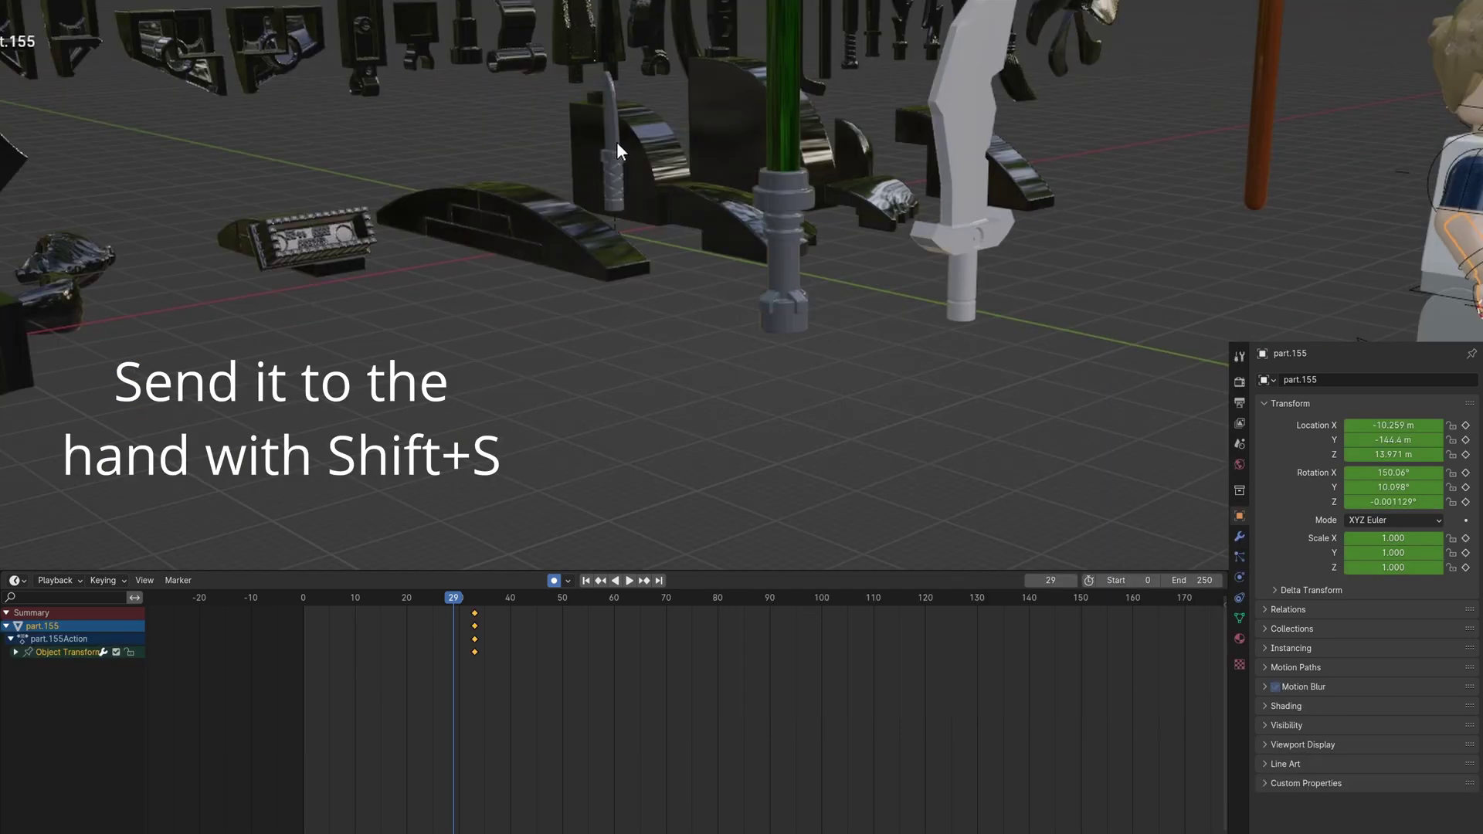
# - Snap the knife part.165 to the hand and give it a Child Of constraint to the hand
pyautogui.hotkey('shift', 's')
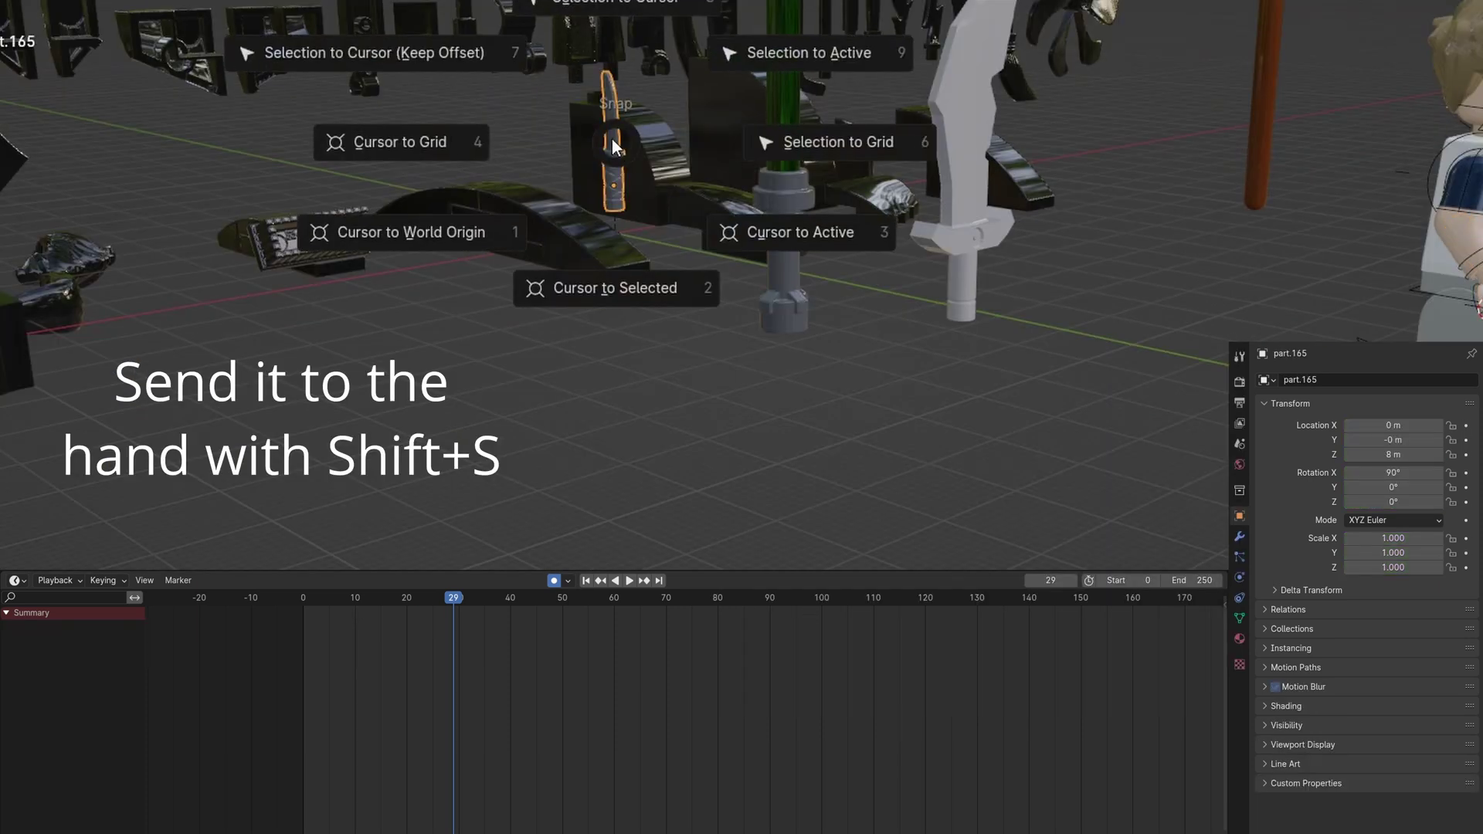
pyautogui.click(478, 52)
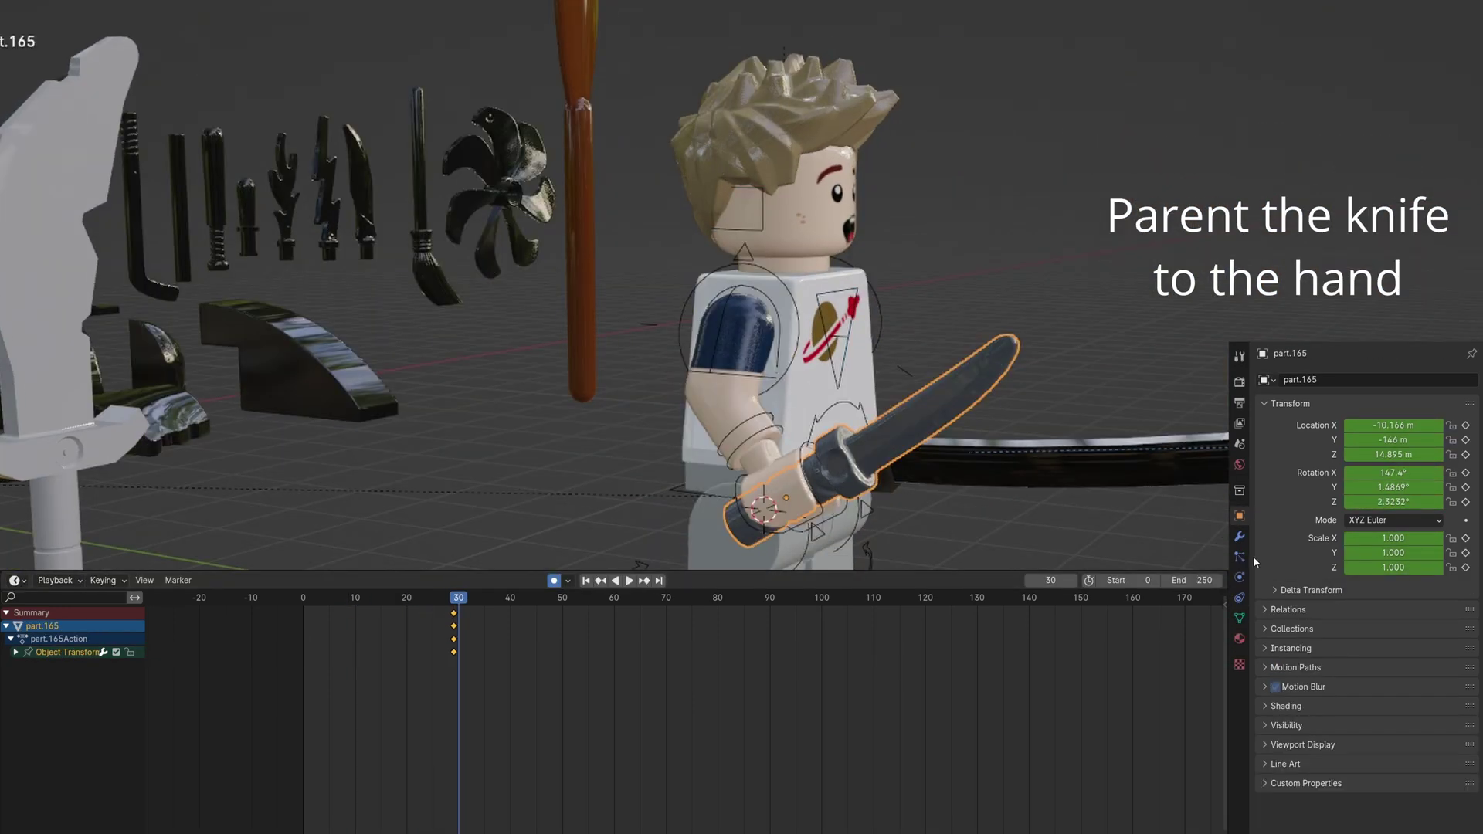
pyautogui.click(1239, 597)
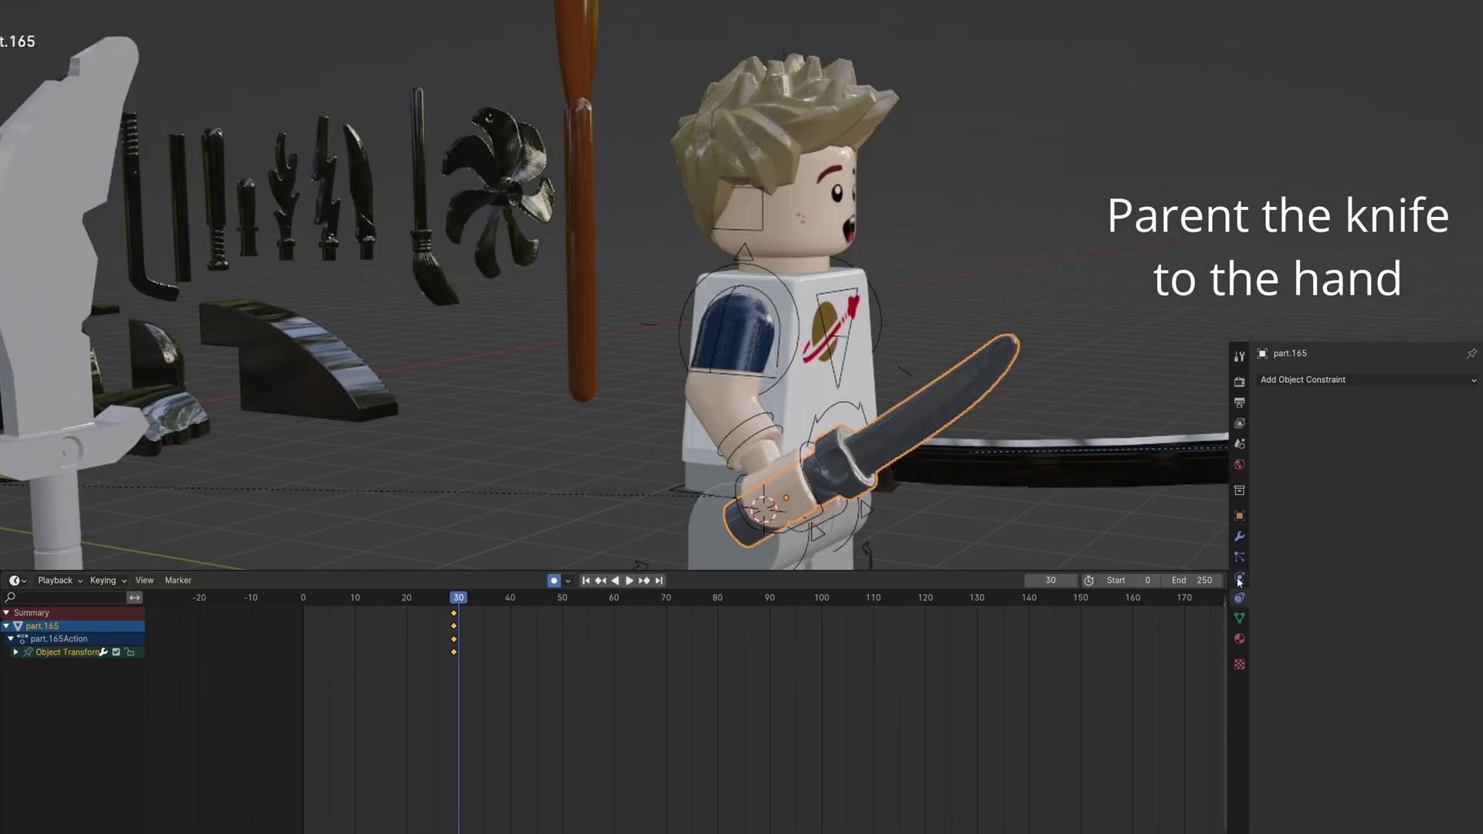
pyautogui.click(1313, 379)
pyautogui.click(1360, 383)
pyautogui.click(1432, 454)
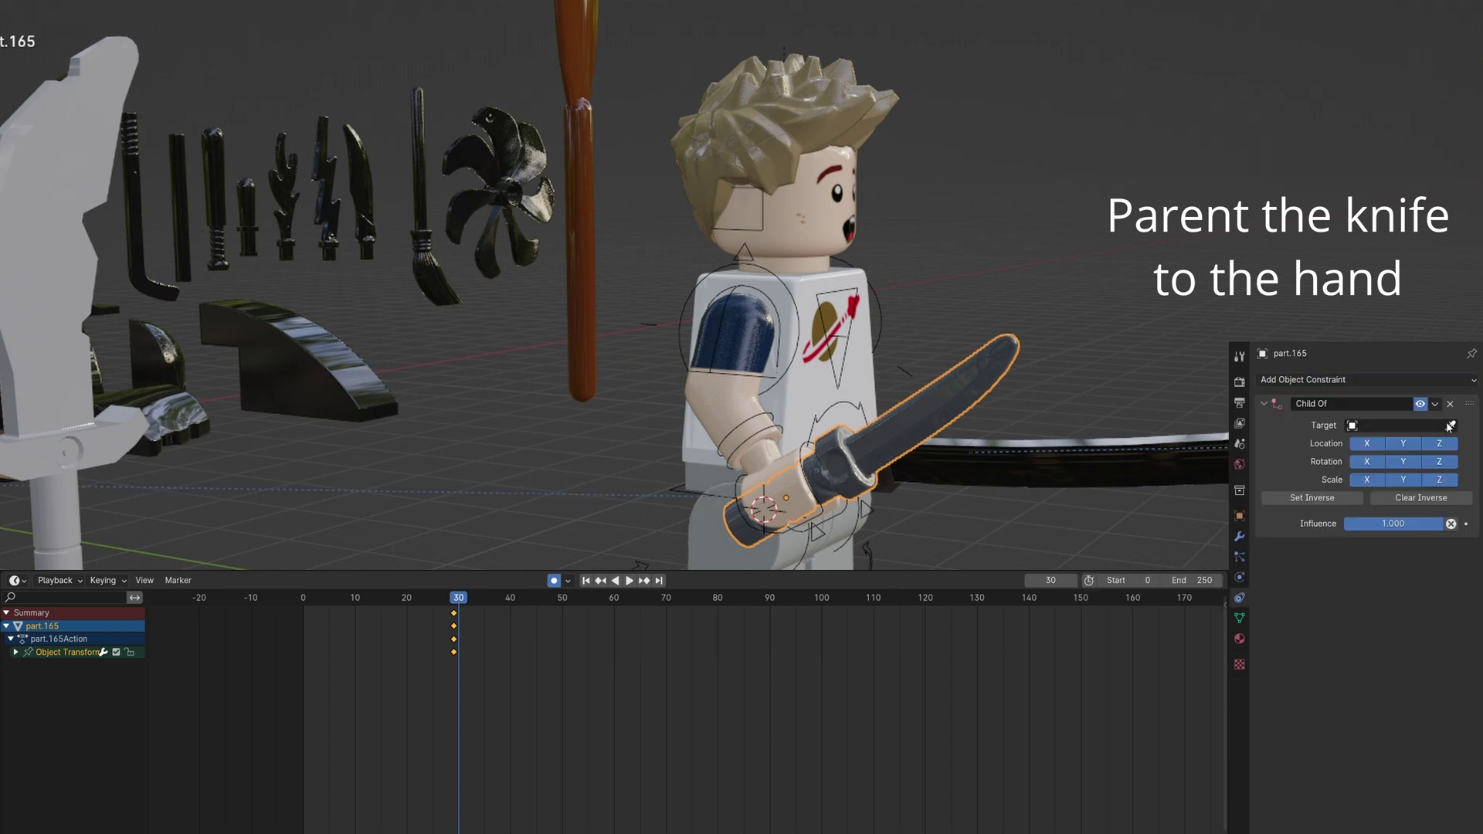
pyautogui.click(807, 495)
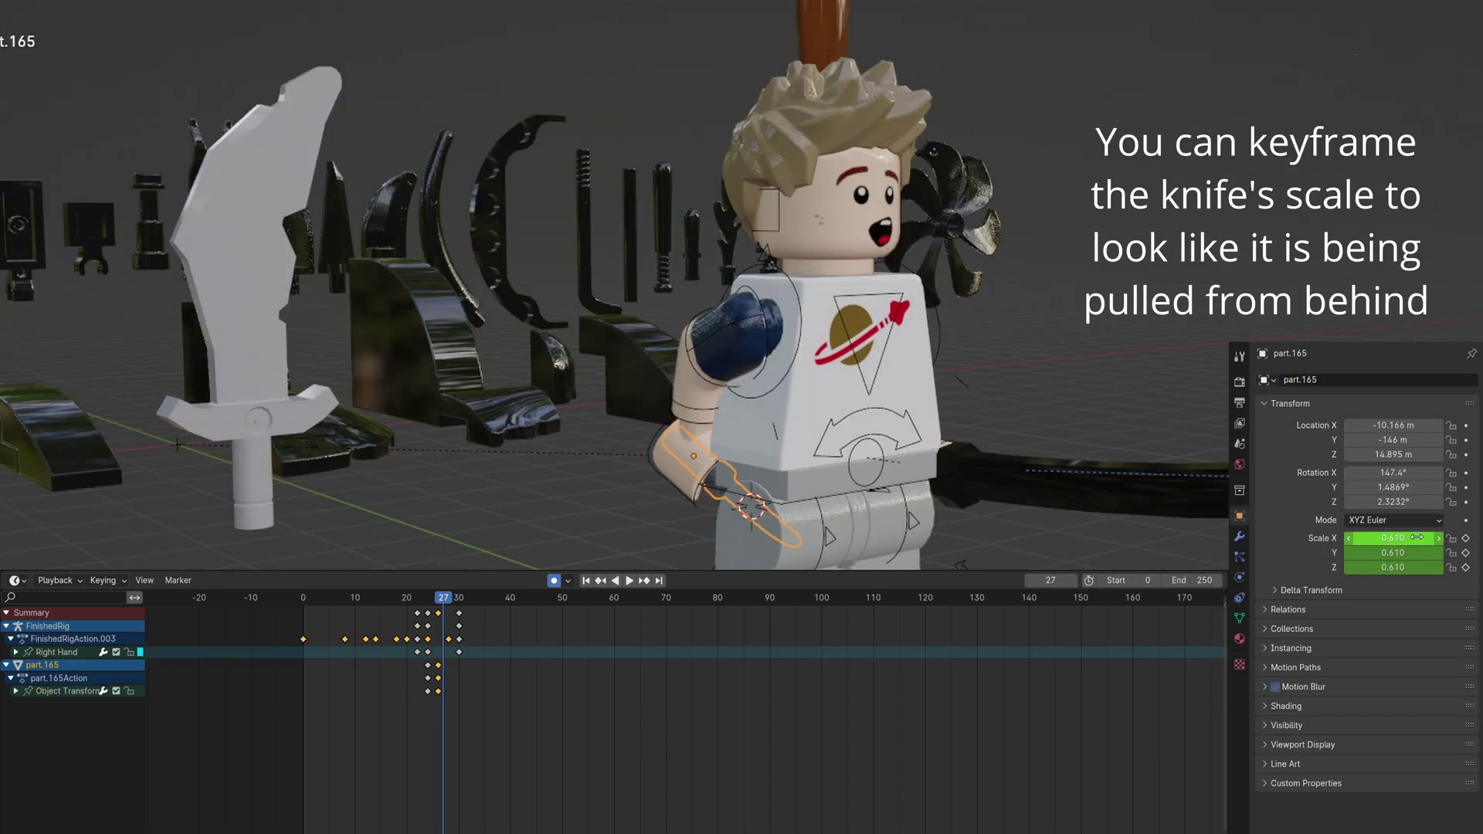
# - Shrink the knife's scale and rotate the right arm into a slash through frame 36
pyautogui.moveTo(1417, 537); pyautogui.dragTo(1382, 538)
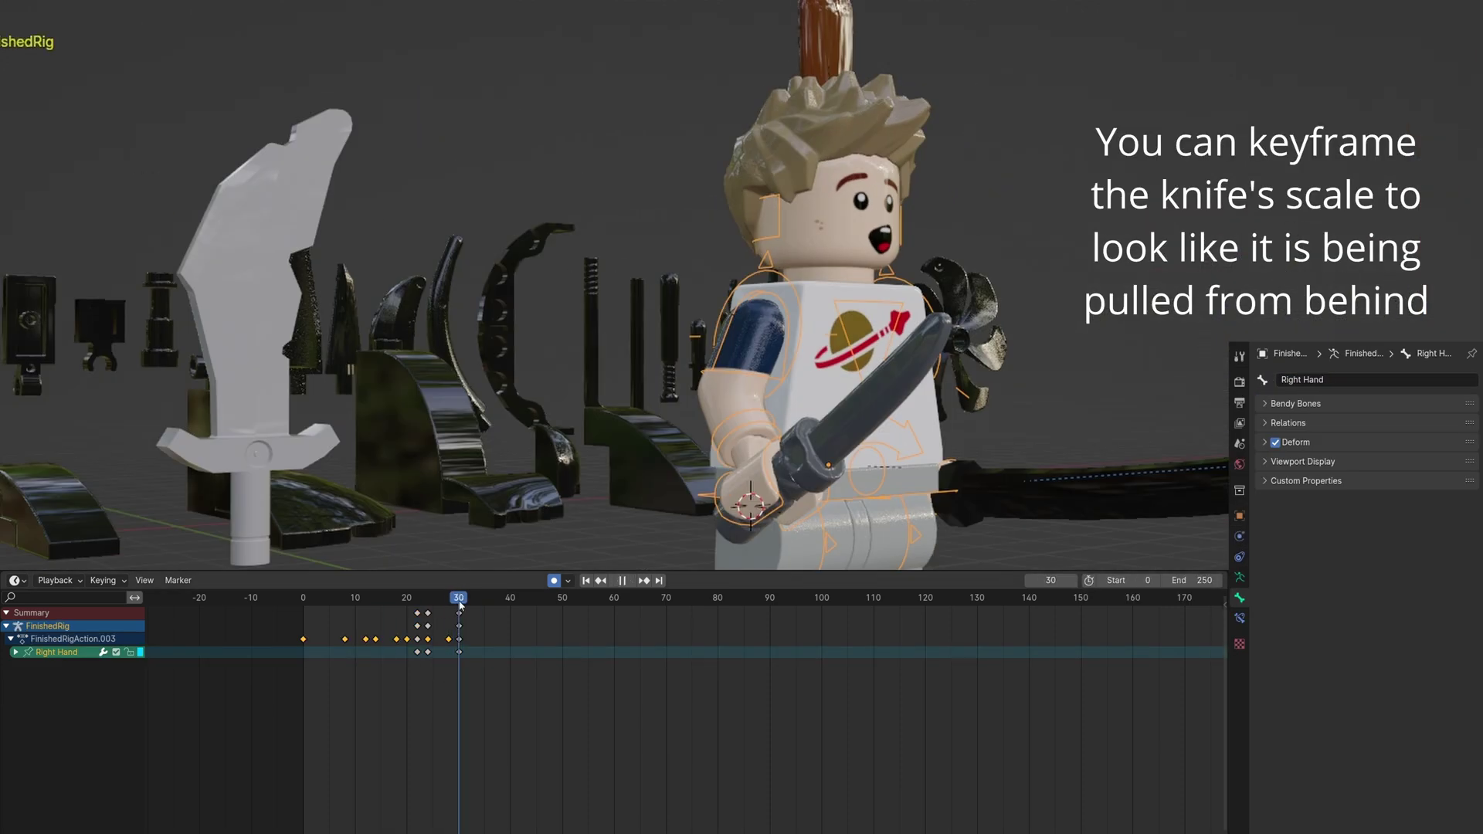
pyautogui.moveTo(1423, 473); pyautogui.dragTo(1405, 473)
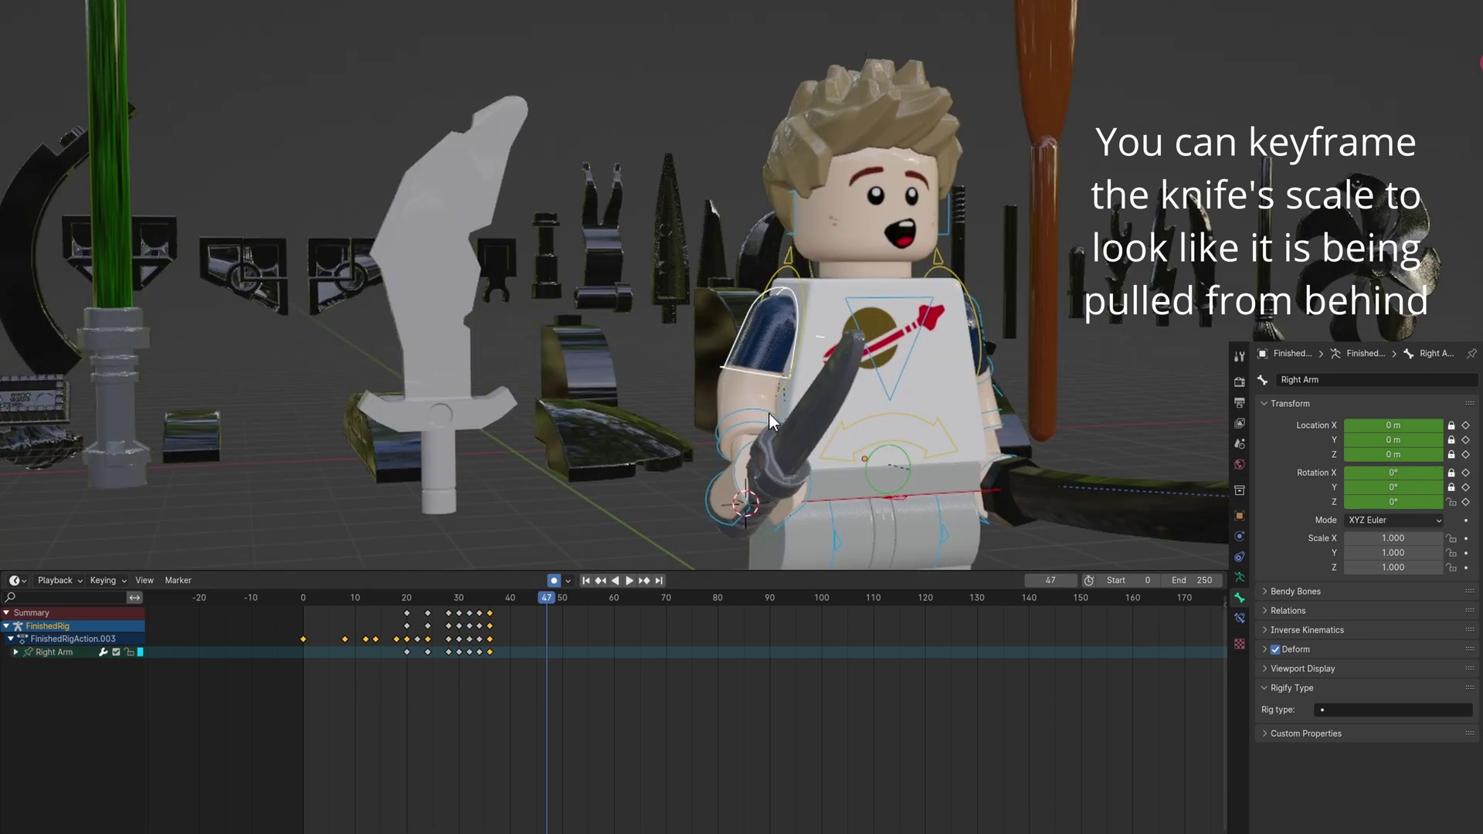
pyautogui.moveTo(1401, 471); pyautogui.dragTo(1398, 472)
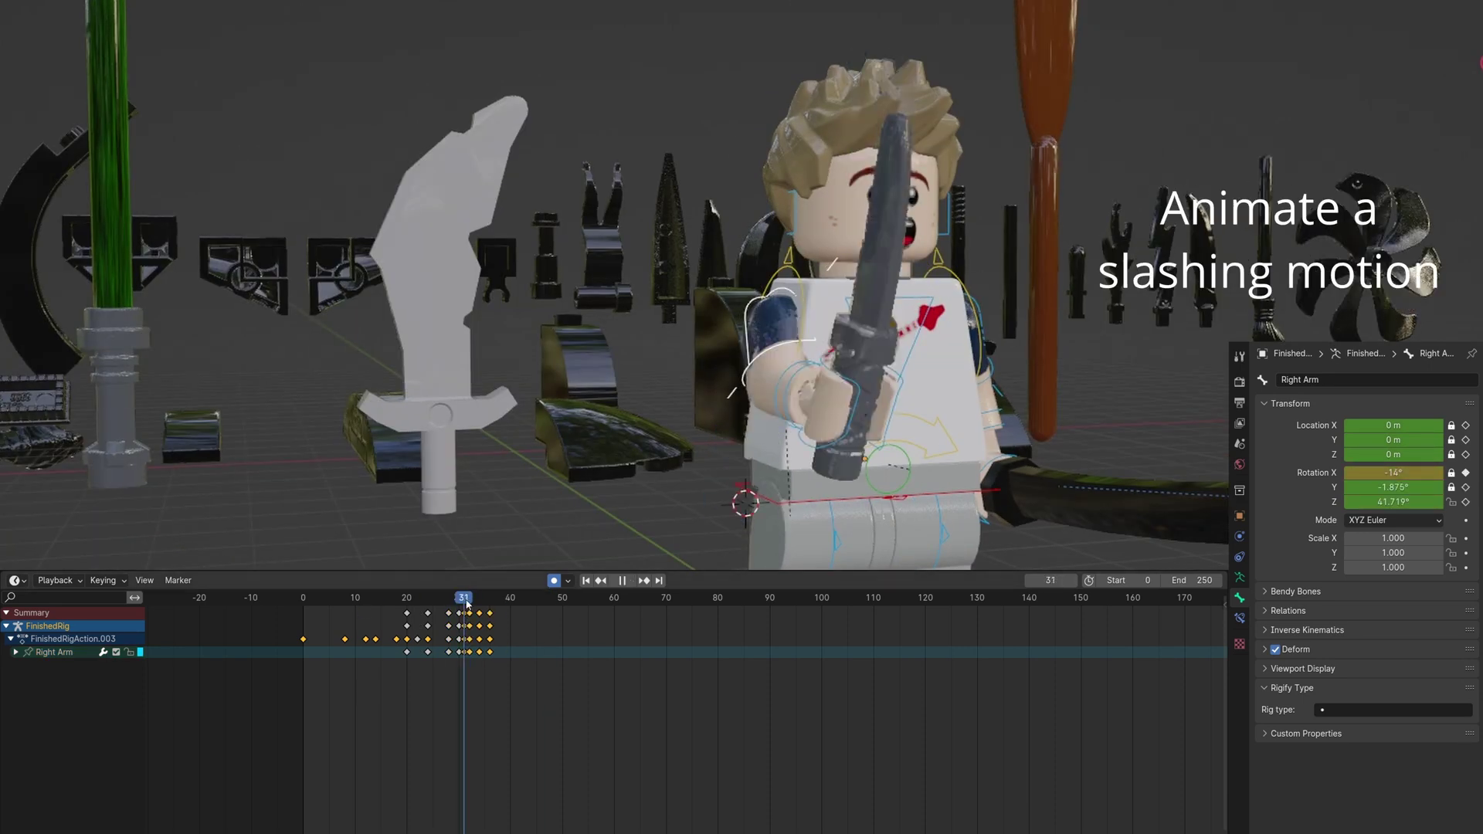
pyautogui.moveTo(463, 606); pyautogui.dragTo(489, 606)
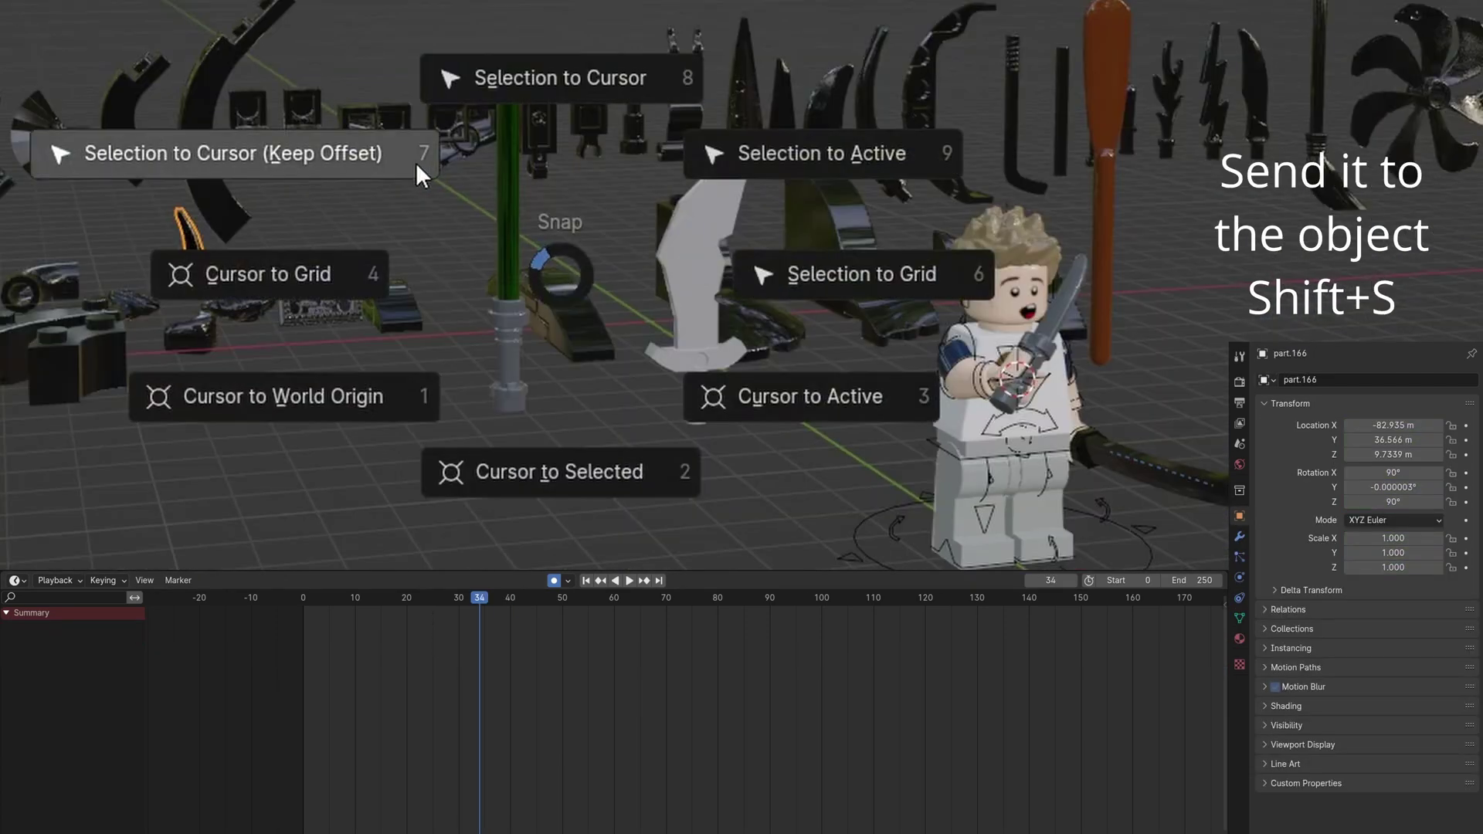
# - Snap a curved smear piece onto the hand and angle it along the knife's swing
pyautogui.click(417, 163)
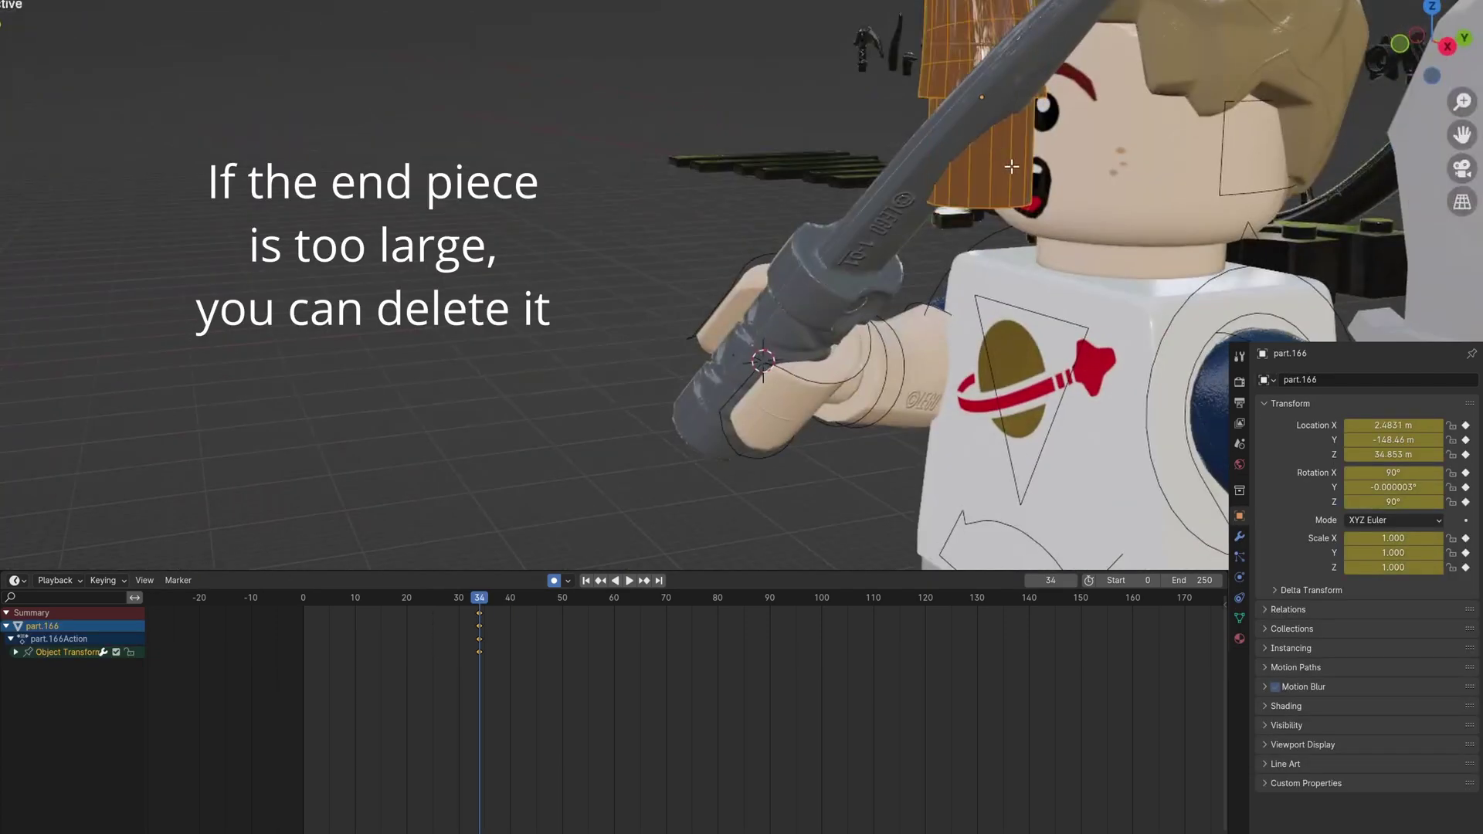
pyautogui.moveTo(1014, 167); pyautogui.dragTo(1013, 245, button='middle')
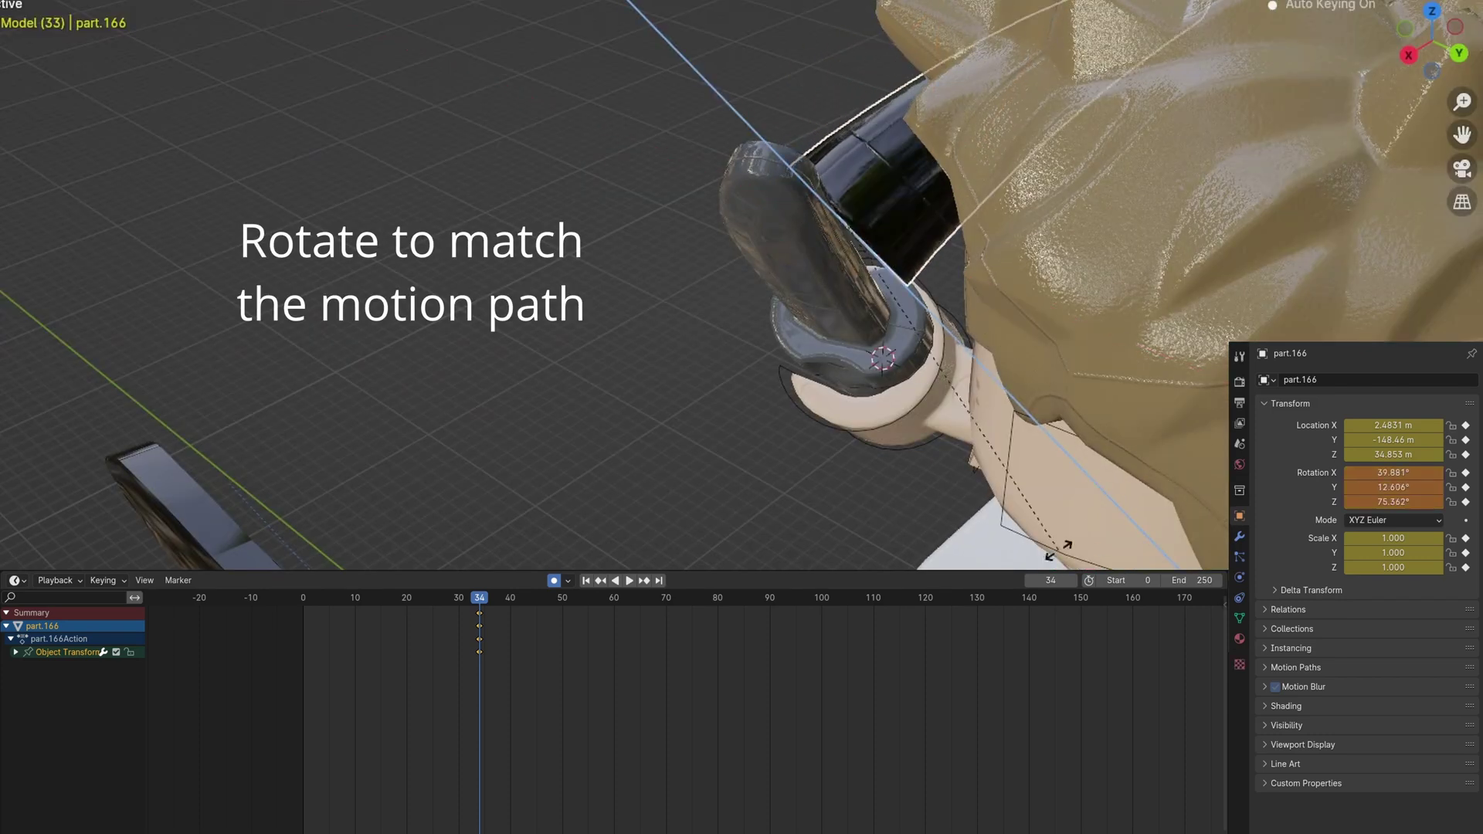
pyautogui.click(1189, 312)
pyautogui.moveTo(1190, 312)
pyautogui.mouseDown(button='middle')
pyautogui.moveTo(1133, 343)
pyautogui.moveTo(1116, 309)
pyautogui.mouseUp(button='middle')
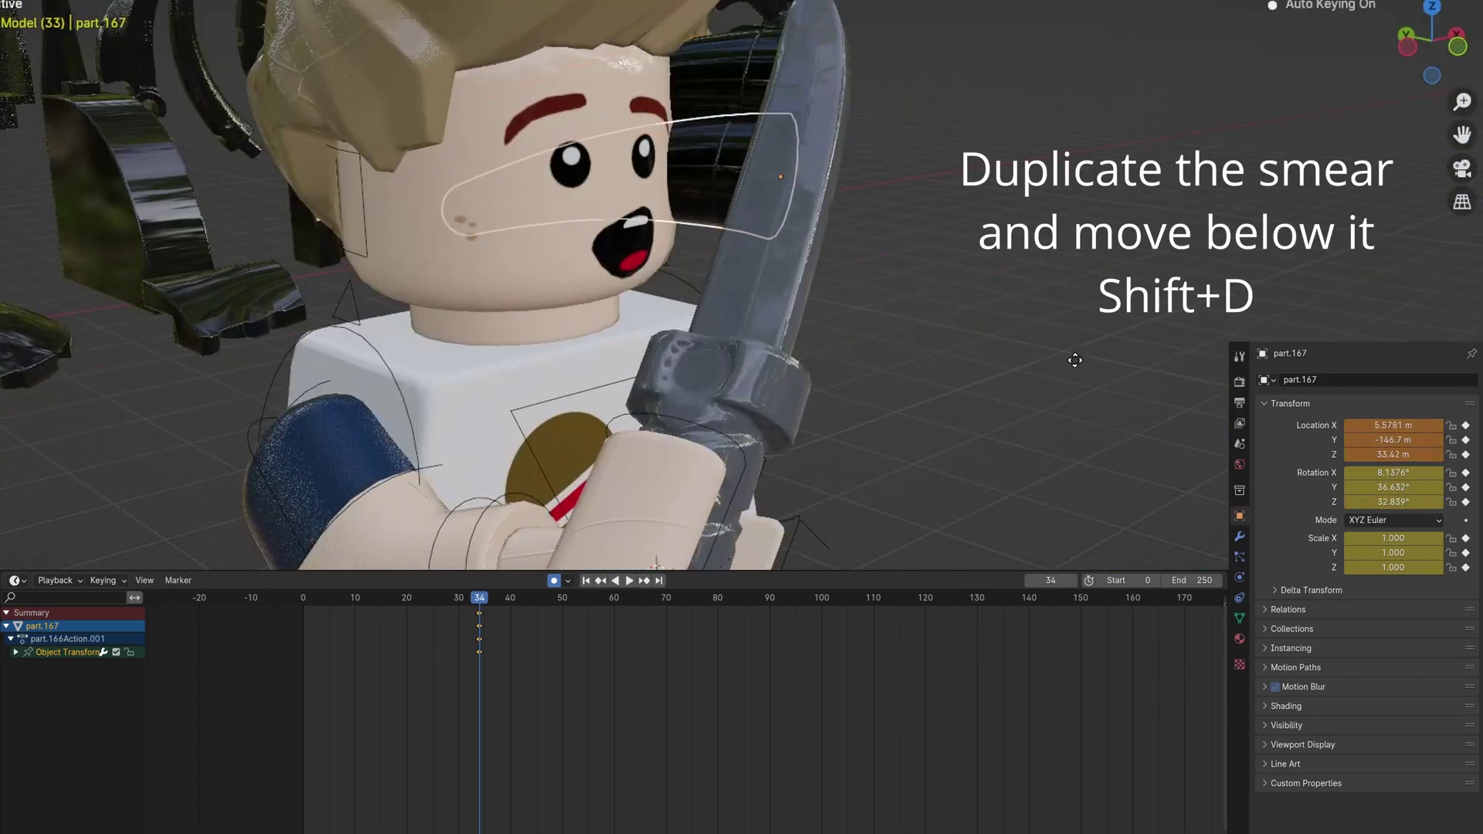
# - Add a slightly smaller duplicate below the smear and join the pieces into one object
pyautogui.hotkey('shift', 'd')
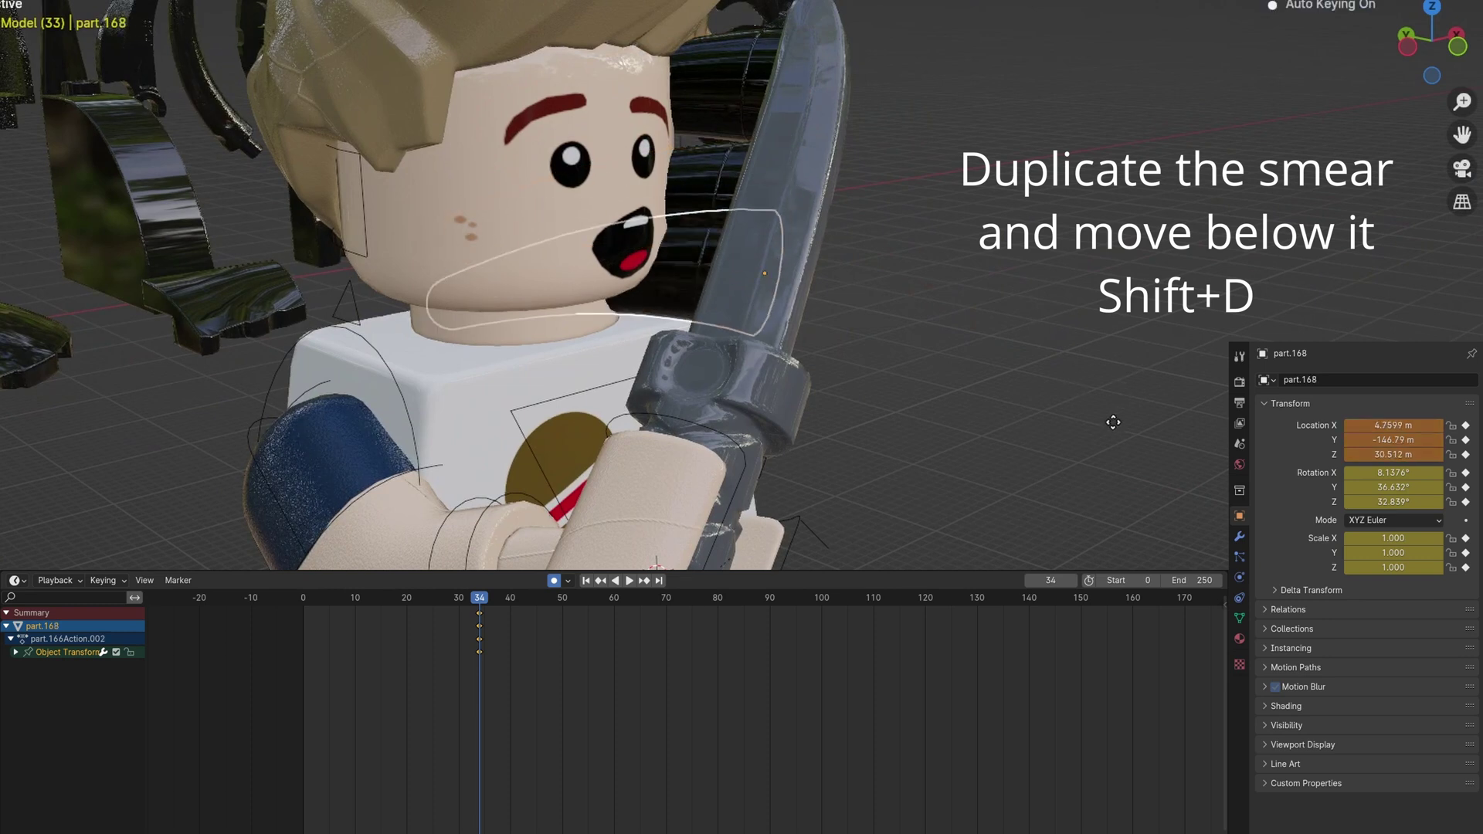
pyautogui.click(1112, 421)
pyautogui.press('s')
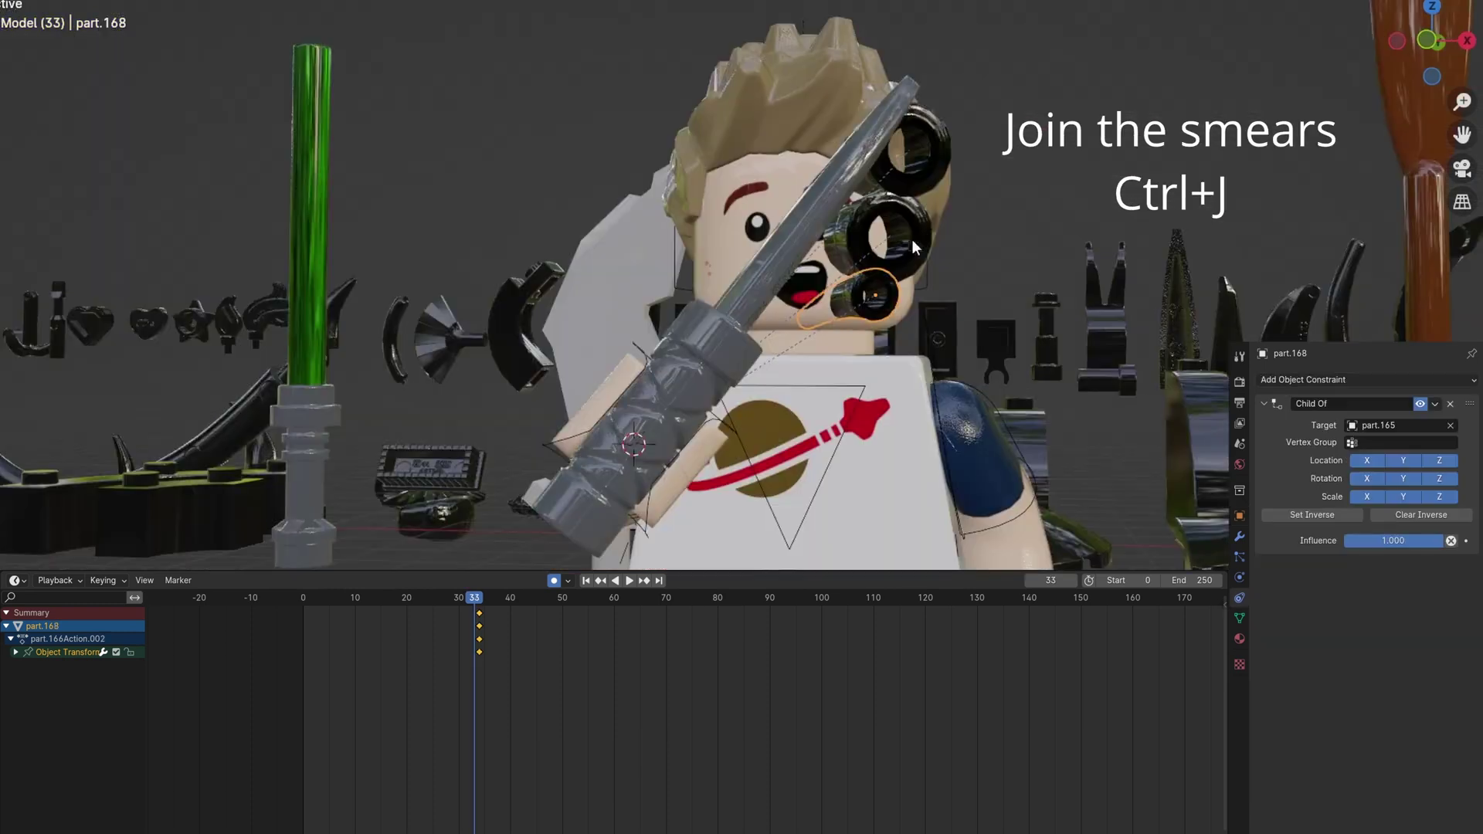
pyautogui.keyDown('shift'); pyautogui.click(926, 187); pyautogui.keyUp('shift')
pyautogui.hotkey('ctrl', 'j')
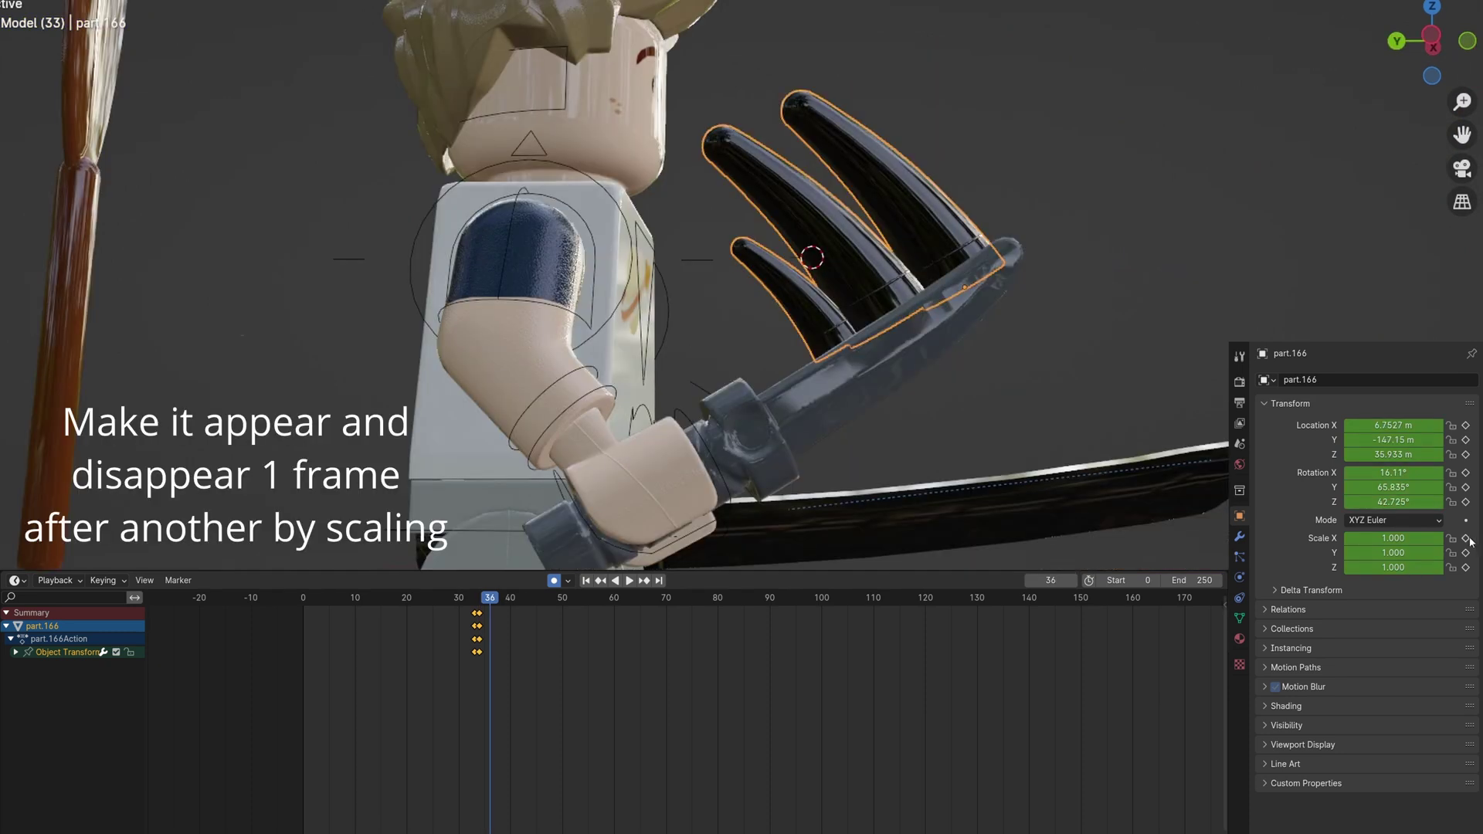
# - Key the smear's scale to 0 at frame 37 and recolour it with the blade's grey 4D5156
pyautogui.press('Right')
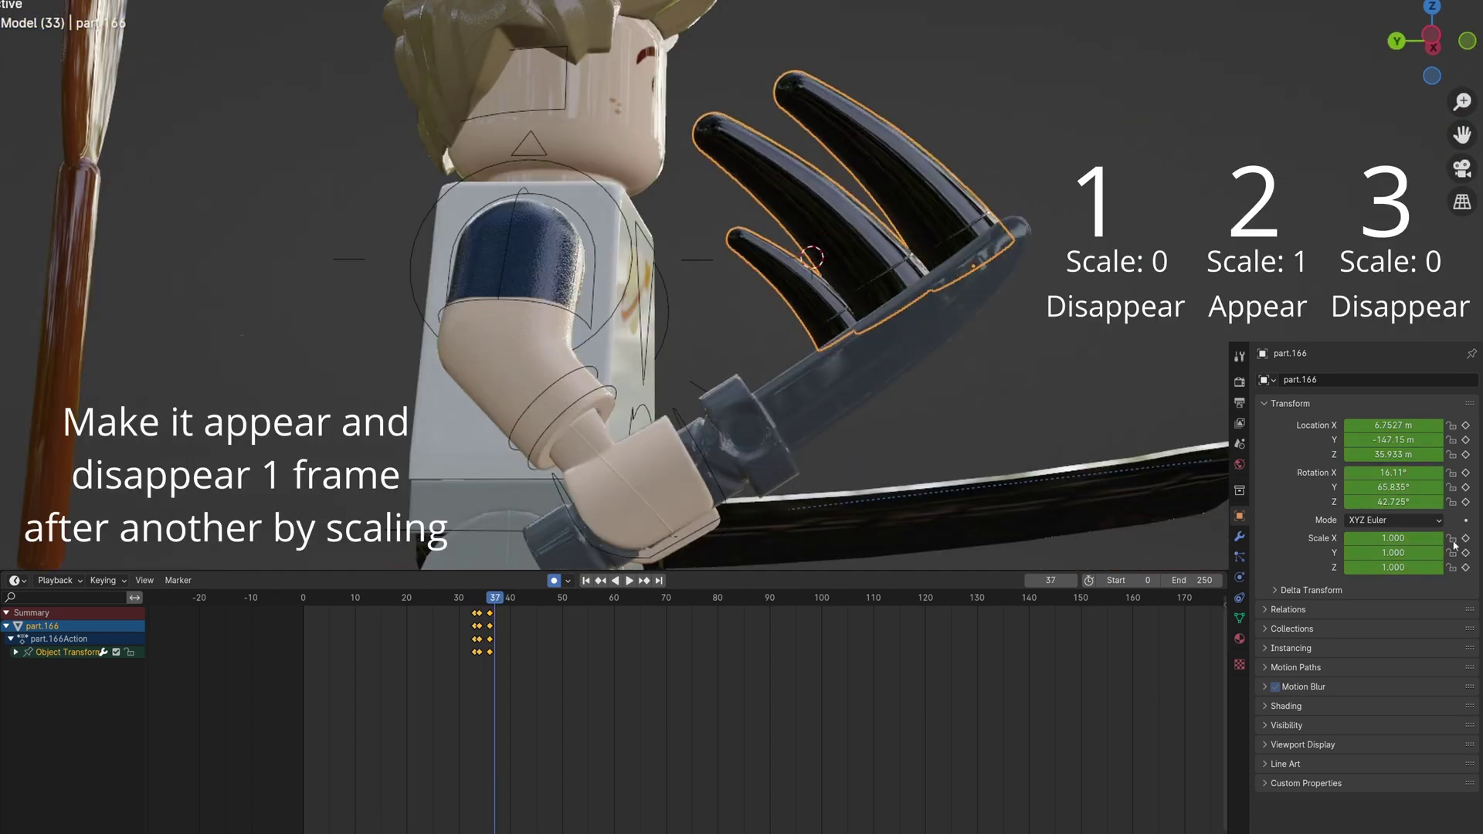
pyautogui.press('Return')
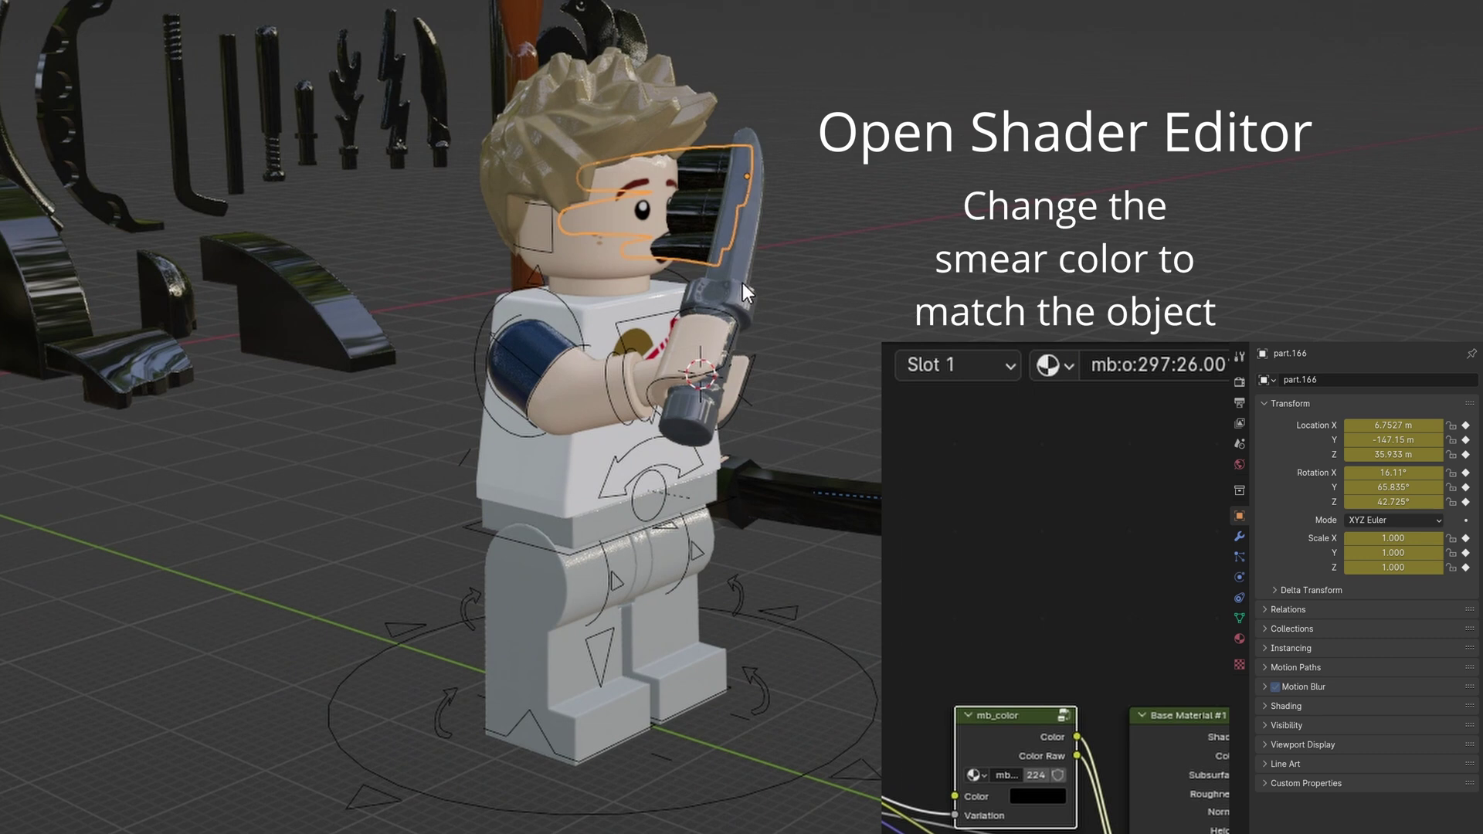
pyautogui.click(743, 283)
pyautogui.click(1040, 794)
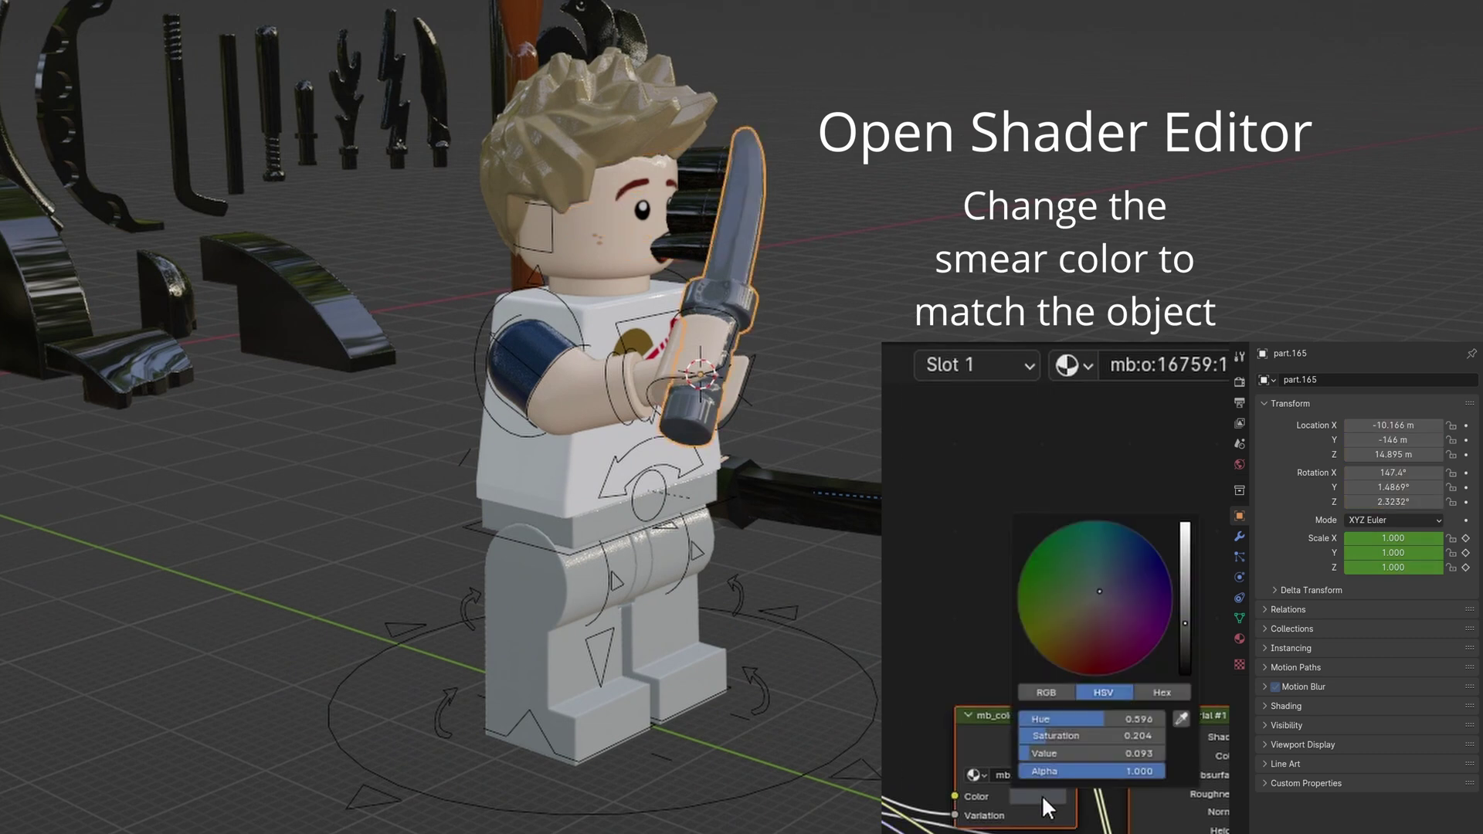
pyautogui.click(1152, 693)
pyautogui.click(1115, 725)
pyautogui.hotkey('ctrl', 'c')
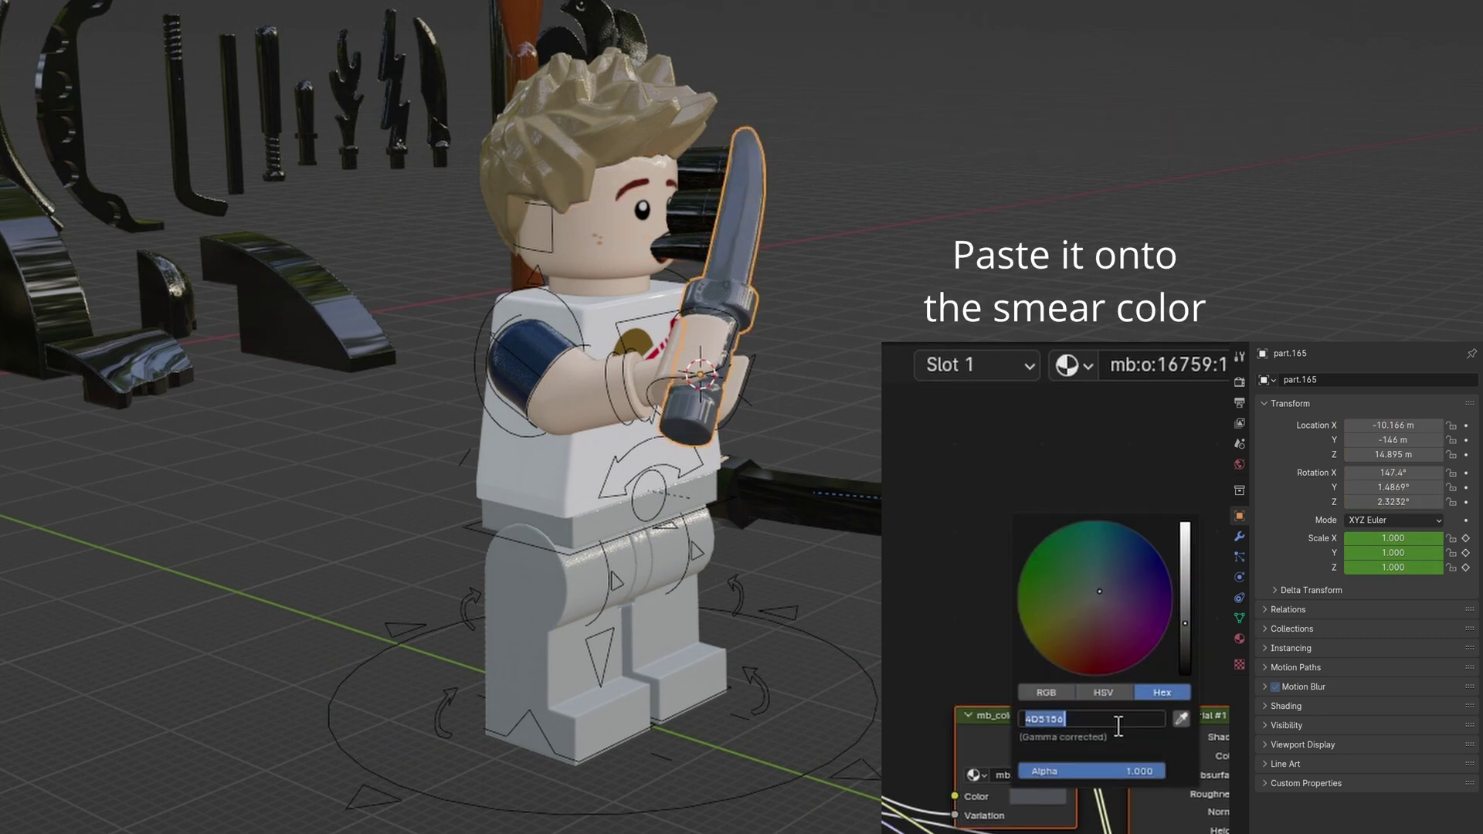
pyautogui.click(695, 216)
pyautogui.click(1039, 795)
pyautogui.click(1080, 719)
pyautogui.hotkey('ctrl', 'v')
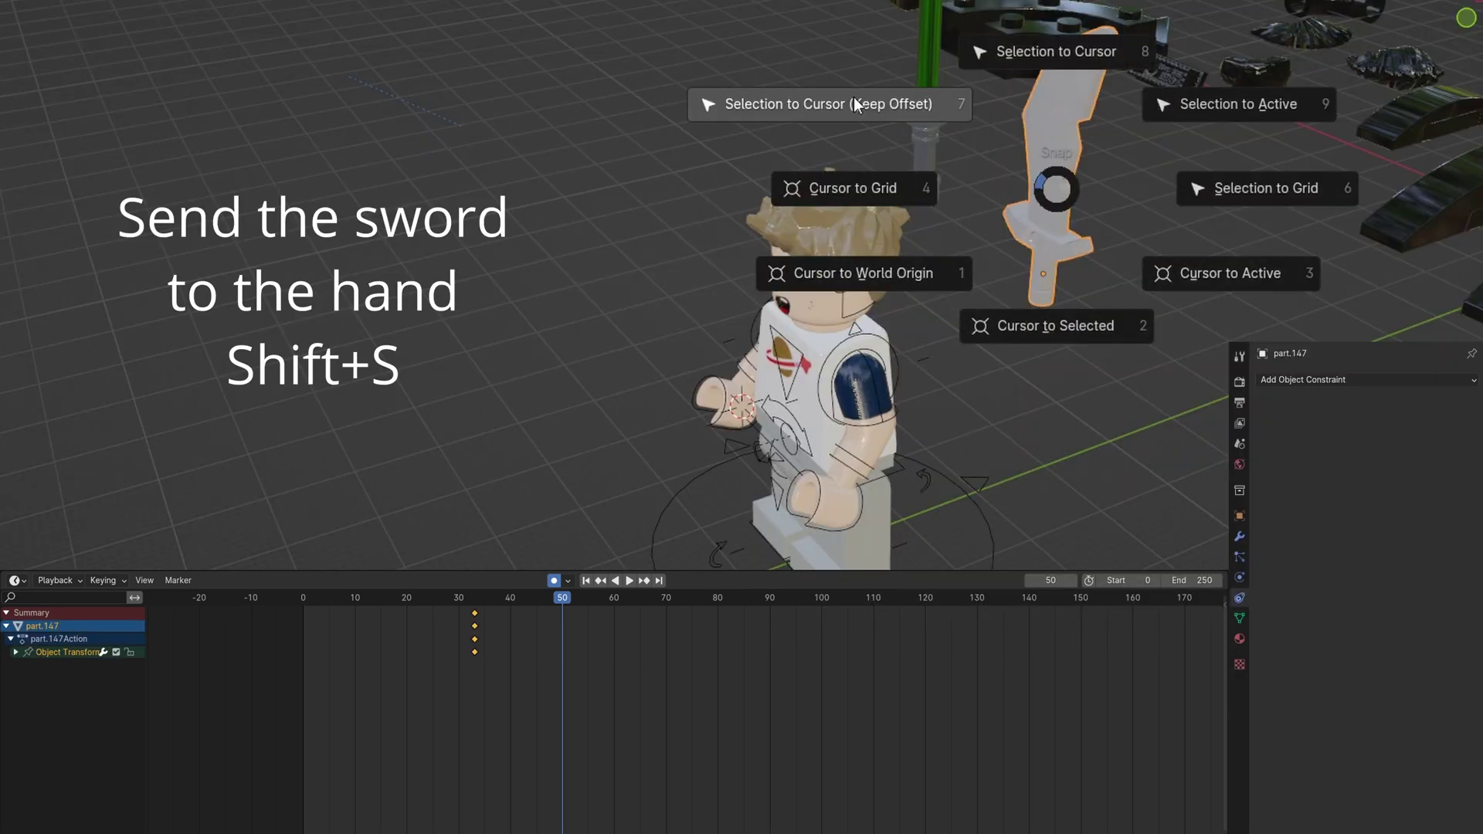
# - Snap the red-and-grey sword to the hand and add a Child Of constraint targeting it
pyautogui.click(854, 96)
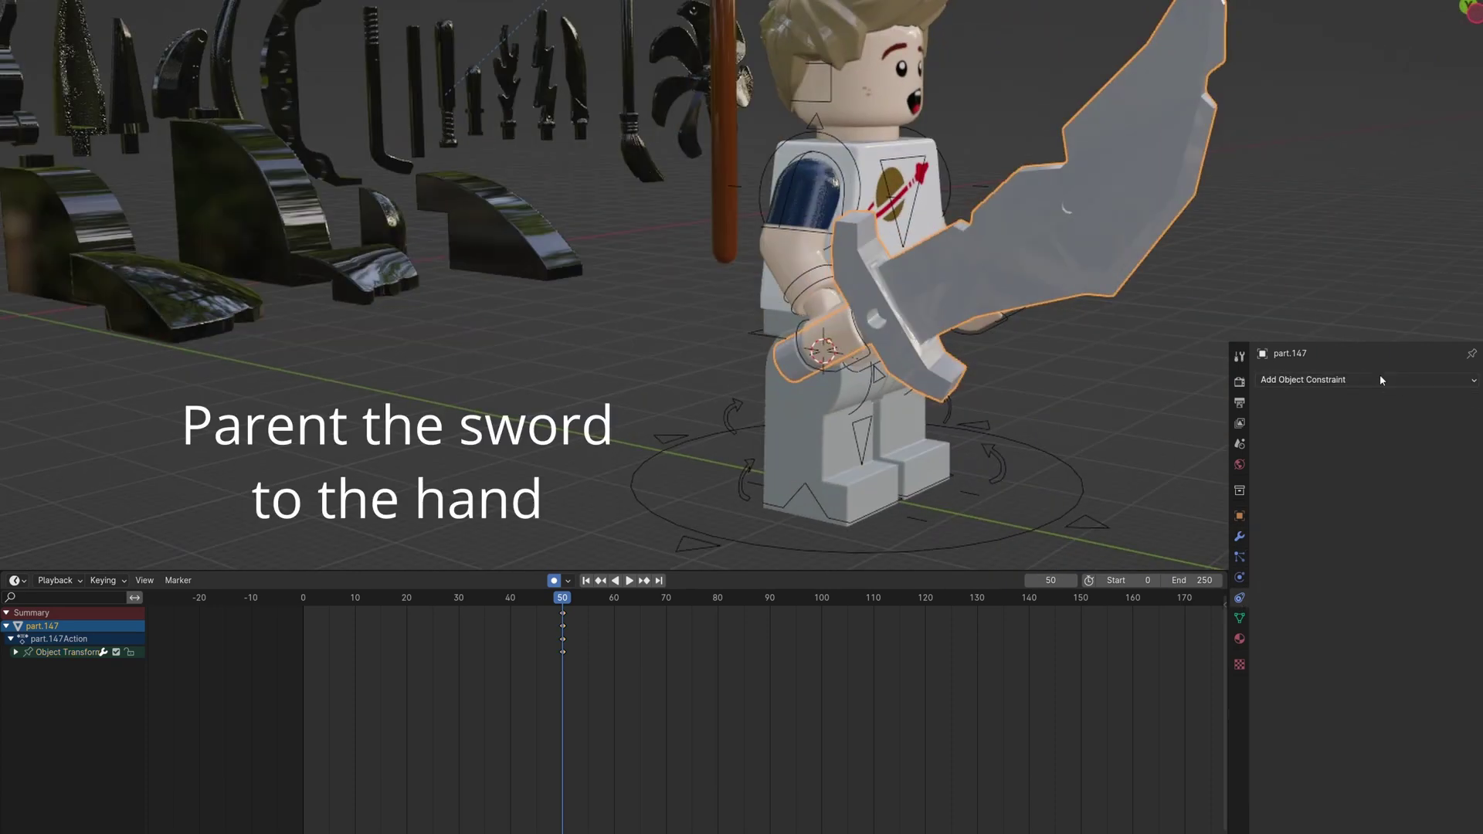
pyautogui.click(1380, 380)
pyautogui.click(1425, 452)
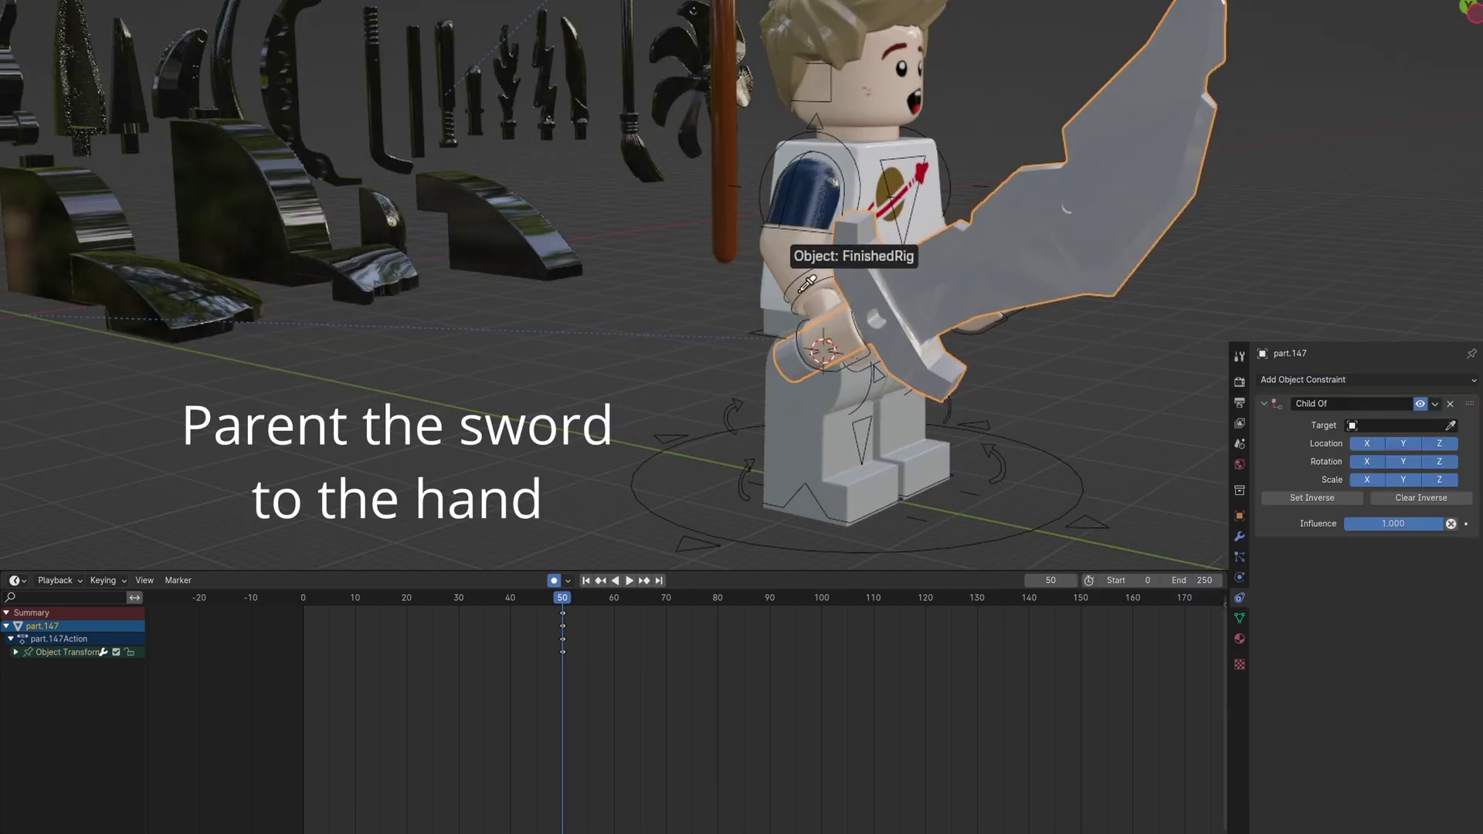
pyautogui.click(835, 318)
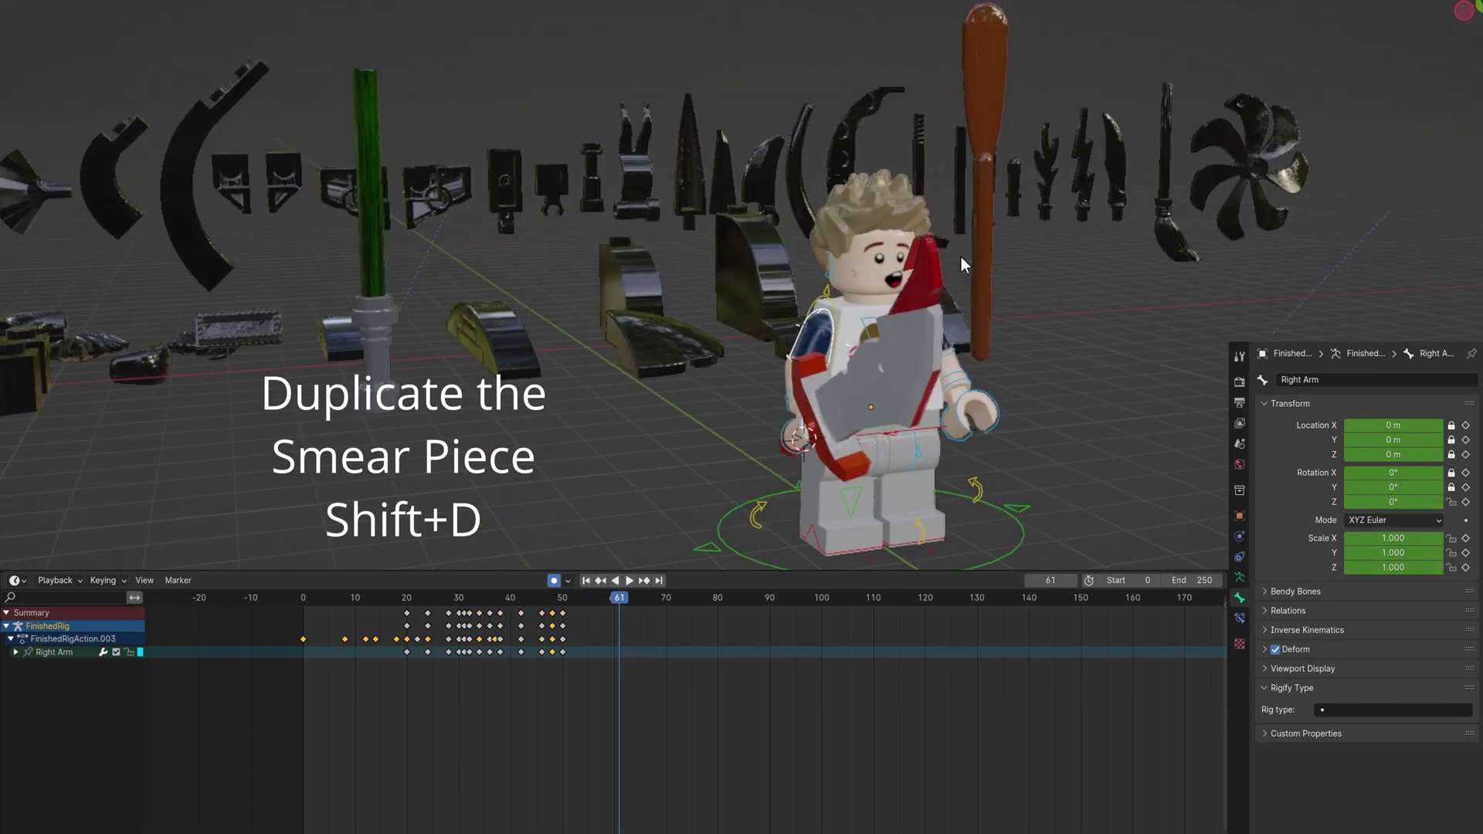
# - Rotate the smear onto the blade tip and colour it the blade's grey A3A2A4
pyautogui.moveTo(961, 256); pyautogui.dragTo(631, 181, button='middle')
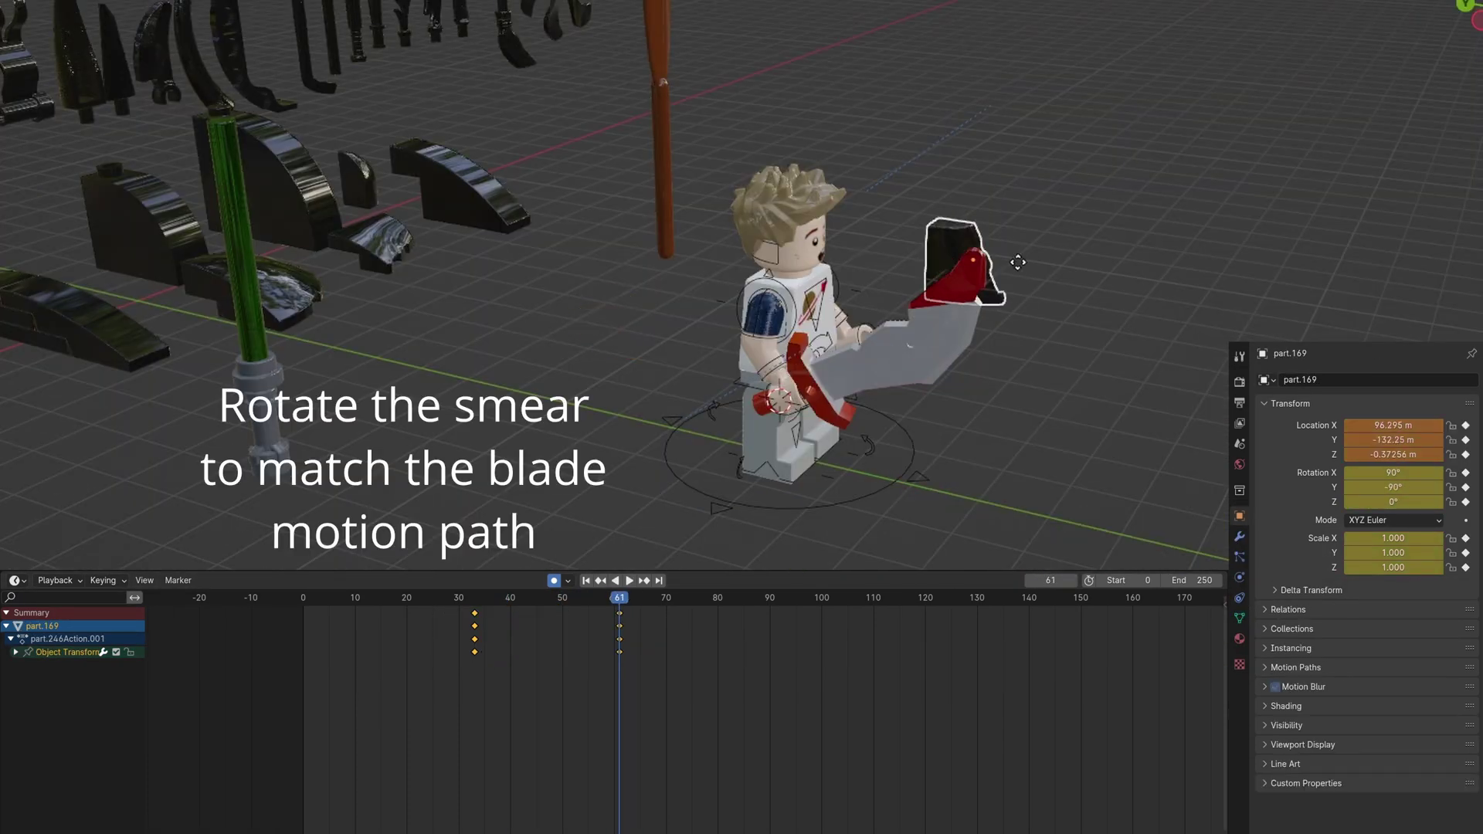
pyautogui.press('r')
pyautogui.press('x')
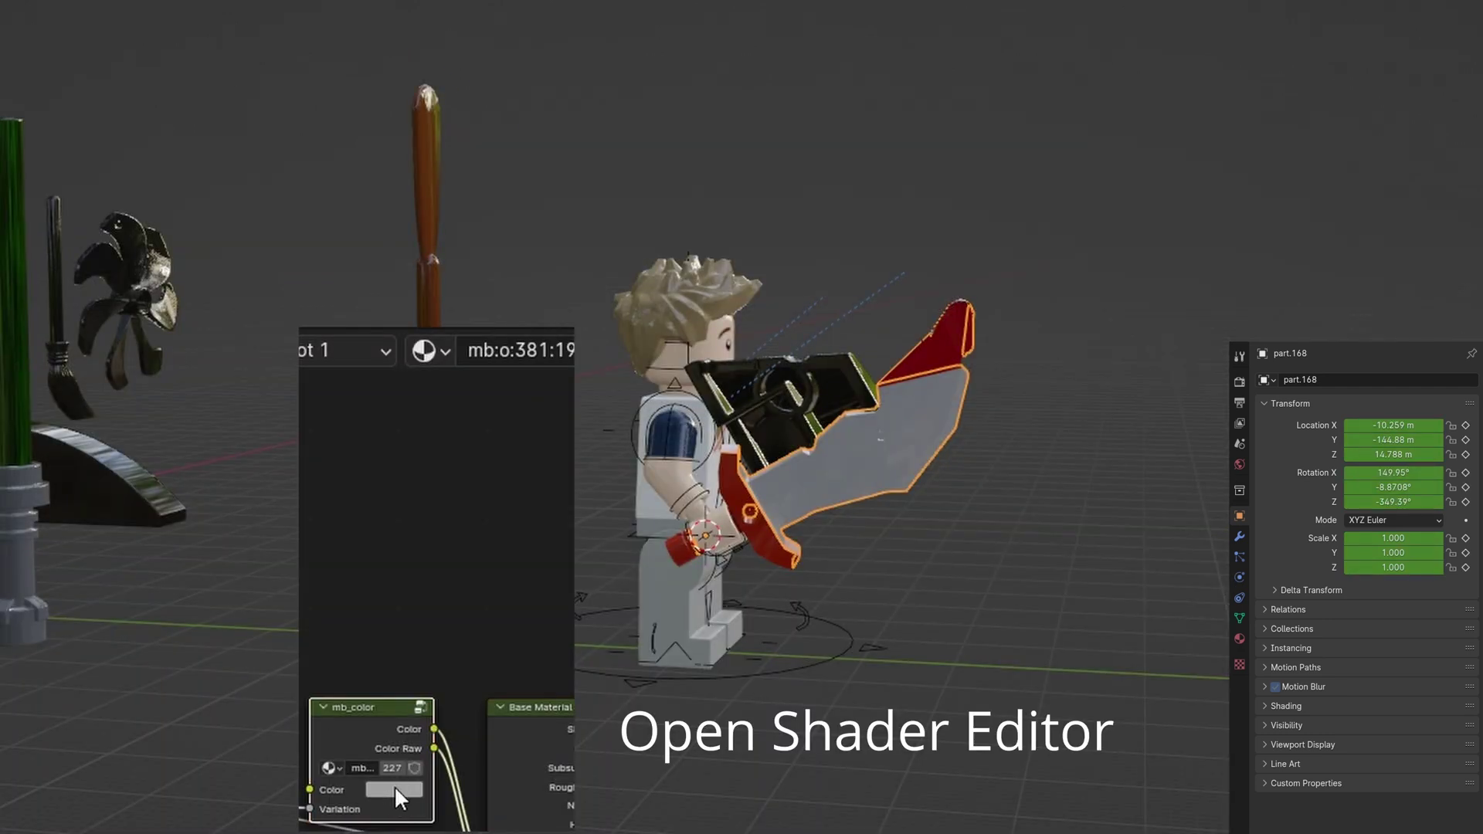
pyautogui.click(394, 788)
pyautogui.click(454, 708)
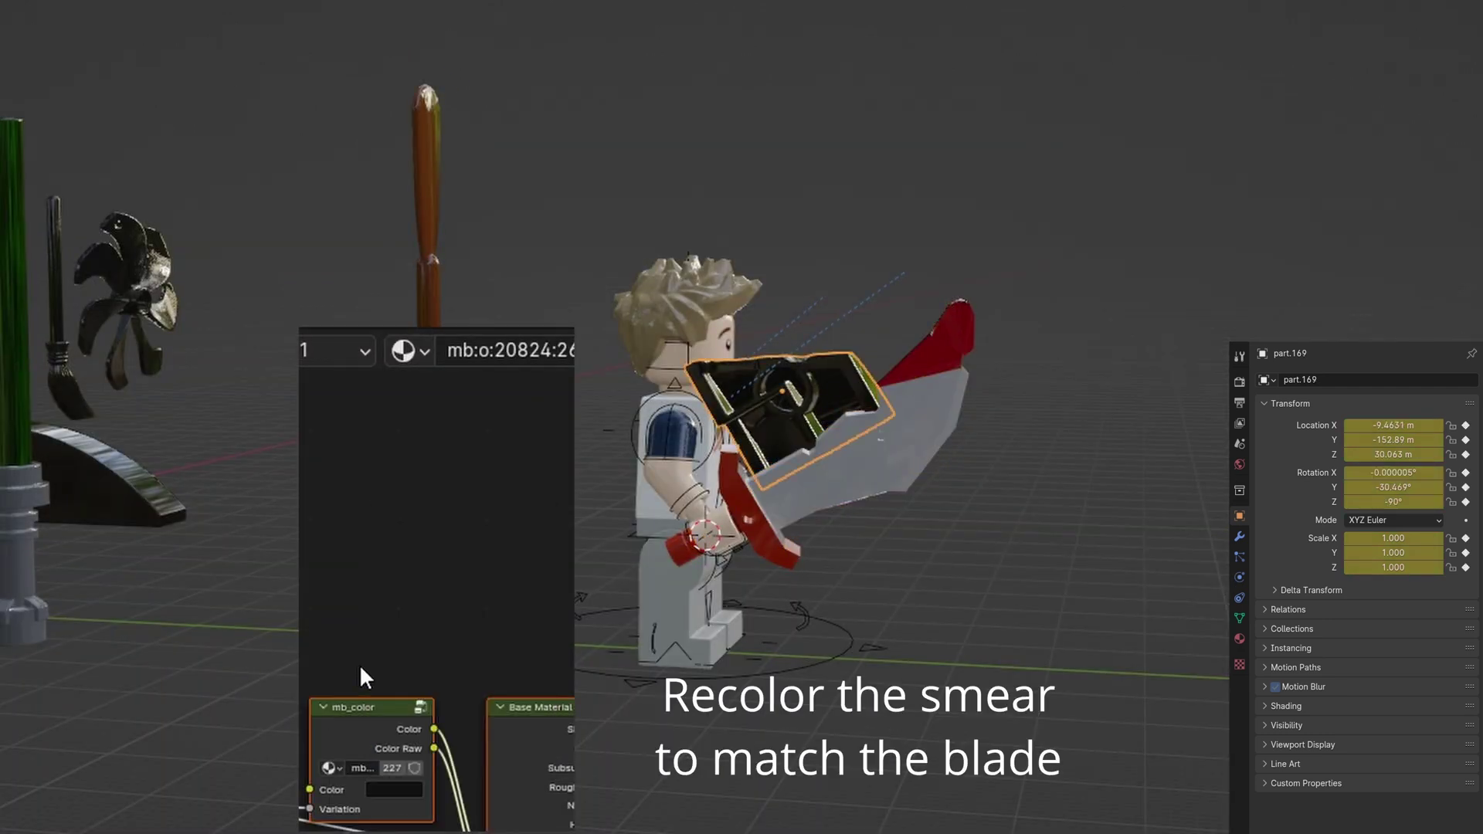
pyautogui.click(394, 788)
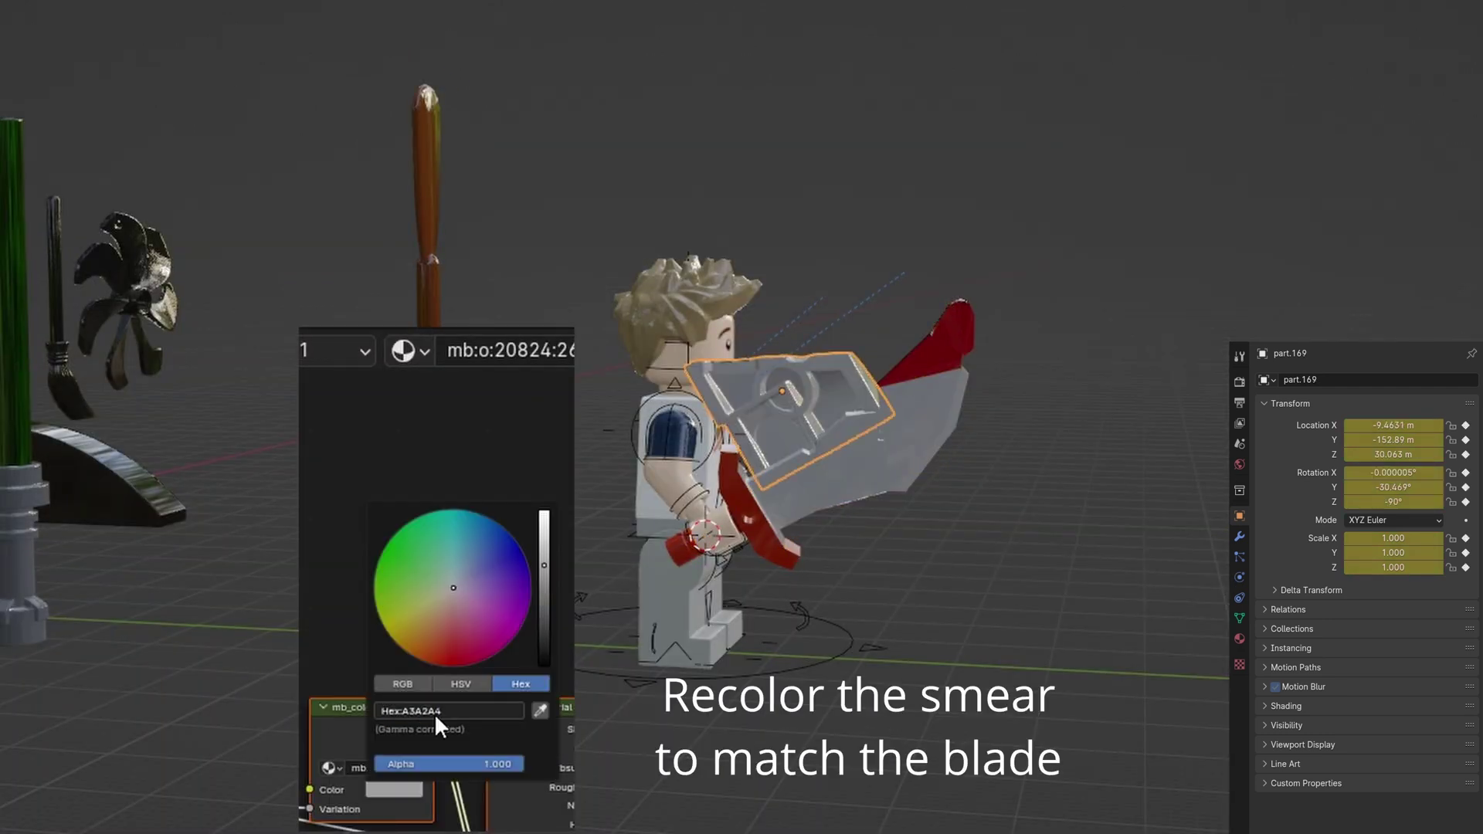
# - Add a Child Of constraint to the smear targeting the sword
pyautogui.click(1239, 597)
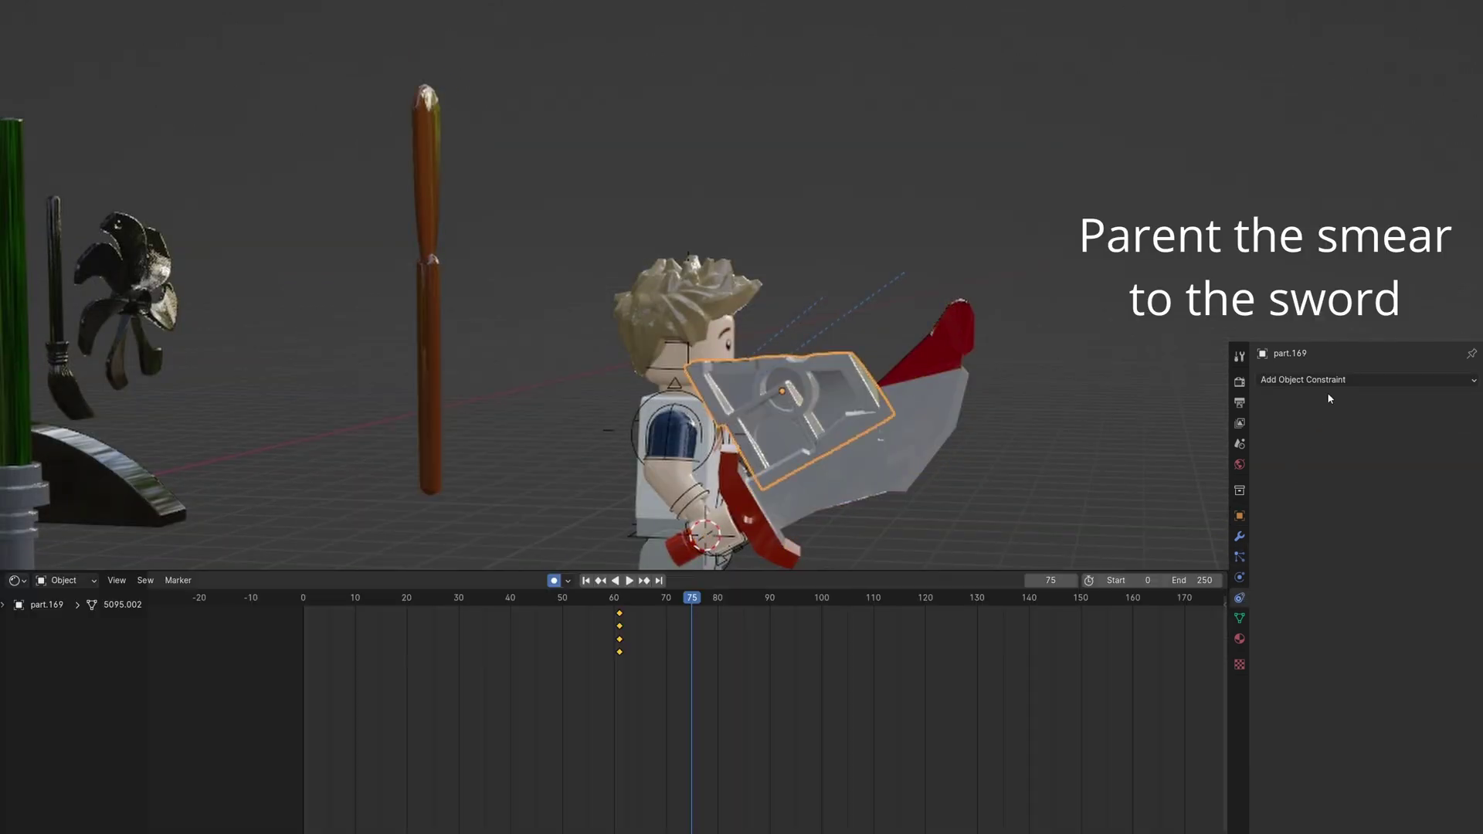
pyautogui.click(1344, 380)
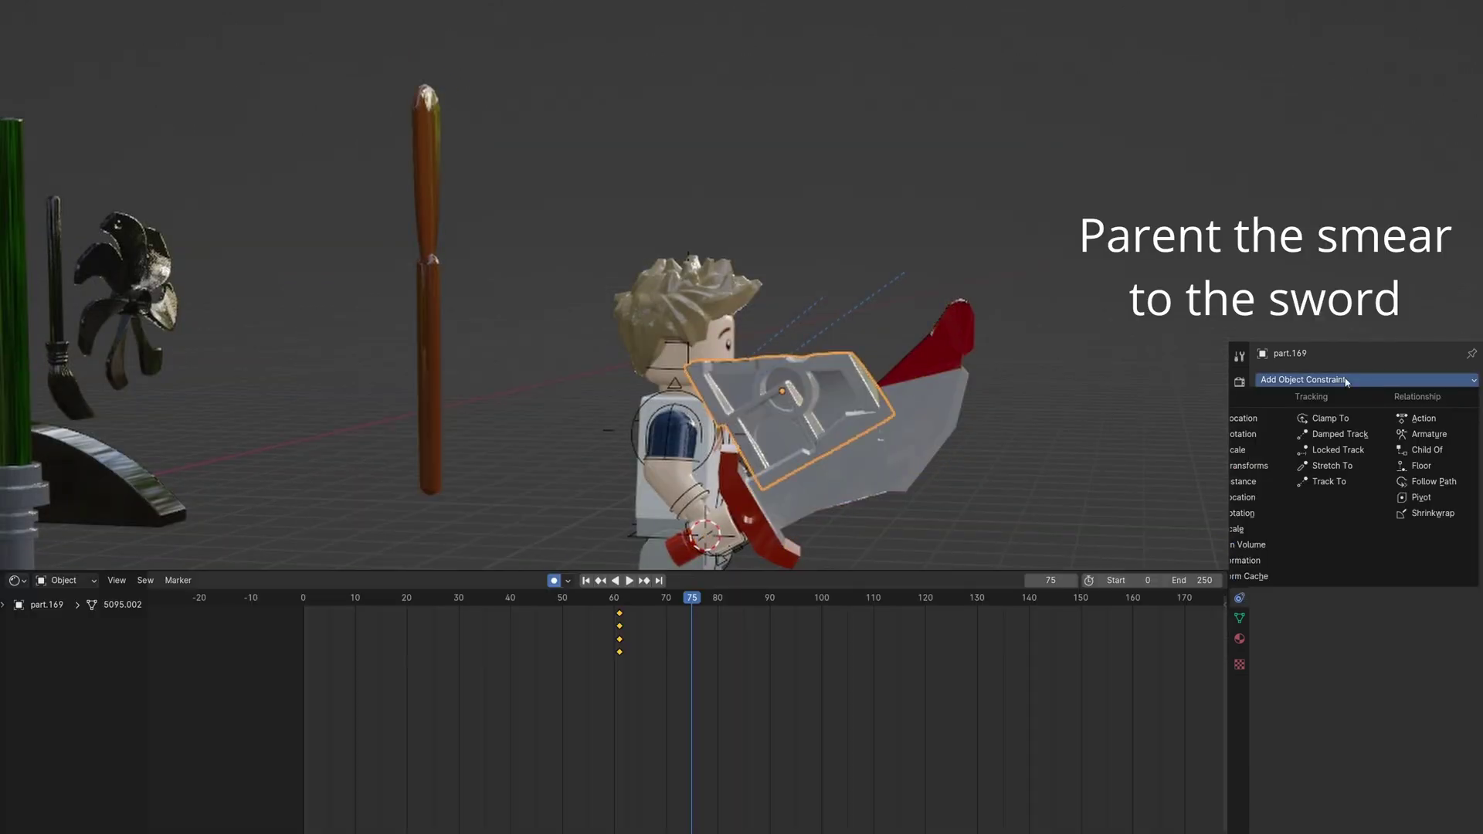
pyautogui.click(1417, 449)
pyautogui.click(938, 455)
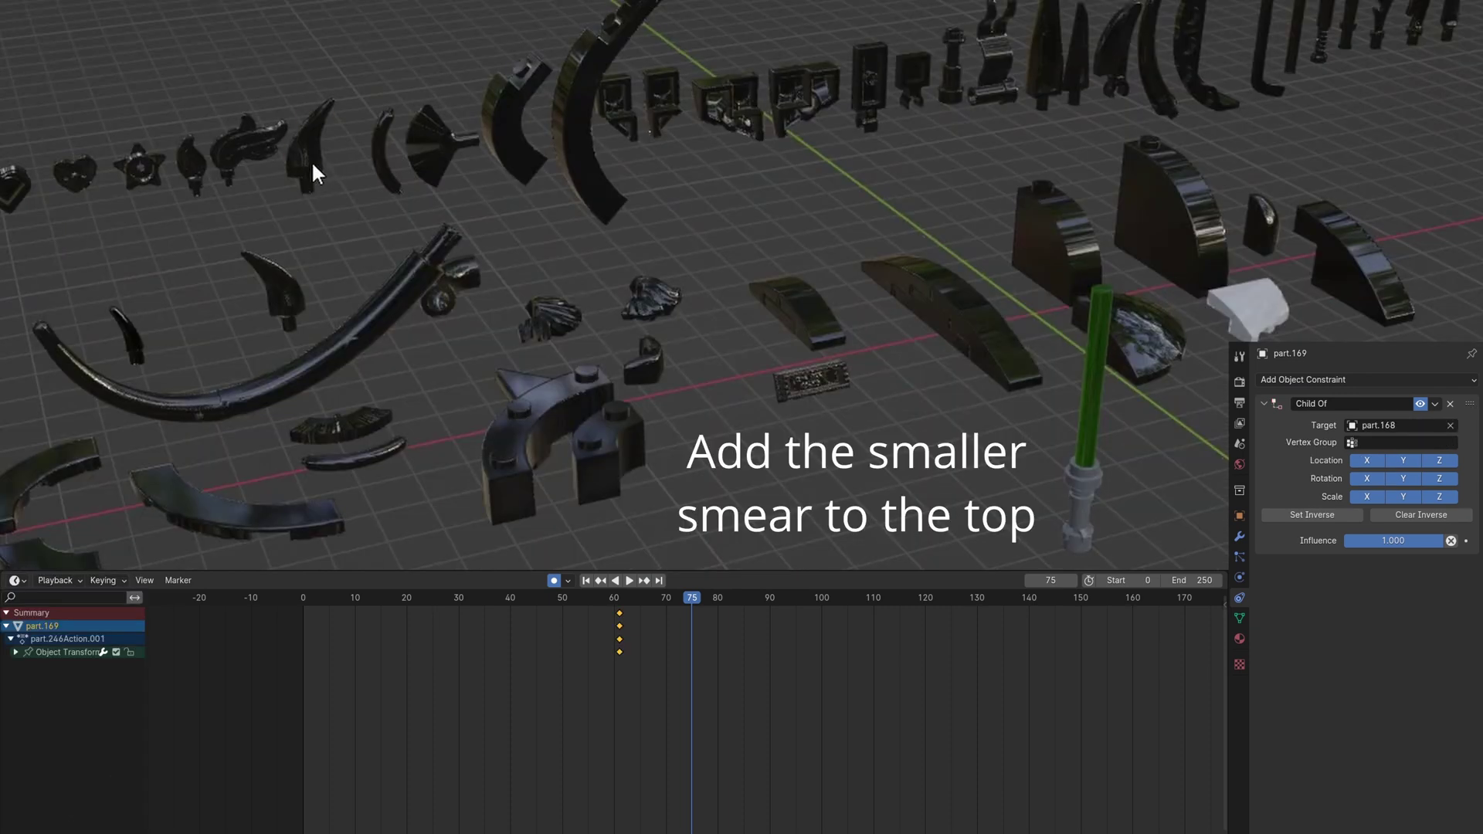
# - Duplicate another smear piece, snap it onto the sword, and rotate it around Y along the swing
pyautogui.click(312, 160)
pyautogui.hotkey('shift', 'd')
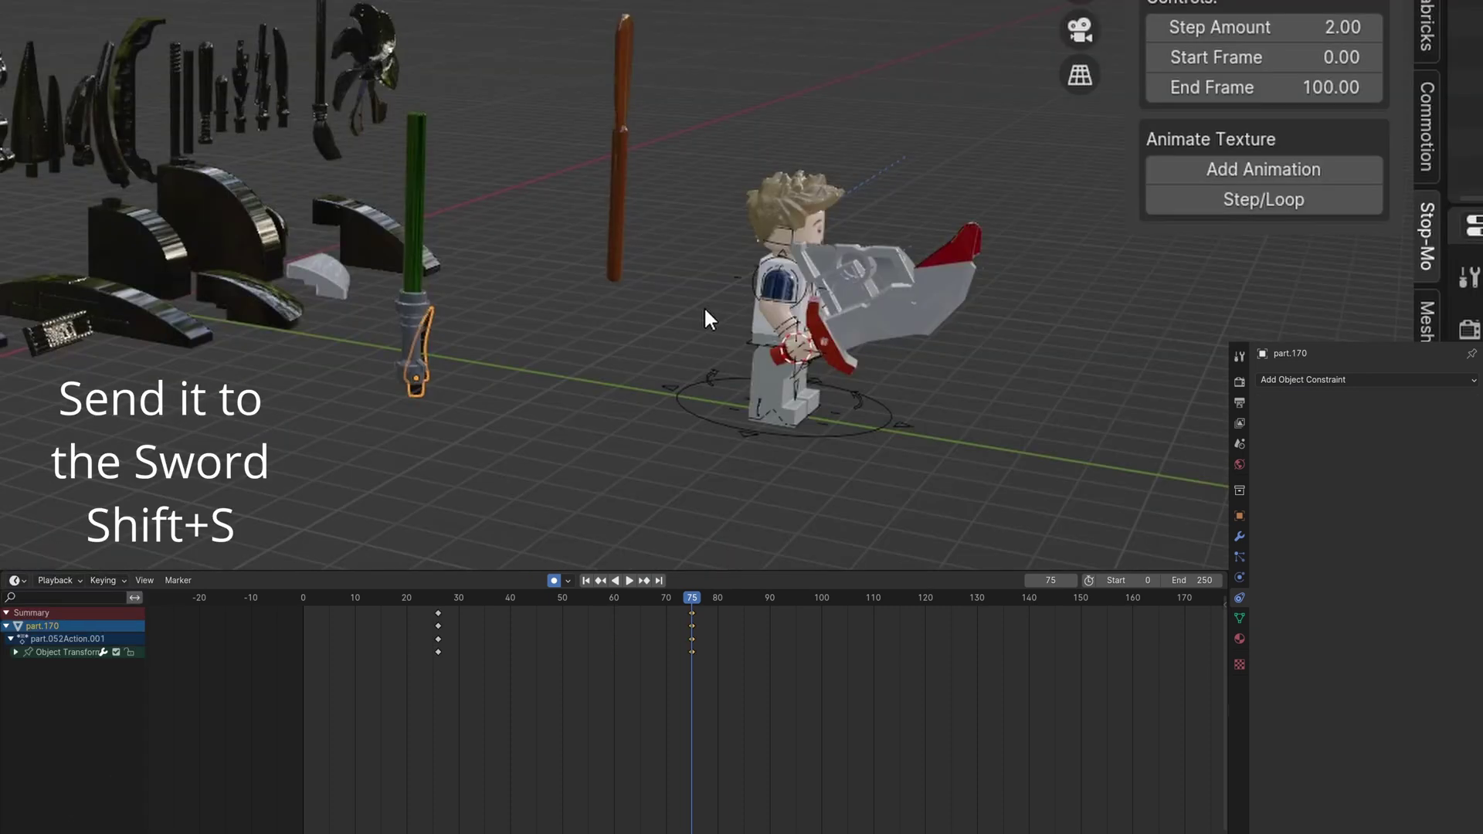
pyautogui.hotkey('shift', 's')
pyautogui.click(508, 218)
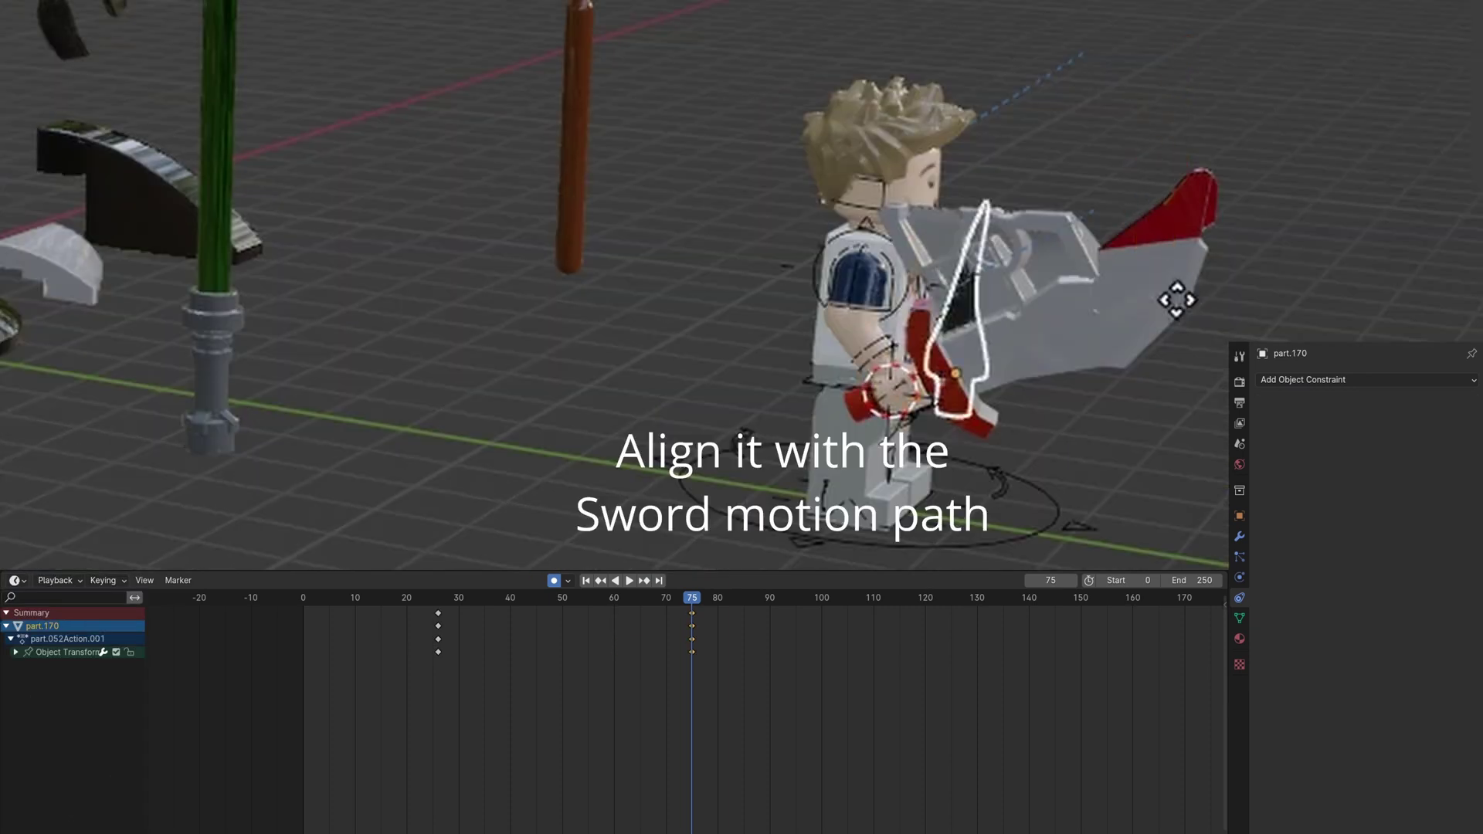
pyautogui.press('r')
pyautogui.press('y')
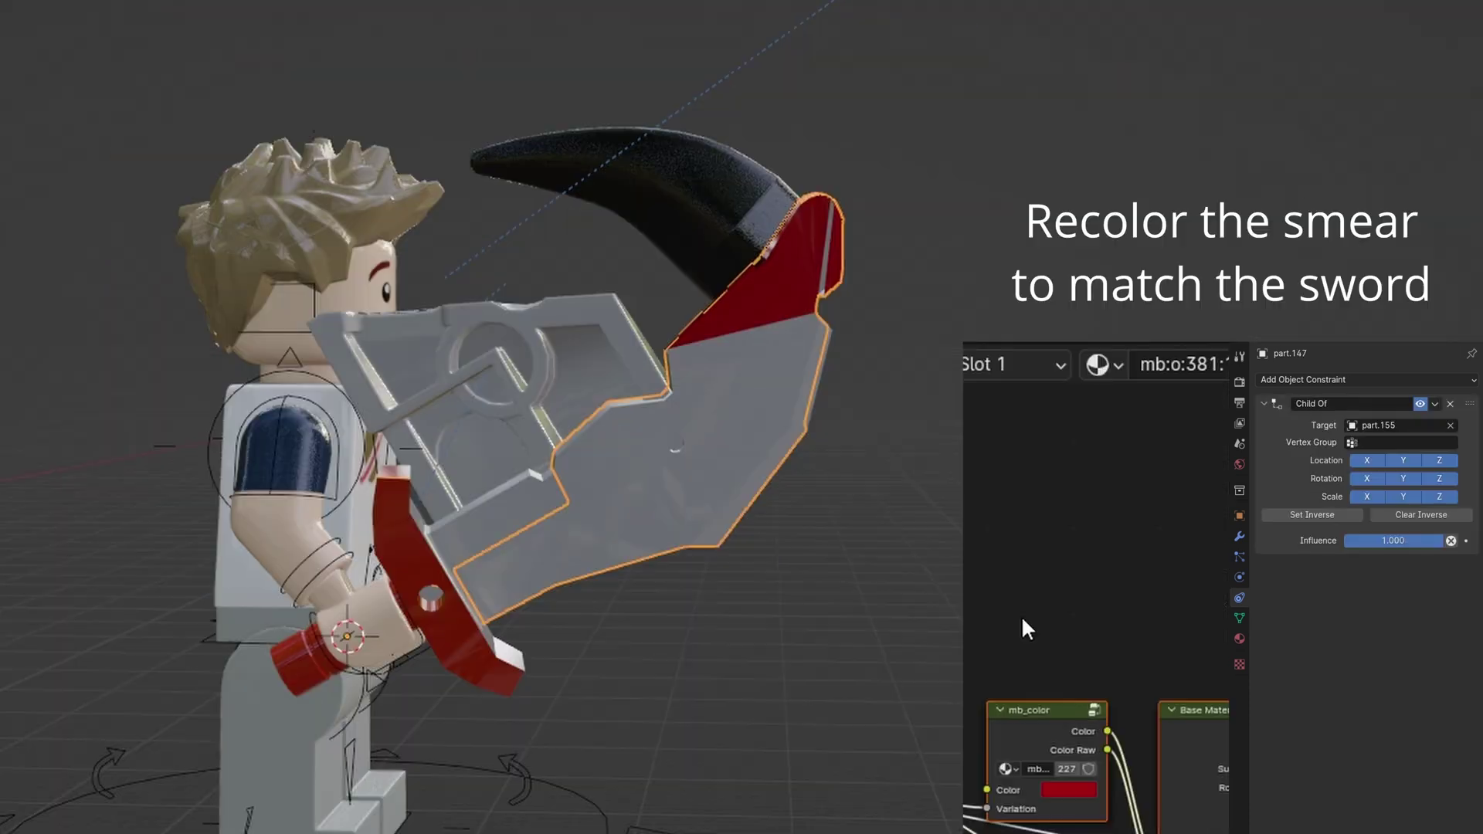
# - Colour the horn smear piece red A4000F to match the sword tip
pyautogui.click(1081, 788)
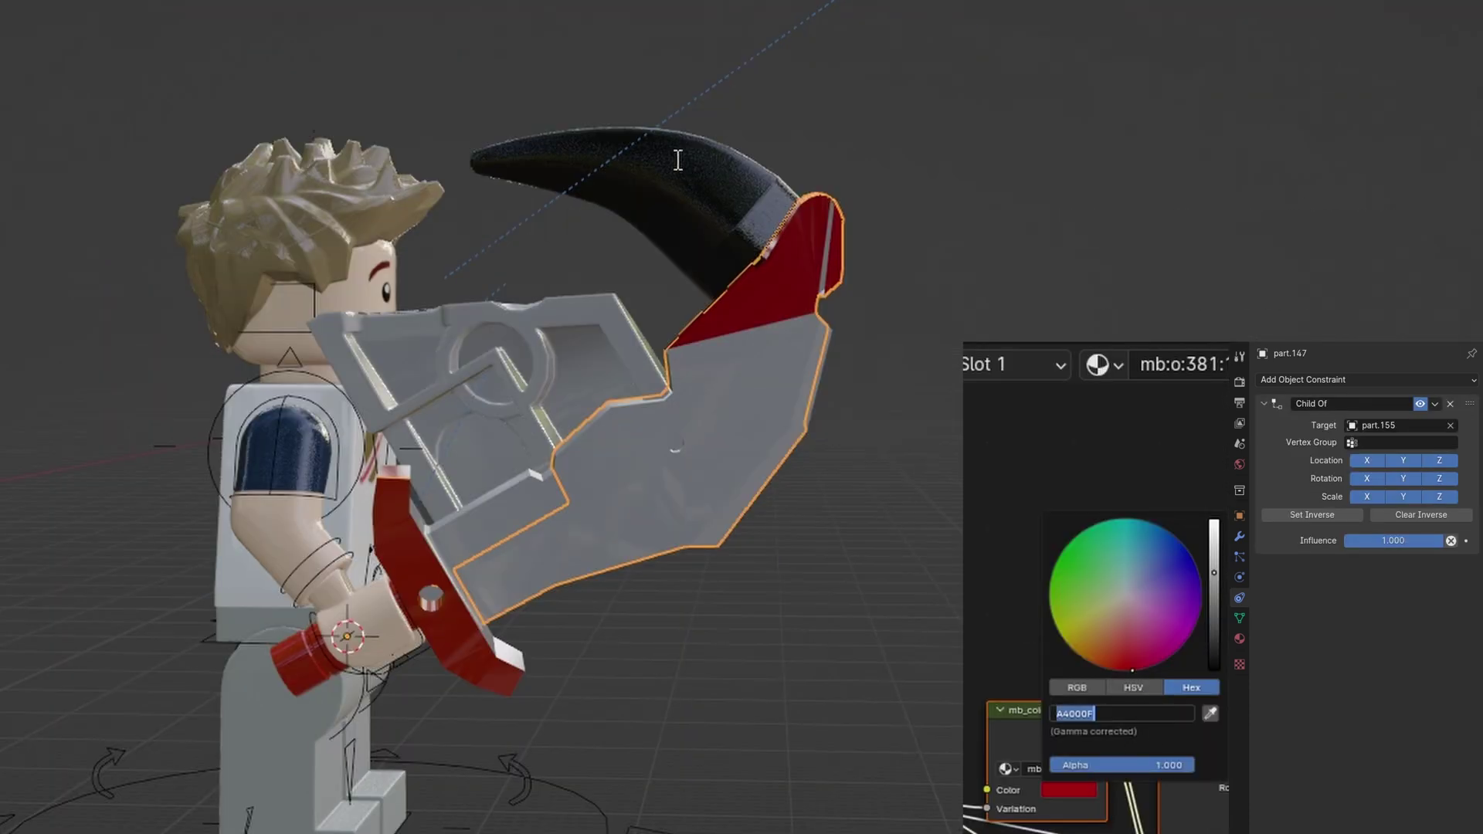
pyautogui.click(754, 173)
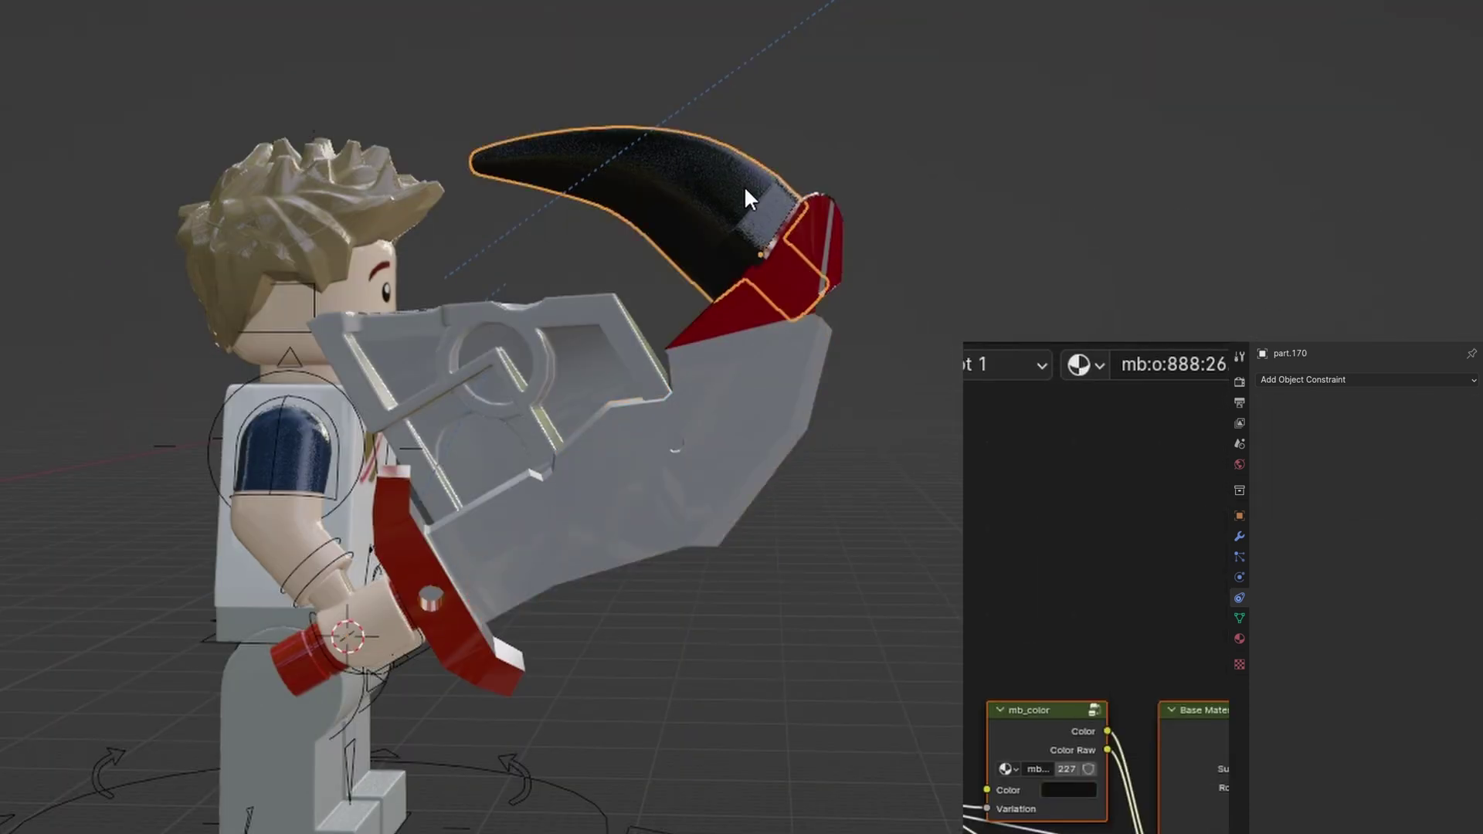
pyautogui.click(1081, 790)
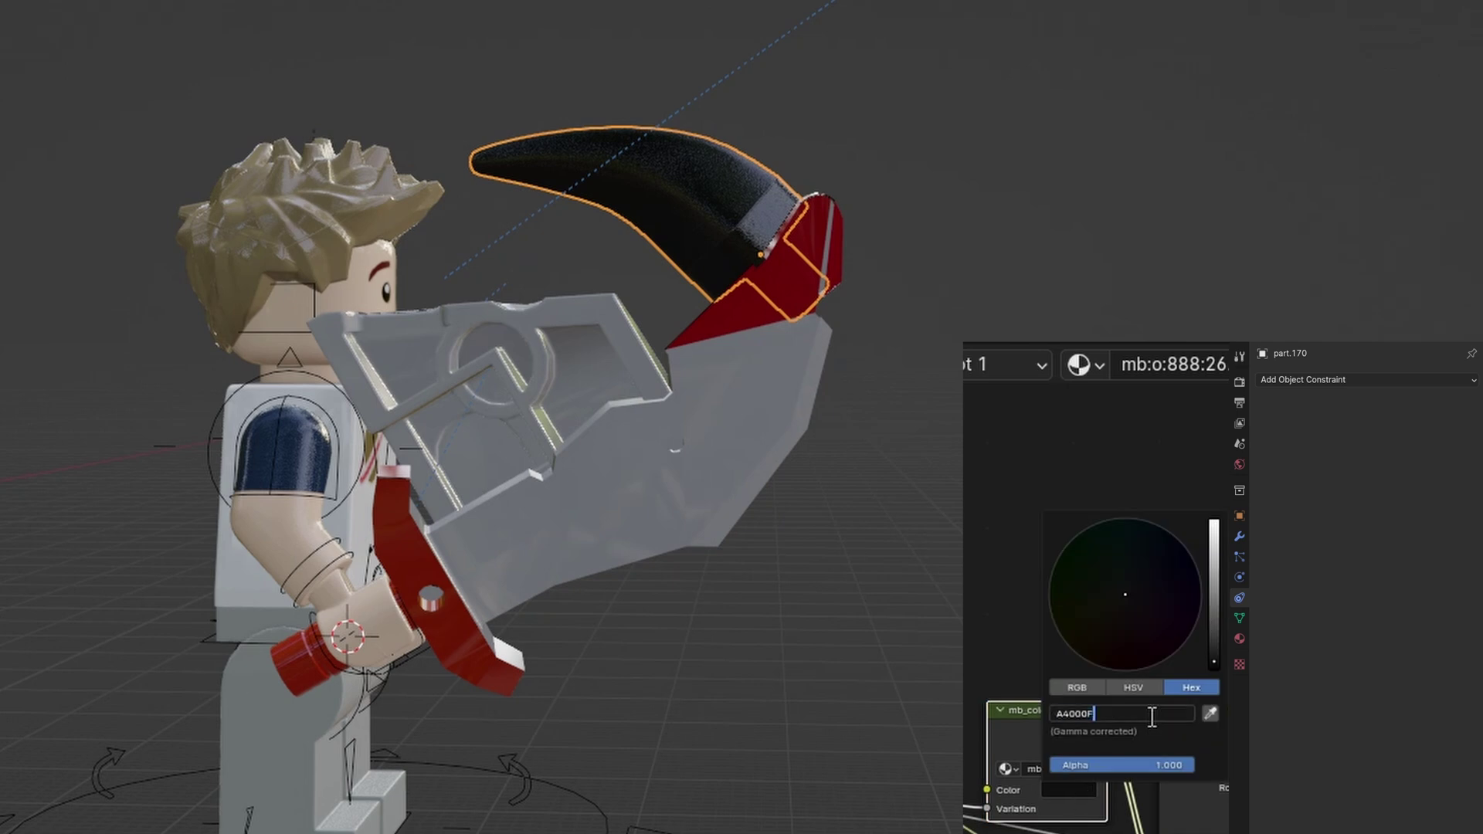
pyautogui.write('A4000F')
pyautogui.press('Return')
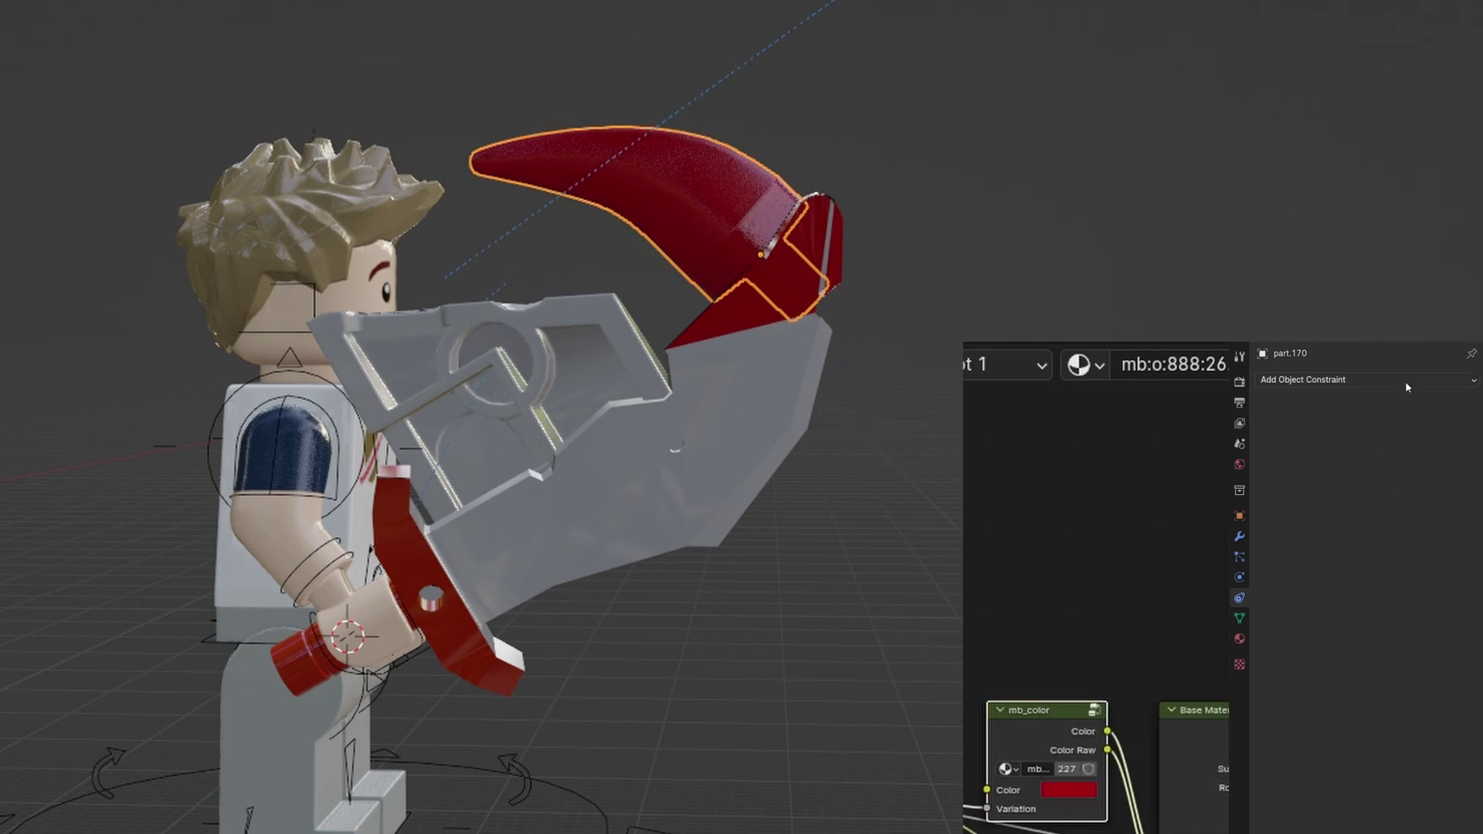
# - Make the red smear a Child Of the sword, key its scale on the next frame, and play it back
pyautogui.click(1407, 380)
pyautogui.click(1363, 390)
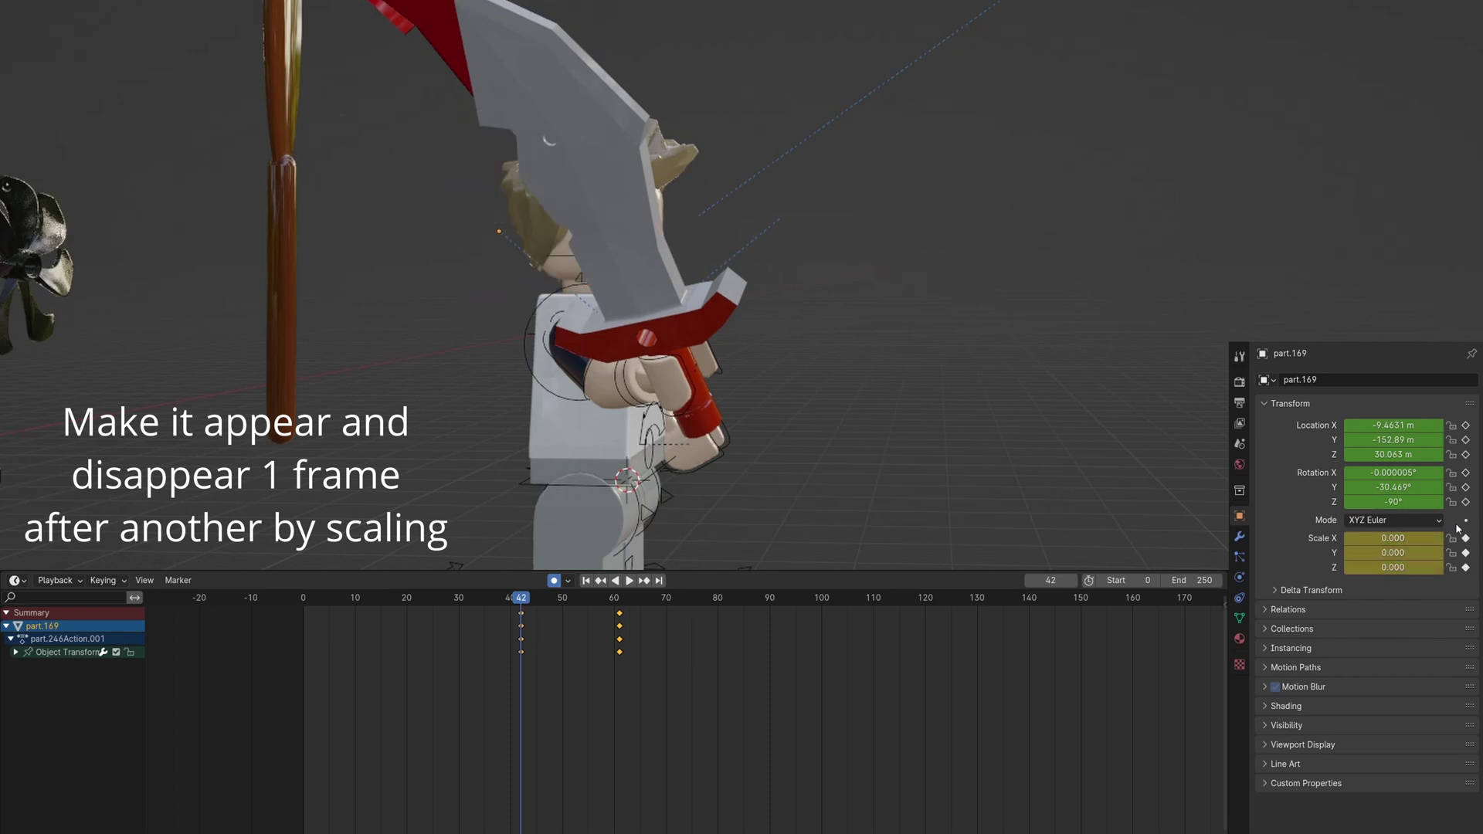
pyautogui.press('Right')
pyautogui.hotkey('alt', 's')
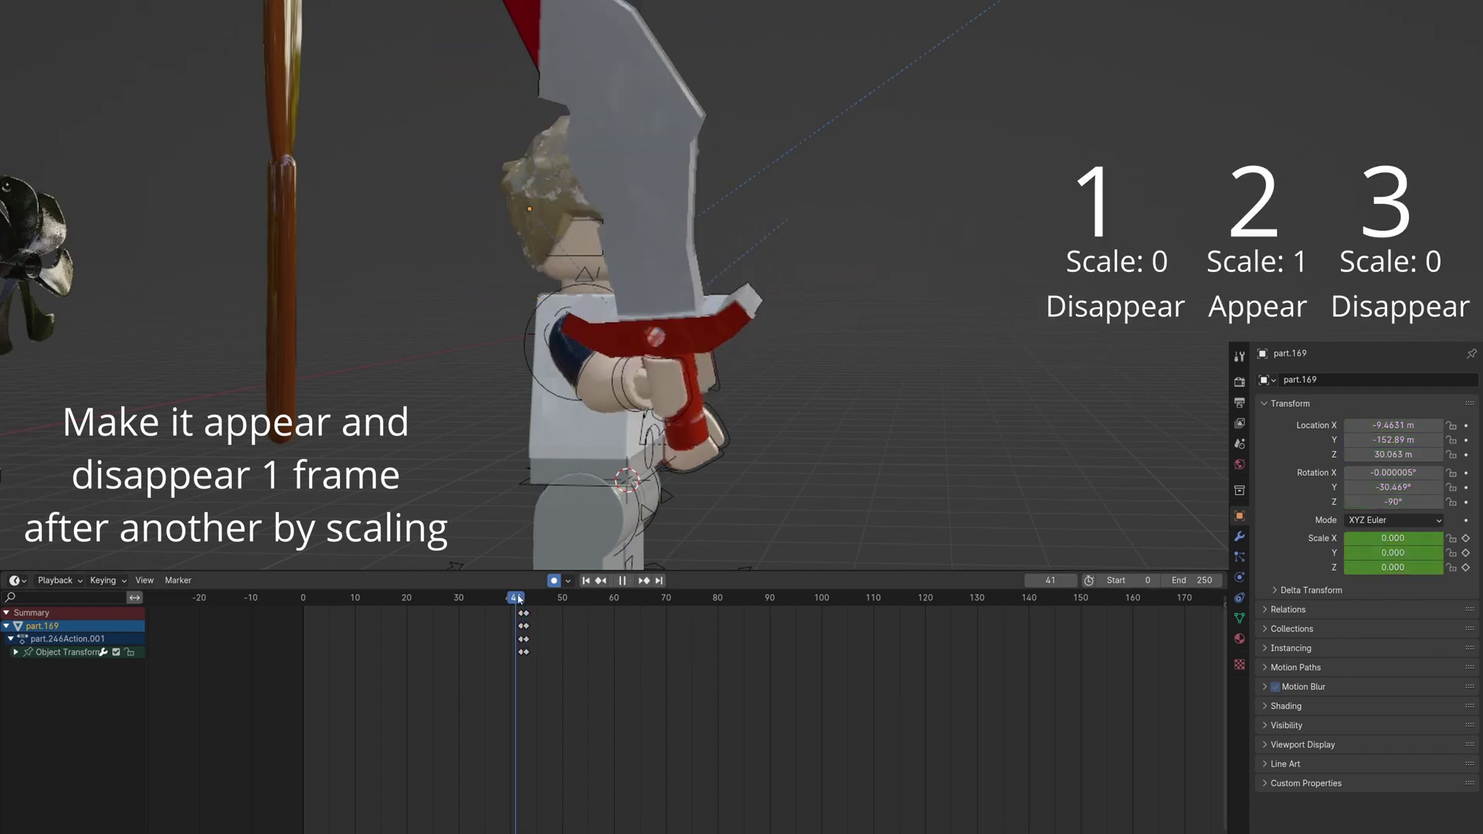
pyautogui.click(908, 420)
pyautogui.press('space')
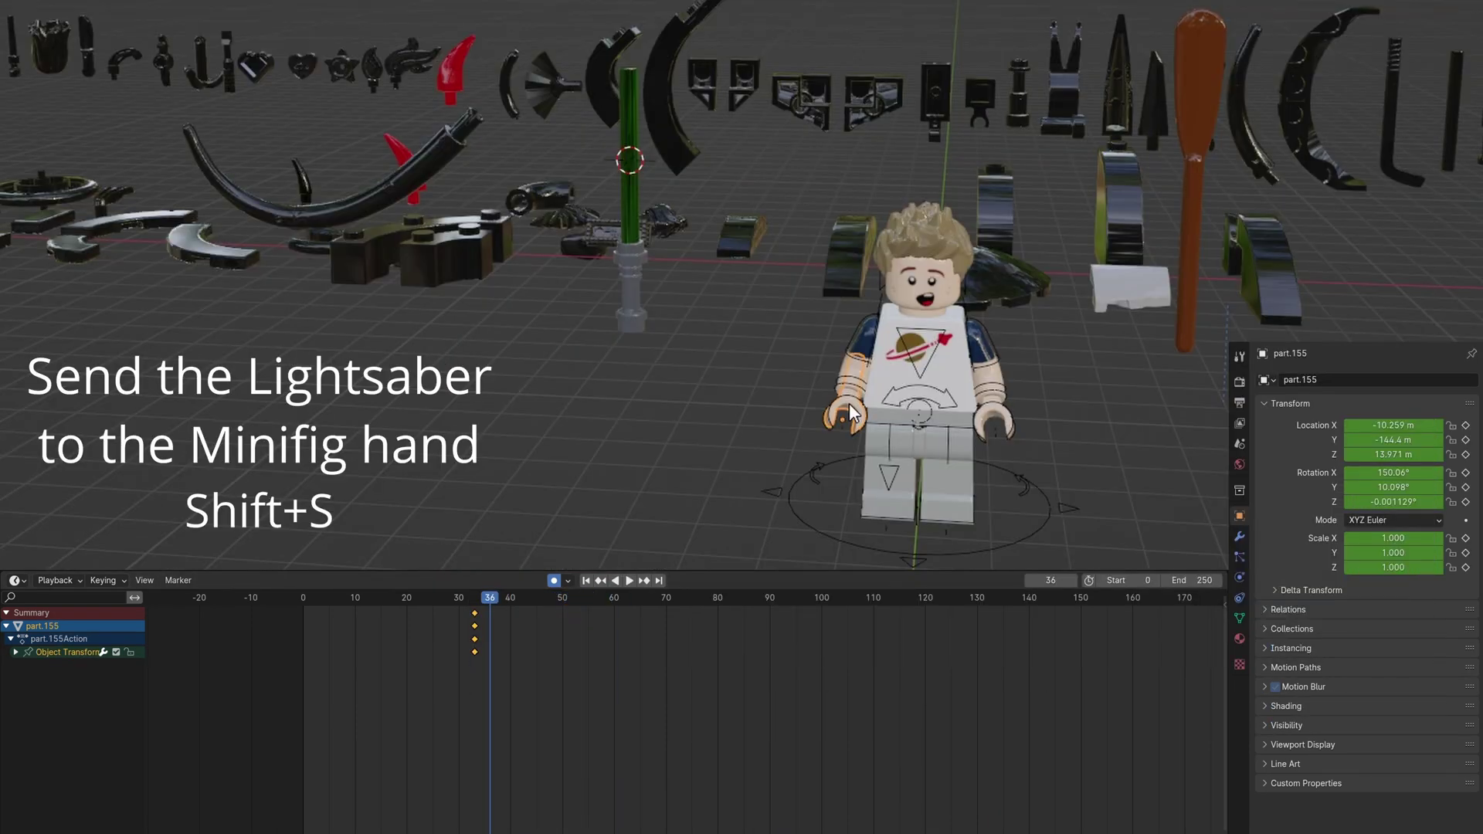
# - Snap the lightsaber to the minifigure's hand and parent it to the hand with a Child Of constraint
pyautogui.click(627, 210)
pyautogui.hotkey('shift', 's')
pyautogui.click(507, 151)
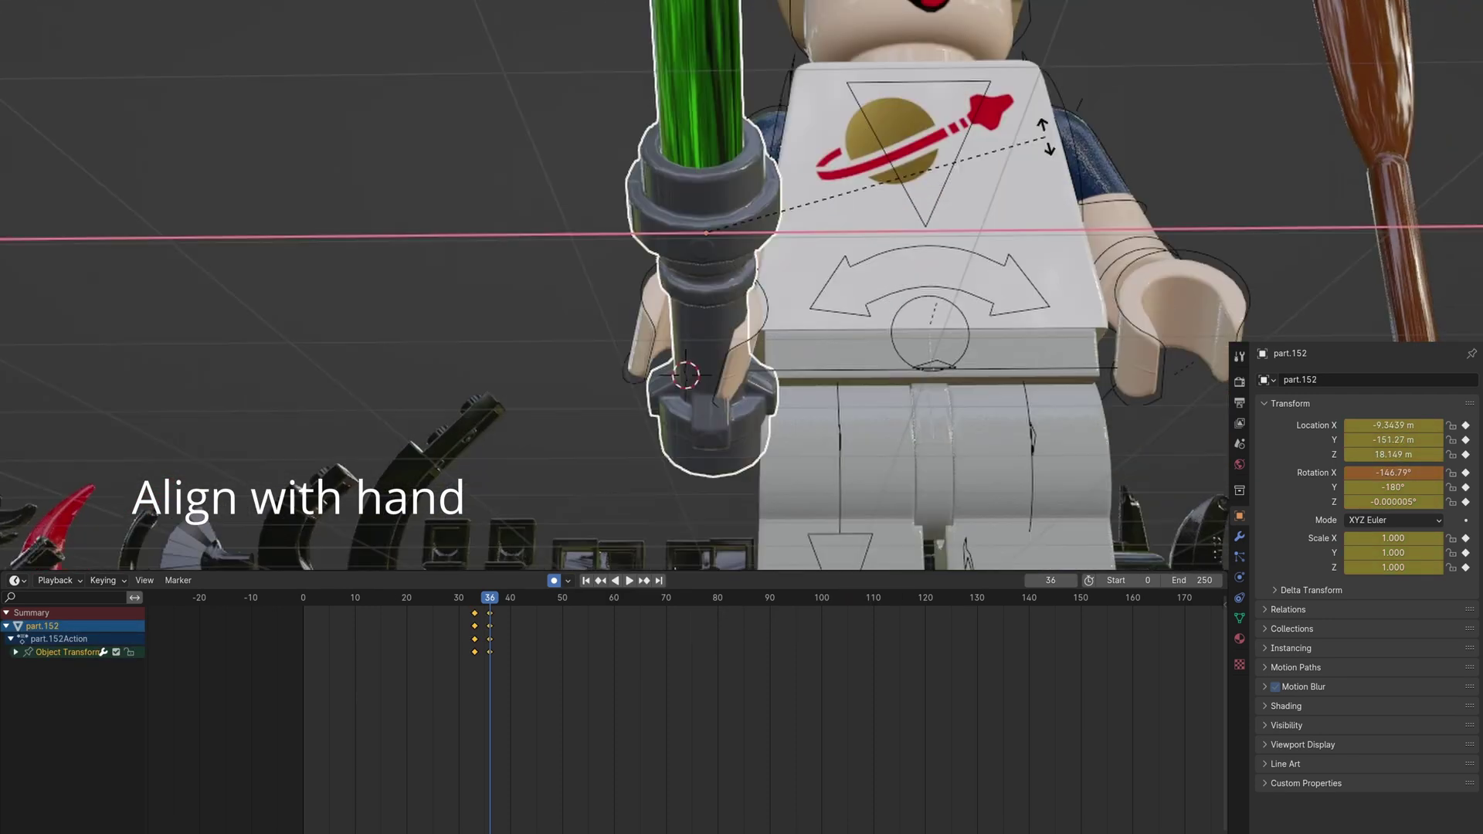
pyautogui.click(1388, 378)
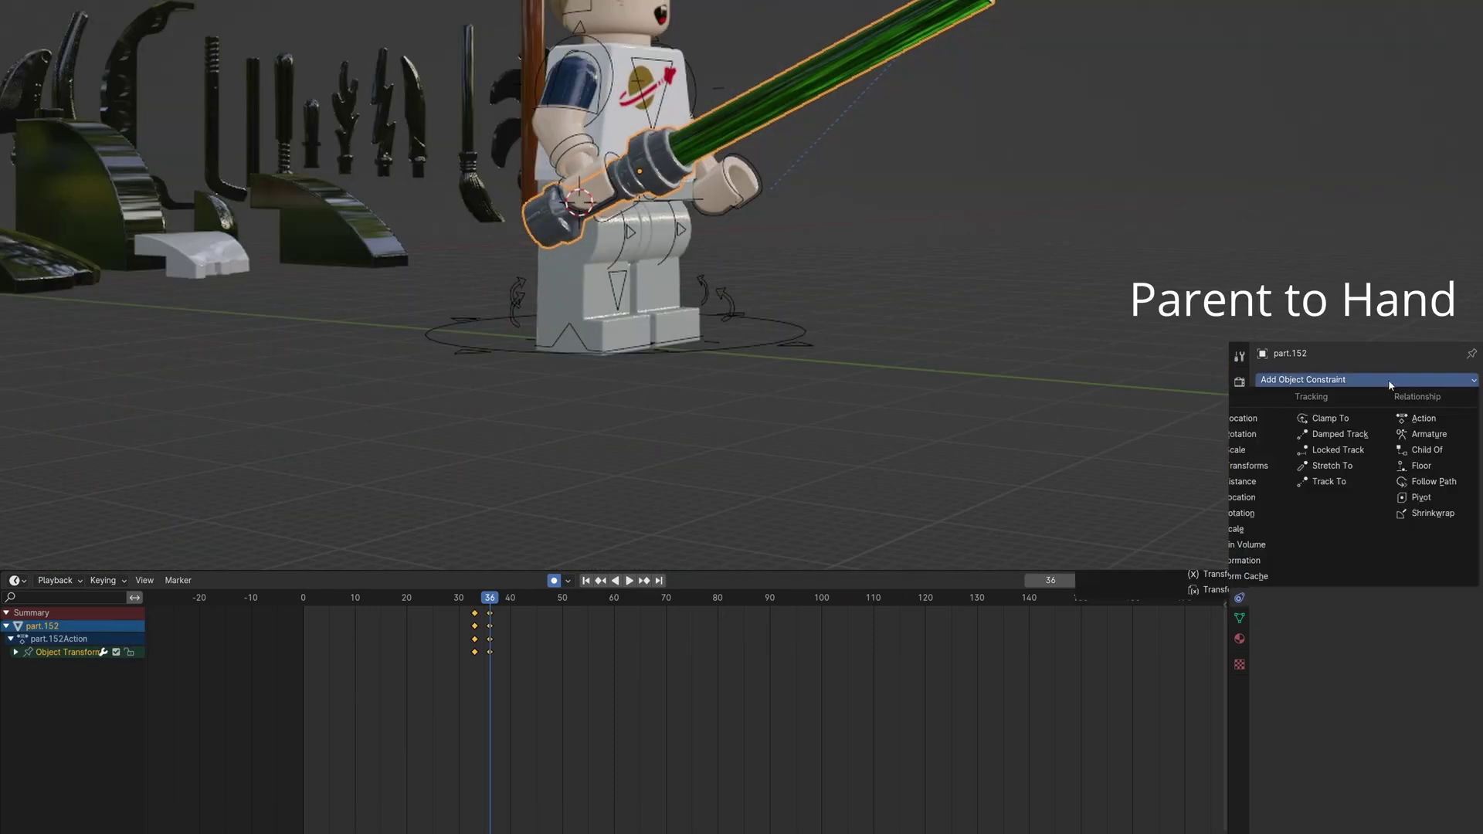
pyautogui.click(1425, 449)
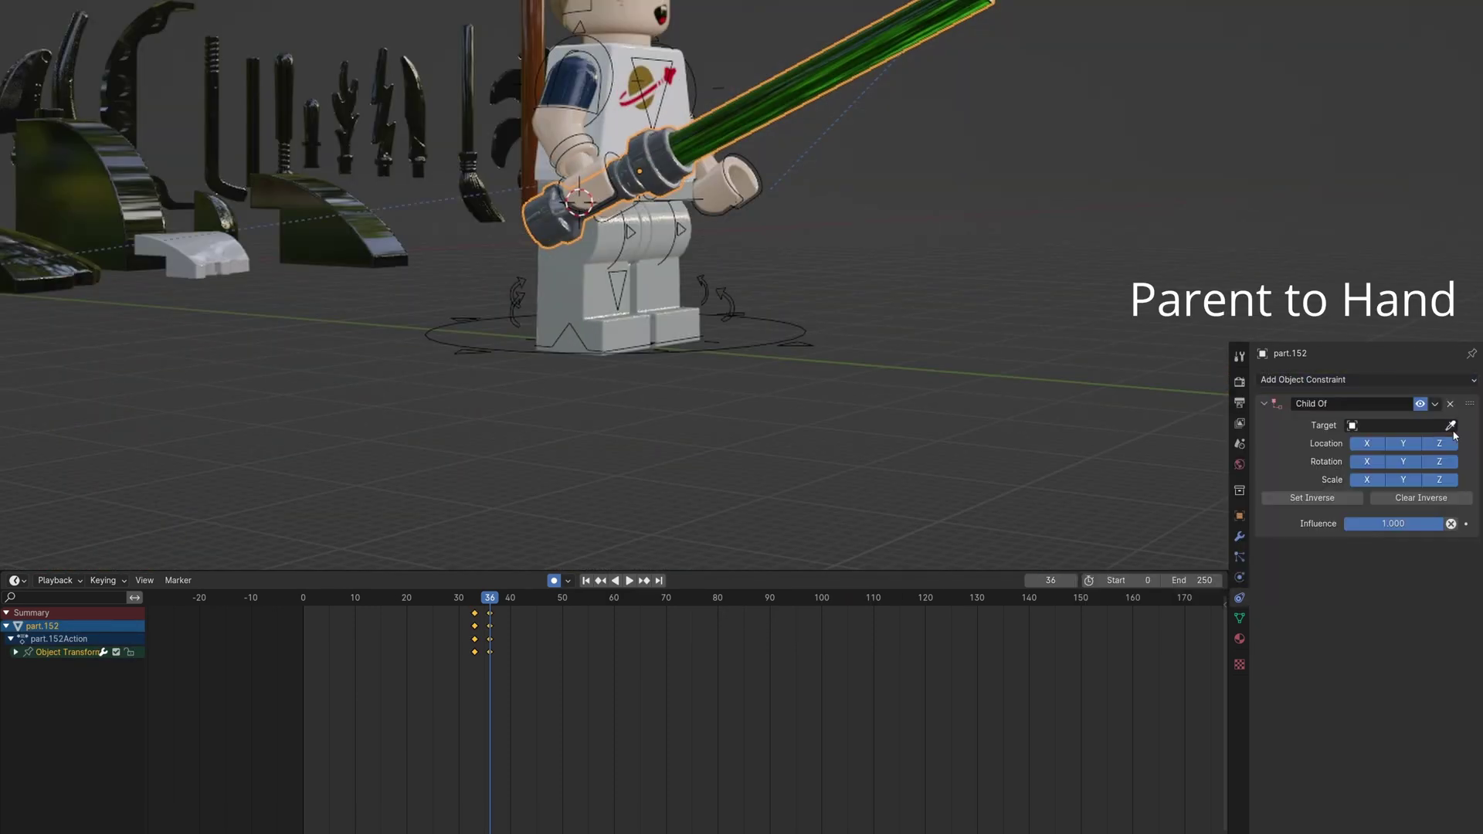
pyautogui.click(597, 154)
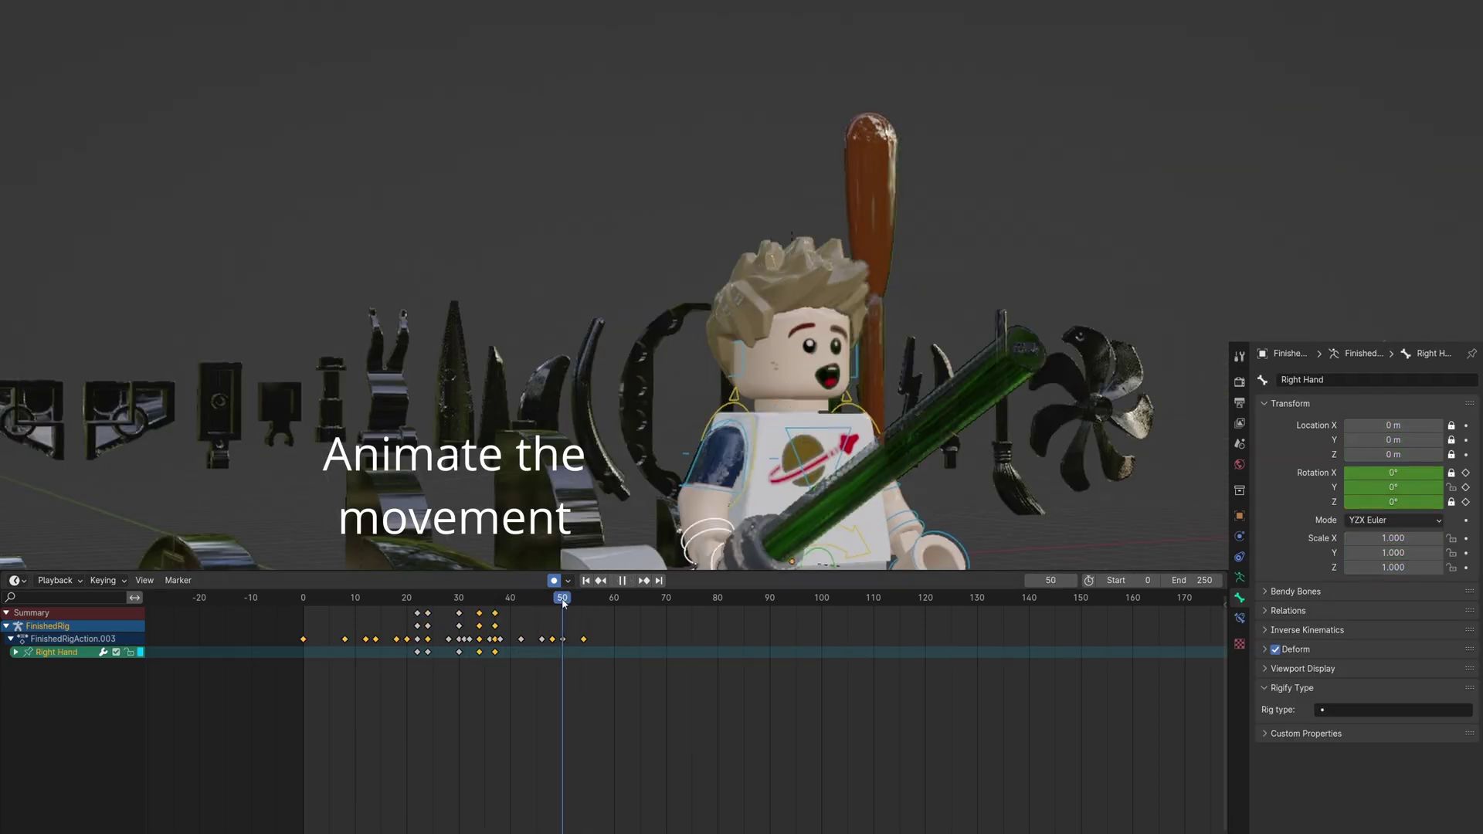
# - Animate the arm's swing, then duplicate a smear piece and give it a Green material
pyautogui.moveTo(1419, 506); pyautogui.dragTo(1419, 506)
pyautogui.press('space')
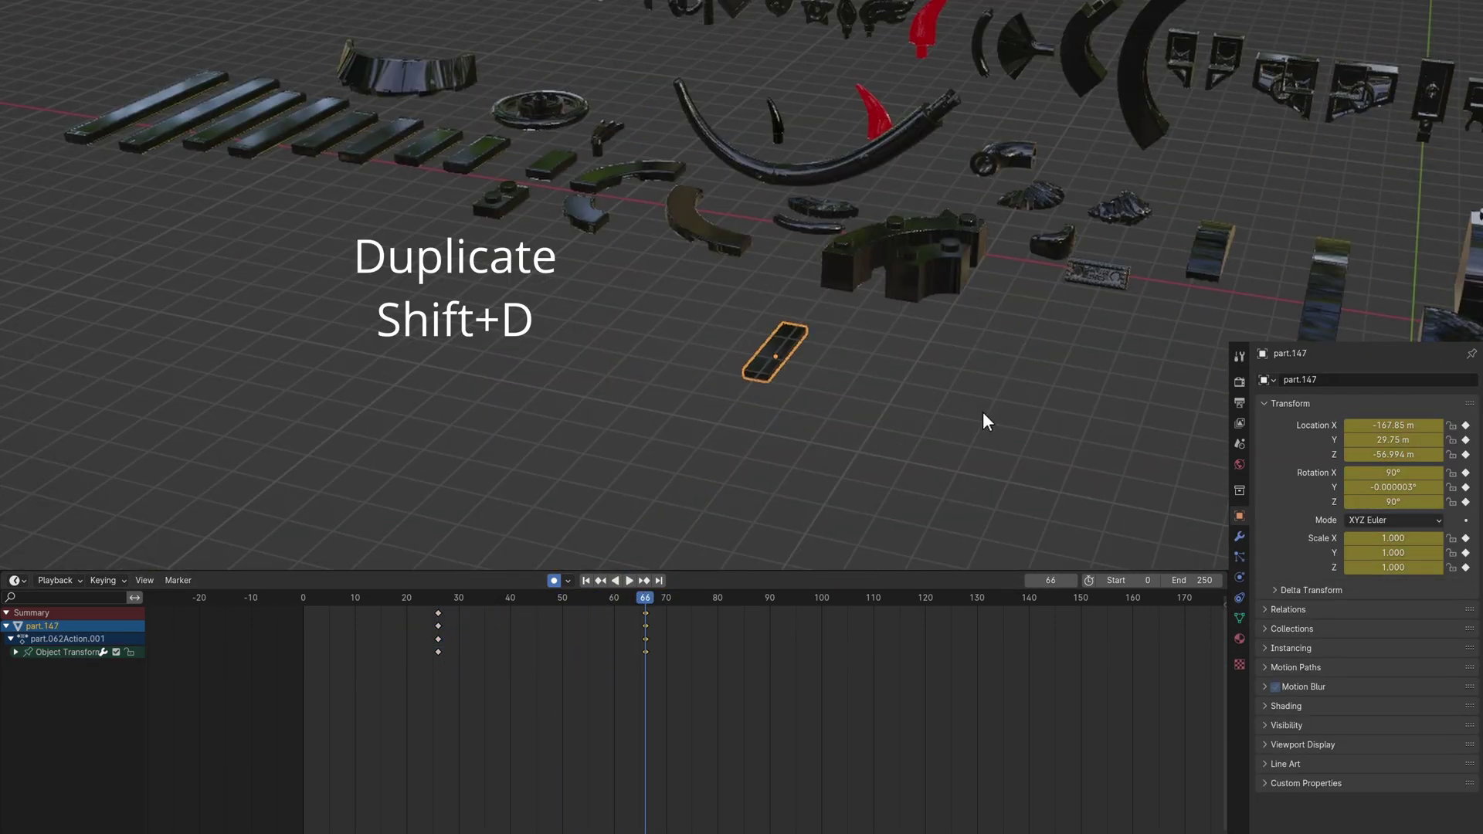
pyautogui.hotkey('shift', 's')
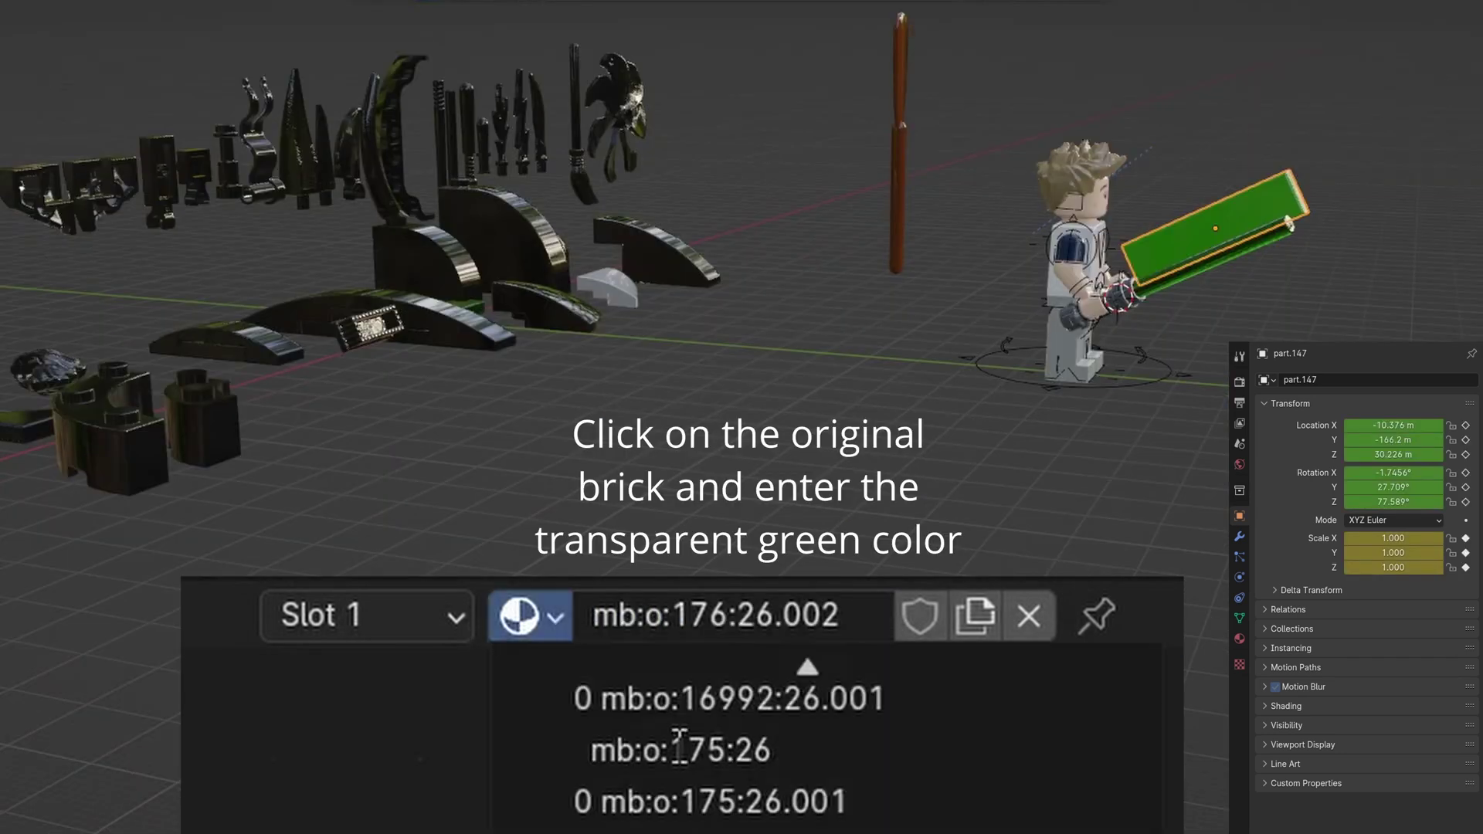
pyautogui.write('Green')
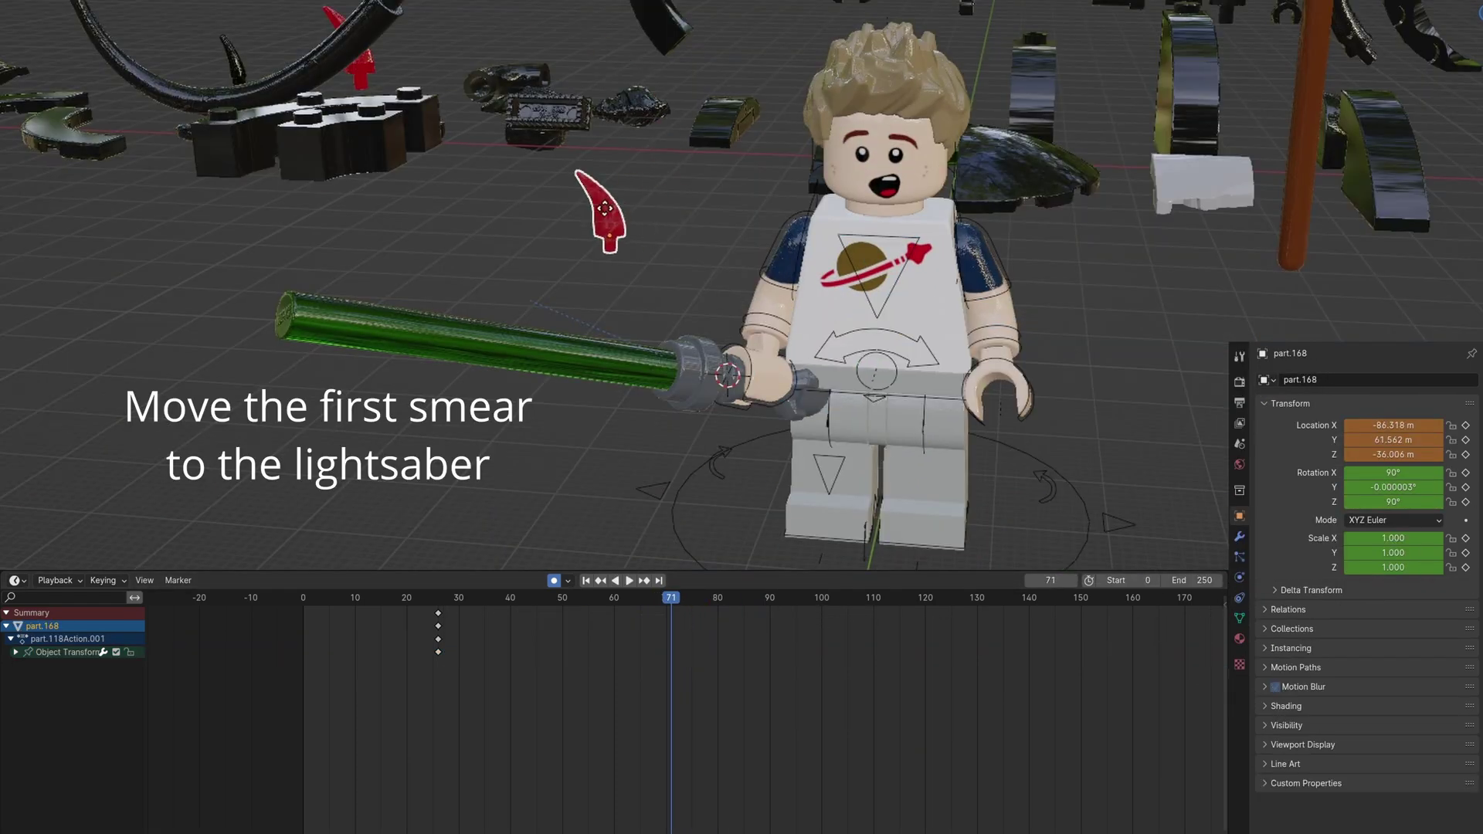
# - Snap the red smear onto the lightsaber, rotate it along the blade, and recolour it green
pyautogui.hotkey('shift', 's')
pyautogui.click(431, 114)
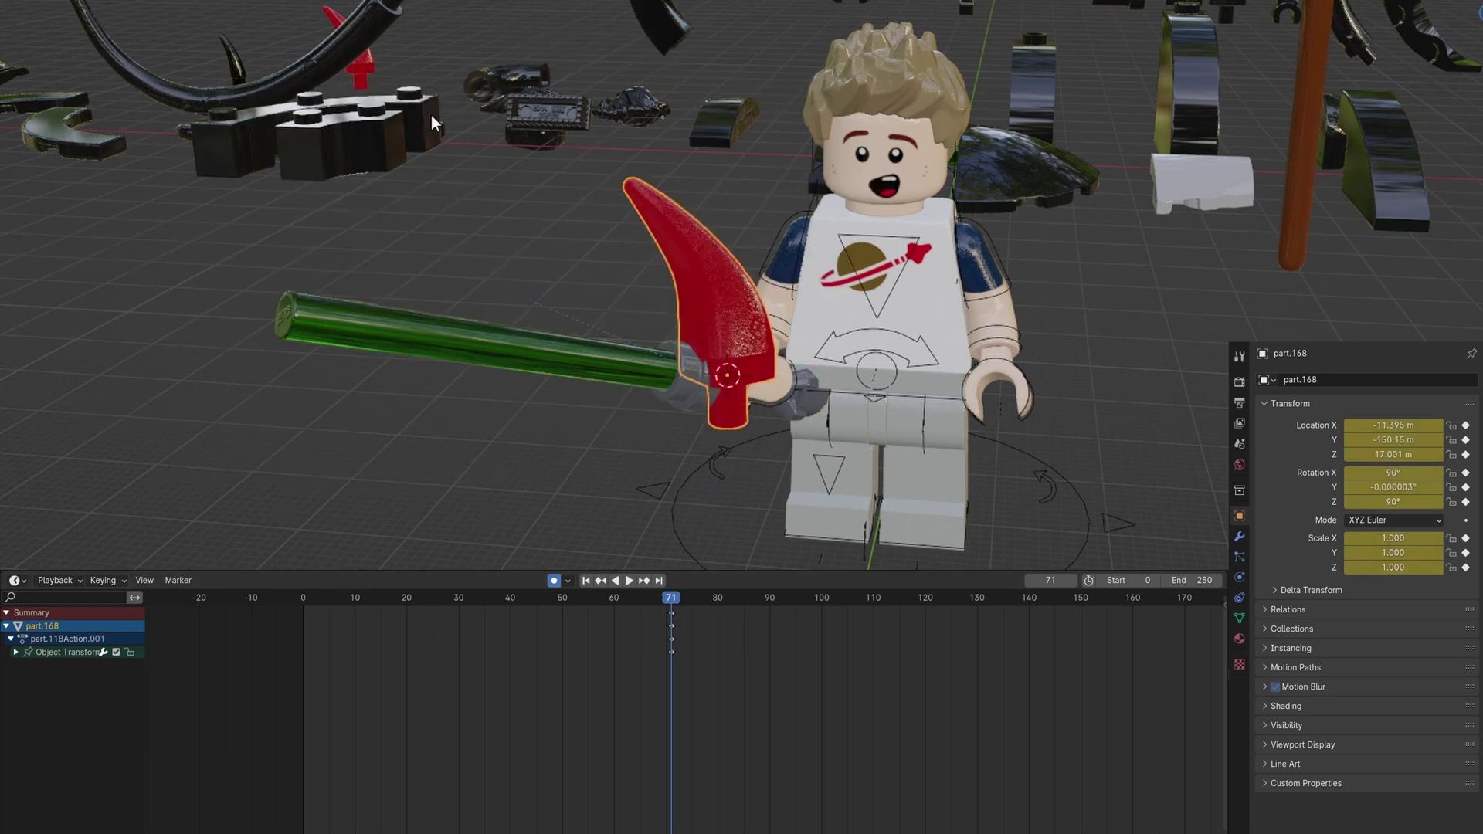
pyautogui.press('r')
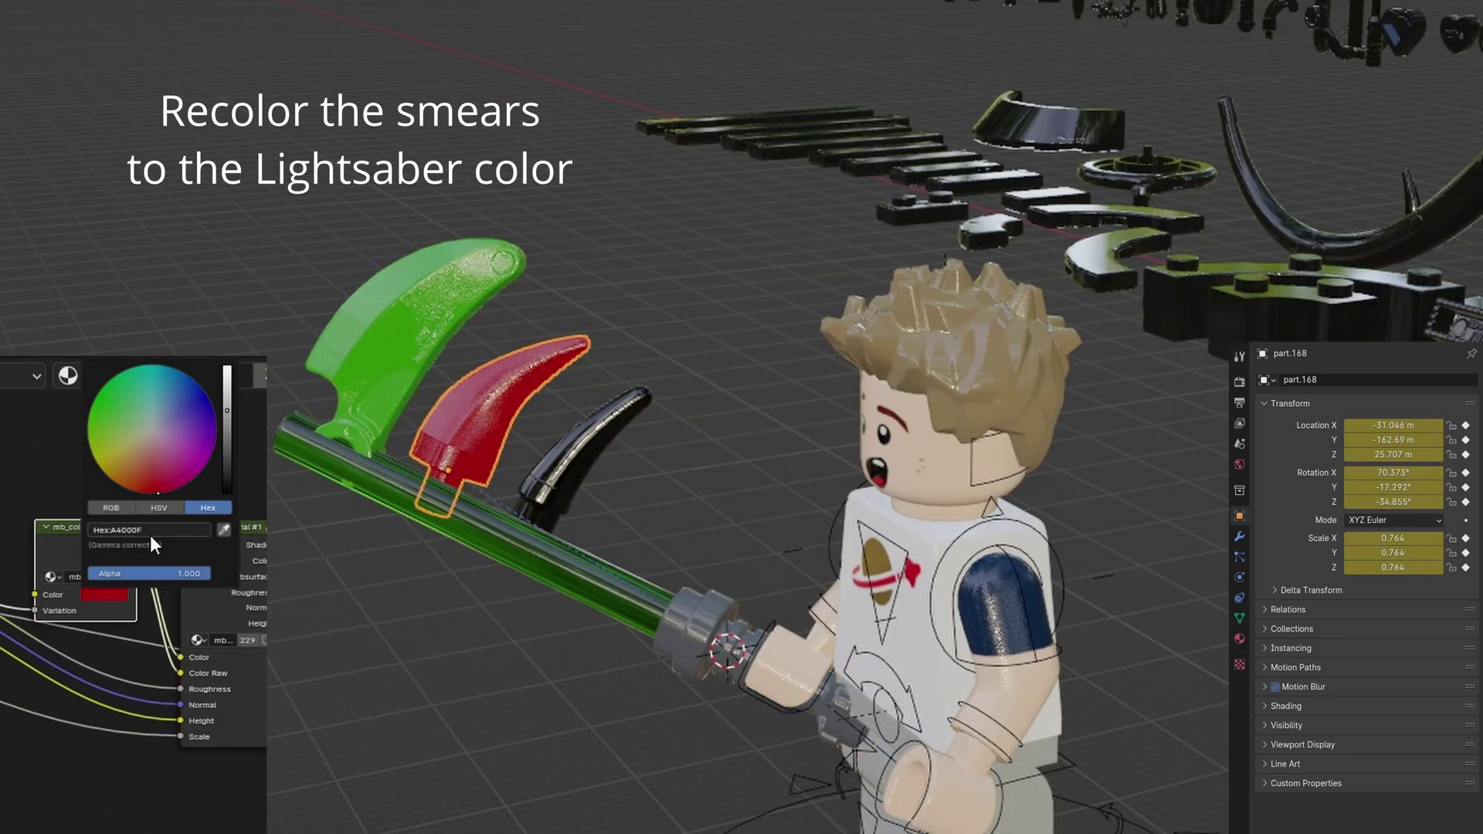
pyautogui.click(150, 530)
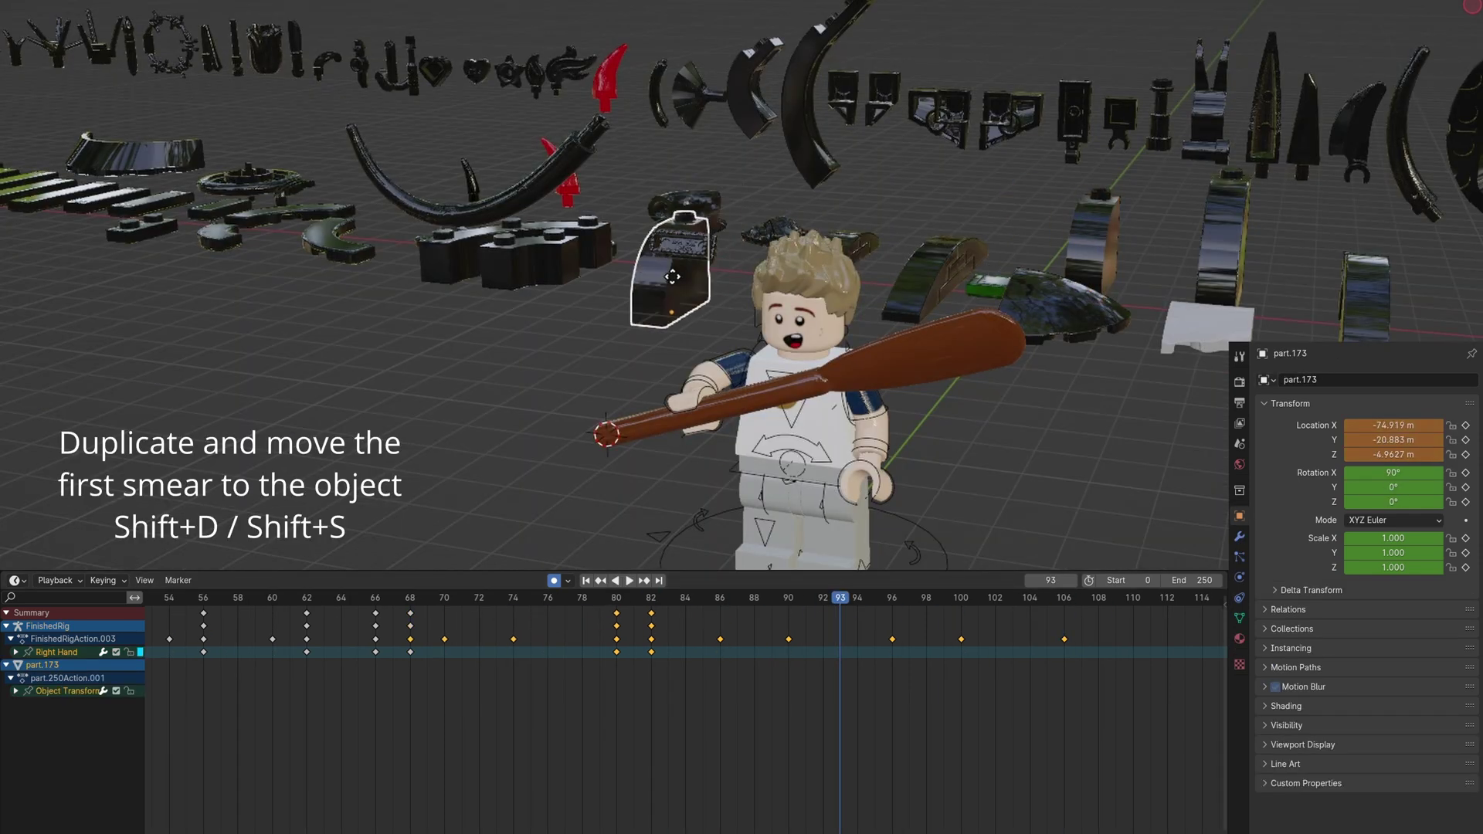
# - Duplicate the first smear and snap, rotate, and move it into place on the paddle
pyautogui.hotkey('shift', 'd')
pyautogui.click(582, 309)
pyautogui.hotkey('shift', 's')
pyautogui.click(476, 232)
pyautogui.scroll(3, 971, 360)
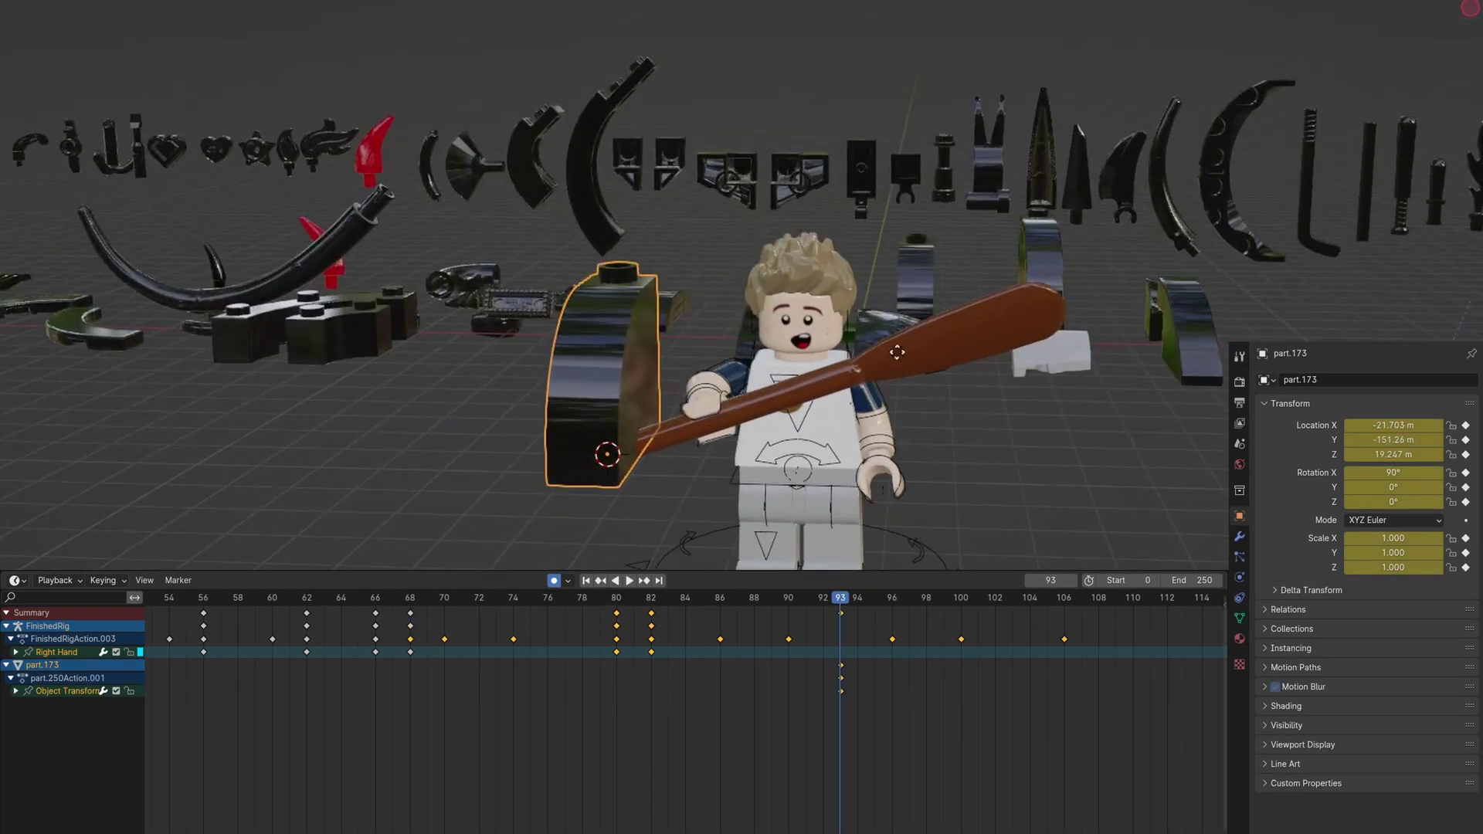
pyautogui.click(962, 363)
pyautogui.press('r')
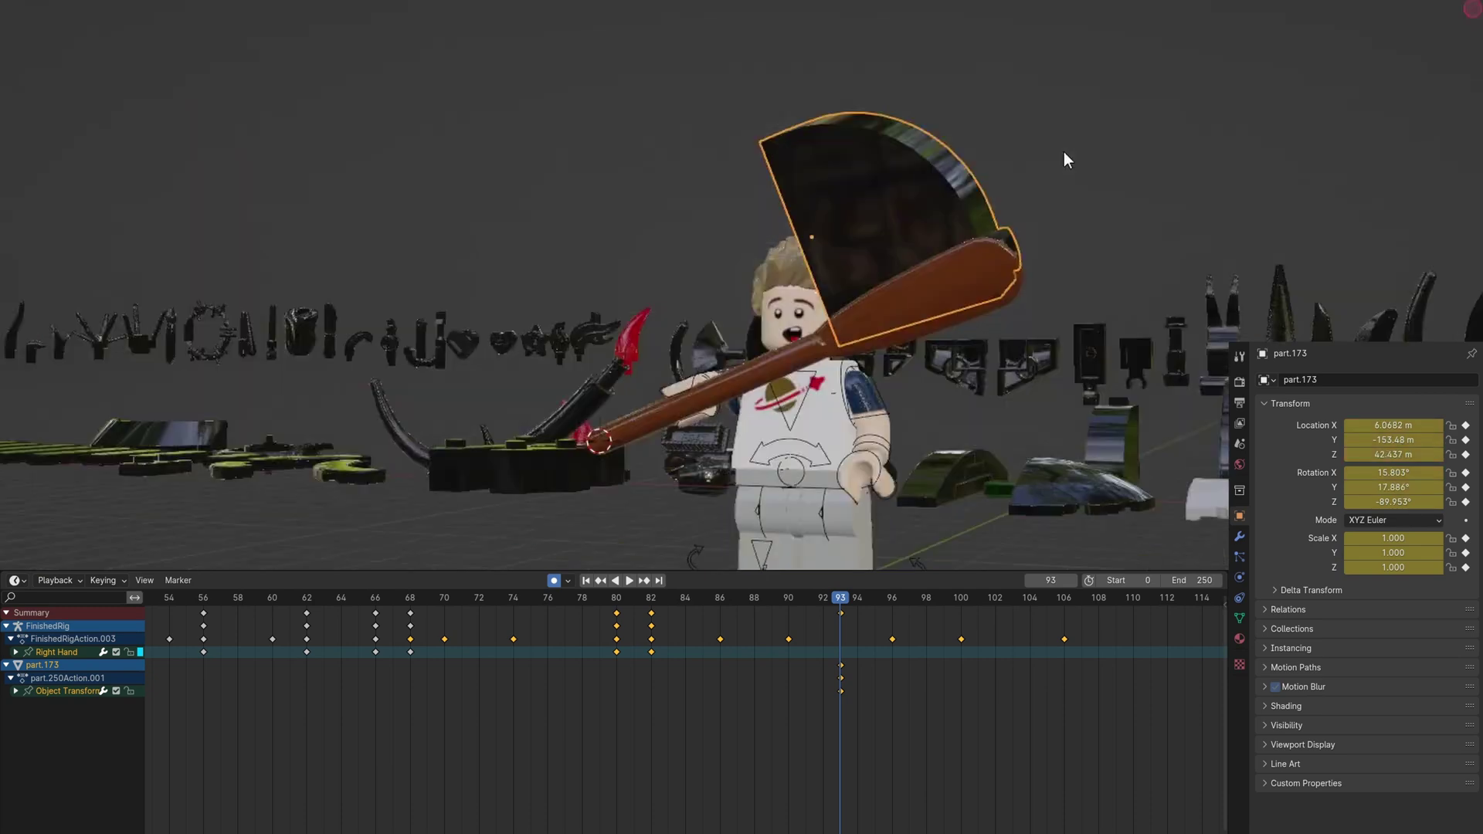
pyautogui.press('g')
# - Parent the smear to the paddle with Child Of and colour it brown 5B2D0D
pyautogui.click(1240, 597)
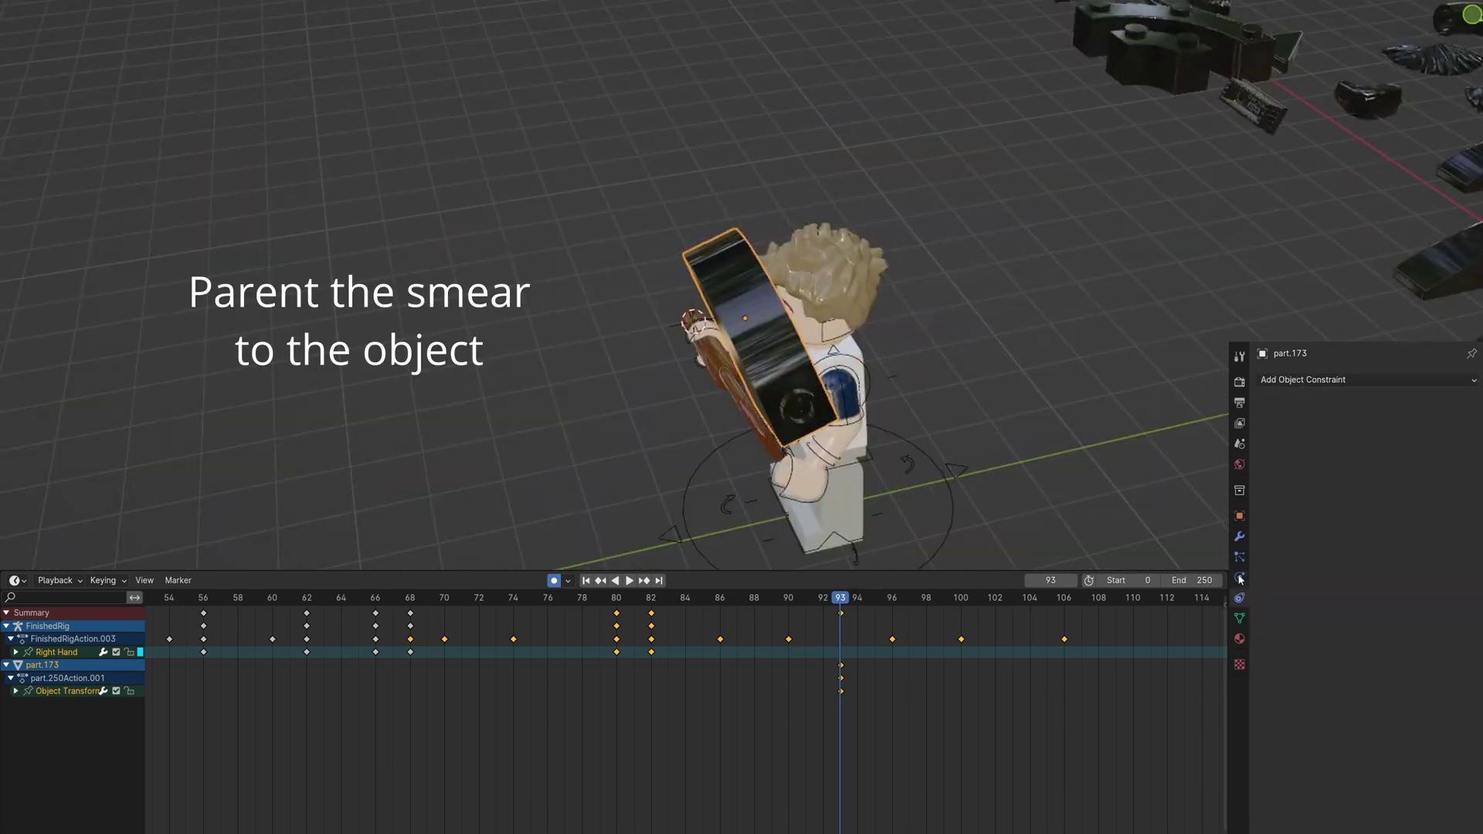
pyautogui.click(1367, 379)
pyautogui.click(1370, 428)
pyautogui.click(1450, 425)
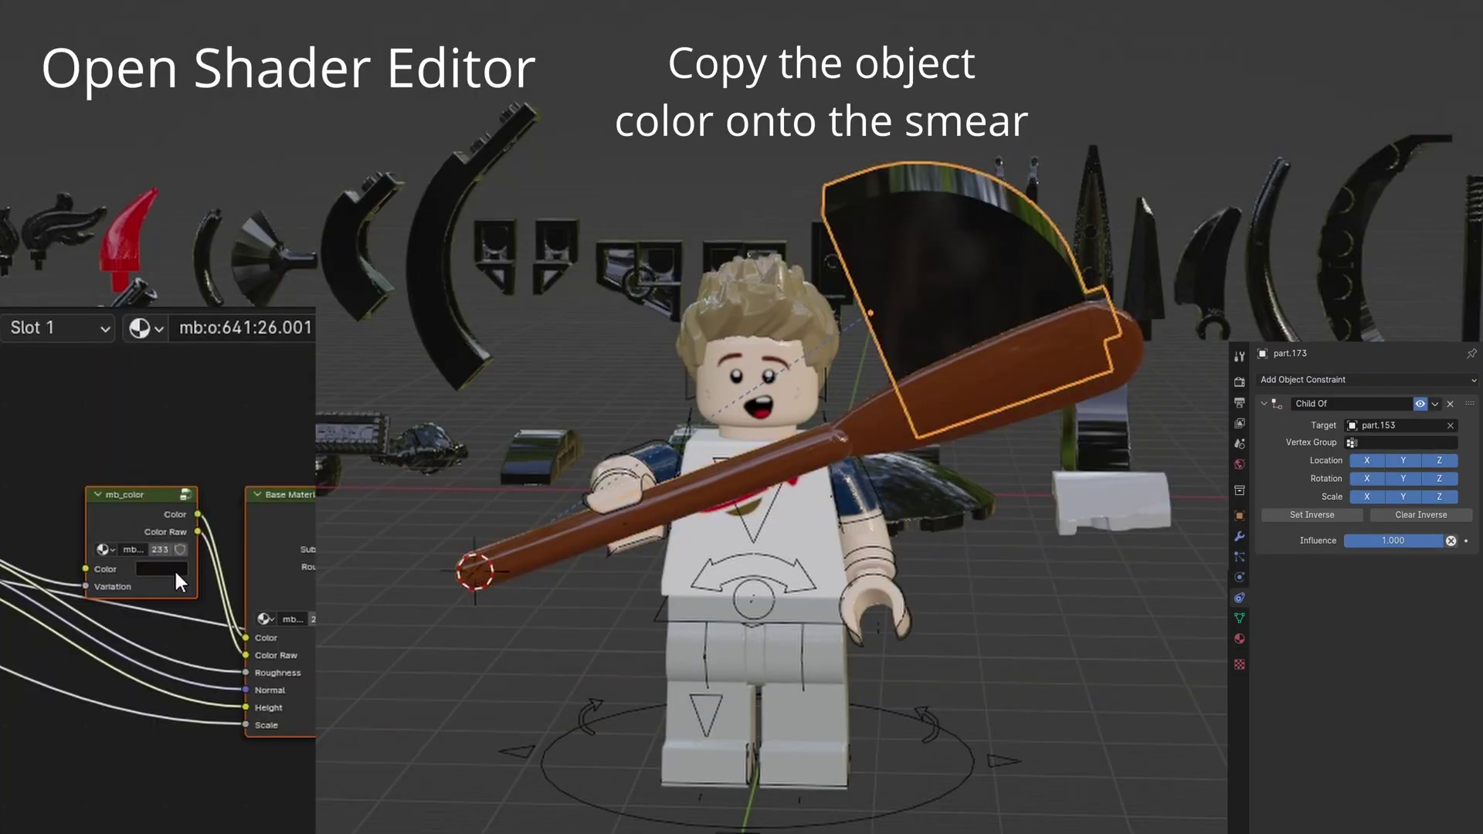
pyautogui.click(176, 573)
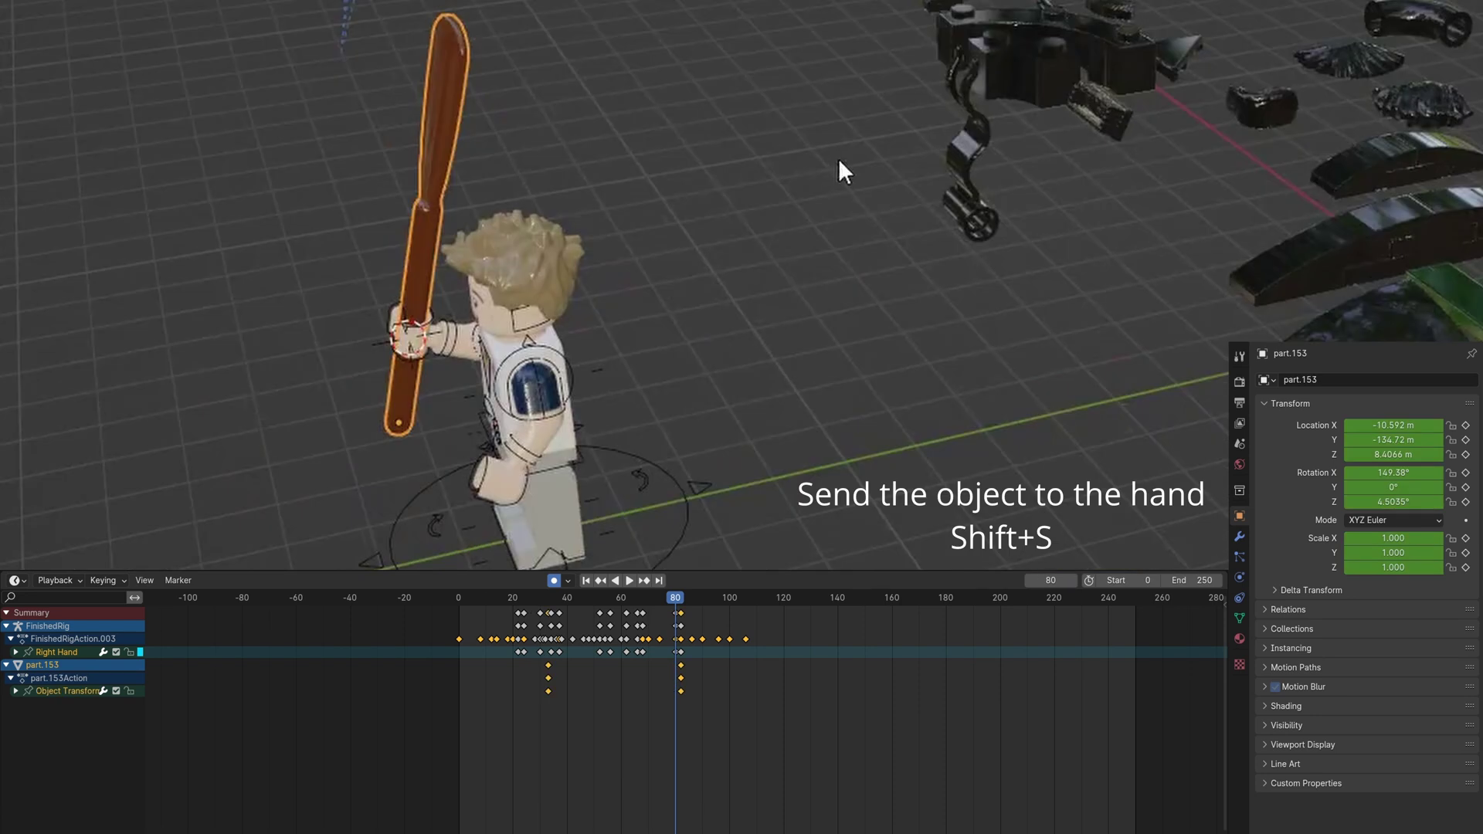
# - Confirm the brown smear colour, duplicate and shrink it, and join the middle pieces into one
pyautogui.hotkey('shift', 's')
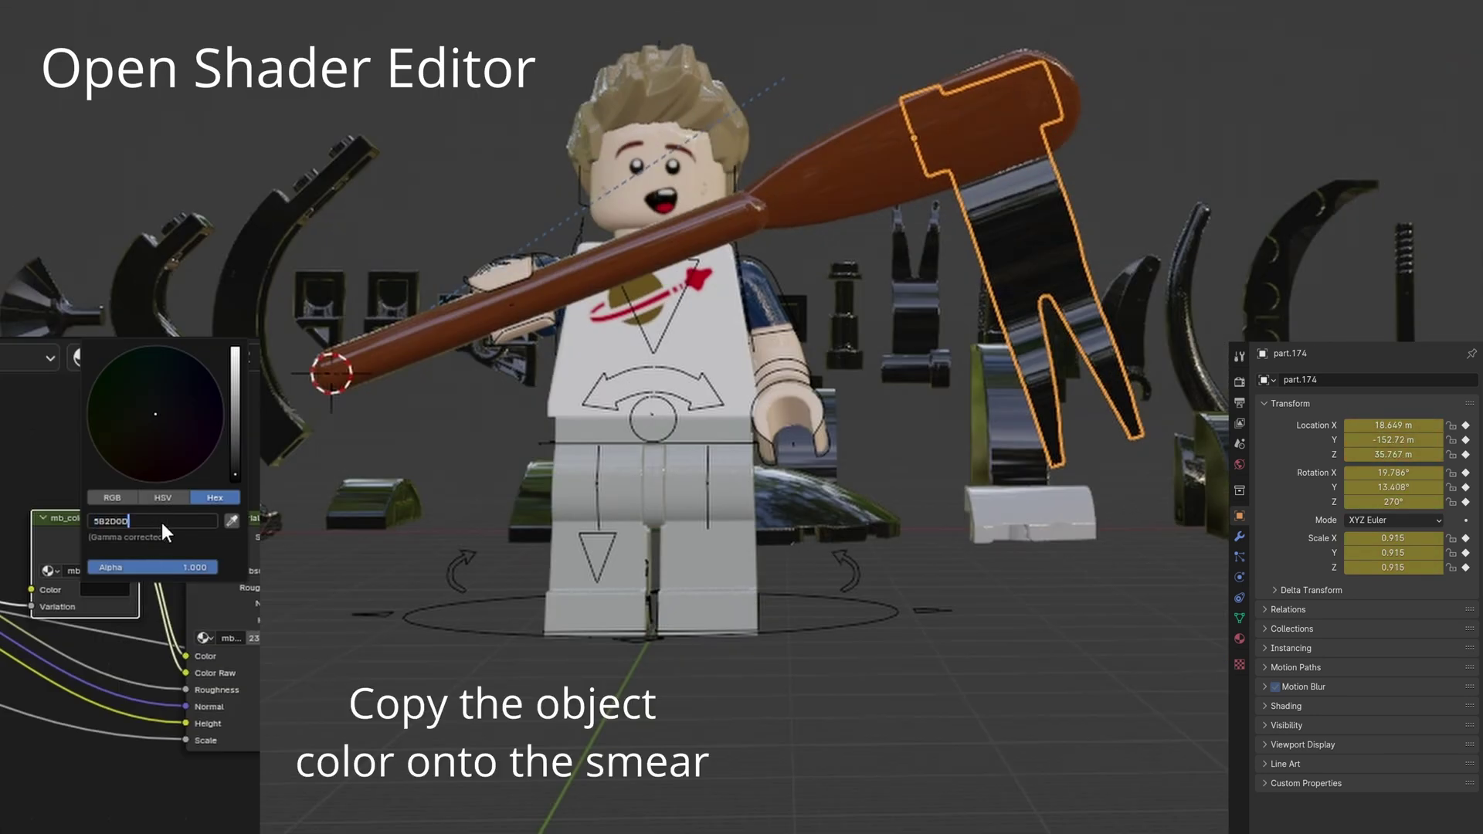
pyautogui.press('Return')
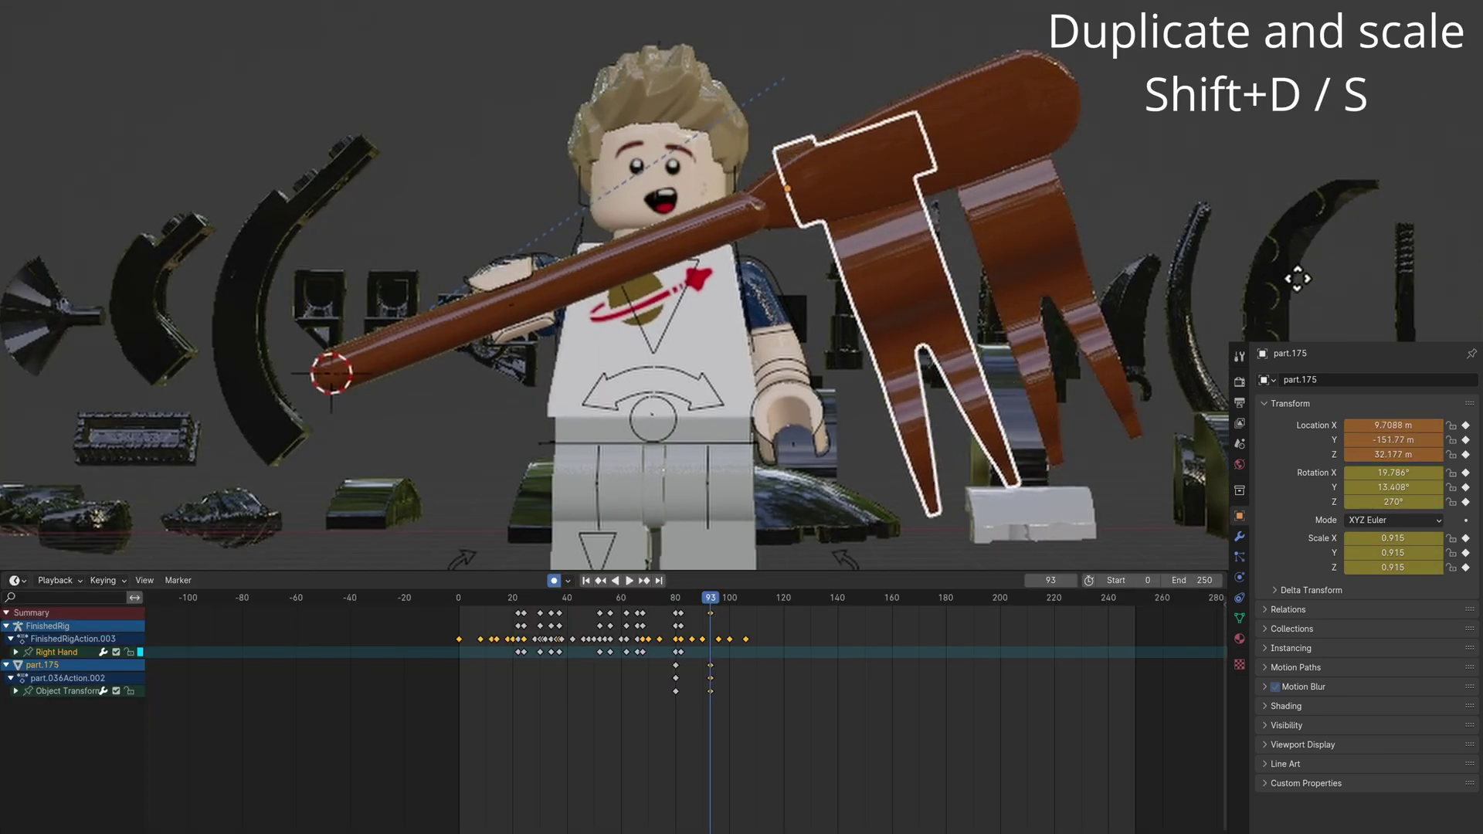
pyautogui.press('s')
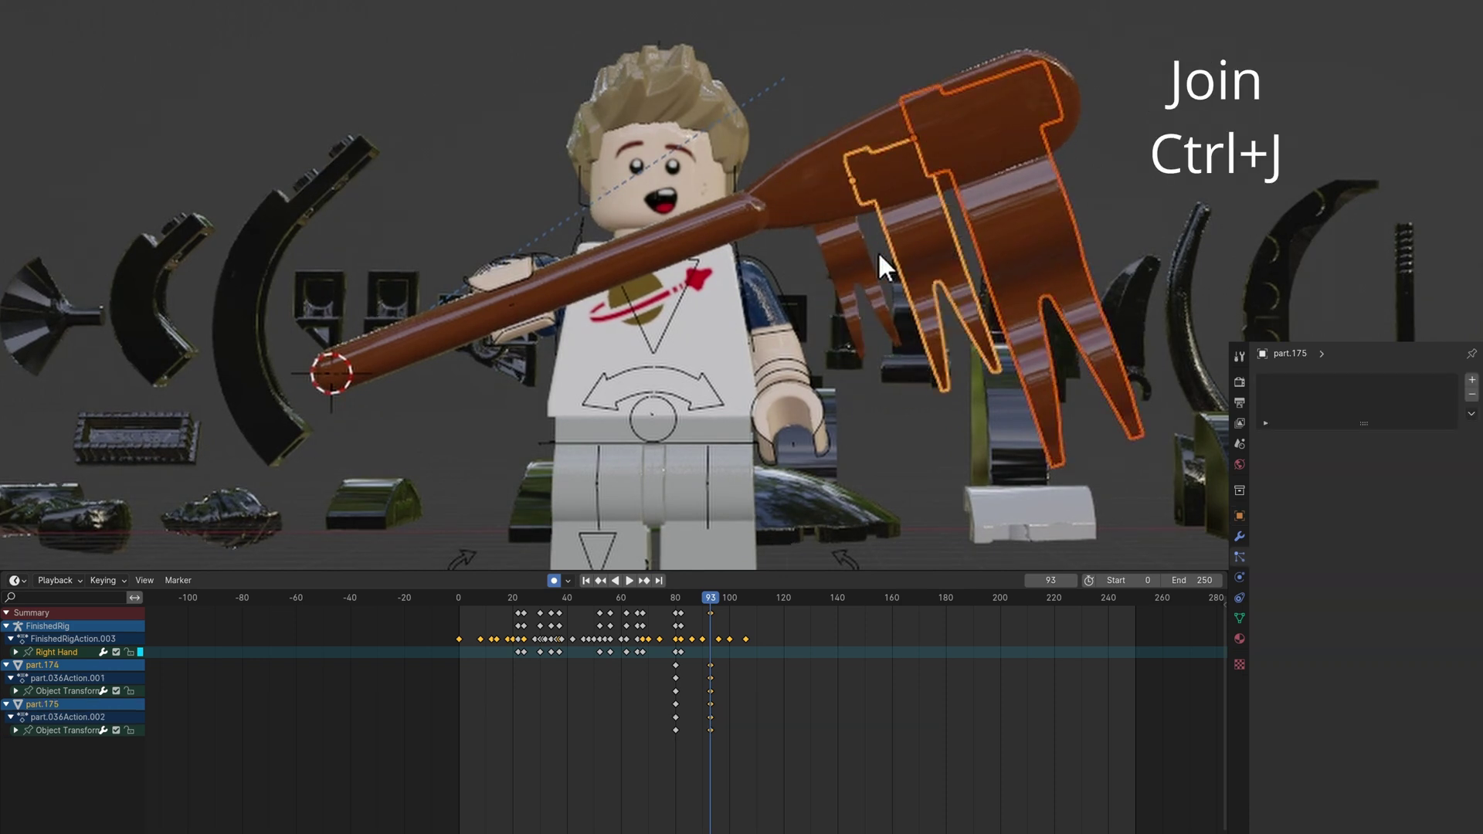
pyautogui.hotkey('ctrl', 'j')
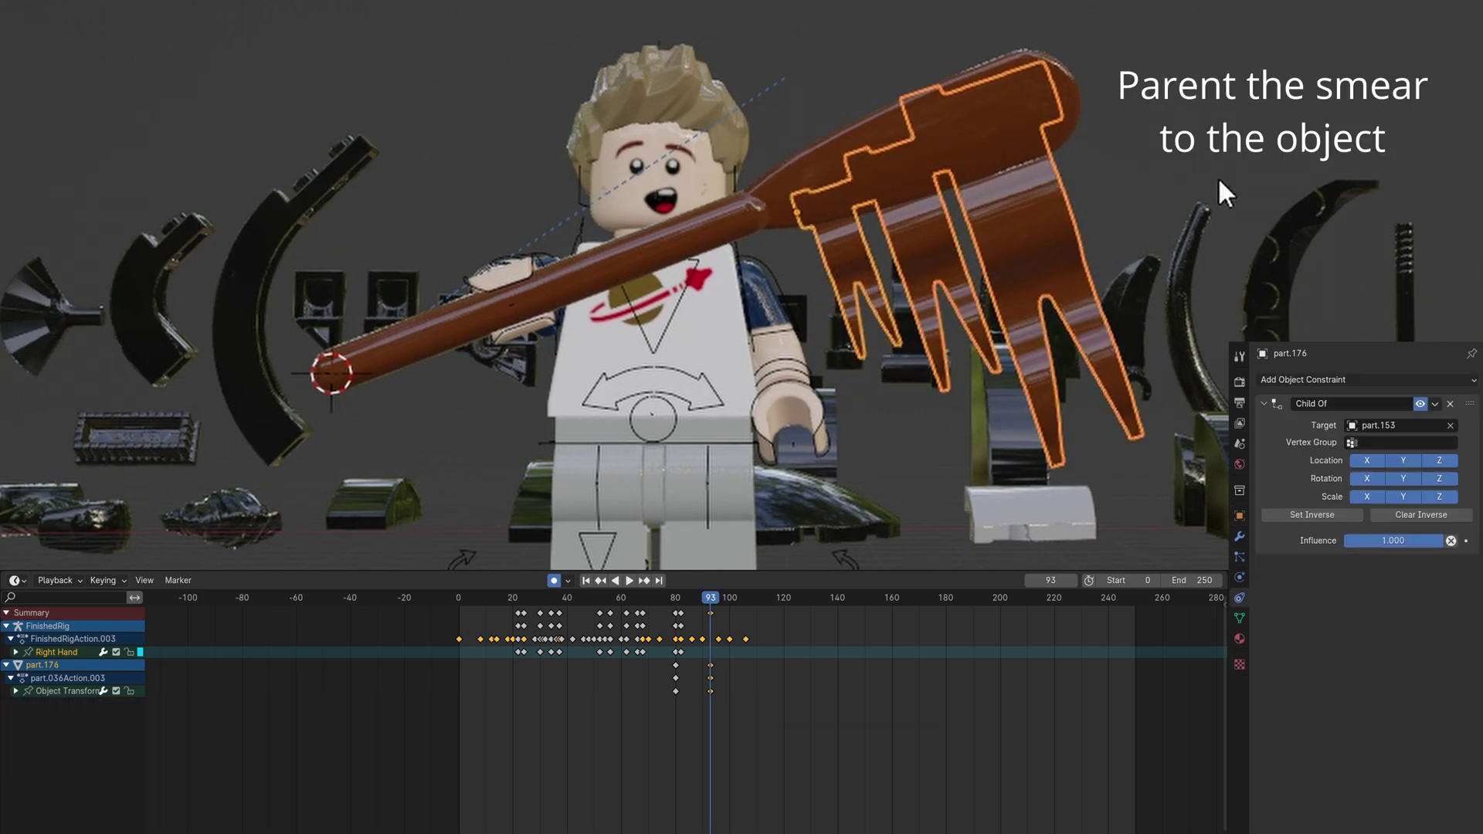
pyautogui.moveTo(705, 606); pyautogui.dragTo(708, 610)
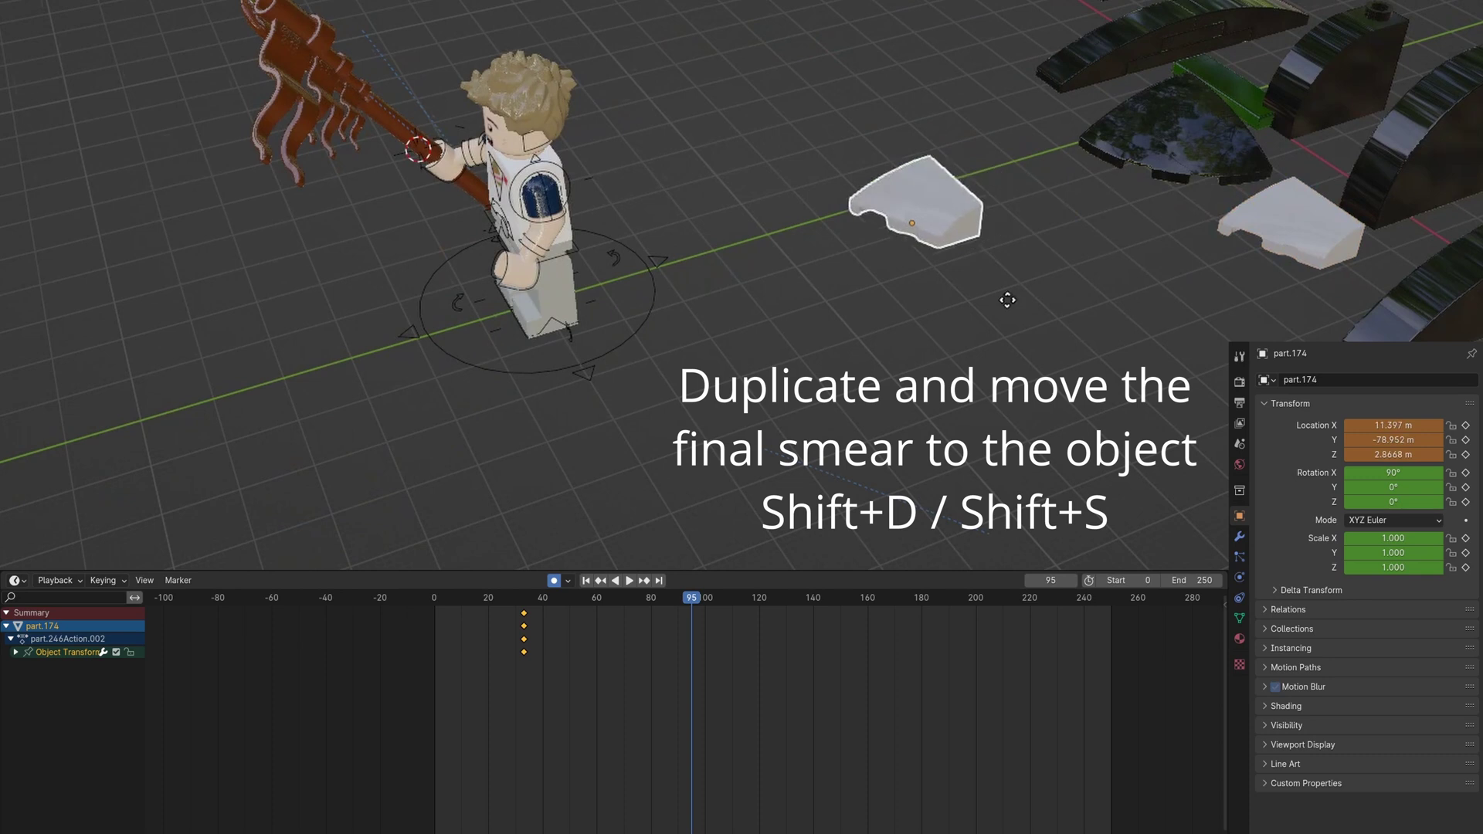
# - Place the final smear copy, snap it to the hand, and set its colour
pyautogui.click(765, 178)
pyautogui.hotkey('shift', 's')
pyautogui.click(633, 112)
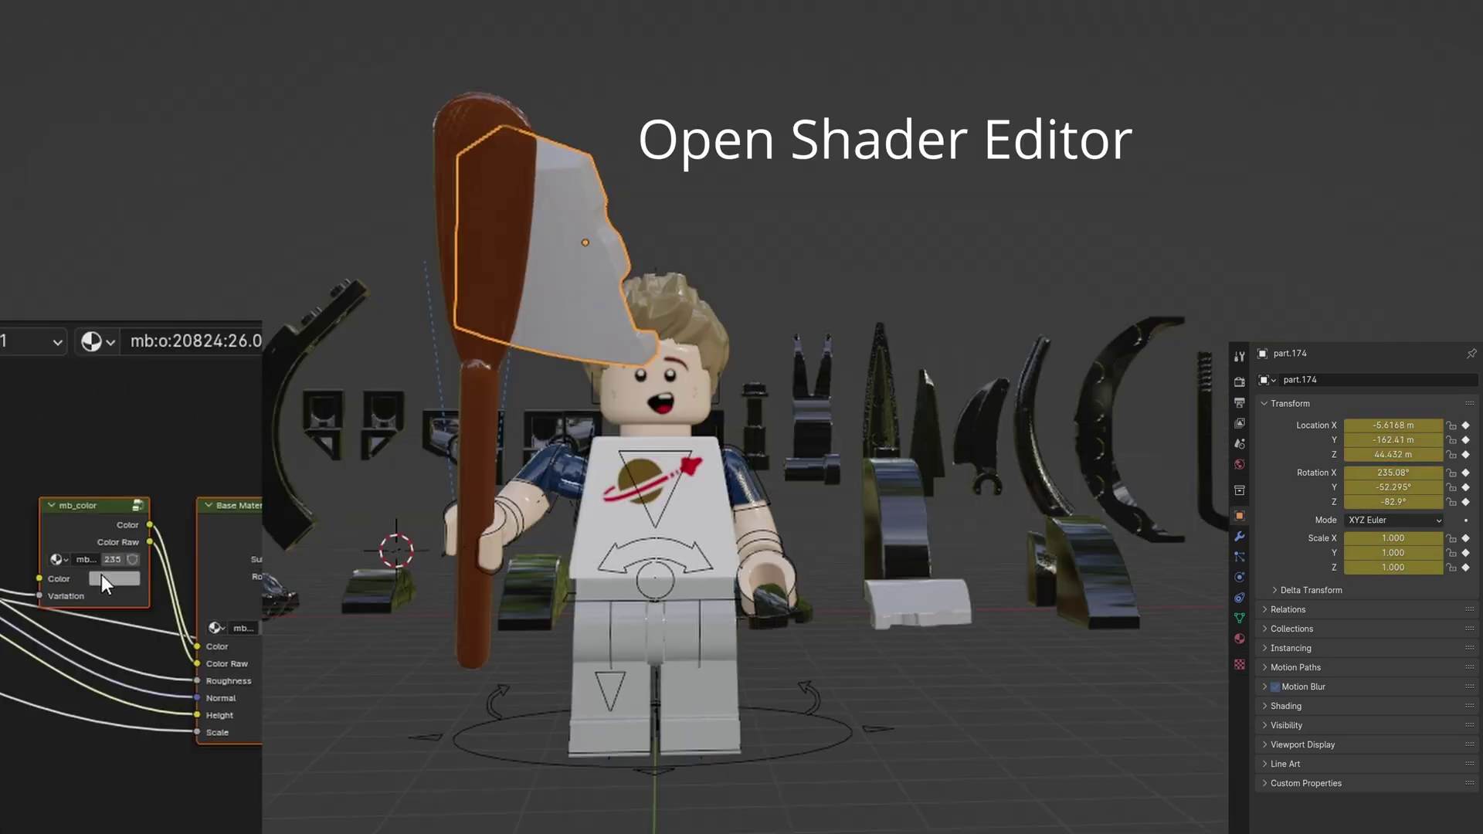
pyautogui.click(102, 580)
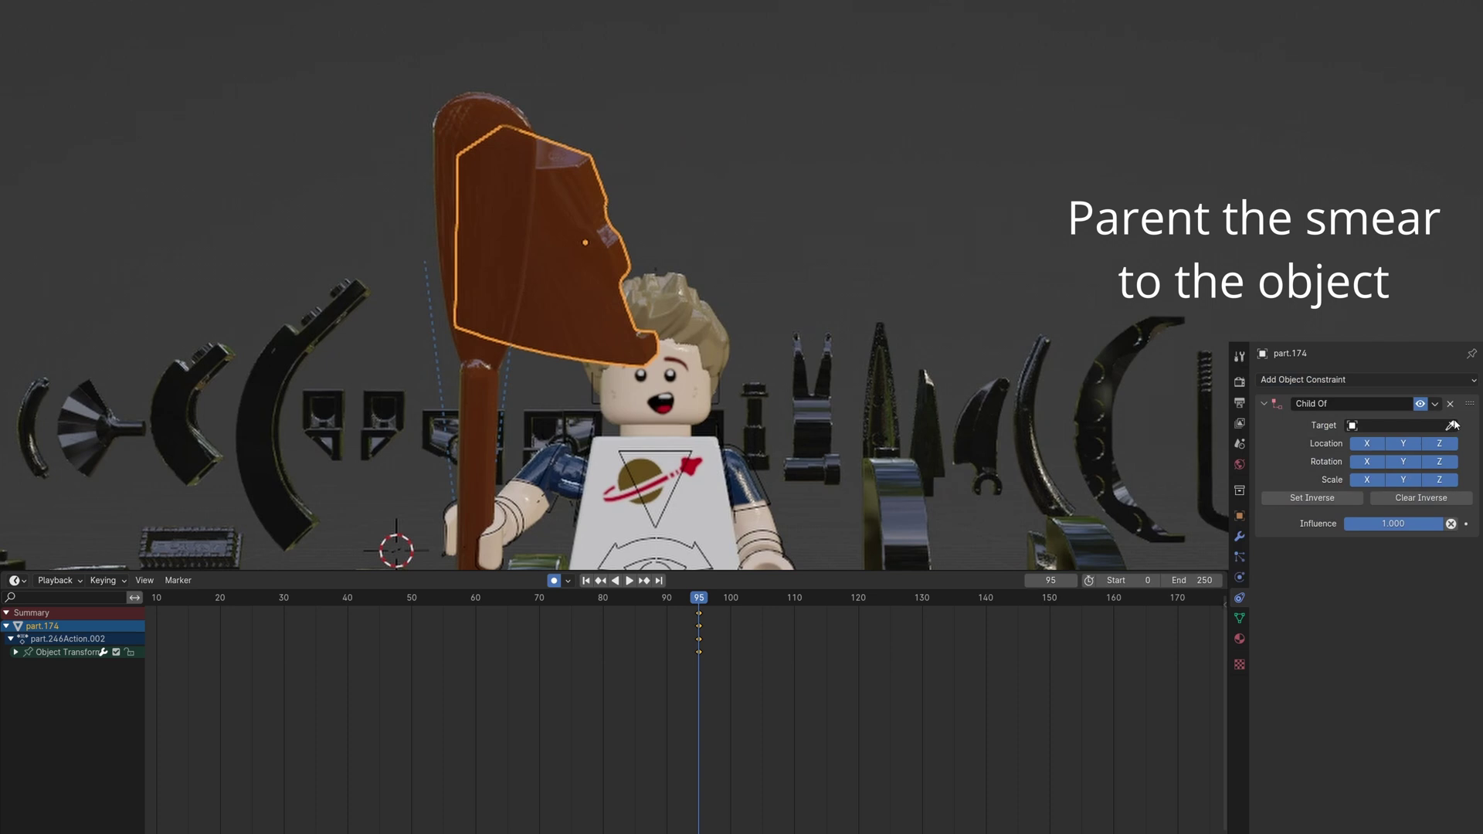